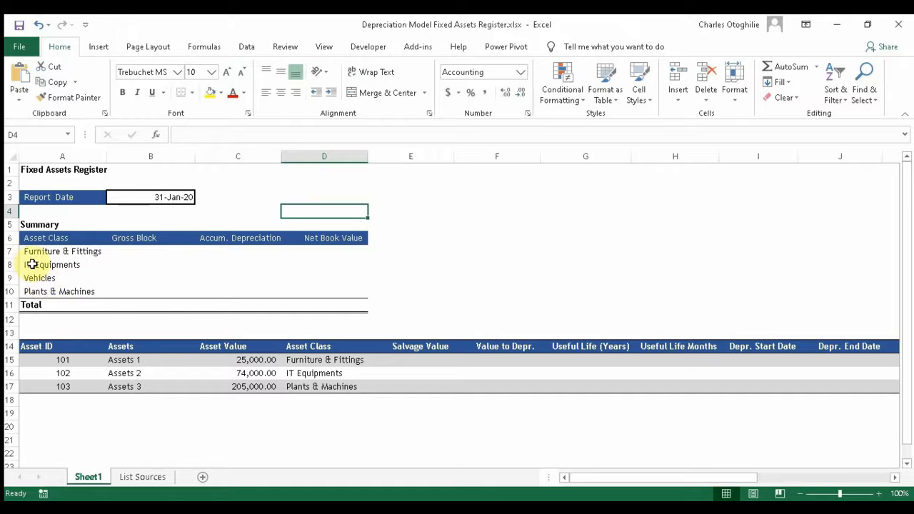
Step: Review the asset class summary's Gross Block, Accum. Depreciation and Net Book Value figures
{"action": "left_click", "coordinate": [41, 238]}
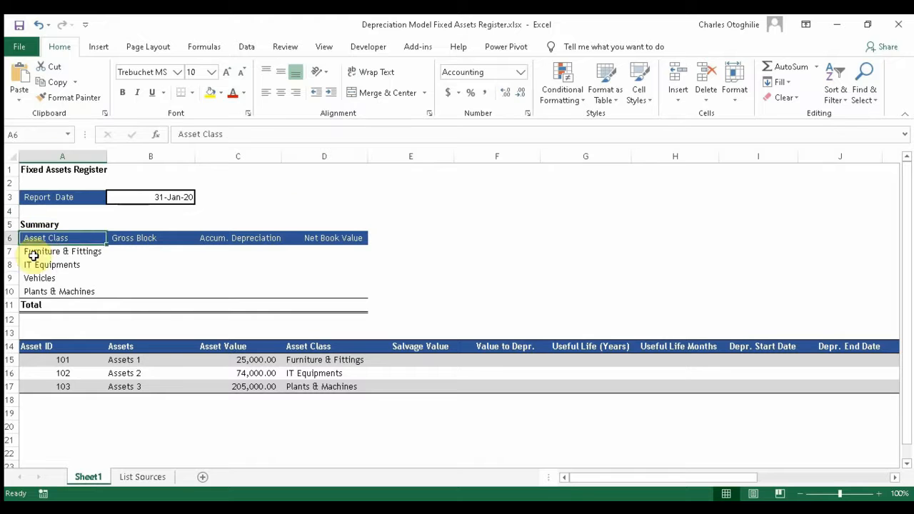
{"action": "left_click", "coordinate": [28, 252]}
{"action": "left_click", "coordinate": [35, 292]}
{"action": "left_click", "coordinate": [38, 264]}
{"action": "left_click", "coordinate": [43, 251]}
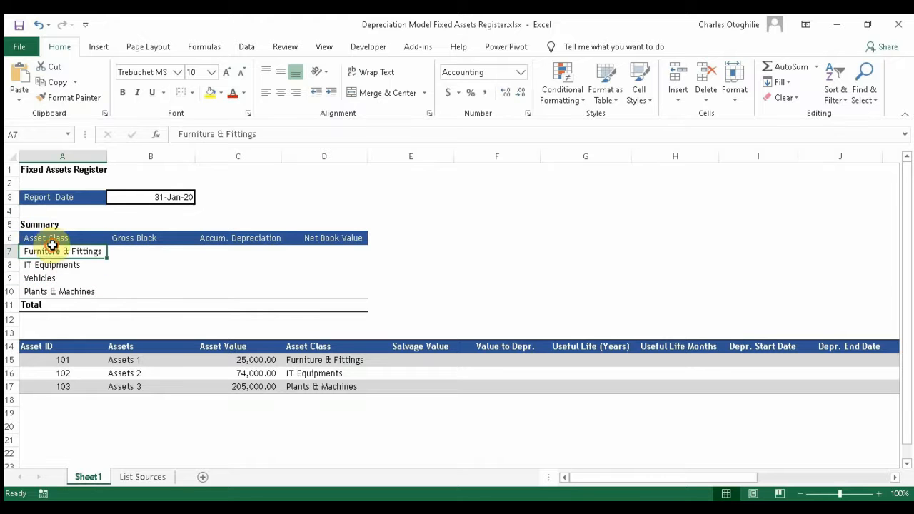
{"action": "left_click", "coordinate": [43, 278]}
{"action": "left_click", "coordinate": [47, 289]}
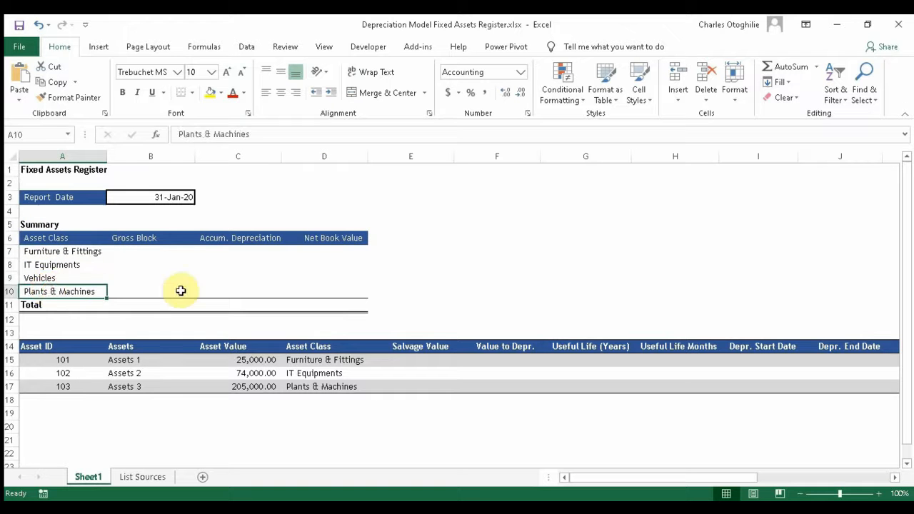
{"action": "left_click", "coordinate": [133, 276]}
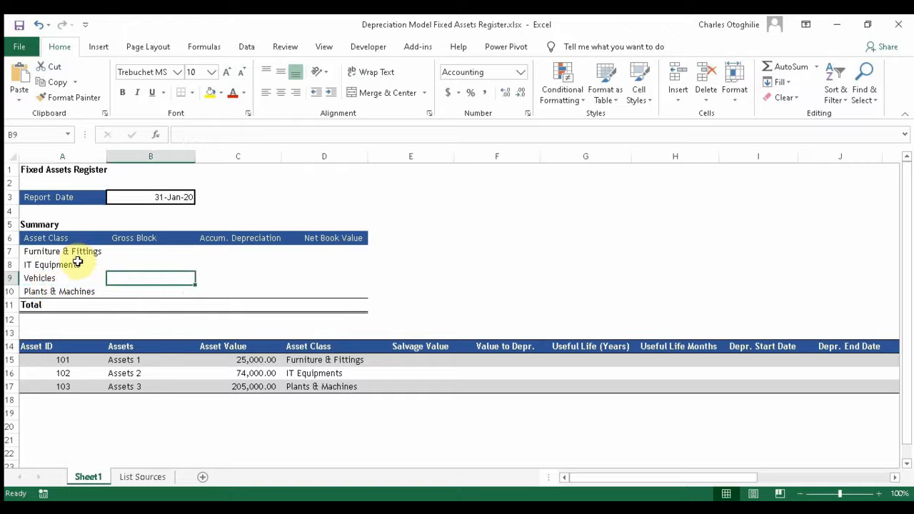
{"action": "left_click_drag", "start_coordinate": [149, 249], "coordinate": [152, 292]}
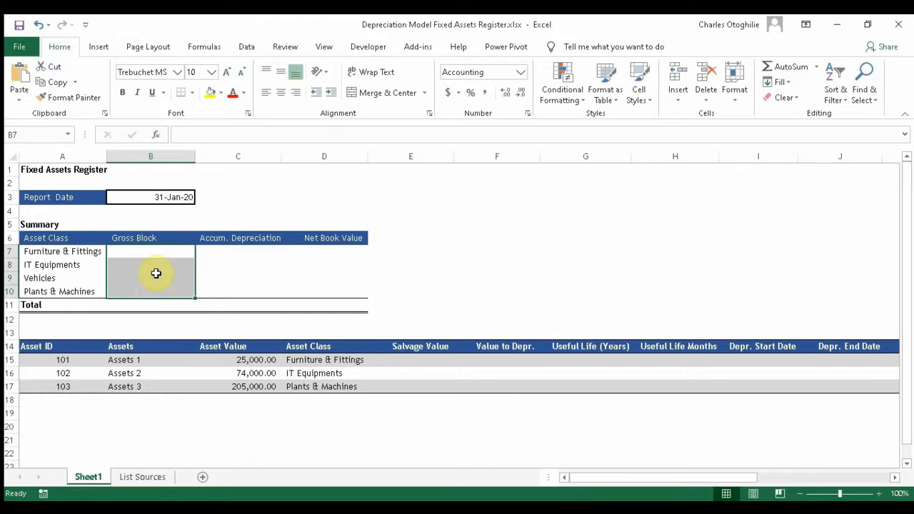
{"action": "left_click_drag", "start_coordinate": [235, 254], "coordinate": [236, 294]}
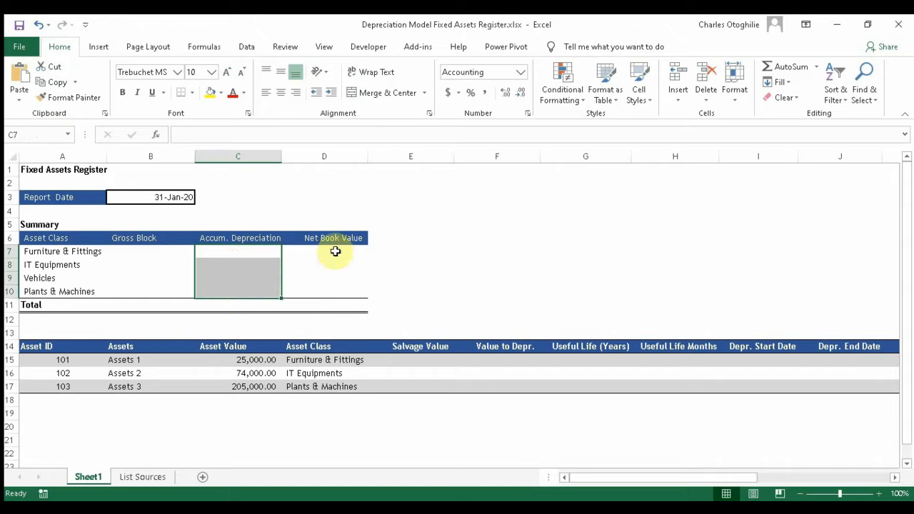
{"action": "left_click_drag", "start_coordinate": [335, 251], "coordinate": [335, 306]}
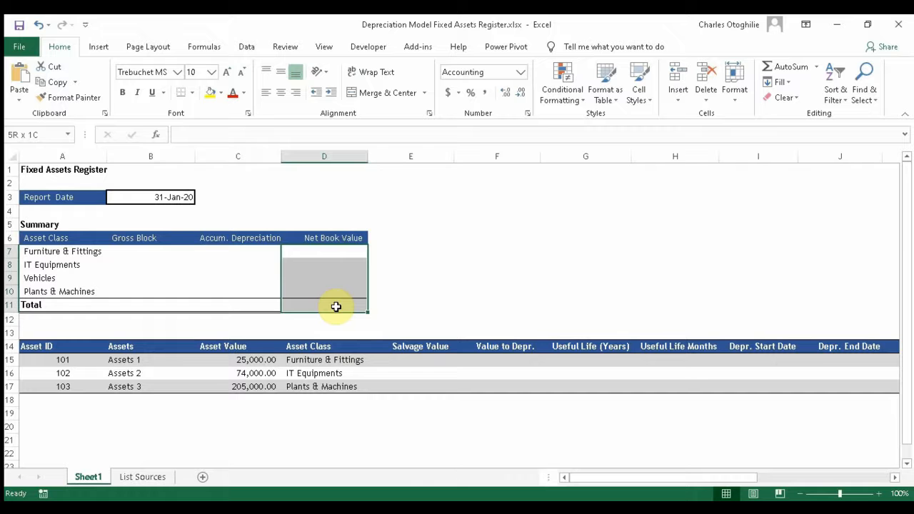
Step: Review the register's asset IDs, names, values (e.g. 205,000) and asset classes
{"action": "left_click", "coordinate": [149, 357]}
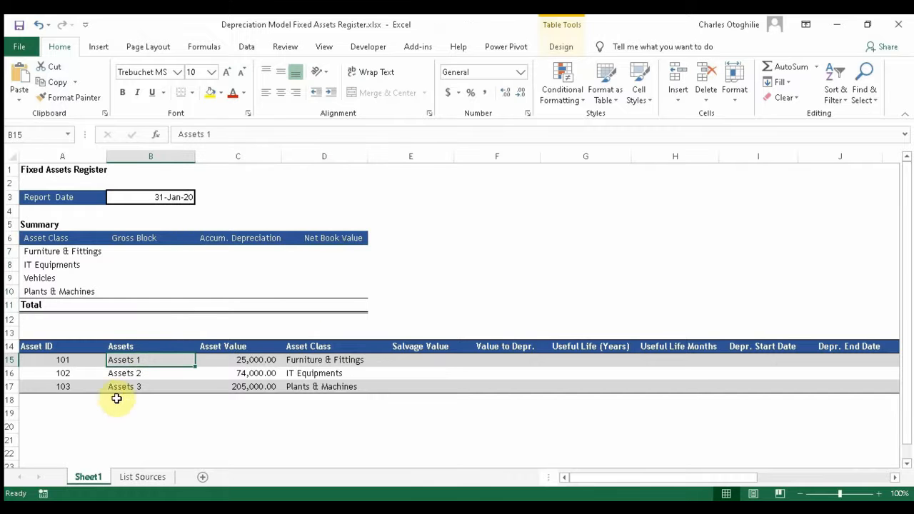
{"action": "left_click", "coordinate": [48, 363]}
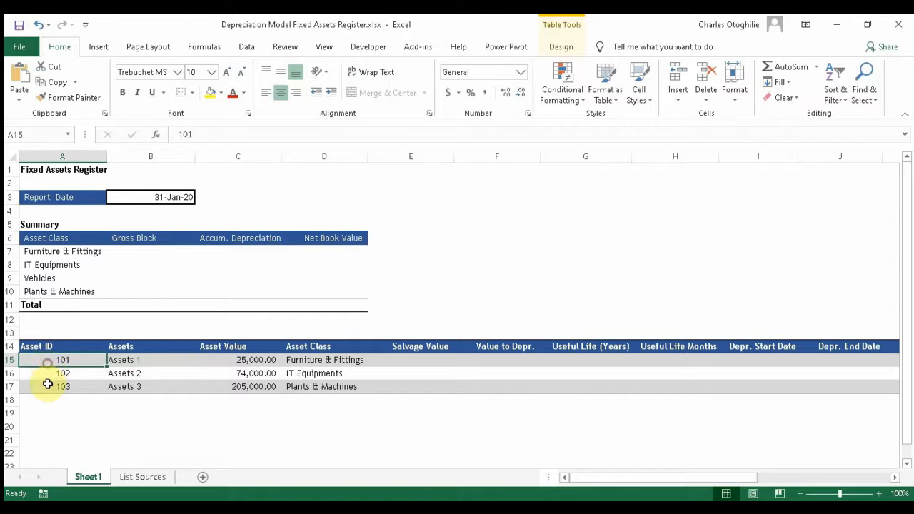
{"action": "left_click", "coordinate": [55, 373]}
{"action": "left_click", "coordinate": [55, 384]}
{"action": "left_click", "coordinate": [127, 372]}
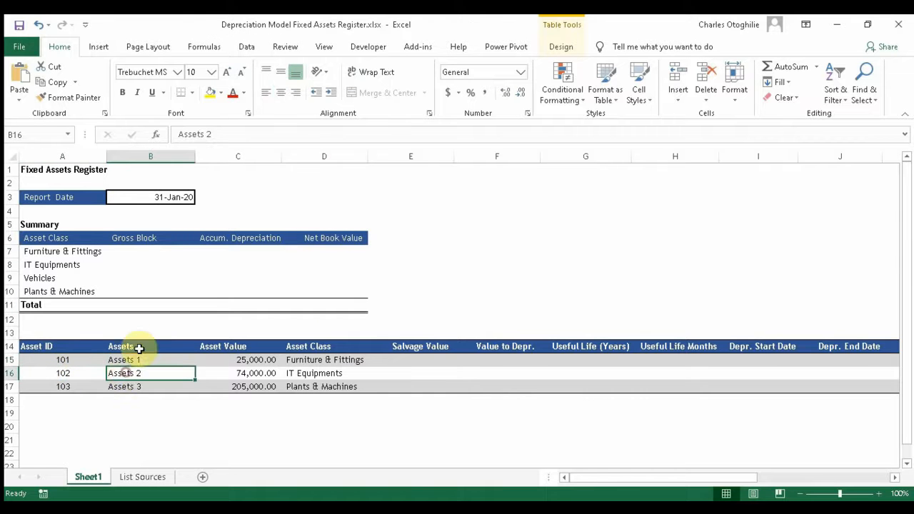
{"action": "left_click", "coordinate": [139, 348]}
{"action": "left_click", "coordinate": [139, 386]}
{"action": "left_click", "coordinate": [268, 359]}
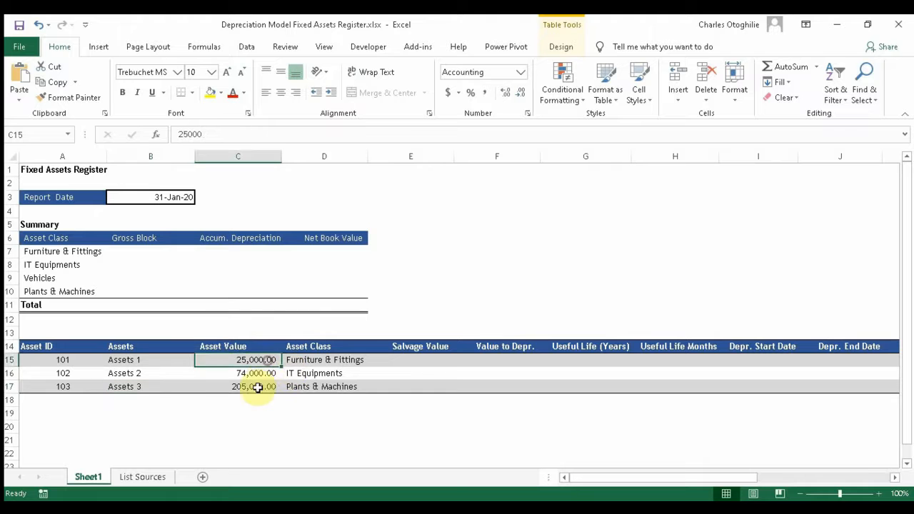
{"action": "left_click", "coordinate": [257, 387]}
{"action": "left_click", "coordinate": [326, 360]}
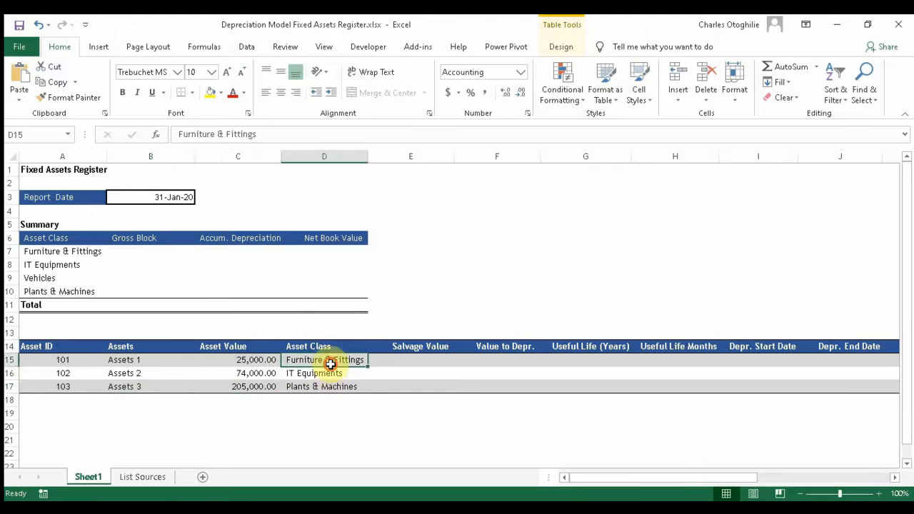
{"action": "left_click", "coordinate": [327, 384]}
{"action": "left_click", "coordinate": [333, 373]}
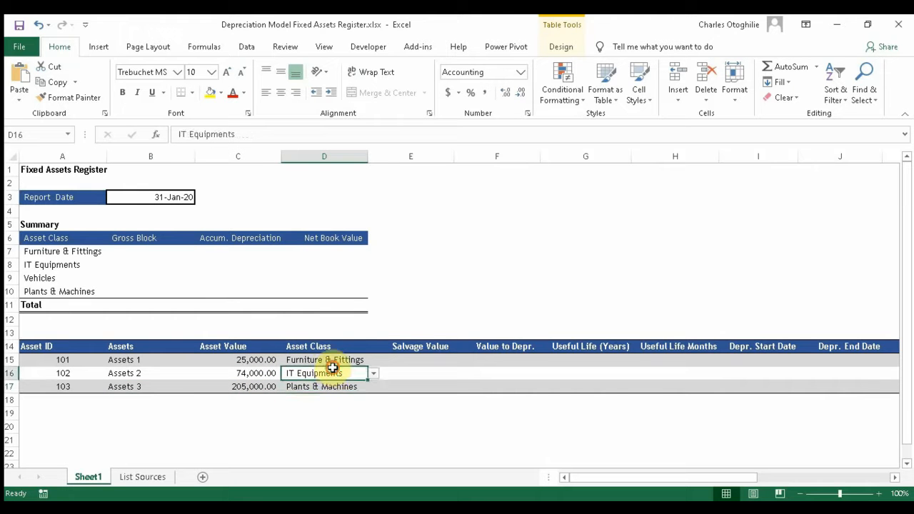
Step: Enter =10 in E15 so the Salvage Value column fills E15:E17 with 10.00
{"action": "left_click", "coordinate": [413, 362]}
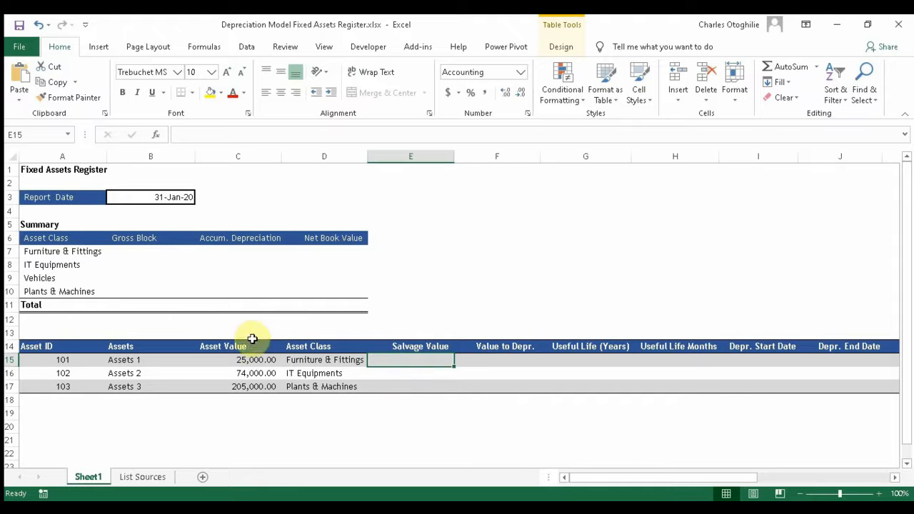
{"action": "type", "text": "10"}
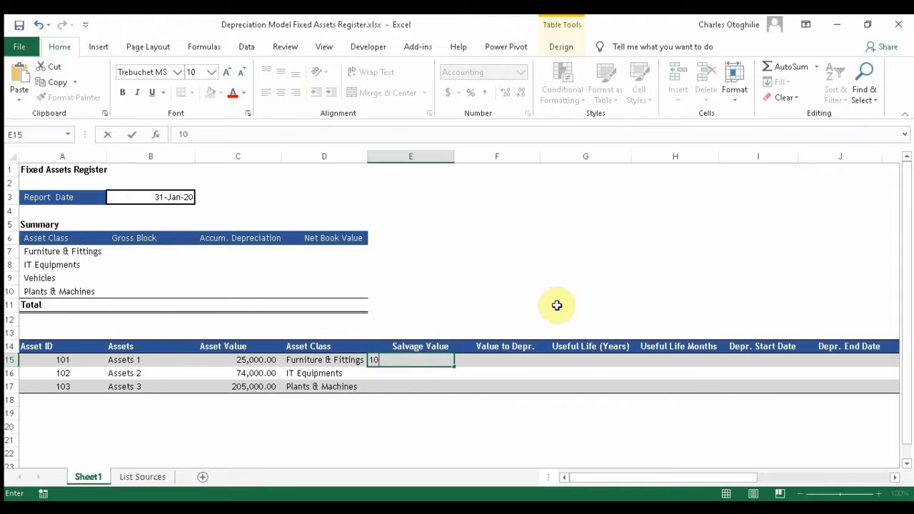
{"action": "key", "text": "Return"}
{"action": "key", "text": "Up"}
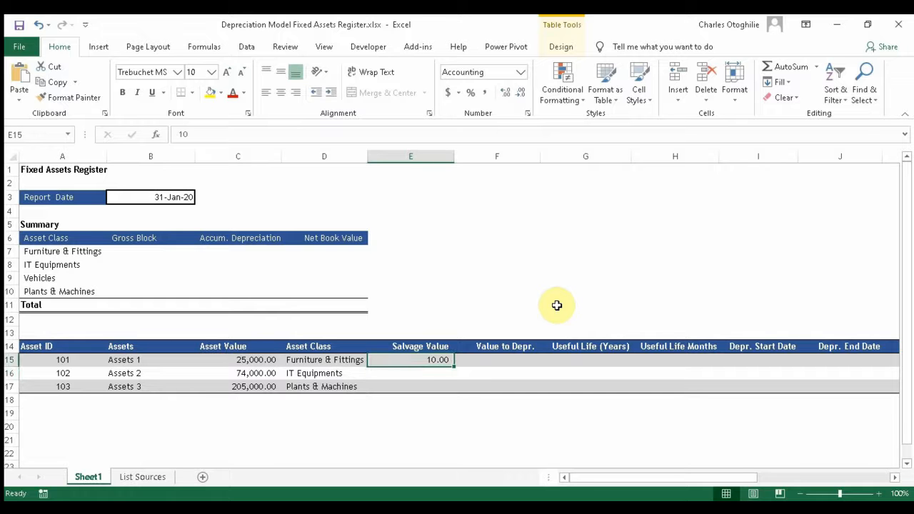
{"action": "type", "text": "=10"}
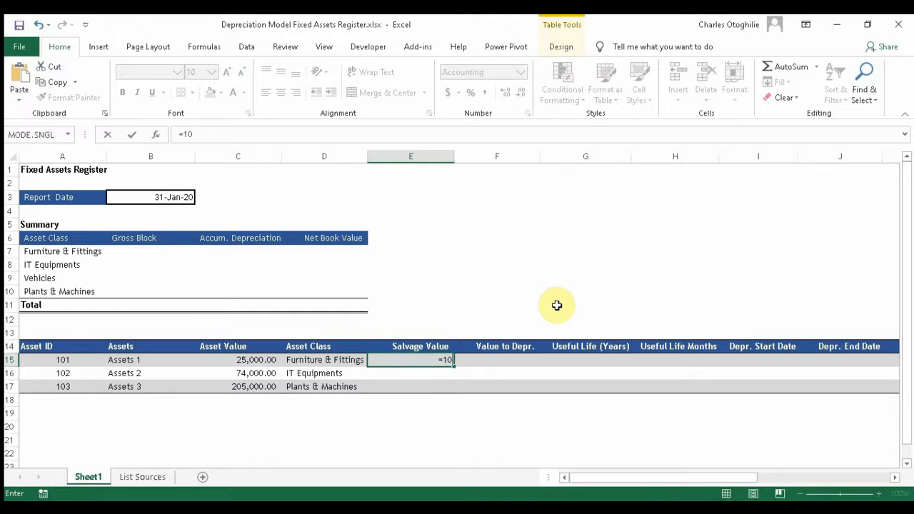
{"action": "key", "text": "Return"}
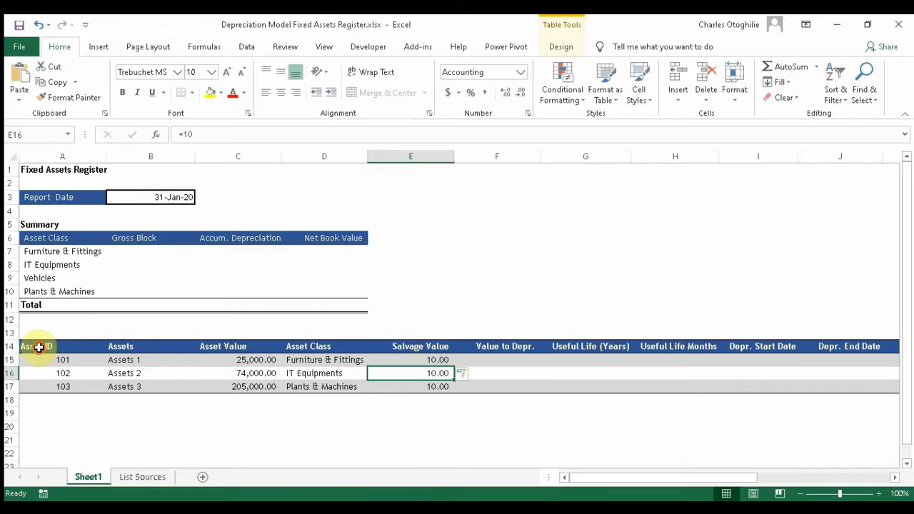
Step: Verify the 10.00 salvage value formula in each of the three asset rows
{"action": "left_click_drag", "start_coordinate": [35, 347], "coordinate": [807, 389]}
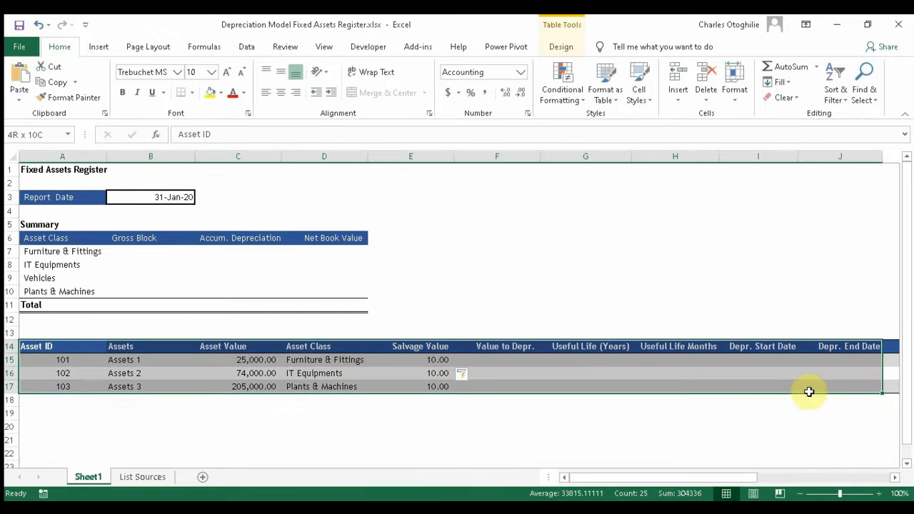
{"action": "left_click", "coordinate": [210, 372]}
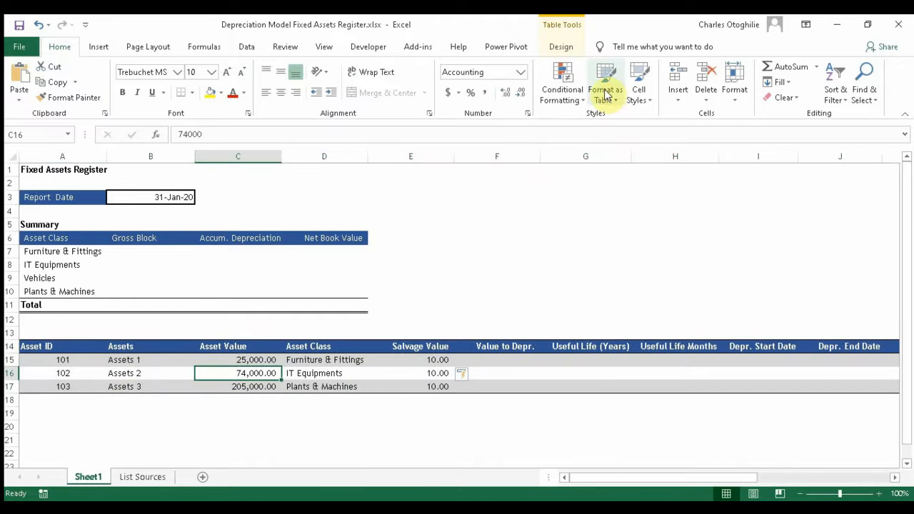
{"action": "left_click", "coordinate": [408, 360]}
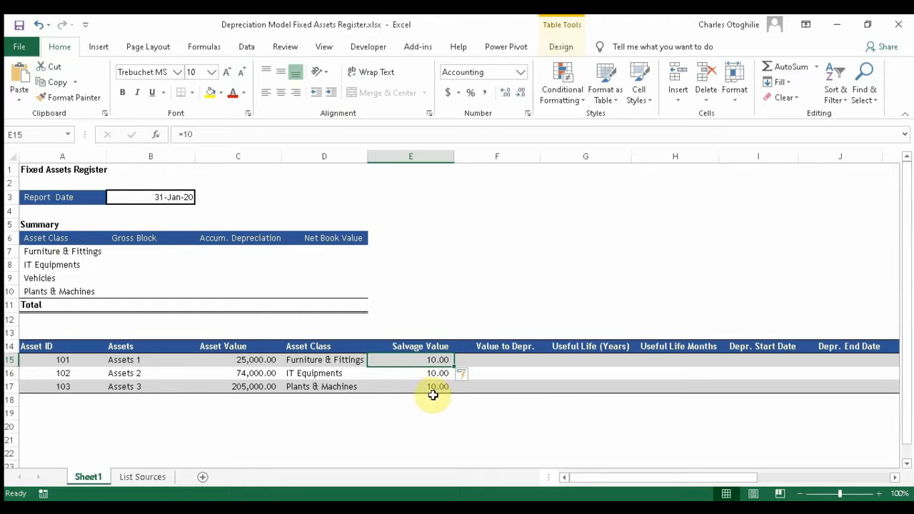
{"action": "left_click", "coordinate": [425, 318]}
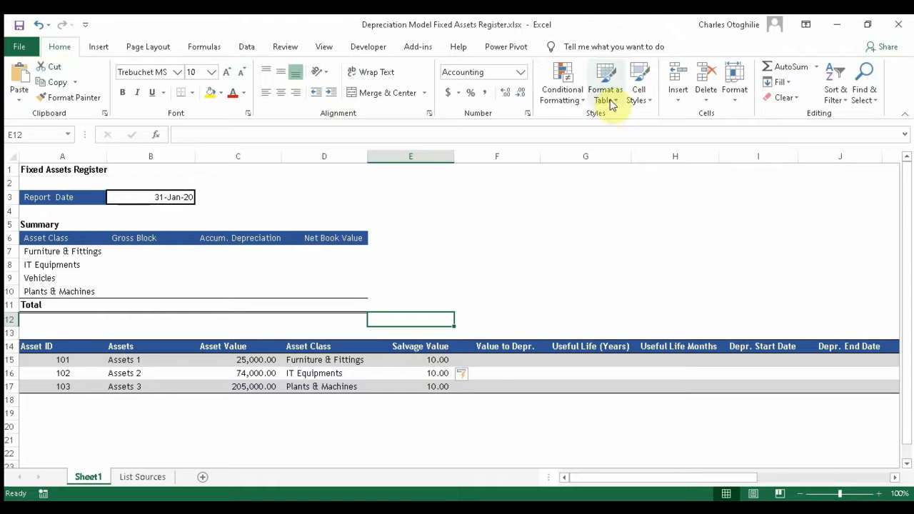
{"action": "left_click", "coordinate": [436, 365]}
{"action": "left_click", "coordinate": [439, 387]}
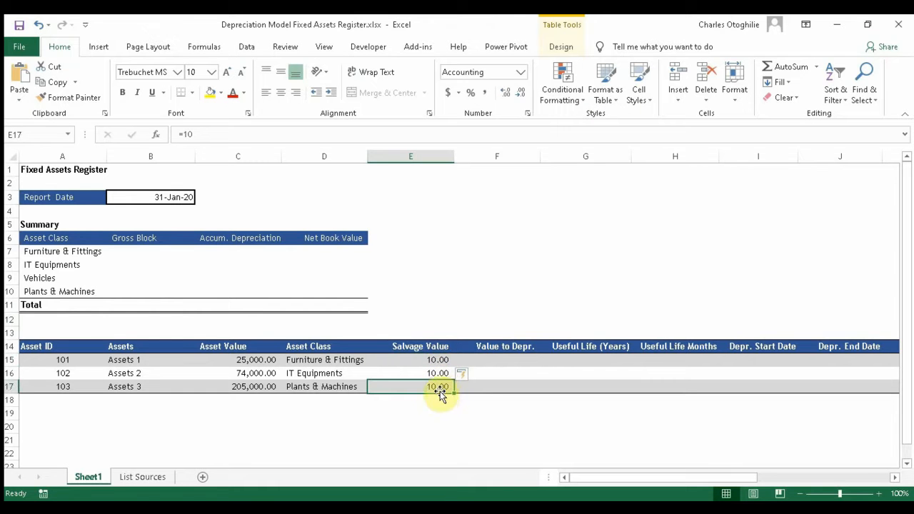
{"action": "left_click", "coordinate": [438, 369]}
{"action": "left_click", "coordinate": [429, 388]}
{"action": "left_click", "coordinate": [429, 360]}
{"action": "left_click", "coordinate": [433, 384]}
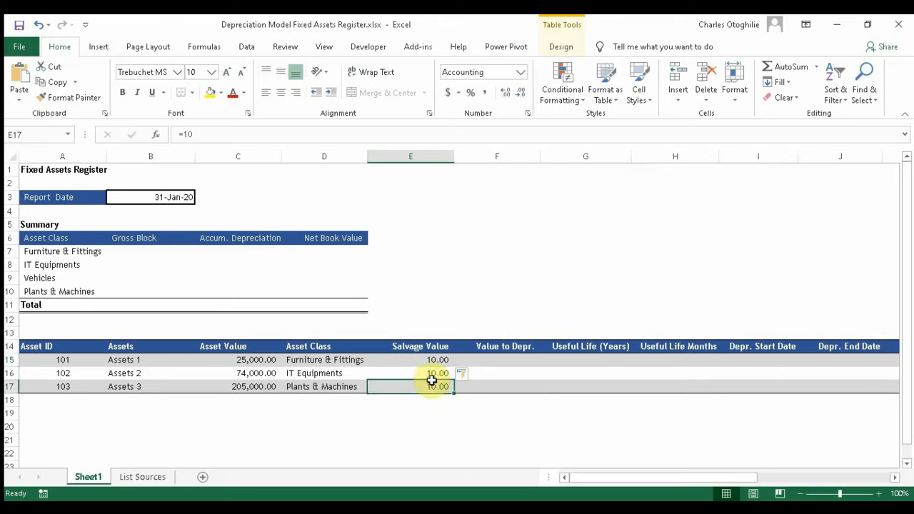
{"action": "left_click", "coordinate": [486, 361]}
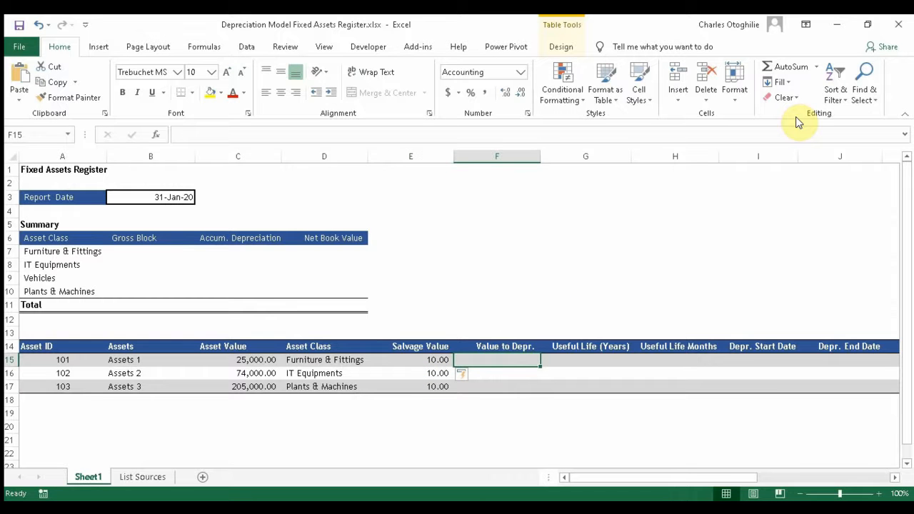
Step: Enter =C15-E15 in F15, giving 24,990, 73,990 and 204,990 down column F
{"action": "type", "text": "="}
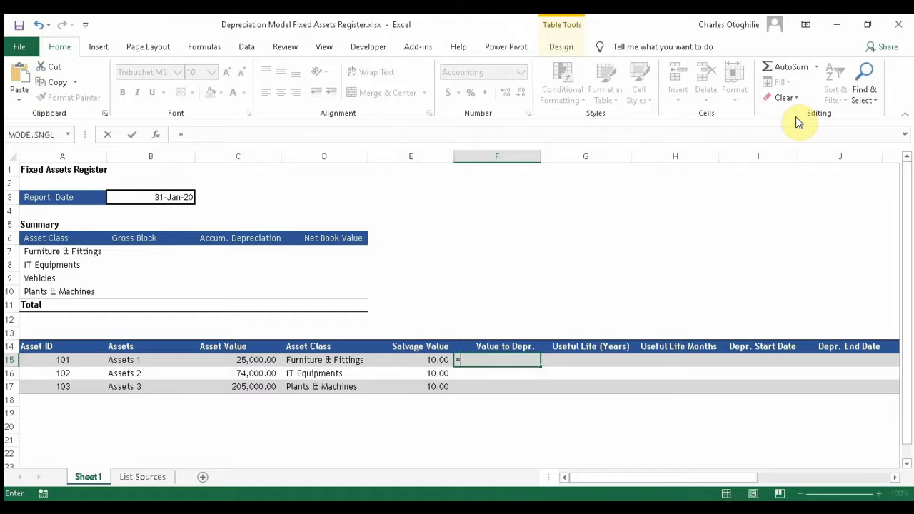
{"action": "type", "text": "c"}
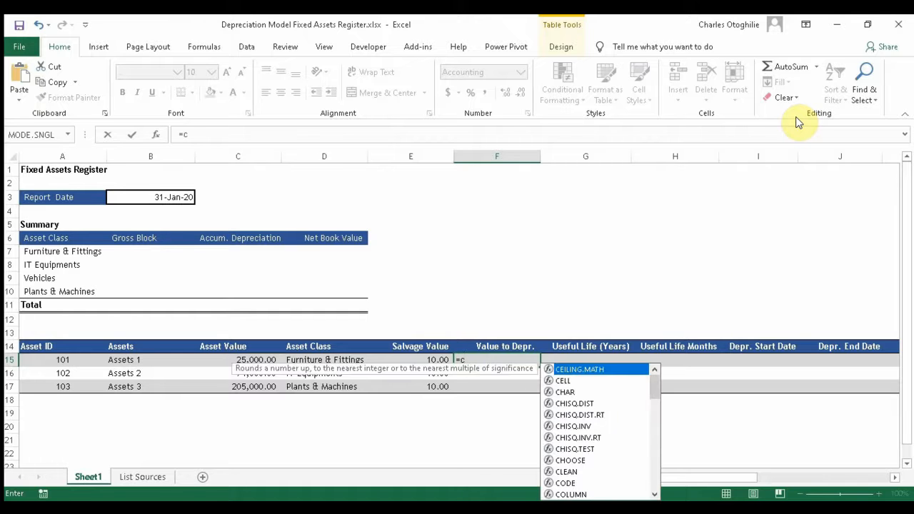
{"action": "type", "text": "15"}
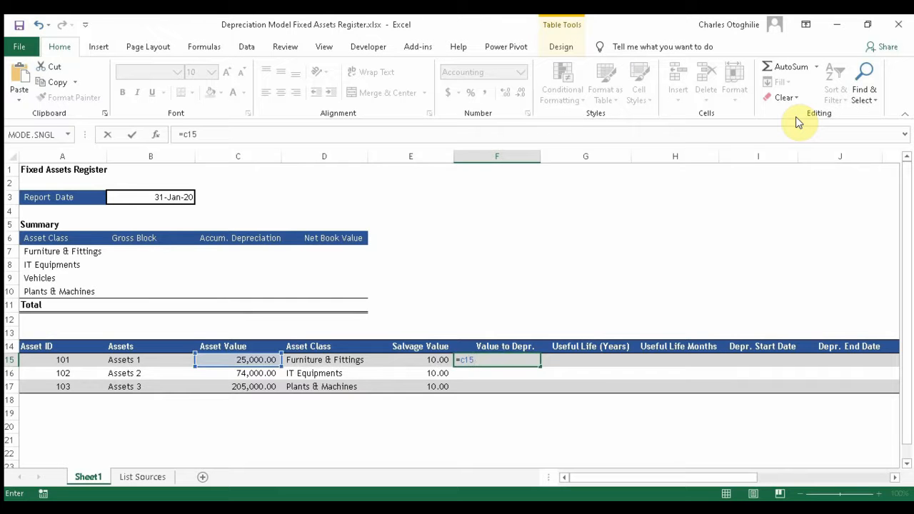
{"action": "type", "text": "-e15"}
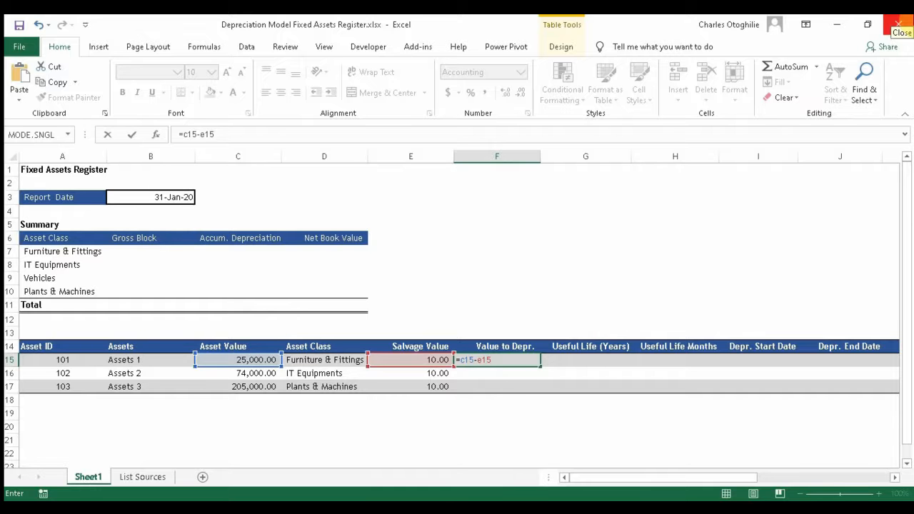
{"action": "key", "text": "Return"}
{"action": "key", "text": "Down"}
{"action": "key", "text": "Down"}
{"action": "key", "text": "Up"}
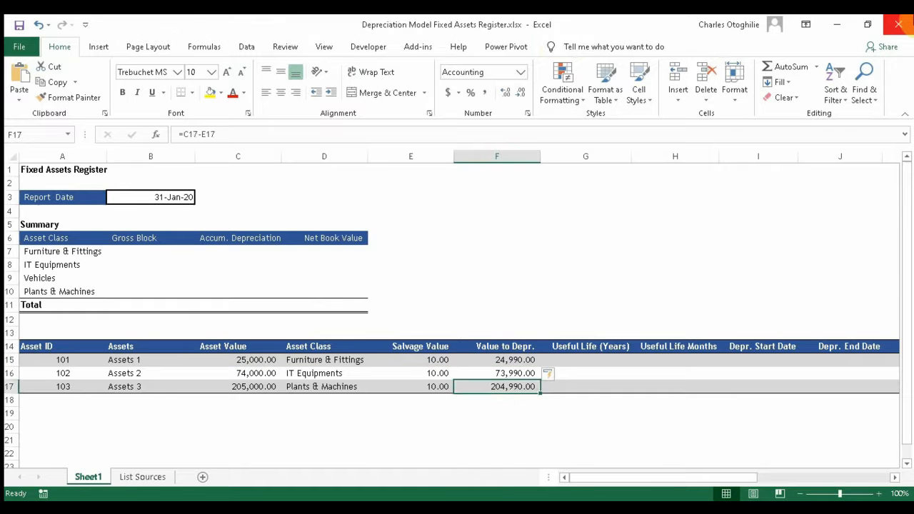
{"action": "key", "text": "Up"}
{"action": "key", "text": "Up"}
{"action": "key", "text": "Up"}
{"action": "key", "text": "Down"}
{"action": "key", "text": "Down"}
{"action": "key", "text": "Down"}
{"action": "key", "text": "Down"}
{"action": "key", "text": "Up"}
{"action": "key", "text": "Up"}
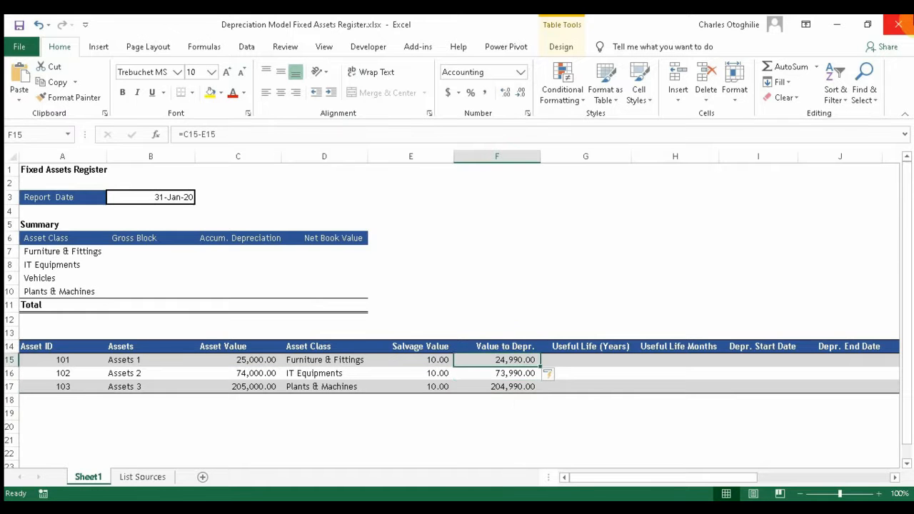
{"action": "key", "text": "Down"}
{"action": "key", "text": "Up"}
{"action": "key", "text": "Up"}
{"action": "key", "text": "Right"}
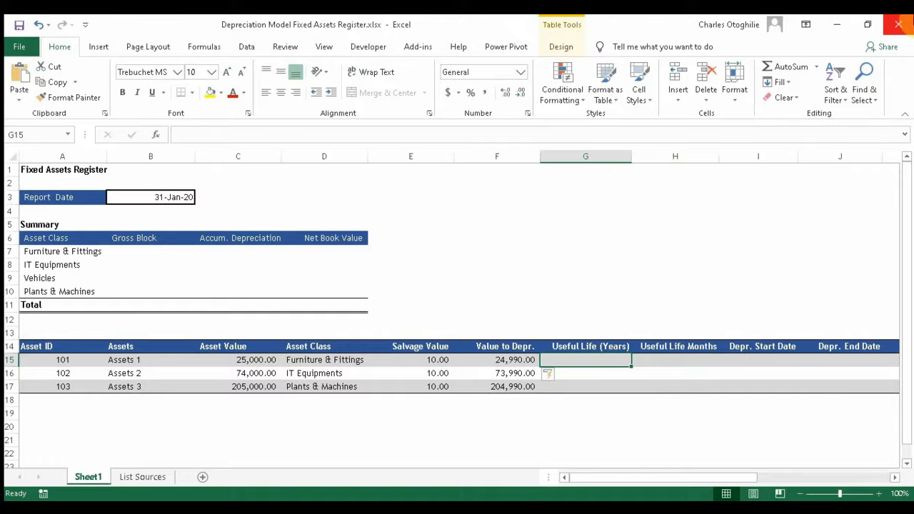
Step: Enter useful lives of 5, 3 and 5 years in G15:G17
{"action": "type", "text": "5"}
{"action": "key", "text": "Return"}
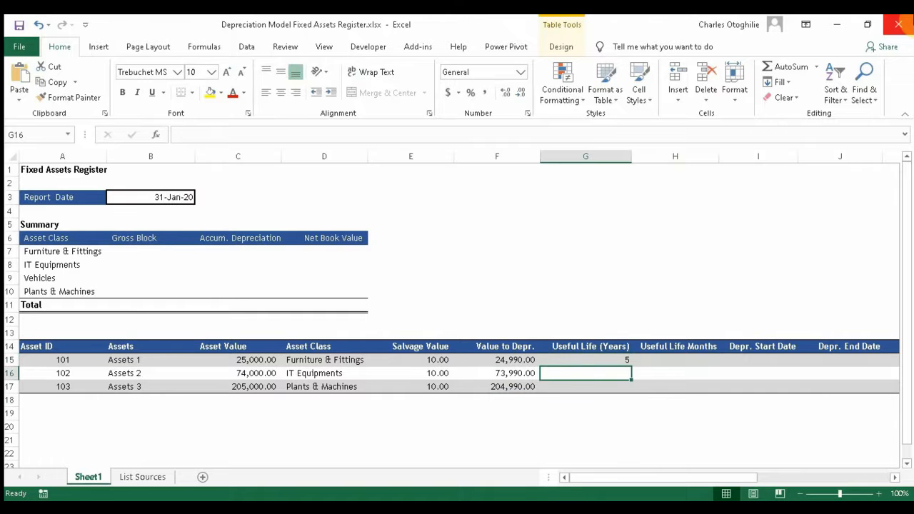
{"action": "type", "text": "3"}
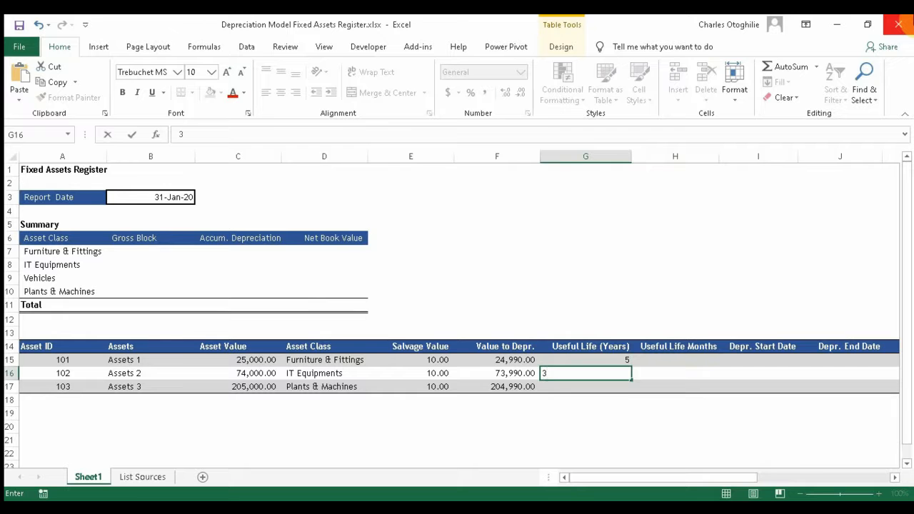
{"action": "key", "text": "Return"}
{"action": "type", "text": "5"}
{"action": "key", "text": "Return"}
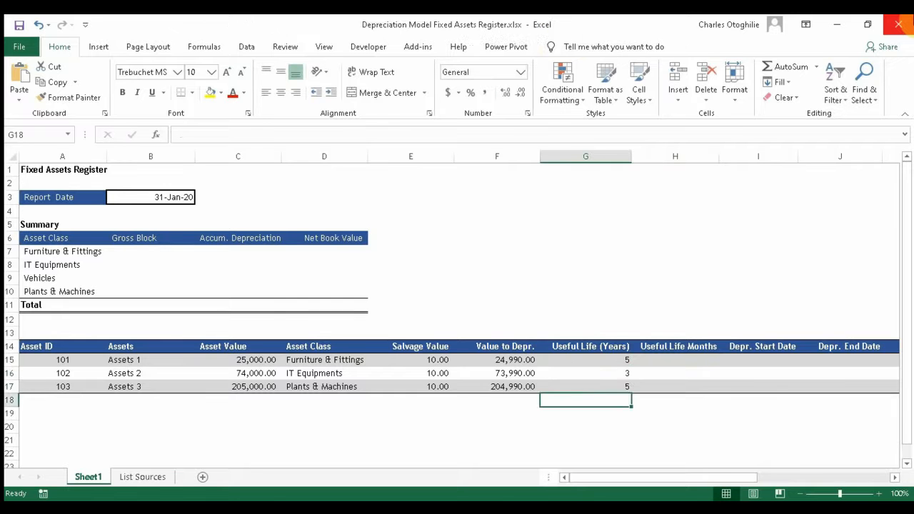
Step: Check the 5, 3 and 5 year values in the Useful Life (Years) column
{"action": "key", "text": "Up"}
{"action": "key", "text": "Up"}
{"action": "key", "text": "Up"}
{"action": "key", "text": "Up"}
{"action": "key", "text": "Down"}
{"action": "key", "text": "Down"}
{"action": "key", "text": "Down"}
{"action": "key", "text": "Down"}
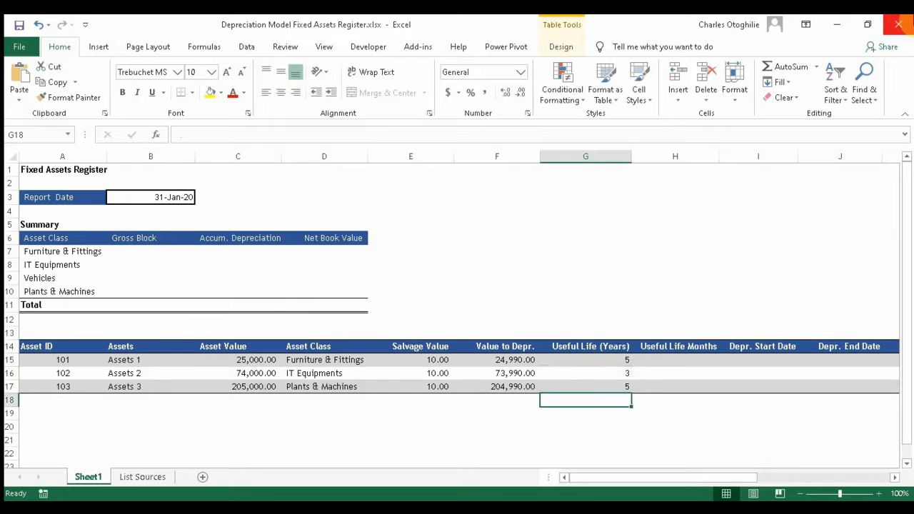
{"action": "key", "text": "Up"}
{"action": "key", "text": "Up"}
{"action": "key", "text": "Up"}
{"action": "key", "text": "Up"}
{"action": "key", "text": "Down"}
{"action": "key", "text": "Down"}
{"action": "key", "text": "Down"}
{"action": "key", "text": "Down"}
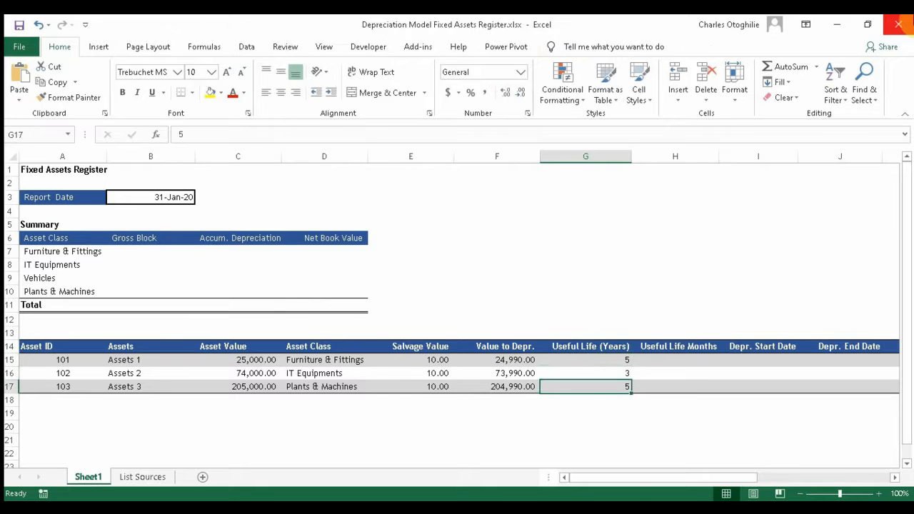
{"action": "key", "text": "Up"}
{"action": "key", "text": "Up"}
{"action": "key", "text": "Up"}
{"action": "key", "text": "Right"}
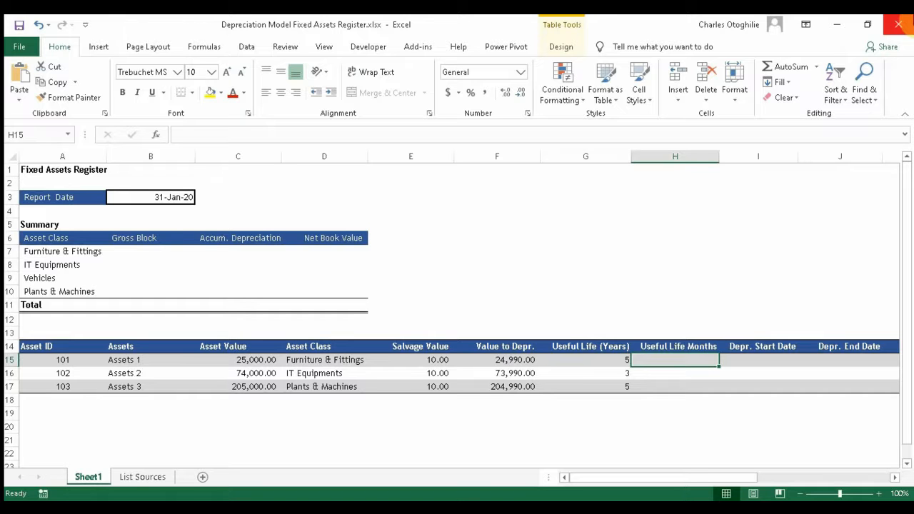
{"action": "key", "text": "Left"}
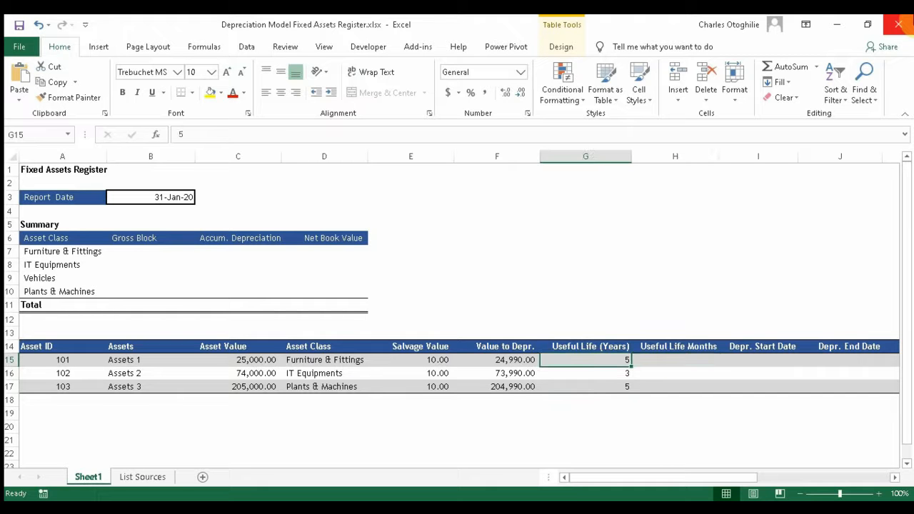
{"action": "key", "text": "Right"}
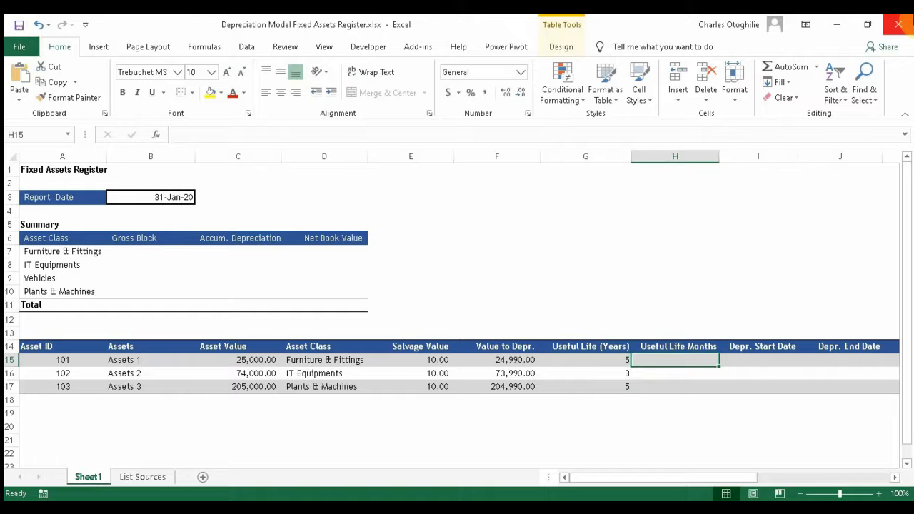
Step: Enter =G15*12 in H15 so the Useful Life Months column fills down
{"action": "type", "text": "="}
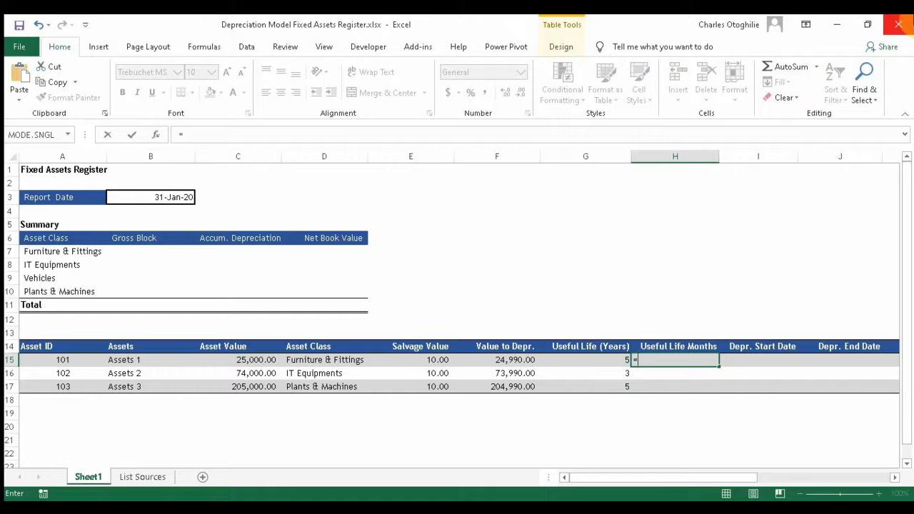
{"action": "key", "text": "Left"}
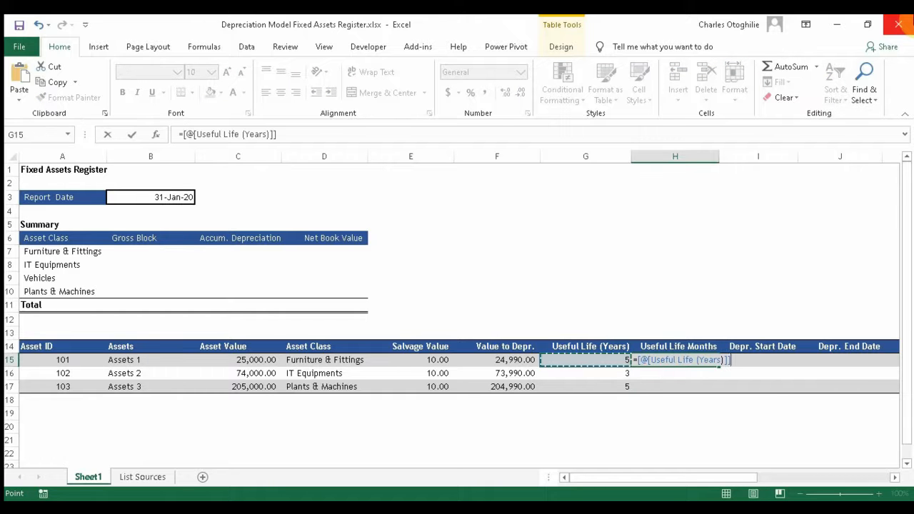
{"action": "key", "text": "Escape"}
{"action": "type", "text": "="}
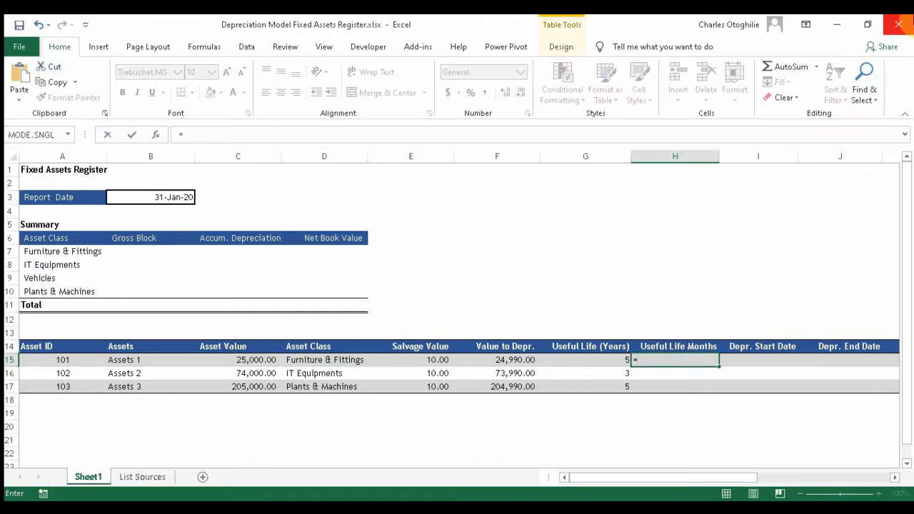
{"action": "type", "text": "g15"}
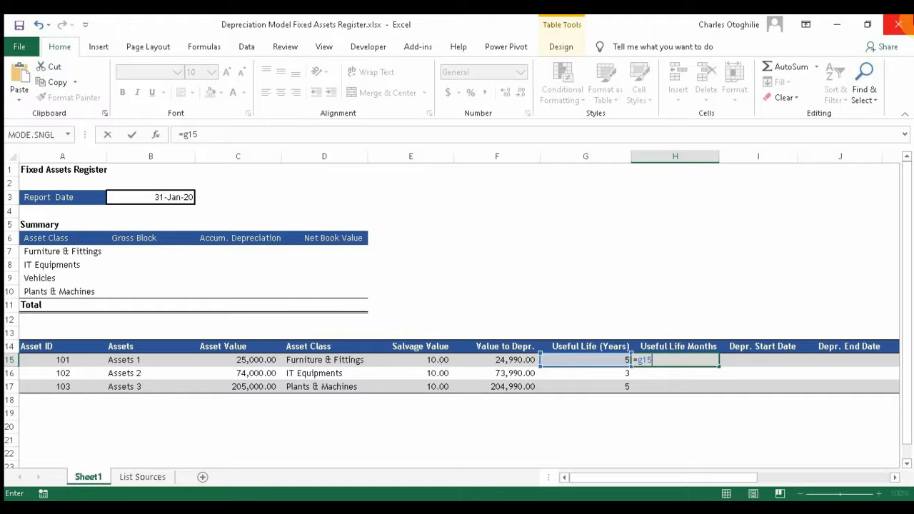
{"action": "type", "text": "*12"}
{"action": "key", "text": "Return"}
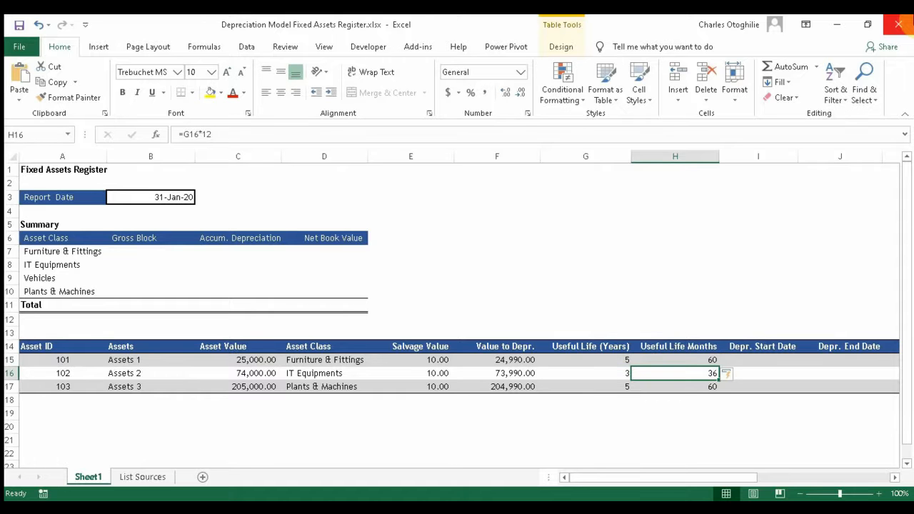
Step: Check the Useful Life Months results of 60, 36 and 60
{"action": "key", "text": "Up"}
{"action": "key", "text": "Up"}
{"action": "key", "text": "Down"}
{"action": "key", "text": "Down"}
{"action": "key", "text": "Down"}
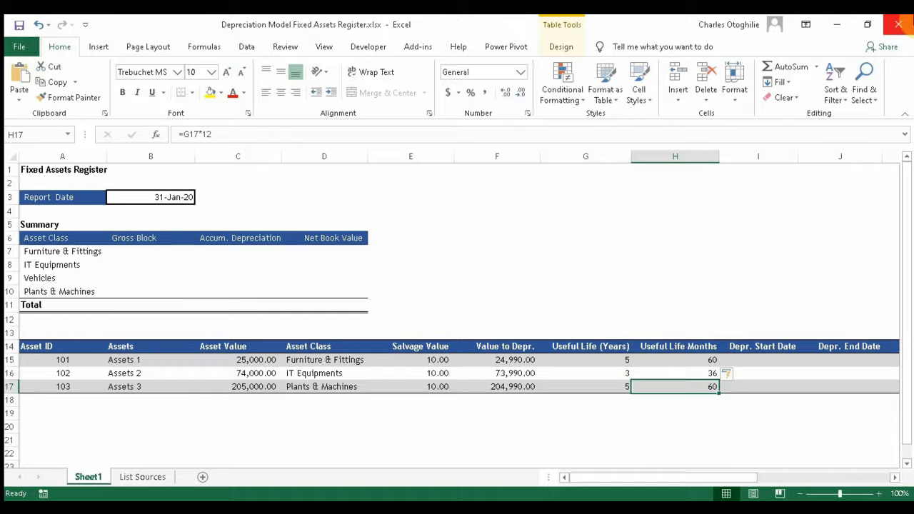
{"action": "key", "text": "Up"}
{"action": "key", "text": "Up"}
{"action": "key", "text": "Up"}
{"action": "key", "text": "Down"}
{"action": "key", "text": "Down"}
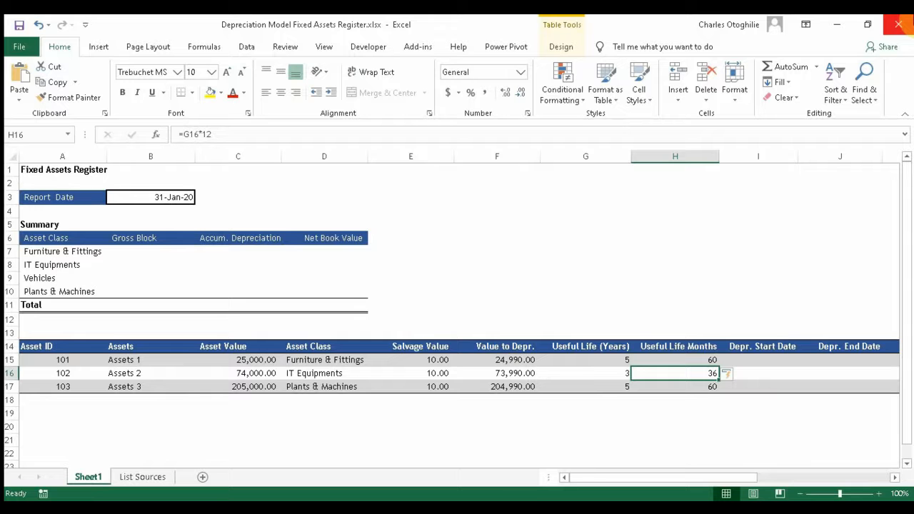
{"action": "key", "text": "Down"}
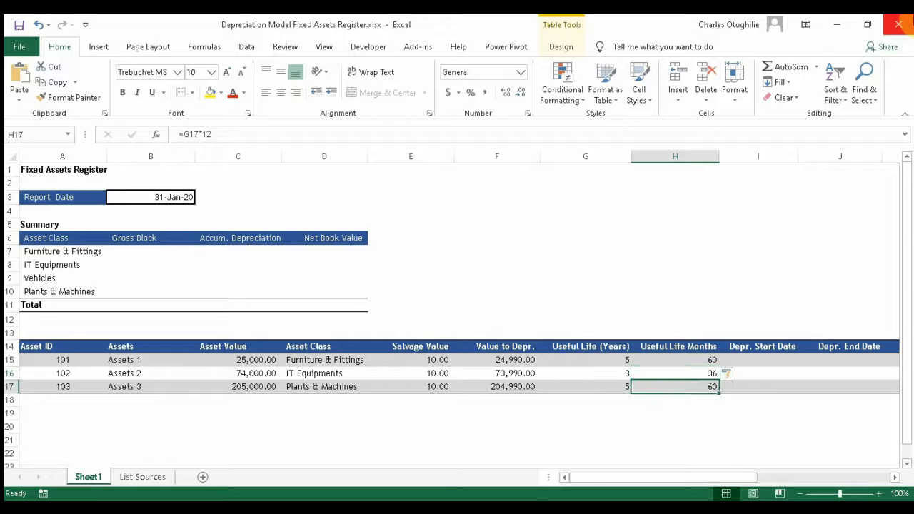
{"action": "key", "text": "Up"}
{"action": "key", "text": "Up"}
{"action": "key", "text": "Up"}
{"action": "key", "text": "Up"}
{"action": "key", "text": "Down"}
{"action": "key", "text": "Down"}
{"action": "key", "text": "Down"}
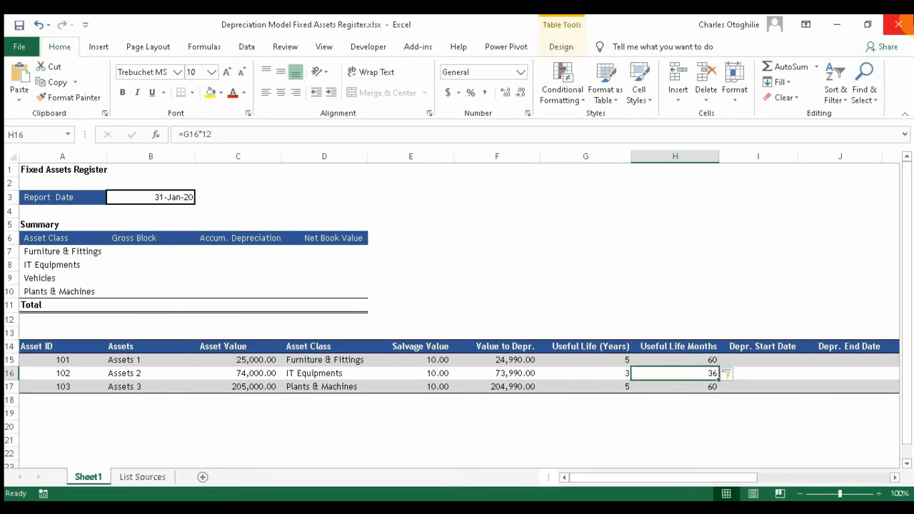
{"action": "key", "text": "Right"}
{"action": "key", "text": "Left"}
{"action": "key", "text": "Left"}
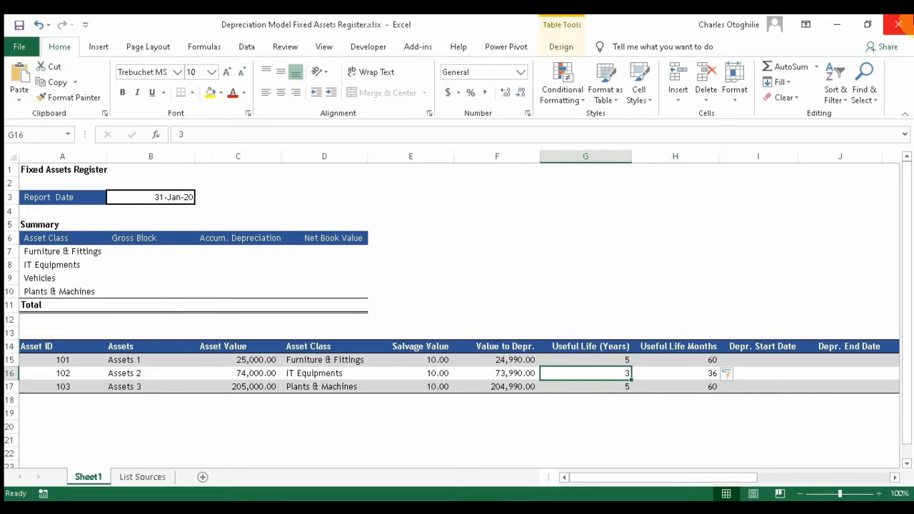
{"action": "key", "text": "Right"}
{"action": "key", "text": "Right"}
{"action": "key", "text": "Right"}
{"action": "key", "text": "Right"}
{"action": "key", "text": "Right"}
{"action": "key", "text": "Right"}
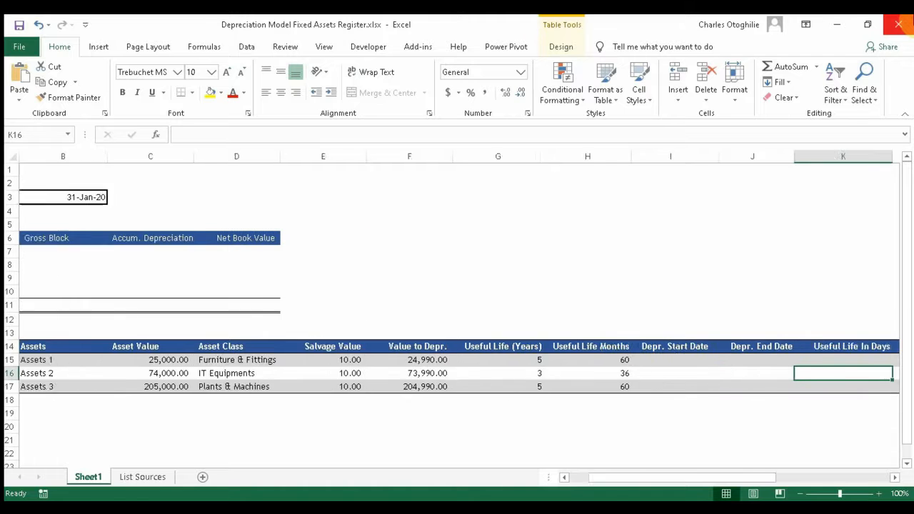
Step: Enter start dates 1-Jan-2020, 1-Dec-2019 and 1-Feb-2020 in I15:I17 under Depr. Start Date
{"action": "key", "text": "Left"}
{"action": "key", "text": "Left"}
{"action": "key", "text": "Left"}
{"action": "key", "text": "Left"}
{"action": "key", "text": "Left"}
{"action": "key", "text": "Left"}
{"action": "key", "text": "Left"}
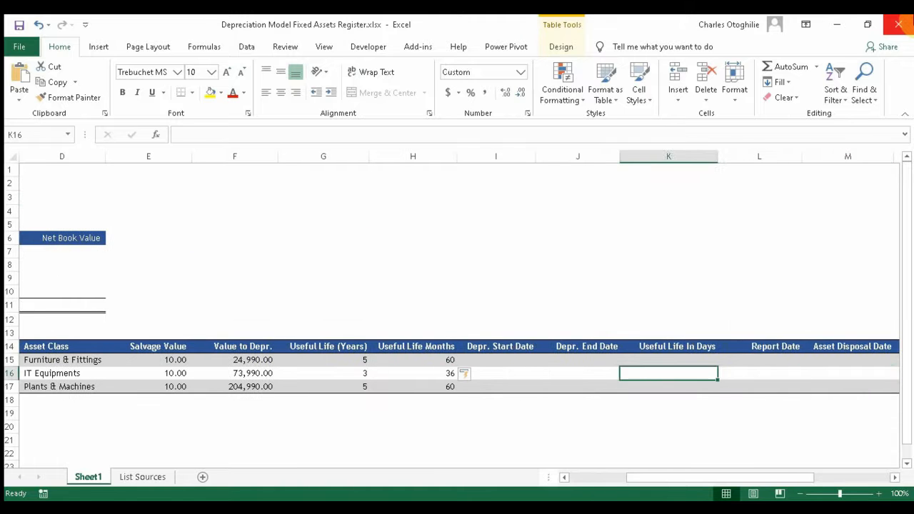
{"action": "key", "text": "Up"}
{"action": "key", "text": "Up"}
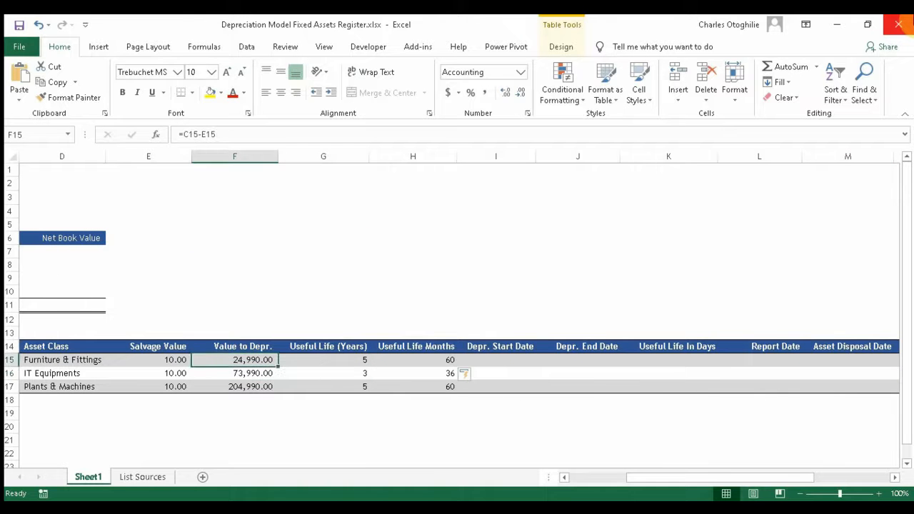
{"action": "key", "text": "Down"}
{"action": "key", "text": "Right"}
{"action": "key", "text": "Right"}
{"action": "key", "text": "Right"}
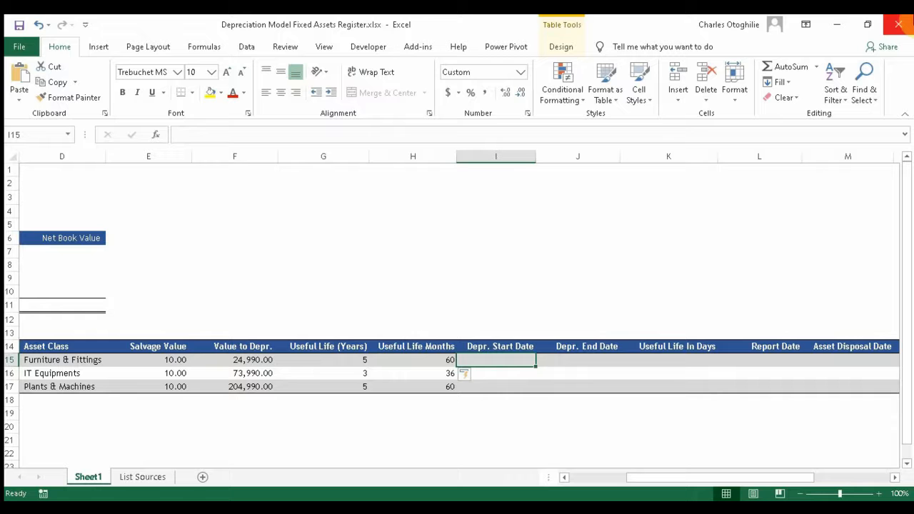
{"action": "type", "text": "1"}
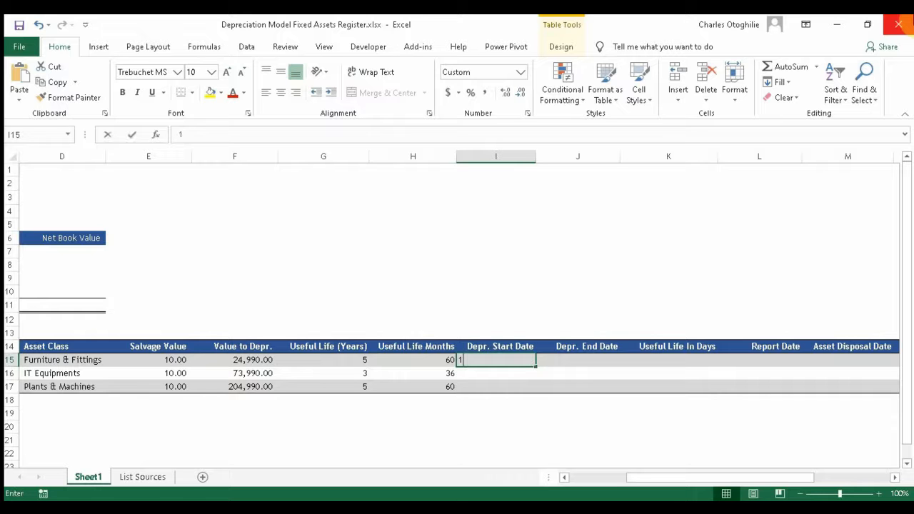
{"action": "type", "text": "-Jan-2020"}
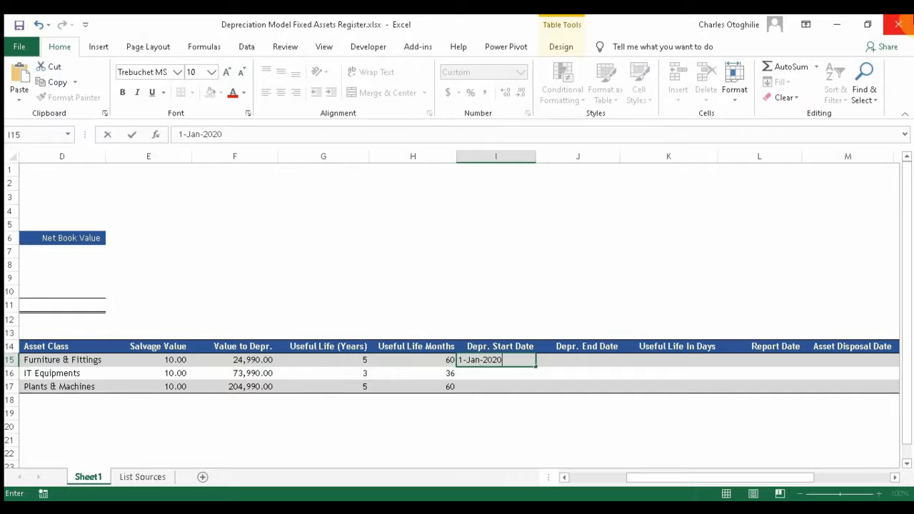
{"action": "key", "text": "Return"}
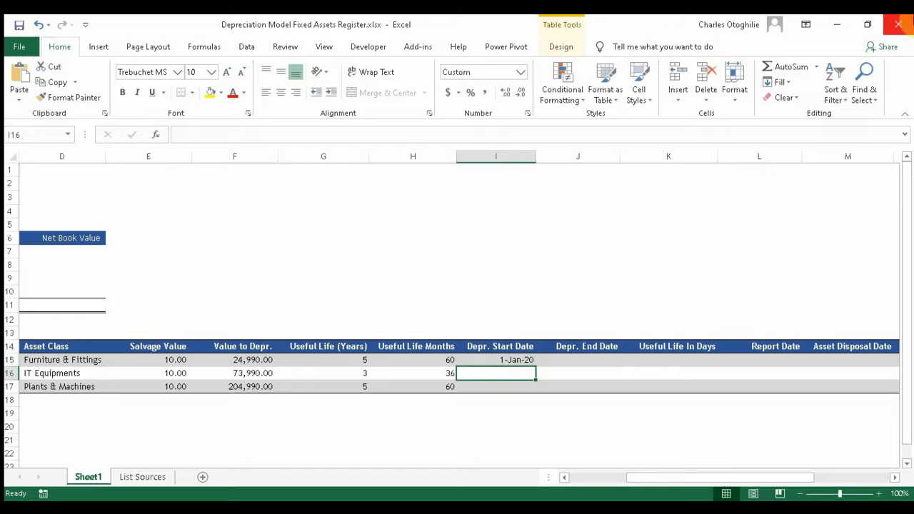
{"action": "type", "text": "1"}
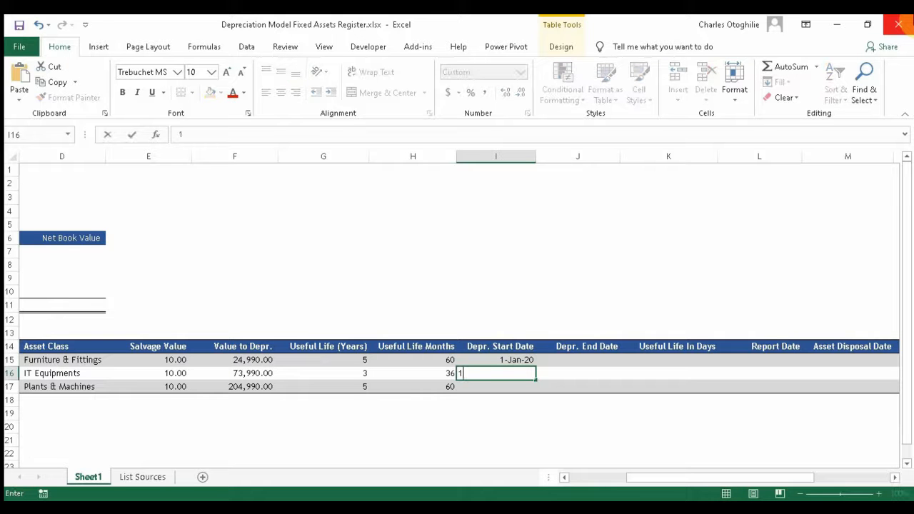
{"action": "type", "text": "-Dec-2019"}
{"action": "key", "text": "Return"}
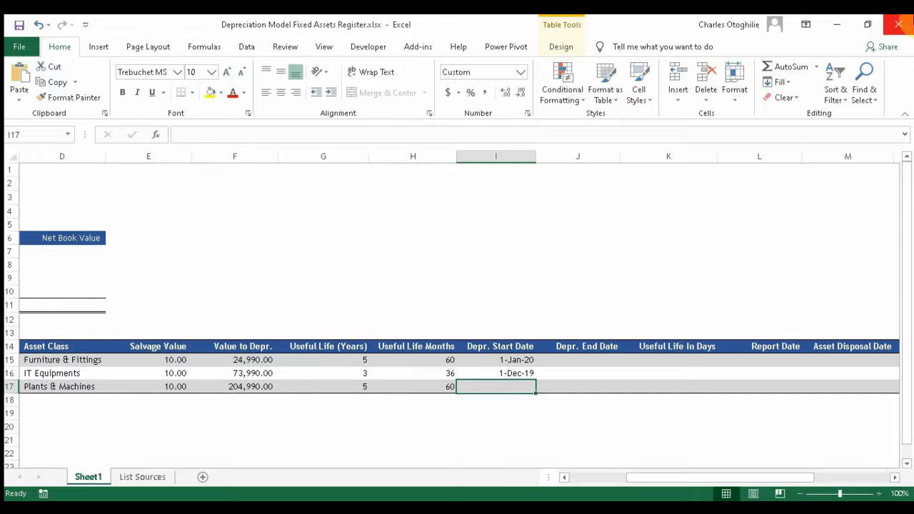
{"action": "type", "text": "1"}
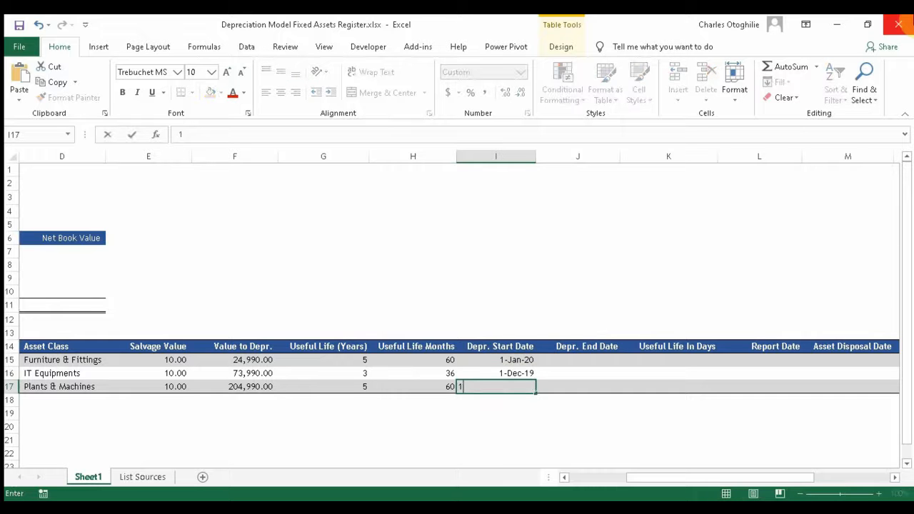
{"action": "type", "text": "-feb-2020"}
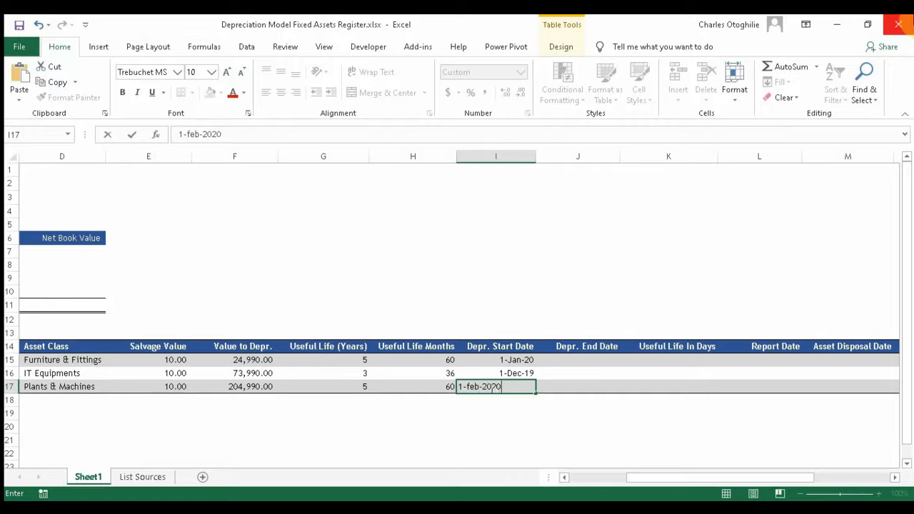
{"action": "key", "text": "Return"}
{"action": "key", "text": "Up"}
{"action": "key", "text": "Up"}
{"action": "key", "text": "Up"}
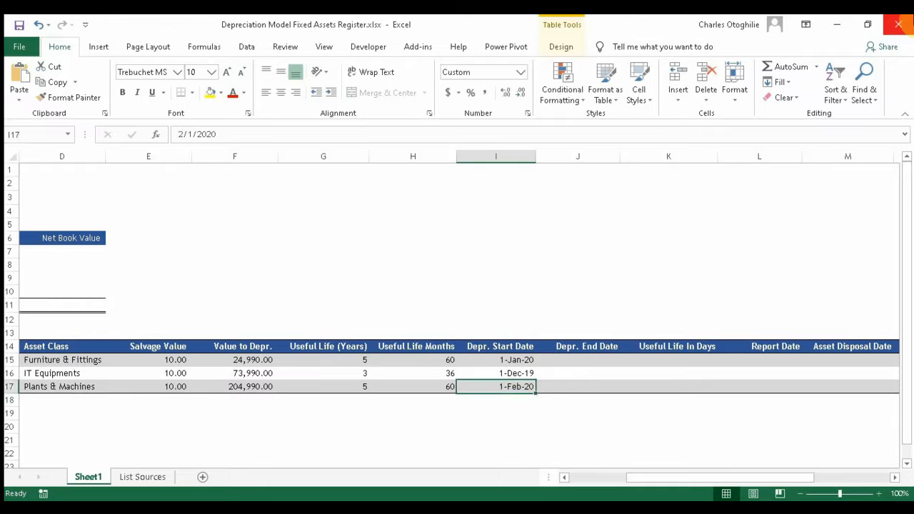
{"action": "key", "text": "Down"}
{"action": "key", "text": "Down"}
{"action": "key", "text": "Up"}
{"action": "key", "text": "Up"}
{"action": "key", "text": "Up"}
Step: Enter =EDATE(I15,H15) in J15 so the Depr. End Date column fills down
{"action": "key", "text": "Right"}
{"action": "key", "text": "Down"}
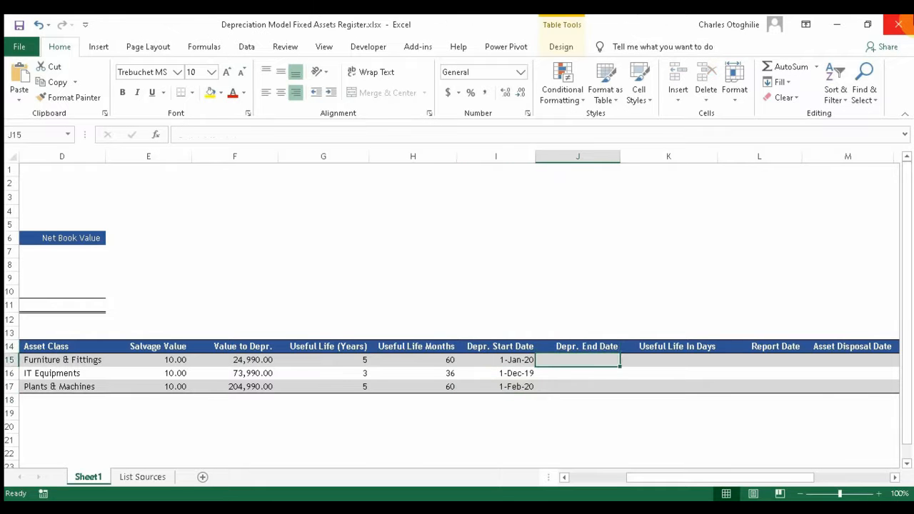
{"action": "key", "text": "Down"}
{"action": "key", "text": "Up"}
{"action": "key", "text": "Up"}
{"action": "key", "text": "Down"}
{"action": "key", "text": "Down"}
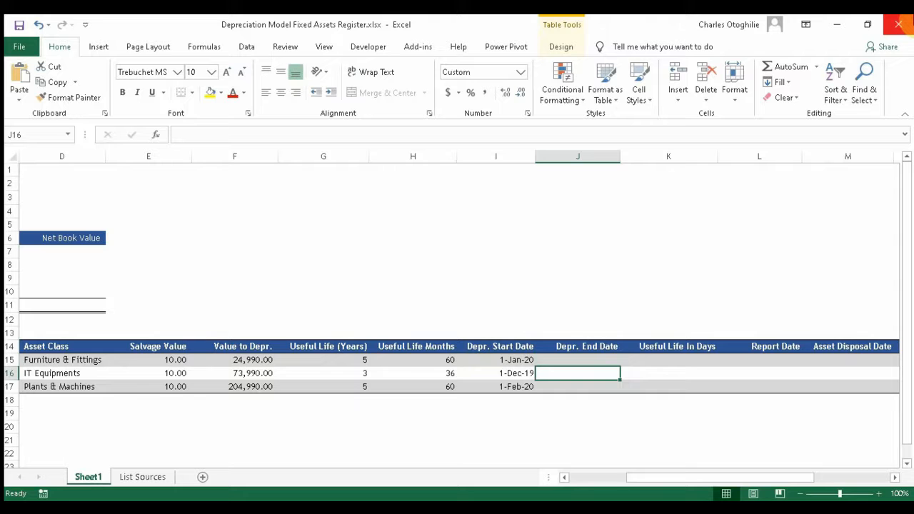
{"action": "key", "text": "Up"}
{"action": "key", "text": "Up"}
{"action": "key", "text": "Down"}
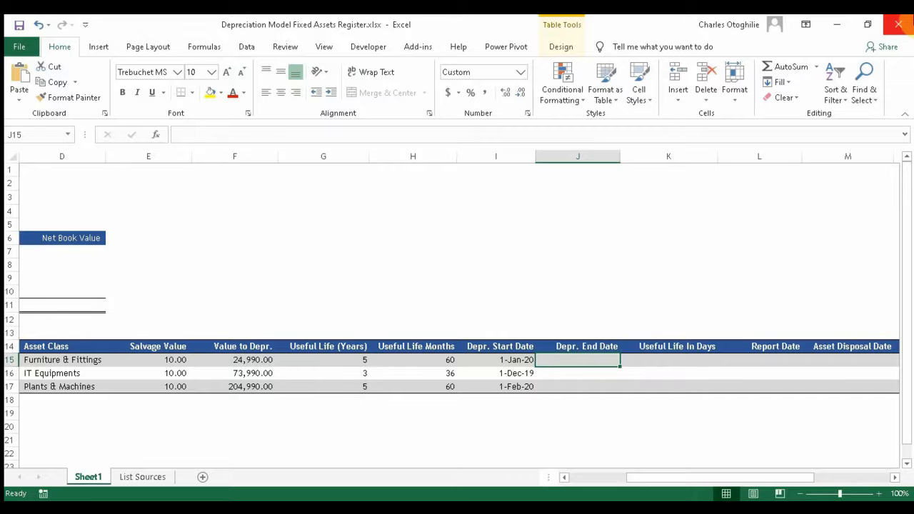
{"action": "type", "text": "=ed"}
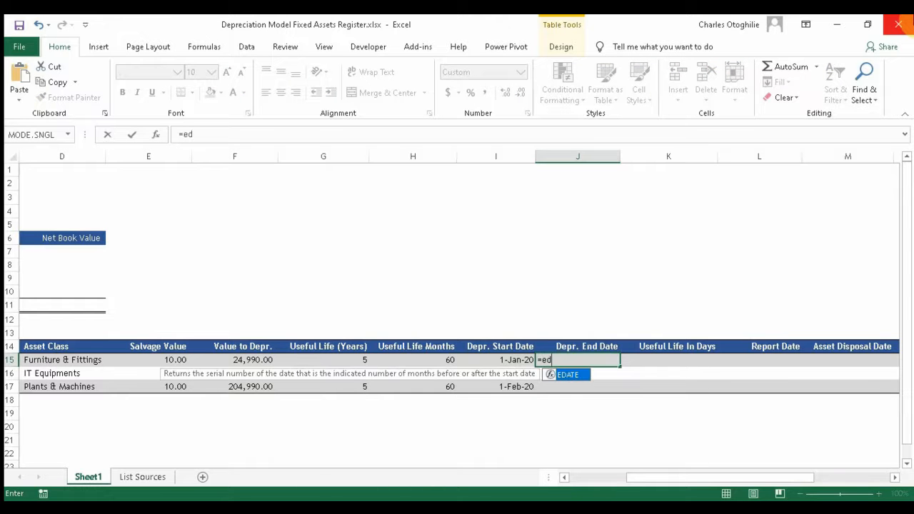
{"action": "type", "text": "ate("}
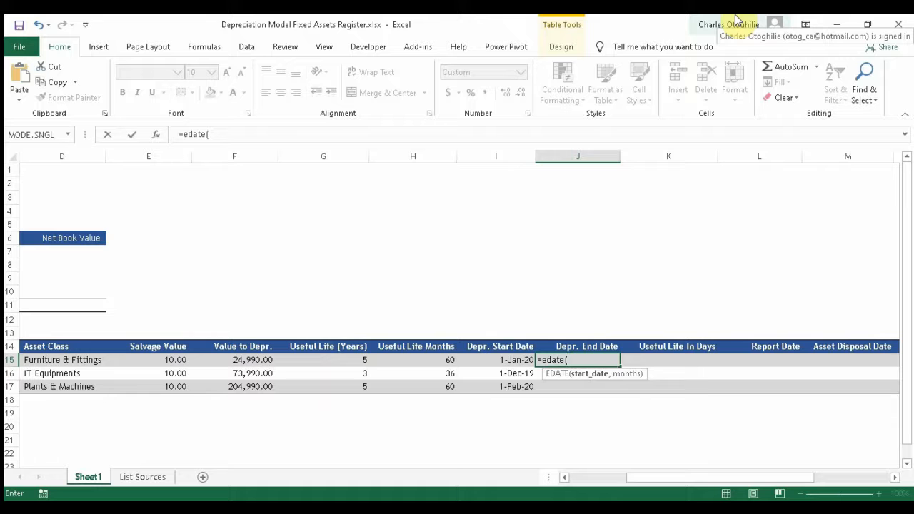
{"action": "type", "text": "I15"}
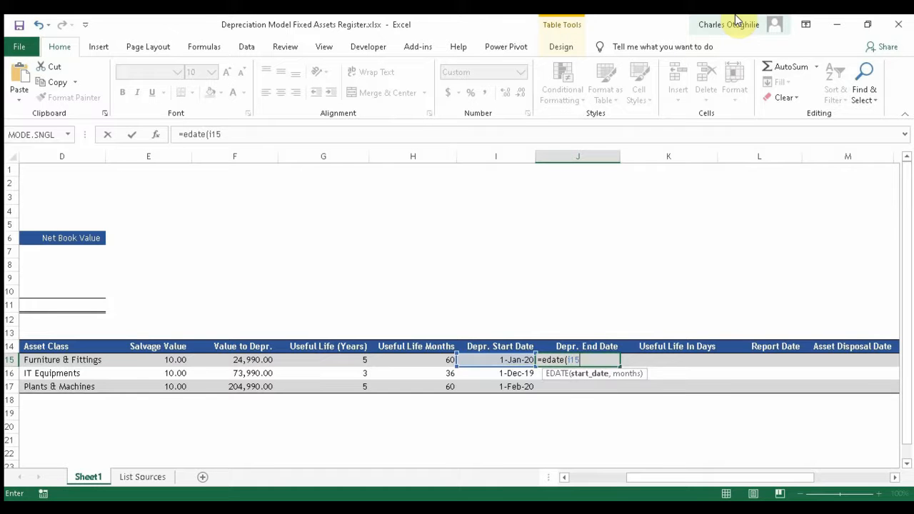
{"action": "type", "text": ","}
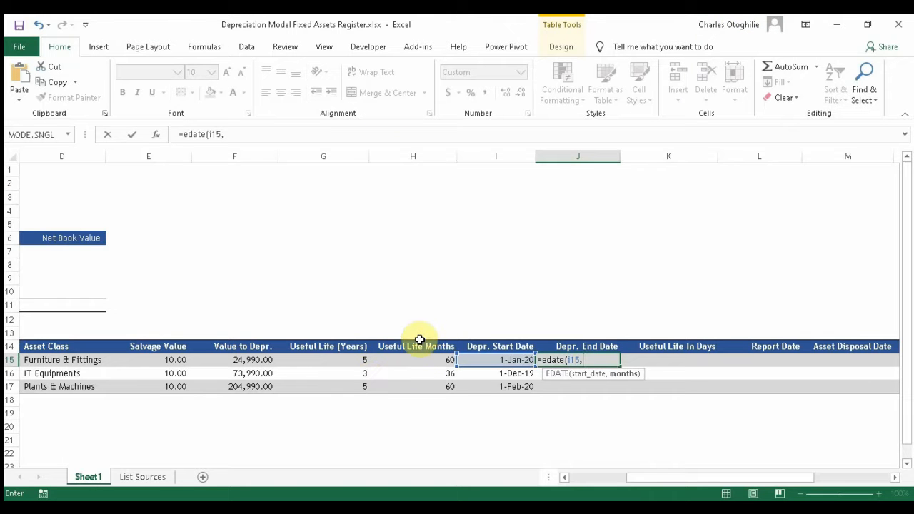
{"action": "type", "text": "h"}
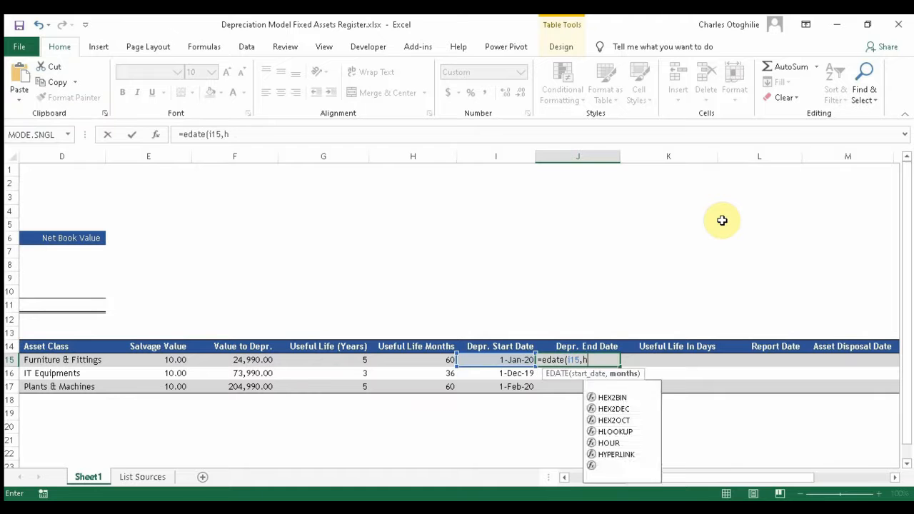
{"action": "type", "text": "15)"}
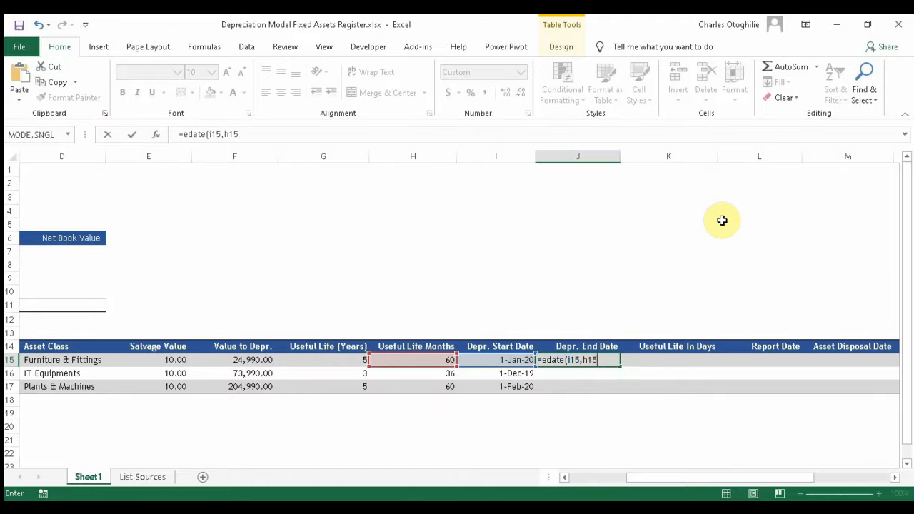
{"action": "key", "text": "Return"}
{"action": "key", "text": "Return"}
Step: Compare the end dates 1-Jan-25, 1-Dec-22 and 1-Feb-25 against the start dates
{"action": "key", "text": "Up"}
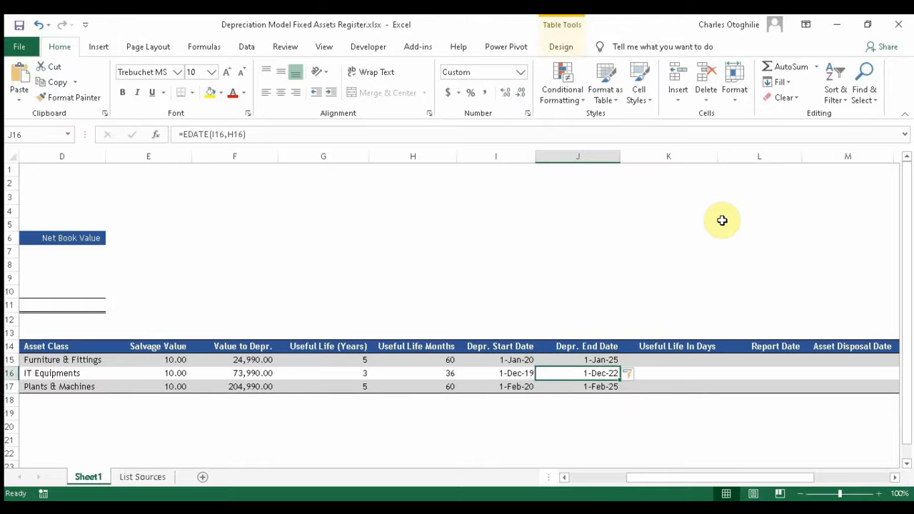
{"action": "key", "text": "Down"}
{"action": "key", "text": "Down"}
{"action": "key", "text": "Up"}
{"action": "key", "text": "Up"}
{"action": "key", "text": "Up"}
{"action": "key", "text": "Left"}
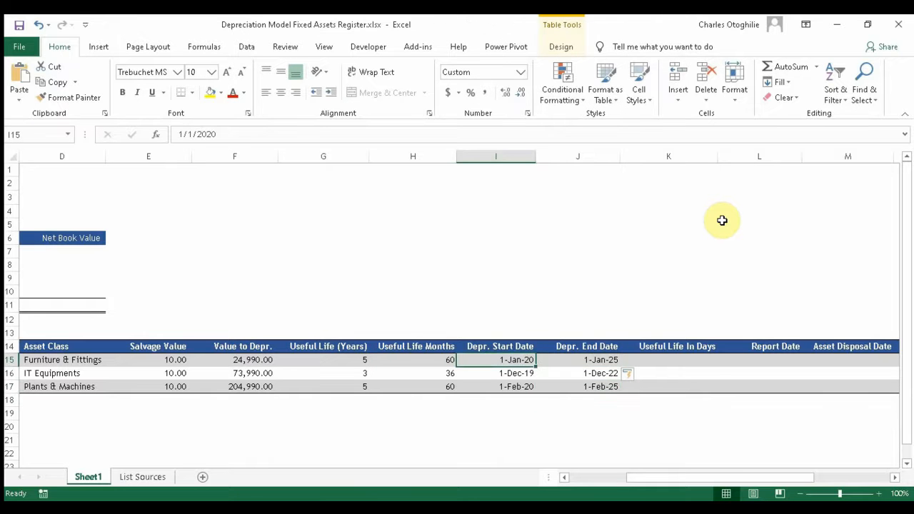
{"action": "key", "text": "Right"}
{"action": "key", "text": "Right"}
{"action": "key", "text": "Right"}
{"action": "key", "text": "Left"}
{"action": "key", "text": "Left"}
{"action": "key", "text": "Right"}
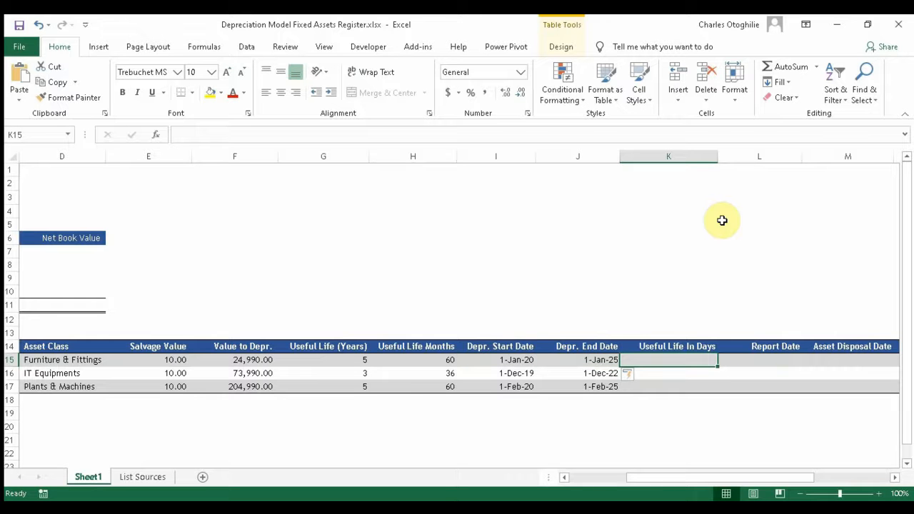
Step: Enter =J15-I15 in K15 so Useful Life In Days fills K15:K17
{"action": "type", "text": "=J"}
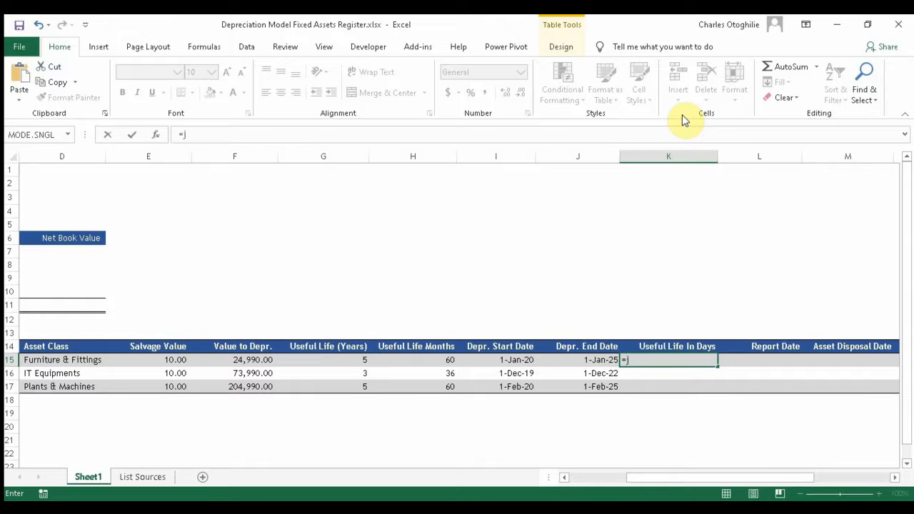
{"action": "key", "text": "Left"}
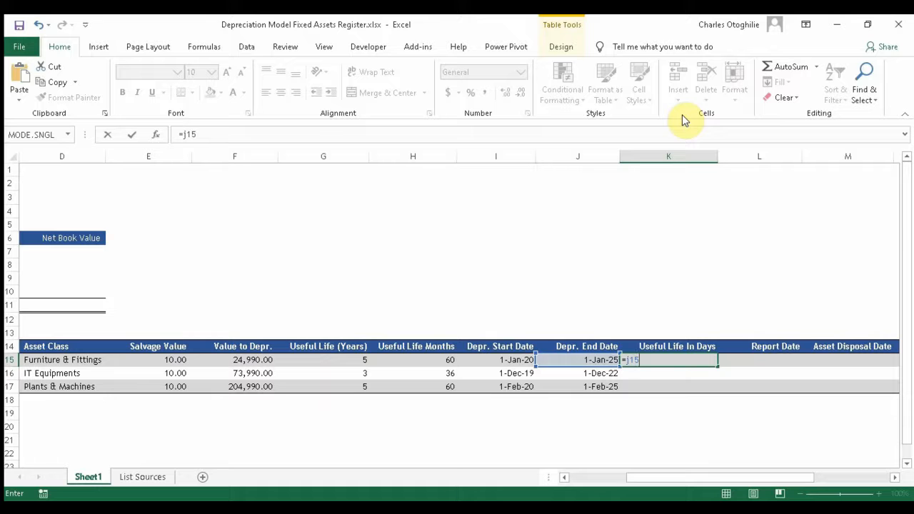
{"action": "type", "text": "-I15"}
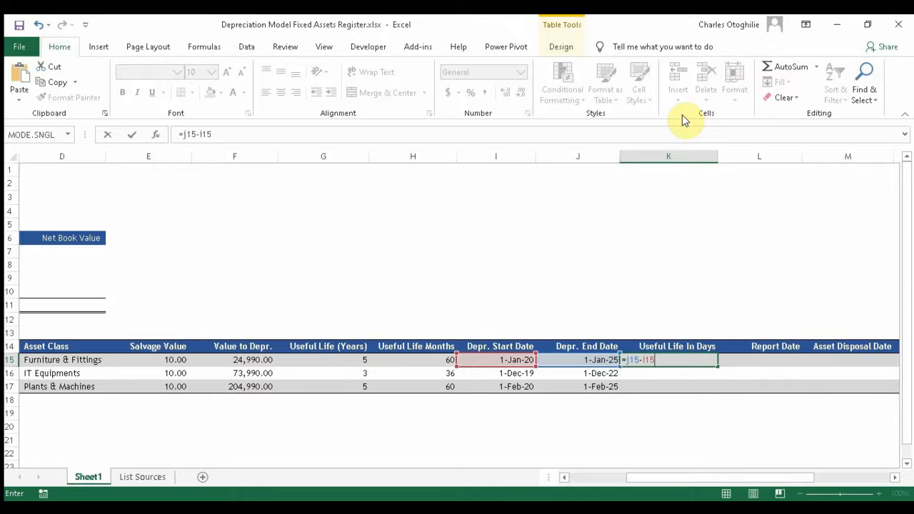
{"action": "key", "text": "Return"}
Step: Check the day counts of 1827, 1096 and 1827 in each asset row
{"action": "key", "text": "Down"}
{"action": "key", "text": "Down"}
{"action": "key", "text": "Up"}
{"action": "key", "text": "Up"}
{"action": "key", "text": "Up"}
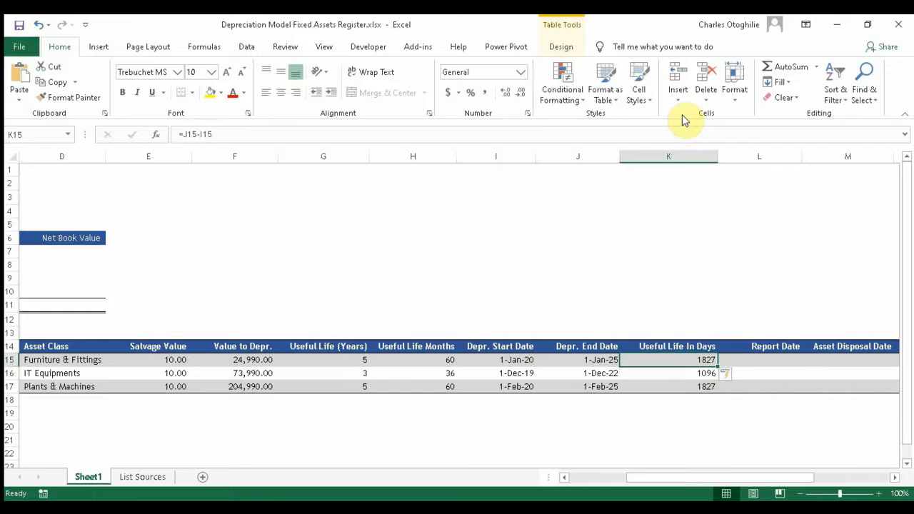
{"action": "key", "text": "Up"}
{"action": "key", "text": "Down"}
{"action": "key", "text": "Down"}
{"action": "key", "text": "Down"}
{"action": "key", "text": "Up"}
{"action": "key", "text": "Up"}
{"action": "key", "text": "Down"}
{"action": "key", "text": "Down"}
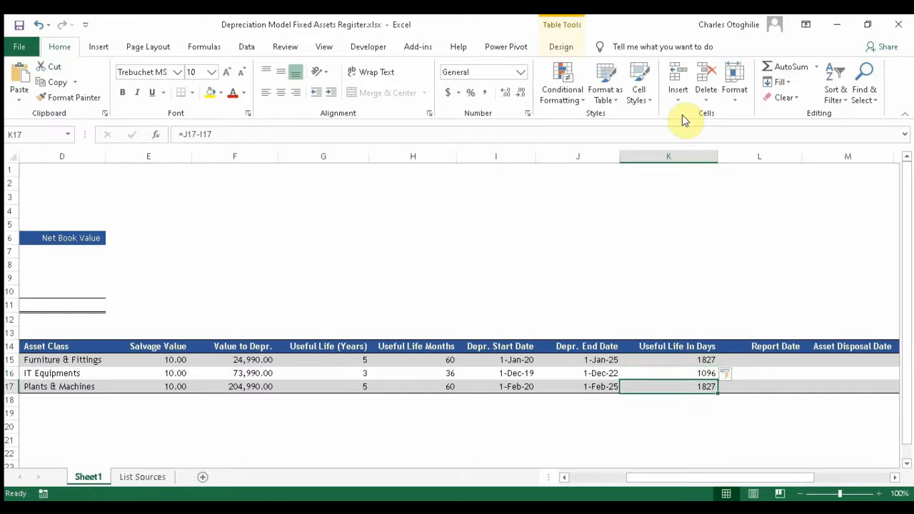
{"action": "key", "text": "Up"}
{"action": "key", "text": "Up"}
{"action": "key", "text": "Down"}
{"action": "key", "text": "Down"}
{"action": "key", "text": "Up"}
{"action": "key", "text": "Up"}
{"action": "key", "text": "Down"}
{"action": "key", "text": "Down"}
{"action": "key", "text": "Up"}
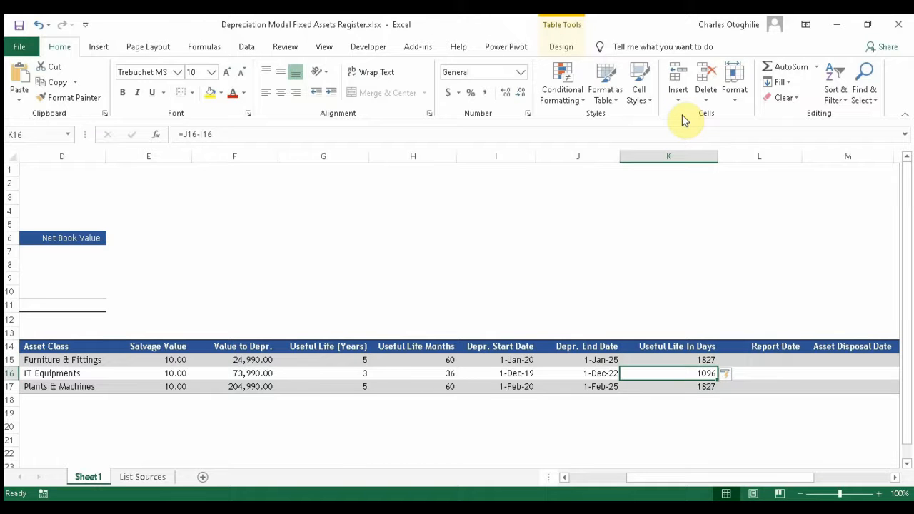
{"action": "key", "text": "Right"}
{"action": "key", "text": "Up"}
{"action": "key", "text": "Left"}
{"action": "key", "text": "Right"}
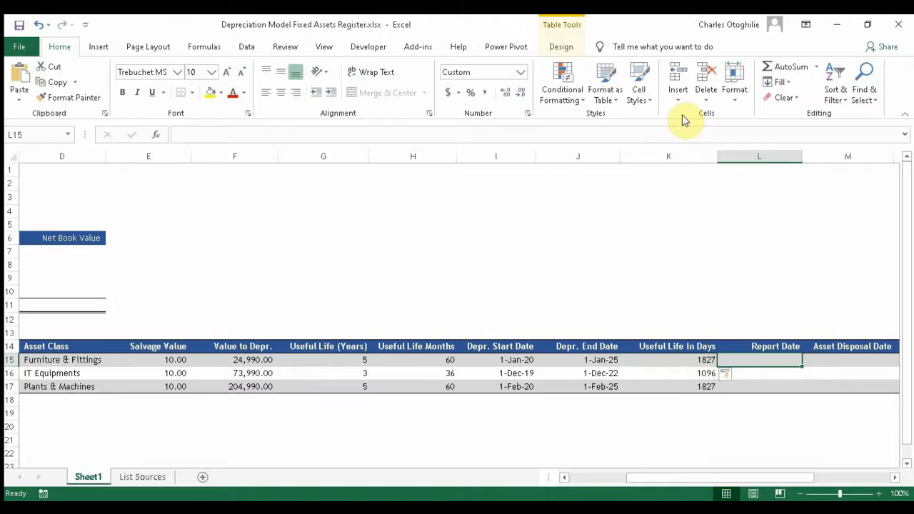
{"action": "key", "text": "Right"}
{"action": "key", "text": "Right"}
{"action": "key", "text": "Right"}
{"action": "key", "text": "Left"}
{"action": "key", "text": "Left"}
{"action": "key", "text": "Left"}
{"action": "key", "text": "Left"}
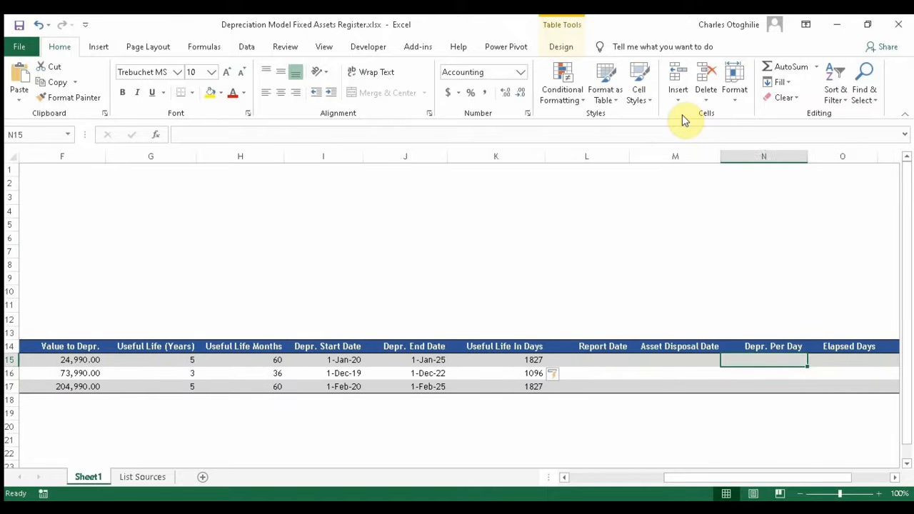
{"action": "key", "text": "Right"}
{"action": "key", "text": "Right"}
{"action": "key", "text": "Right"}
{"action": "key", "text": "Left"}
{"action": "key", "text": "Left"}
{"action": "key", "text": "Left"}
{"action": "key", "text": "Right"}
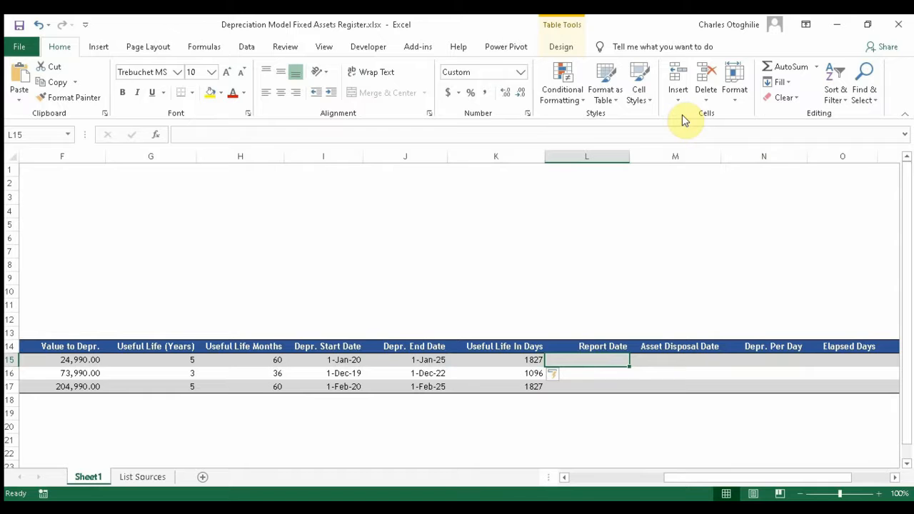
{"action": "key", "text": "Left"}
{"action": "key", "text": "Left"}
{"action": "key", "text": "Home"}
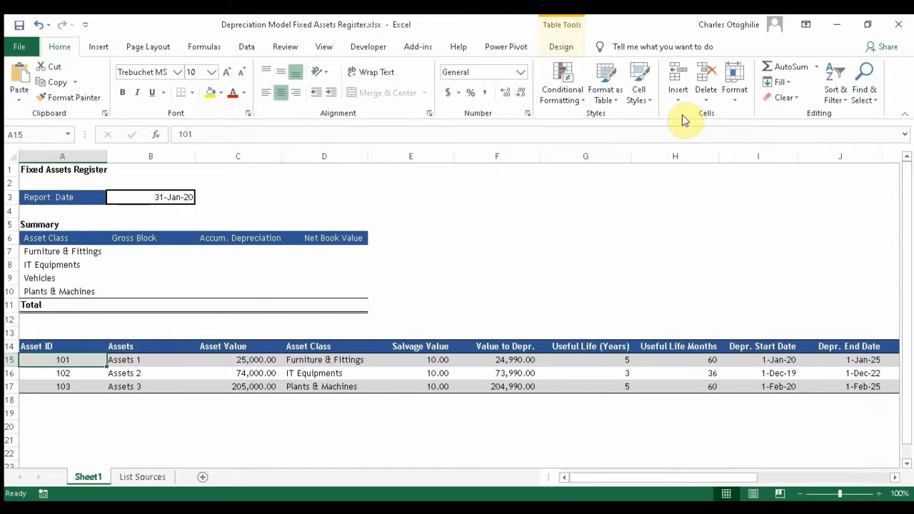
{"action": "key", "text": "Up"}
{"action": "key", "text": "Up"}
{"action": "key", "text": "Up"}
{"action": "key", "text": "Up"}
{"action": "key", "text": "Up"}
{"action": "key", "text": "Up"}
{"action": "key", "text": "Up"}
{"action": "key", "text": "Up"}
{"action": "key", "text": "Up"}
{"action": "key", "text": "Up"}
{"action": "key", "text": "Up"}
{"action": "key", "text": "Up"}
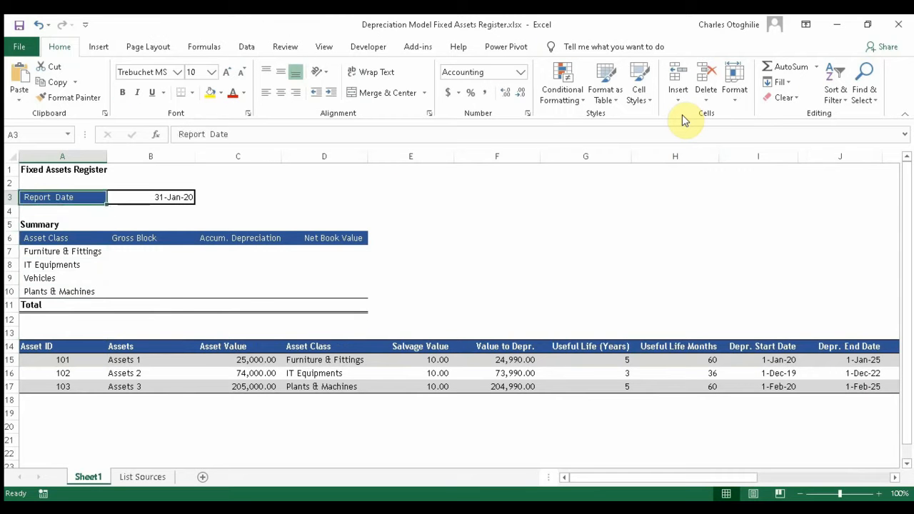
{"action": "key", "text": "Right"}
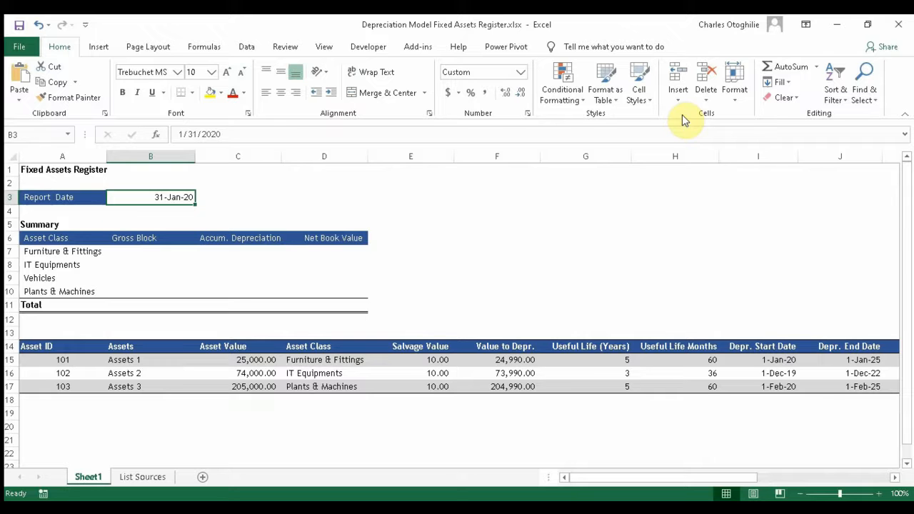
{"action": "key", "text": "Down"}
{"action": "key", "text": "Up"}
{"action": "key", "text": "Right"}
{"action": "key", "text": "Right"}
{"action": "key", "text": "Right"}
{"action": "key", "text": "Right"}
{"action": "key", "text": "Right"}
{"action": "key", "text": "Right"}
{"action": "key", "text": "Right"}
{"action": "key", "text": "Right"}
{"action": "key", "text": "Right"}
{"action": "key", "text": "Right"}
{"action": "key", "text": "Right"}
{"action": "key", "text": "Right"}
{"action": "key", "text": "Right"}
{"action": "key", "text": "Right"}
{"action": "key", "text": "Right"}
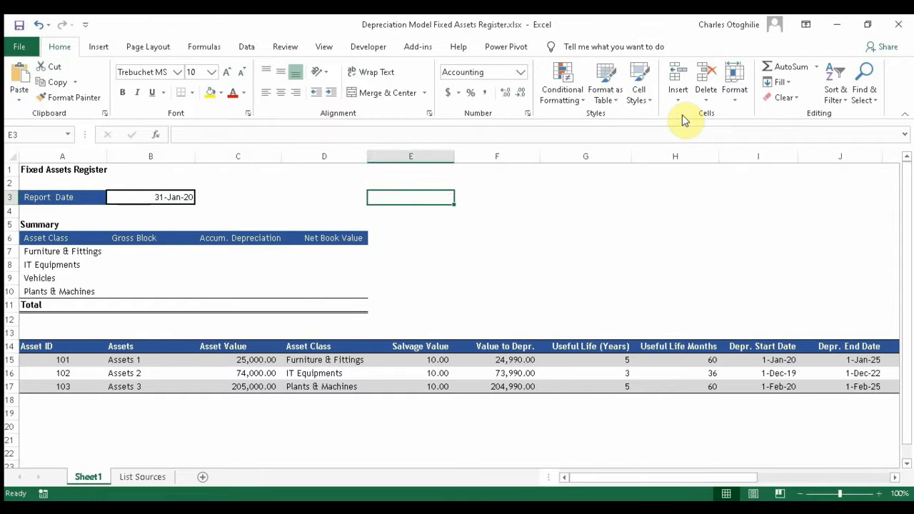
{"action": "key", "text": "Down"}
{"action": "key", "text": "Down"}
{"action": "key", "text": "Down"}
{"action": "key", "text": "Left"}
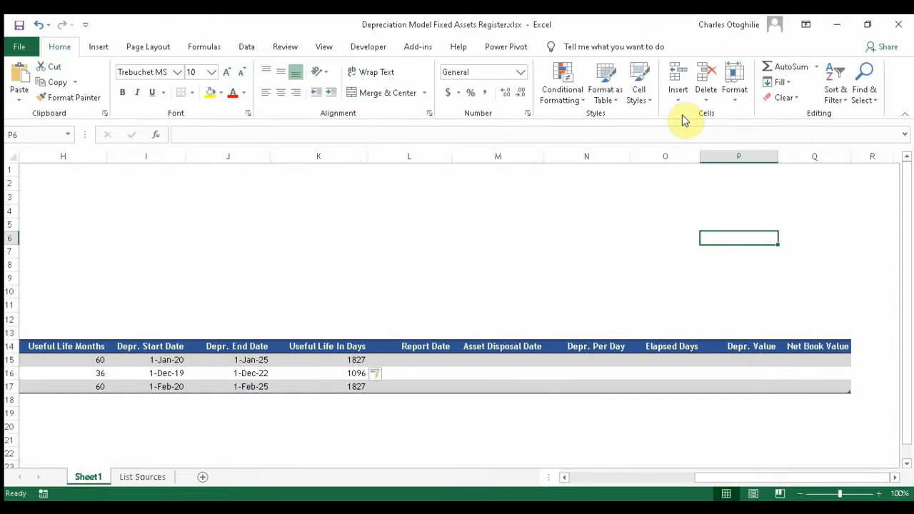
{"action": "key", "text": "Left"}
{"action": "key", "text": "Left"}
{"action": "key", "text": "Left"}
{"action": "key", "text": "Left"}
{"action": "key", "text": "Left"}
{"action": "key", "text": "Left"}
{"action": "key", "text": "Down"}
{"action": "key", "text": "Down"}
{"action": "key", "text": "Right"}
{"action": "key", "text": "Right"}
{"action": "key", "text": "Down"}
{"action": "key", "text": "Down"}
{"action": "key", "text": "Down"}
{"action": "key", "text": "Down"}
{"action": "key", "text": "Down"}
{"action": "key", "text": "Down"}
{"action": "key", "text": "Down"}
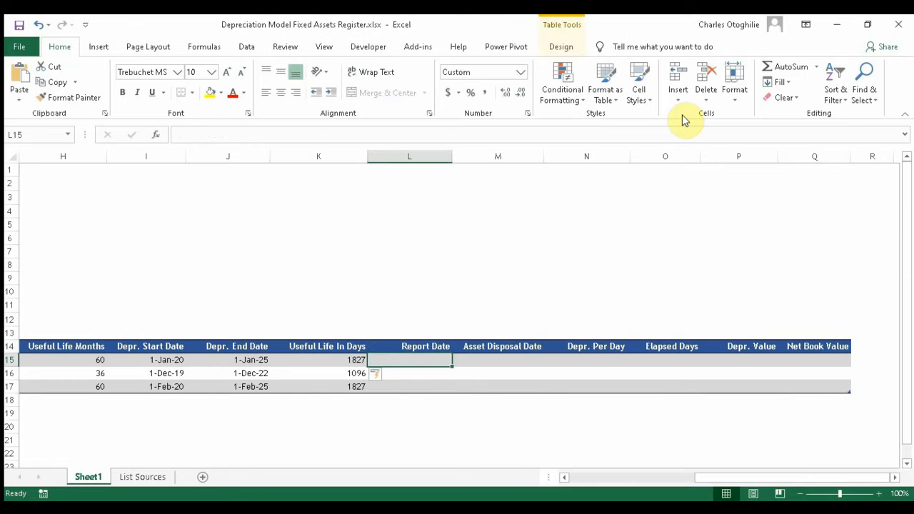
Step: Link L15 to the absolute reference $B$3 so every asset's Report Date reads 31-Jan-20
{"action": "type", "text": "="}
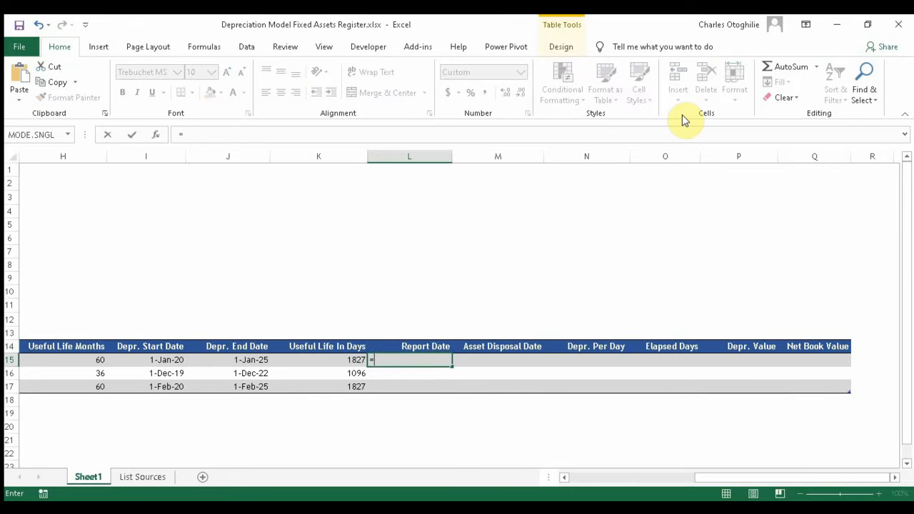
{"action": "left_click_drag", "start_coordinate": [724, 484], "coordinate": [529, 476]}
{"action": "left_click", "coordinate": [159, 198]}
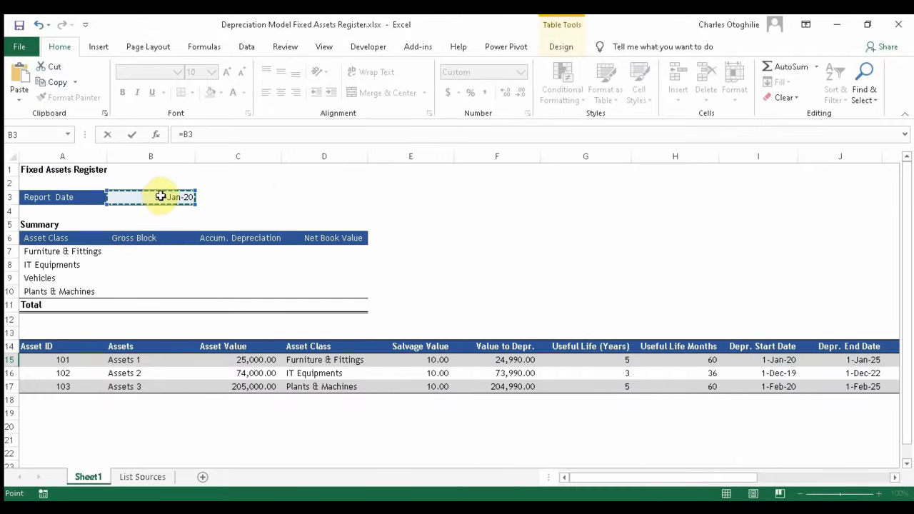
{"action": "key", "text": "F4"}
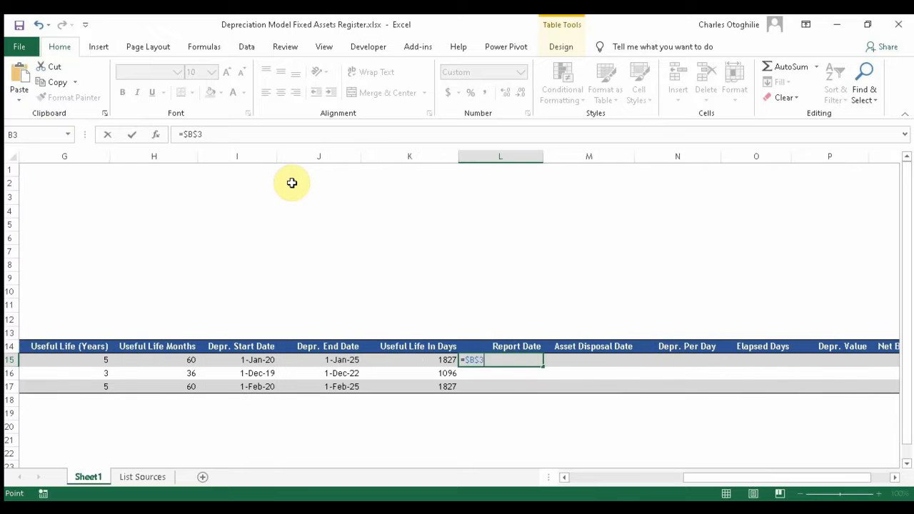
{"action": "key", "text": "Return"}
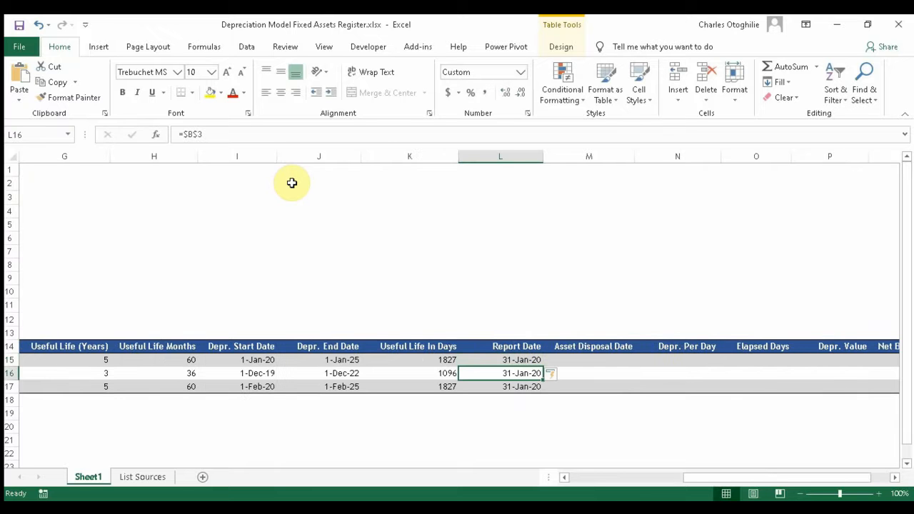
{"action": "key", "text": "Down"}
{"action": "key", "text": "Down"}
{"action": "key", "text": "Up"}
{"action": "key", "text": "Up"}
{"action": "key", "text": "Up"}
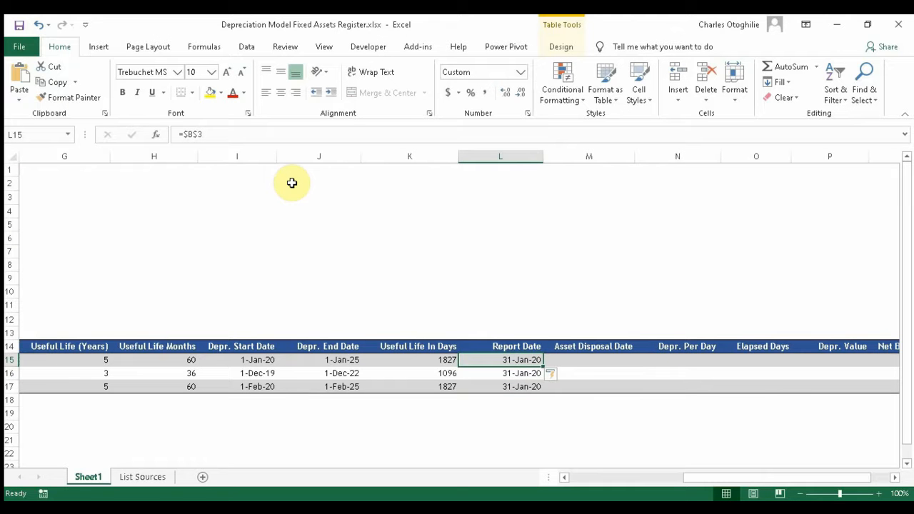
{"action": "key", "text": "Left"}
{"action": "key", "text": "Left"}
{"action": "key", "text": "Left"}
{"action": "key", "text": "Left"}
{"action": "key", "text": "Right"}
{"action": "key", "text": "Left"}
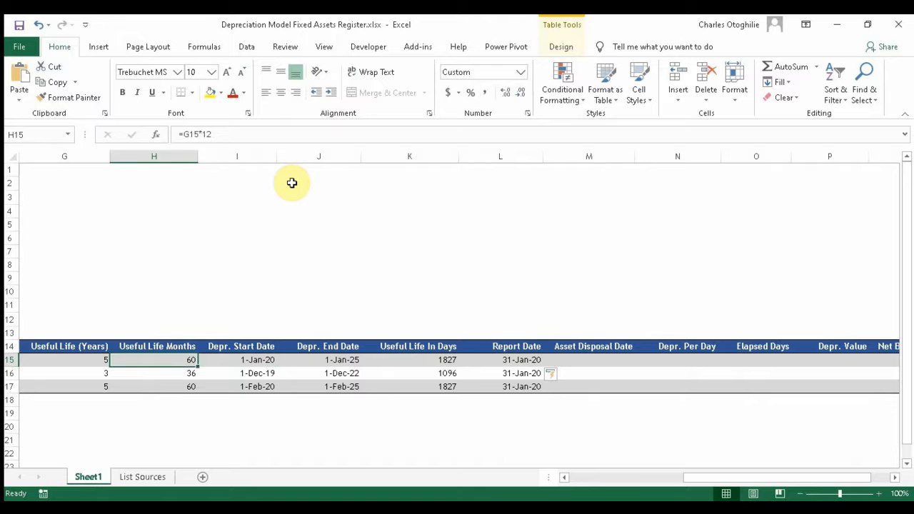
{"action": "key", "text": "Right"}
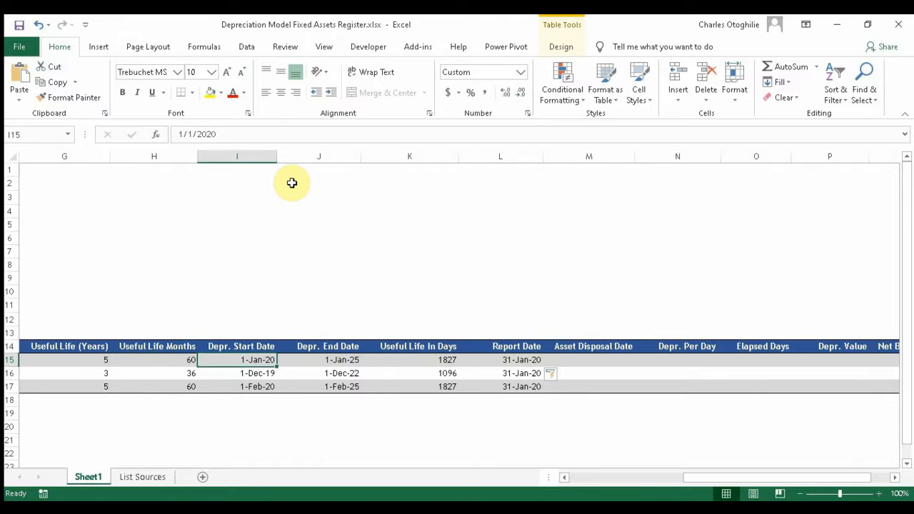
{"action": "key", "text": "Right"}
{"action": "key", "text": "Right"}
{"action": "key", "text": "Right"}
{"action": "key", "text": "Right"}
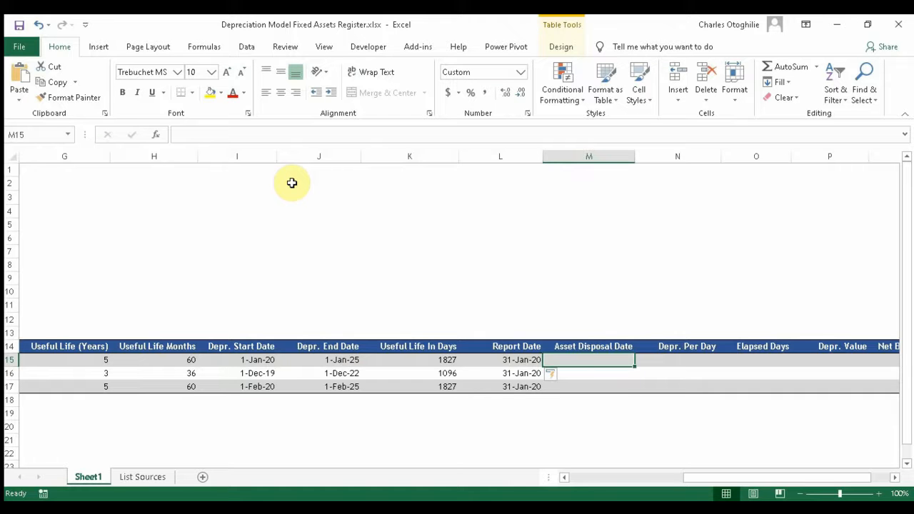
{"action": "key", "text": "Down"}
{"action": "key", "text": "Down"}
{"action": "key", "text": "Down"}
{"action": "key", "text": "Up"}
{"action": "key", "text": "Up"}
{"action": "key", "text": "Up"}
{"action": "key", "text": "Down"}
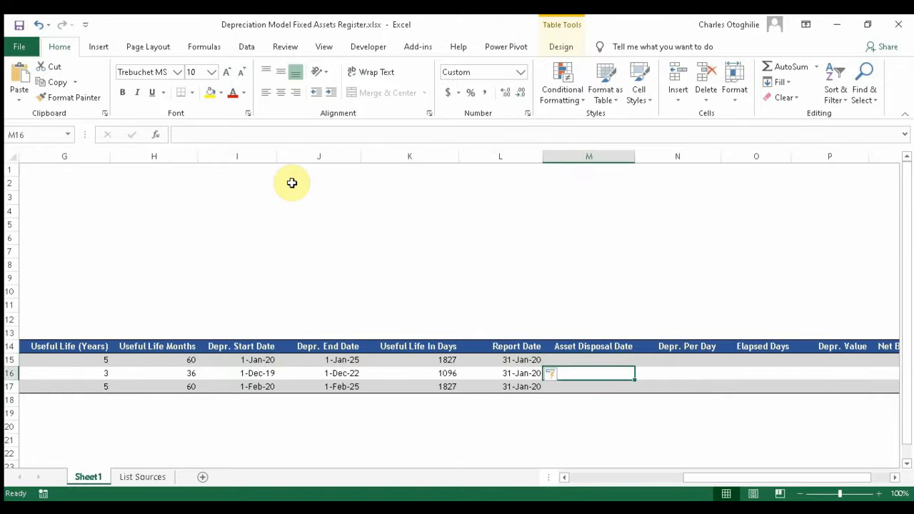
{"action": "key", "text": "Down"}
{"action": "key", "text": "Down"}
{"action": "key", "text": "Up"}
{"action": "key", "text": "Up"}
{"action": "key", "text": "Up"}
{"action": "key", "text": "Down"}
{"action": "key", "text": "Down"}
{"action": "key", "text": "Down"}
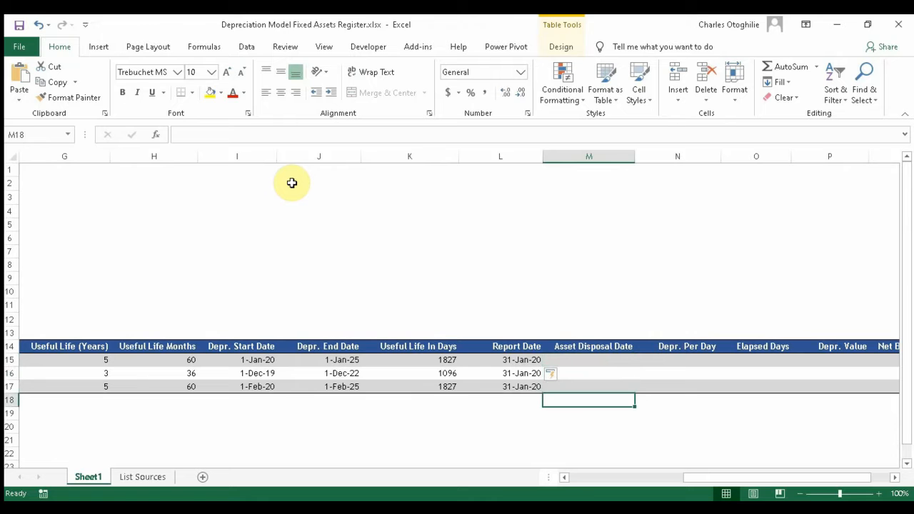
{"action": "key", "text": "Up"}
{"action": "key", "text": "Up"}
{"action": "key", "text": "Up"}
{"action": "key", "text": "Down"}
{"action": "key", "text": "Down"}
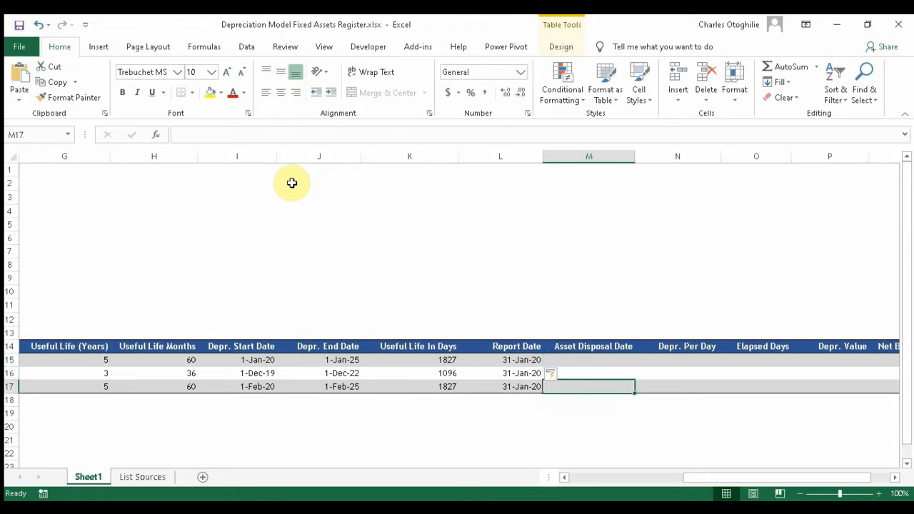
{"action": "key", "text": "Up"}
{"action": "key", "text": "Up"}
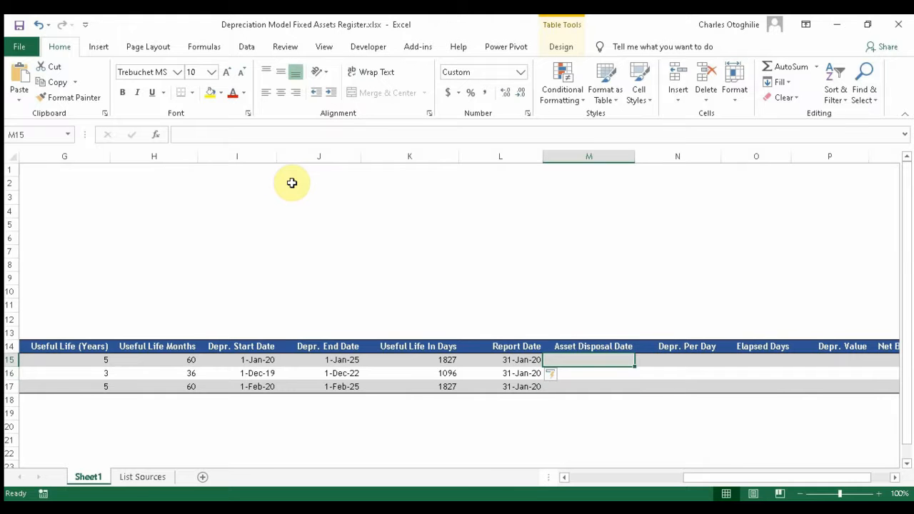
{"action": "key", "text": "Left"}
{"action": "key", "text": "Left"}
{"action": "key", "text": "Left"}
{"action": "key", "text": "Right"}
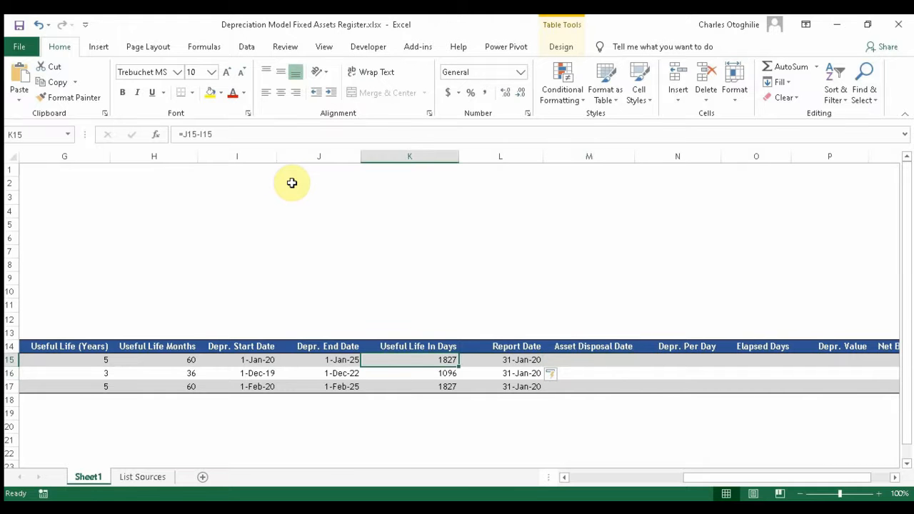
{"action": "key", "text": "Left"}
{"action": "key", "text": "Left"}
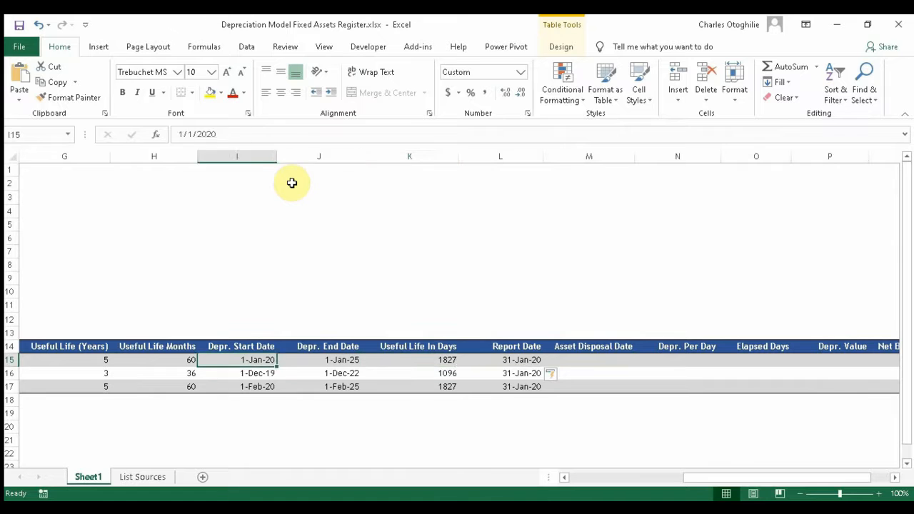
{"action": "key", "text": "Right"}
{"action": "key", "text": "Right"}
{"action": "key", "text": "Left"}
{"action": "key", "text": "Left"}
{"action": "key", "text": "Right"}
{"action": "key", "text": "Left"}
{"action": "key", "text": "Right"}
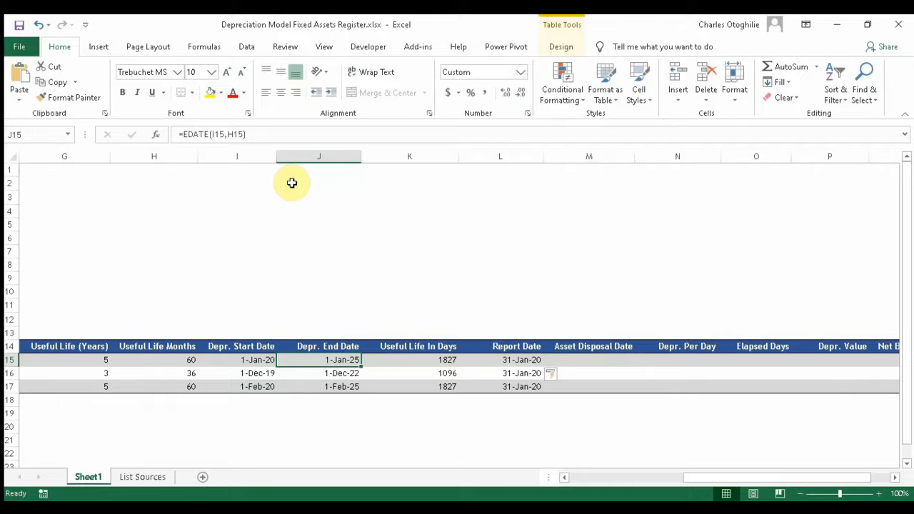
{"action": "key", "text": "Right"}
{"action": "key", "text": "Right"}
{"action": "key", "text": "Right"}
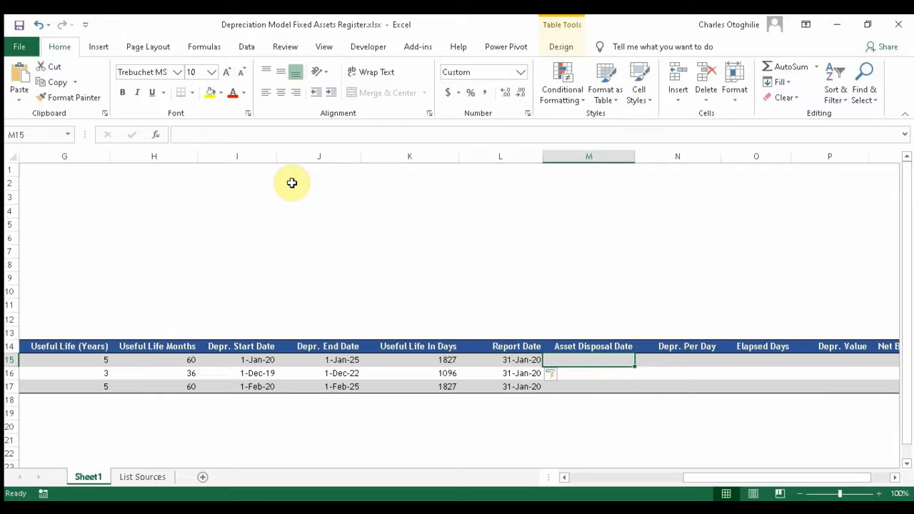
{"action": "key", "text": "Right"}
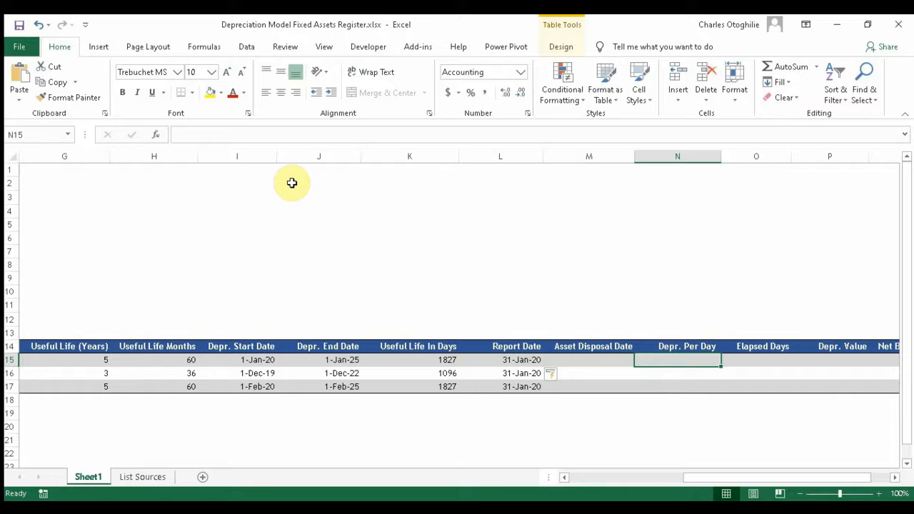
Step: Enter =F15/K15 in N15 so the Depr. Per Day column fills down
{"action": "type", "text": "="}
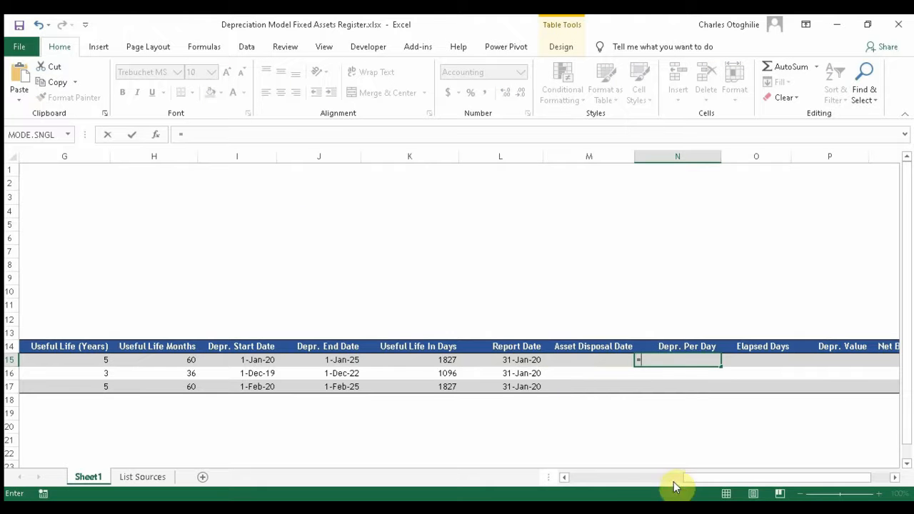
{"action": "left_click_drag", "start_coordinate": [746, 478], "coordinate": [571, 481]}
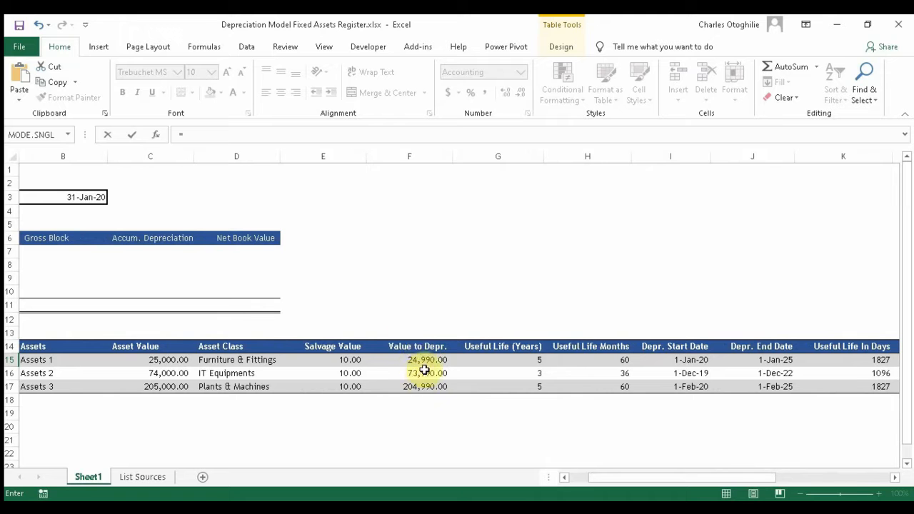
{"action": "type", "text": "f15"}
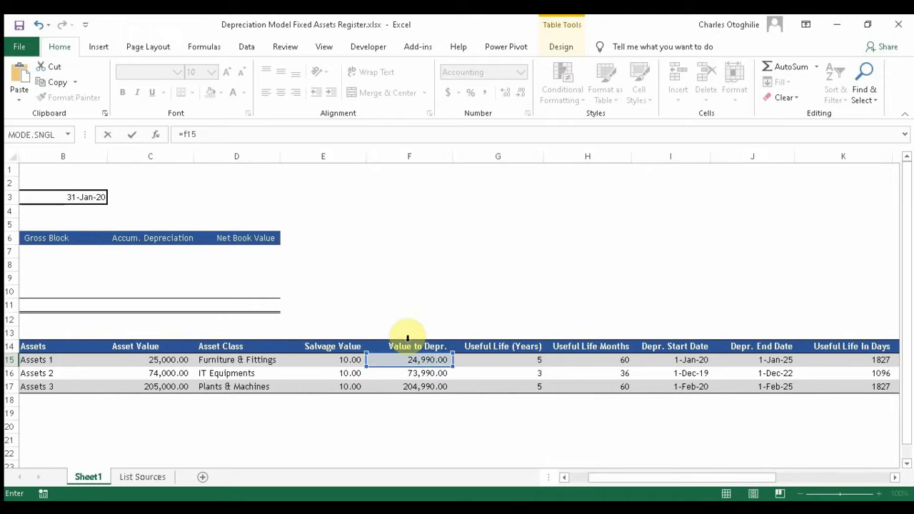
{"action": "left_click", "coordinate": [697, 480]}
{"action": "left_click_drag", "start_coordinate": [697, 481], "coordinate": [793, 446]}
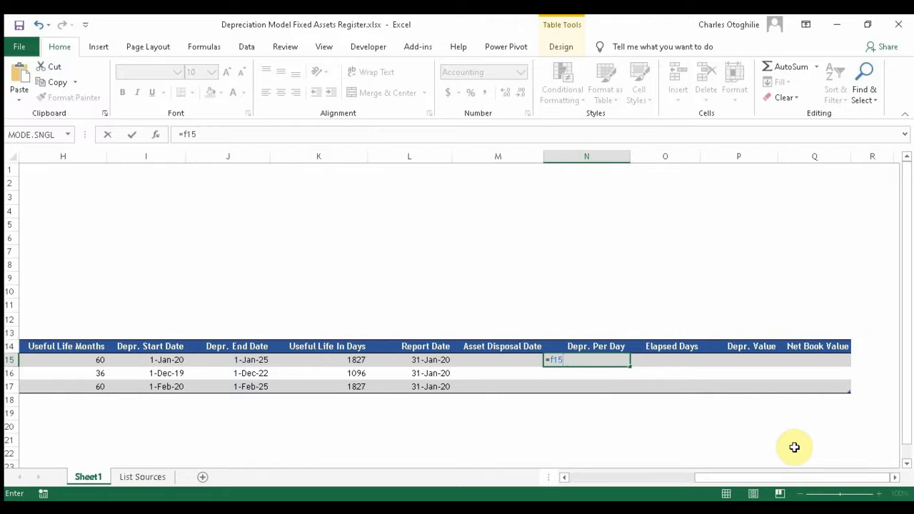
{"action": "type", "text": "/k15"}
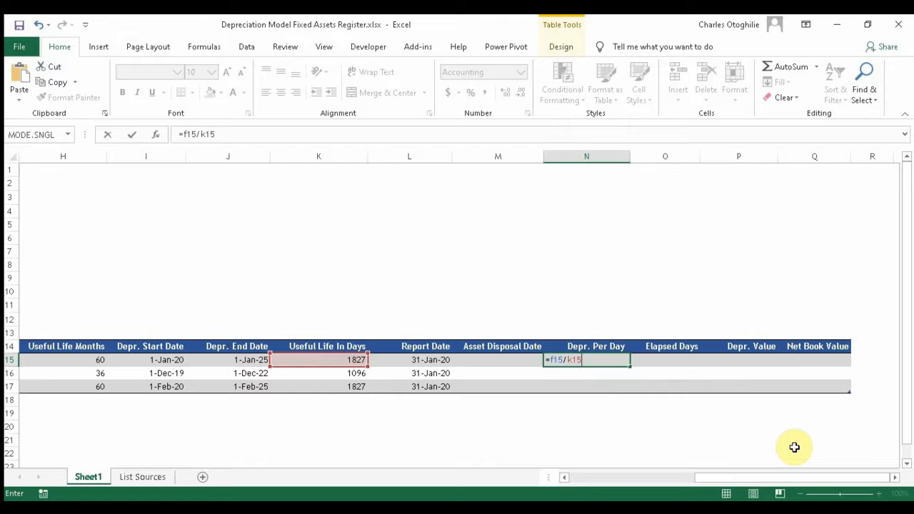
{"action": "key", "text": "Return"}
Step: Step through the per-day depreciation results of 13.68, 67.51 and 112.20
{"action": "key", "text": "Down"}
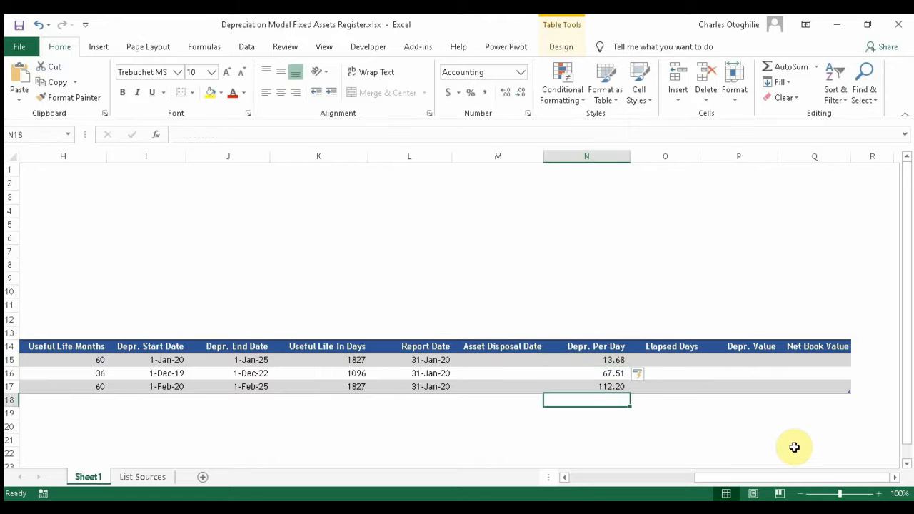
{"action": "key", "text": "Up"}
{"action": "key", "text": "Up"}
{"action": "key", "text": "Down"}
{"action": "key", "text": "Up"}
{"action": "key", "text": "Up"}
{"action": "key", "text": "Down"}
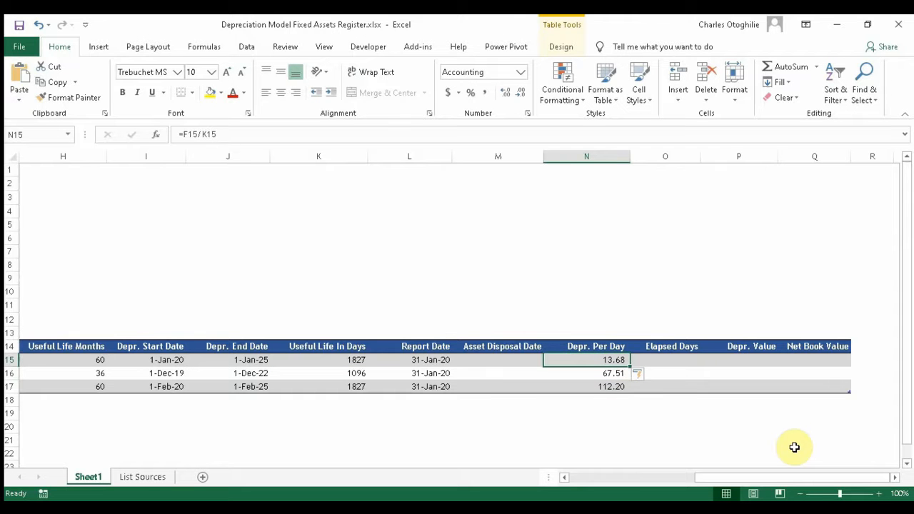
{"action": "key", "text": "Down"}
{"action": "key", "text": "Down"}
{"action": "key", "text": "Up"}
{"action": "key", "text": "Up"}
{"action": "key", "text": "Down"}
{"action": "key", "text": "Down"}
{"action": "key", "text": "Down"}
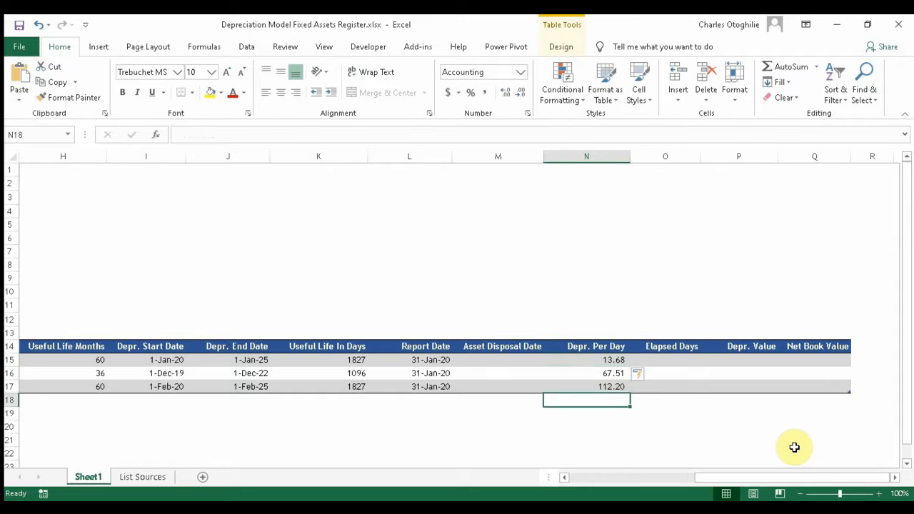
{"action": "key", "text": "Up"}
{"action": "key", "text": "Up"}
{"action": "key", "text": "Up"}
{"action": "key", "text": "Down"}
{"action": "key", "text": "Down"}
{"action": "key", "text": "Down"}
{"action": "key", "text": "Up"}
{"action": "key", "text": "Up"}
{"action": "key", "text": "Up"}
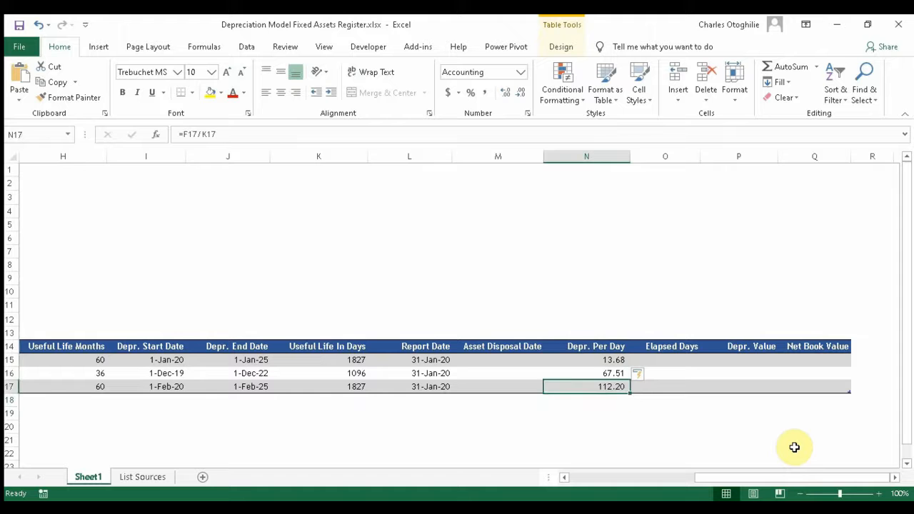
{"action": "key", "text": "Down"}
{"action": "key", "text": "Down"}
{"action": "key", "text": "Up"}
{"action": "key", "text": "Up"}
{"action": "key", "text": "Down"}
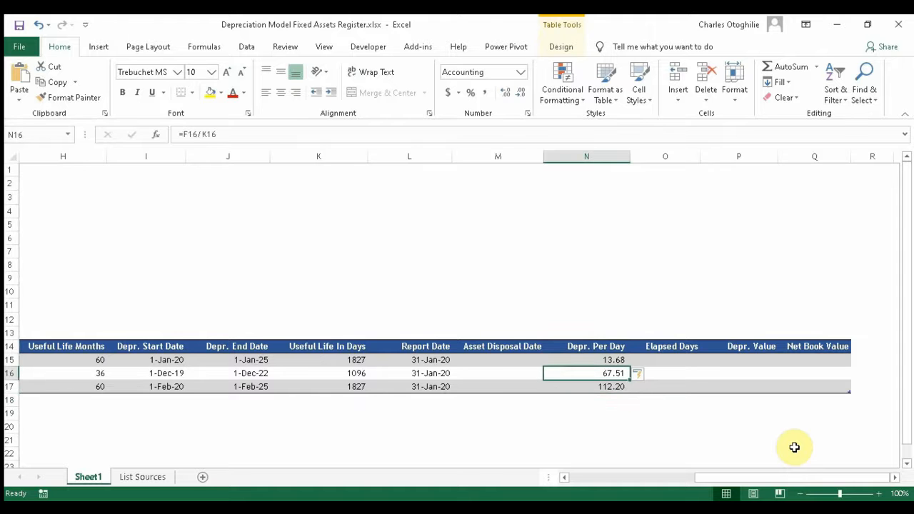
{"action": "key", "text": "Up"}
{"action": "key", "text": "Right"}
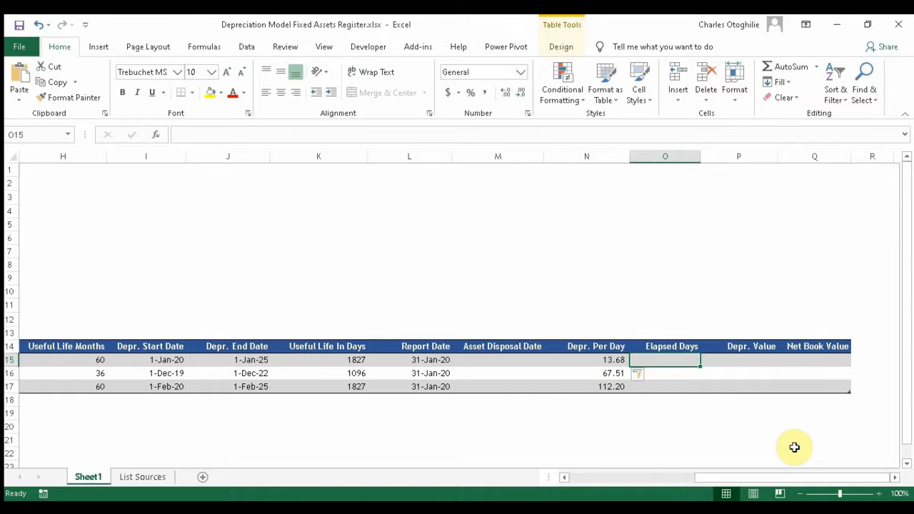
Step: Enter =L15-I15 in O15 so Elapsed Days shows 30, 61 and -1 for the three assets
{"action": "type", "text": "="}
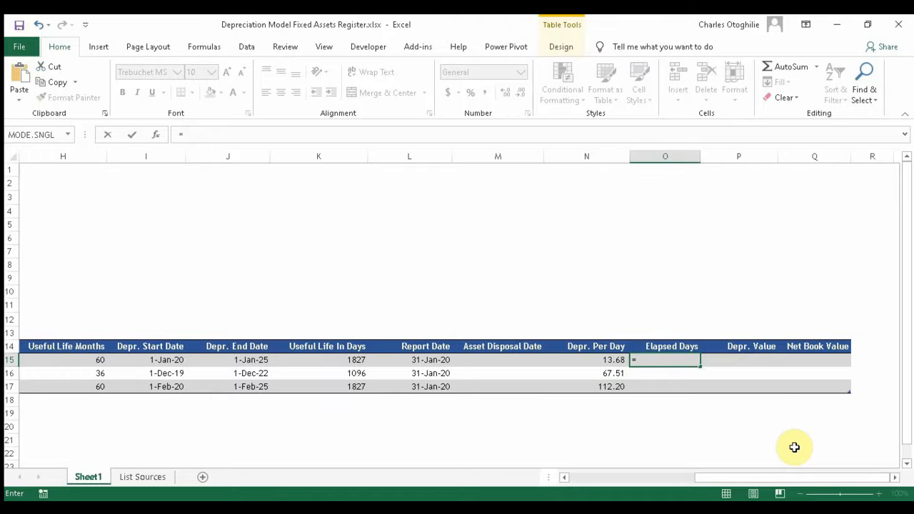
{"action": "type", "text": "l15"}
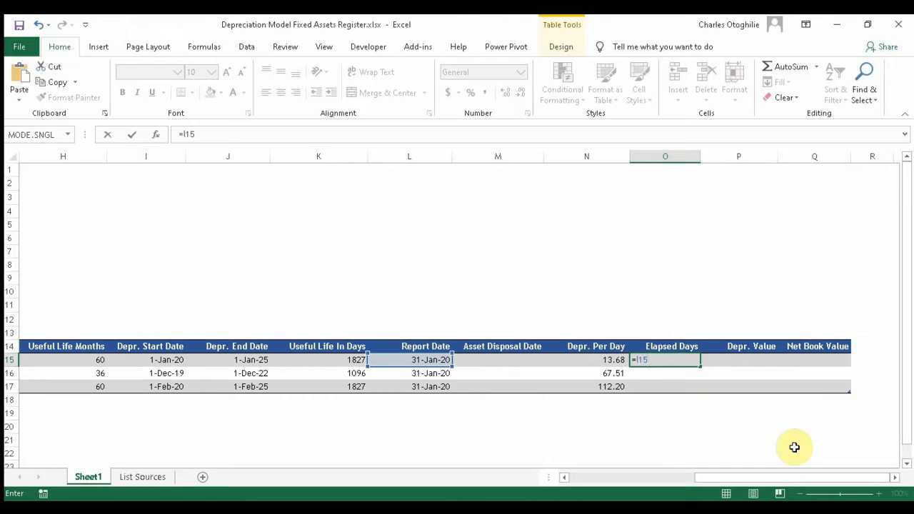
{"action": "type", "text": "-i15"}
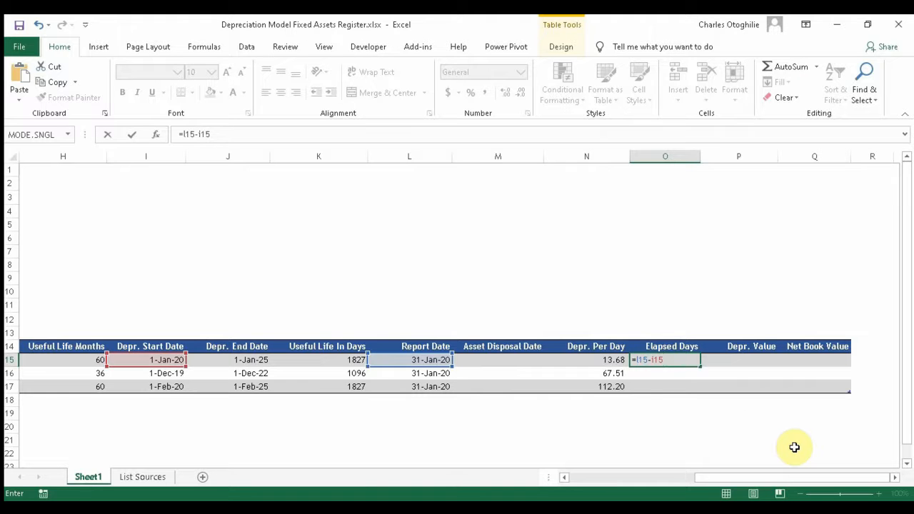
{"action": "key", "text": "Return"}
{"action": "key", "text": "Down"}
{"action": "key", "text": "Down"}
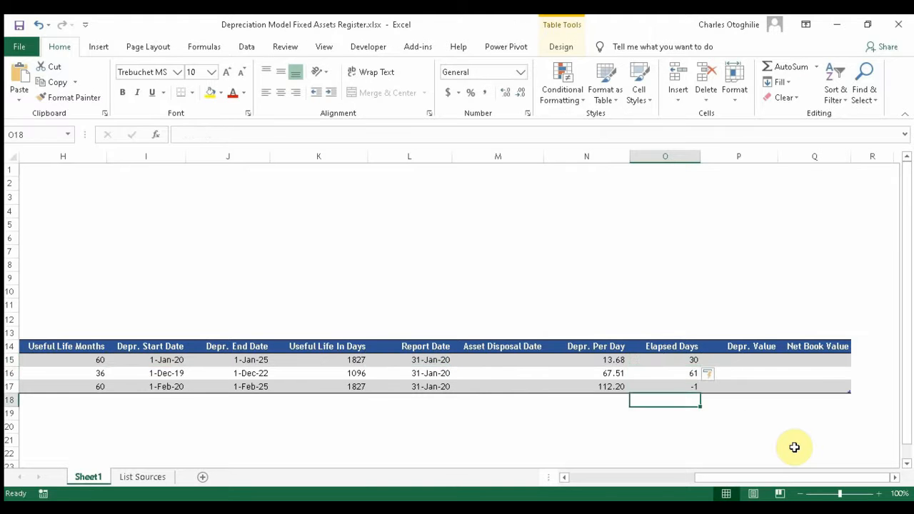
{"action": "key", "text": "Up"}
{"action": "key", "text": "Up"}
{"action": "key", "text": "Up"}
{"action": "key", "text": "Up"}
{"action": "key", "text": "shift+Down"}
{"action": "key", "text": "shift+Down"}
{"action": "key", "text": "Down"}
{"action": "key", "text": "Down"}
{"action": "key", "text": "Down"}
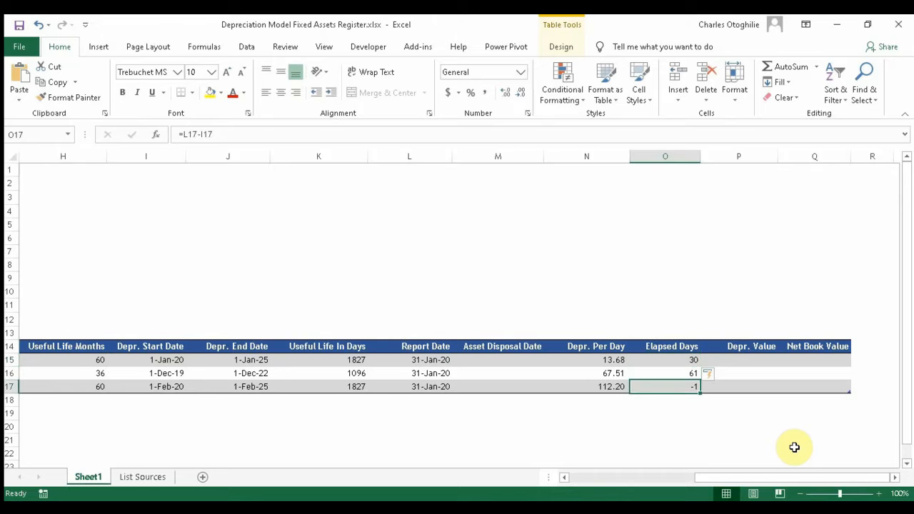
{"action": "key", "text": "shift+space"}
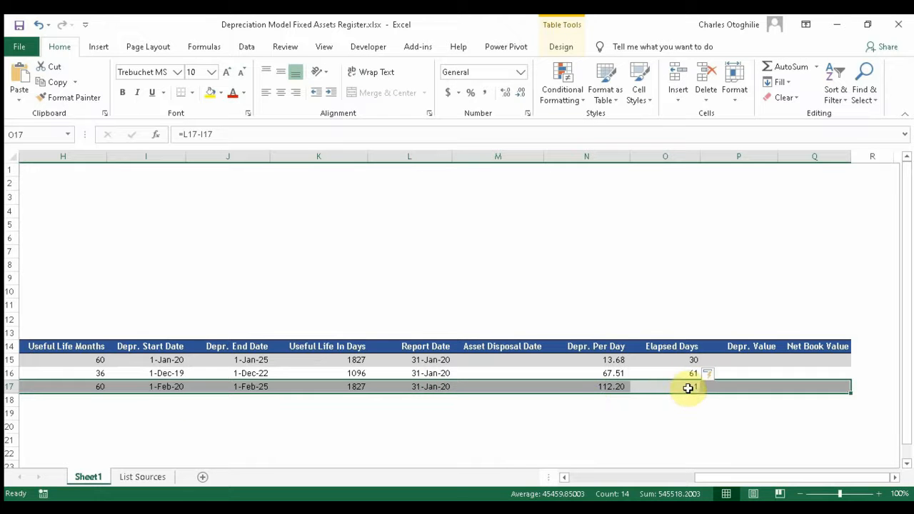
Step: Inspect the Depr. Per Day, Elapsed Days and Report Date formulas in rows 15 and 16
{"action": "left_click", "coordinate": [619, 362]}
{"action": "left_click", "coordinate": [626, 373]}
{"action": "left_click", "coordinate": [648, 361]}
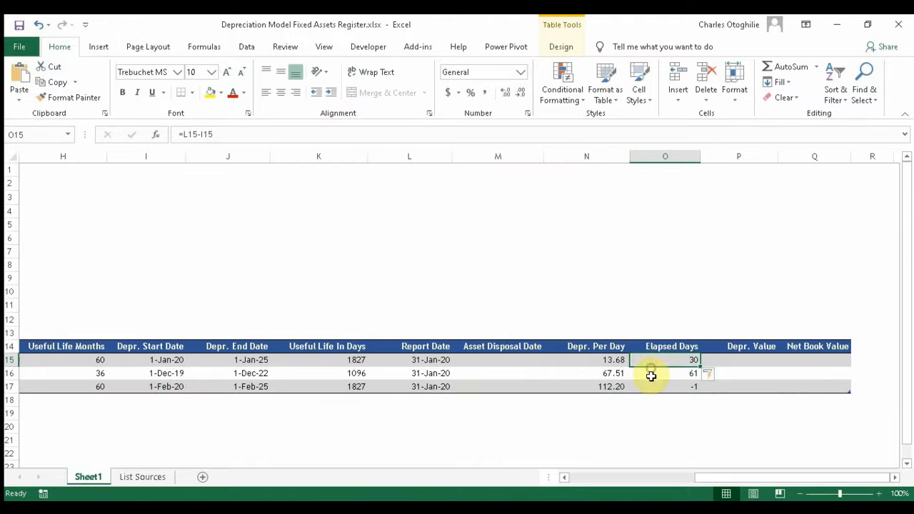
{"action": "left_click", "coordinate": [648, 373]}
{"action": "left_click_drag", "start_coordinate": [439, 369], "coordinate": [437, 364]}
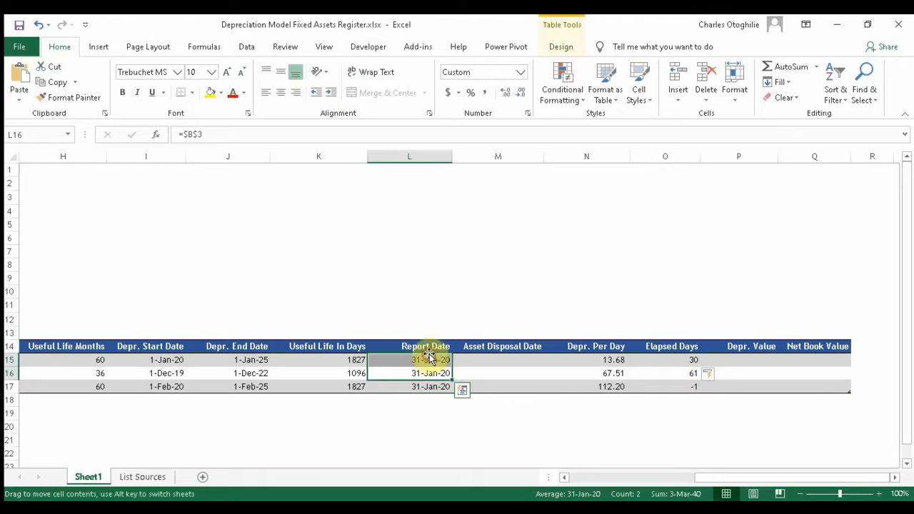
{"action": "left_click", "coordinate": [427, 361]}
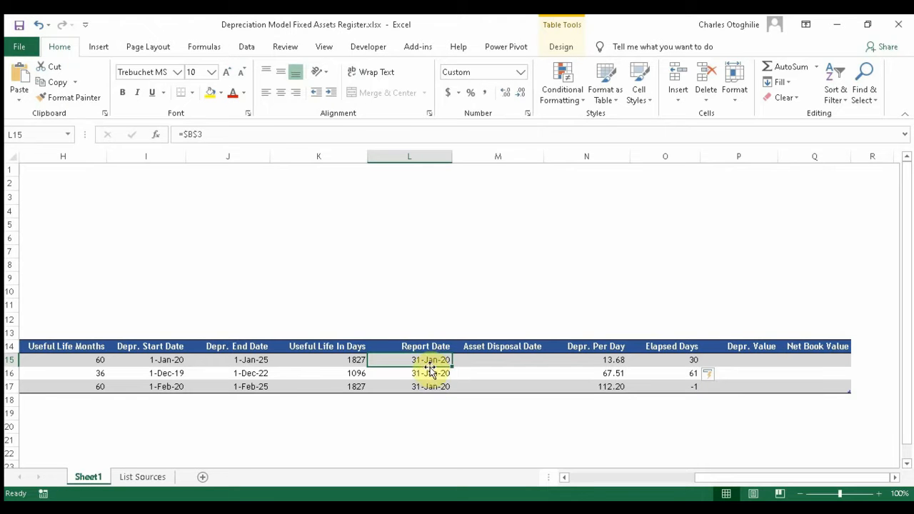
Step: Change the Elapsed Days formula to =(L15-I15)+1, giving 31, 62 and 0
{"action": "left_click", "coordinate": [691, 361]}
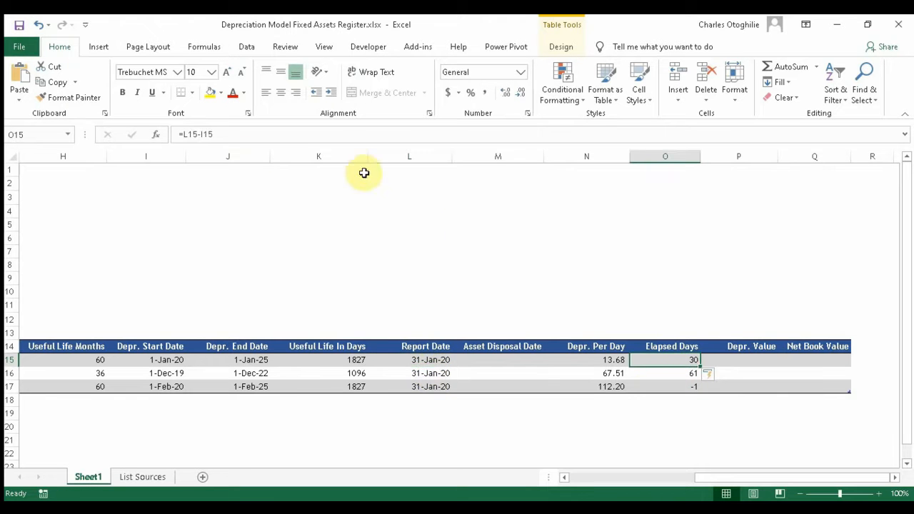
{"action": "left_click", "coordinate": [183, 134]}
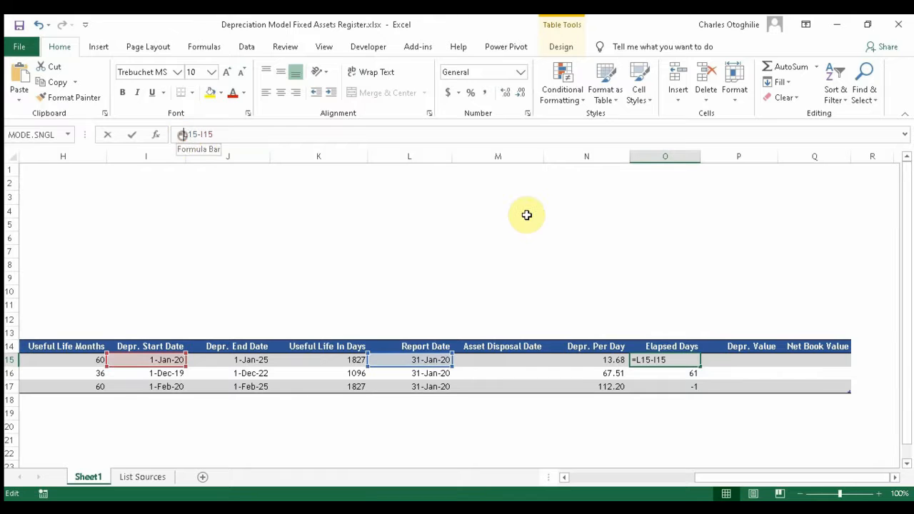
{"action": "type", "text": "("}
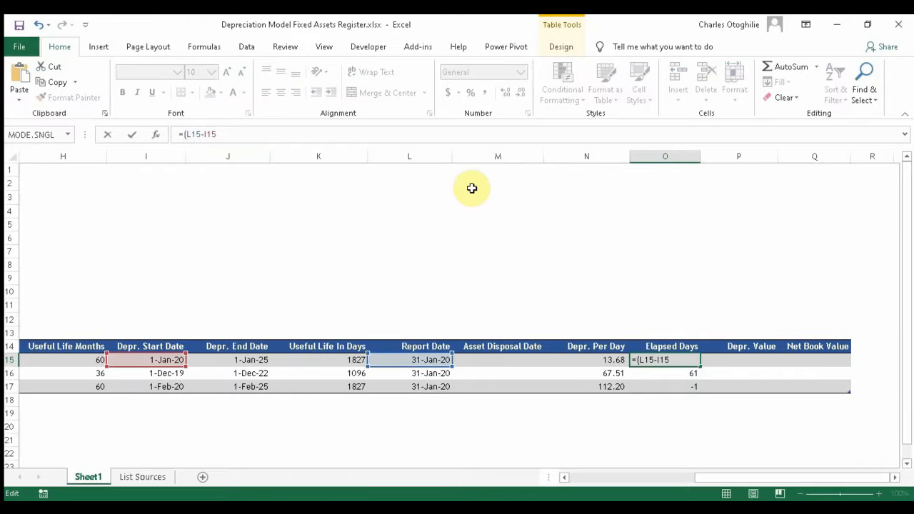
{"action": "left_click", "coordinate": [250, 138]}
{"action": "type", "text": ")"}
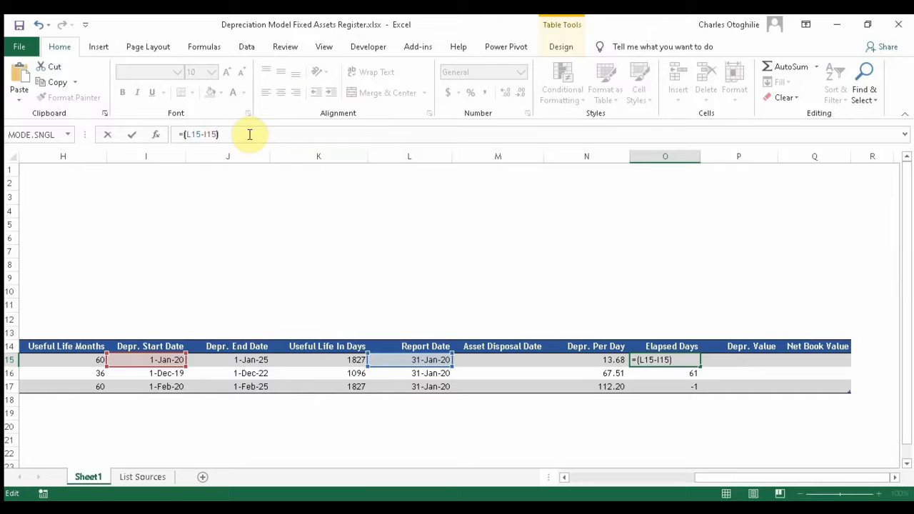
{"action": "type", "text": "+1"}
{"action": "key", "text": "Return"}
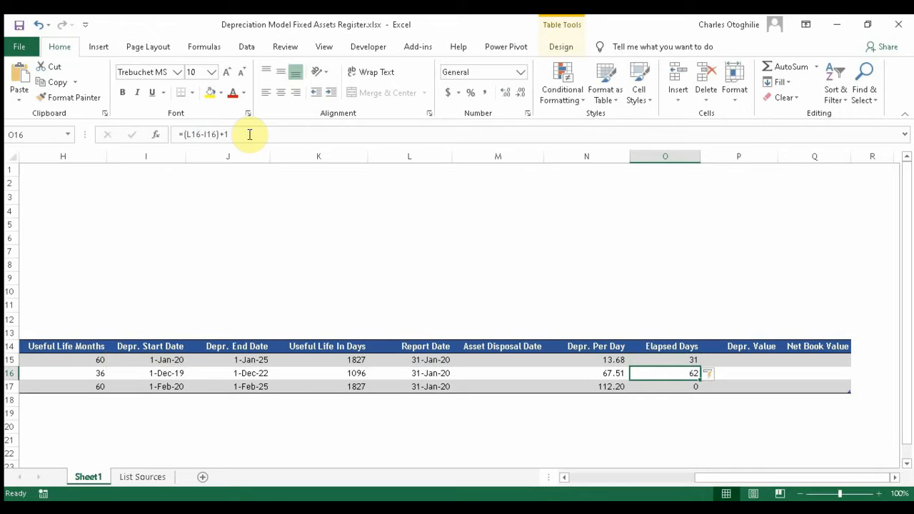
{"action": "key", "text": "Down"}
{"action": "key", "text": "Down"}
{"action": "key", "text": "Up"}
{"action": "key", "text": "Up"}
{"action": "key", "text": "Up"}
{"action": "key", "text": "Down"}
{"action": "key", "text": "Down"}
{"action": "key", "text": "Down"}
{"action": "key", "text": "Up"}
{"action": "key", "text": "Up"}
{"action": "key", "text": "Up"}
{"action": "key", "text": "Down"}
{"action": "key", "text": "Down"}
{"action": "key", "text": "Down"}
{"action": "key", "text": "Up"}
{"action": "key", "text": "Up"}
{"action": "key", "text": "Up"}
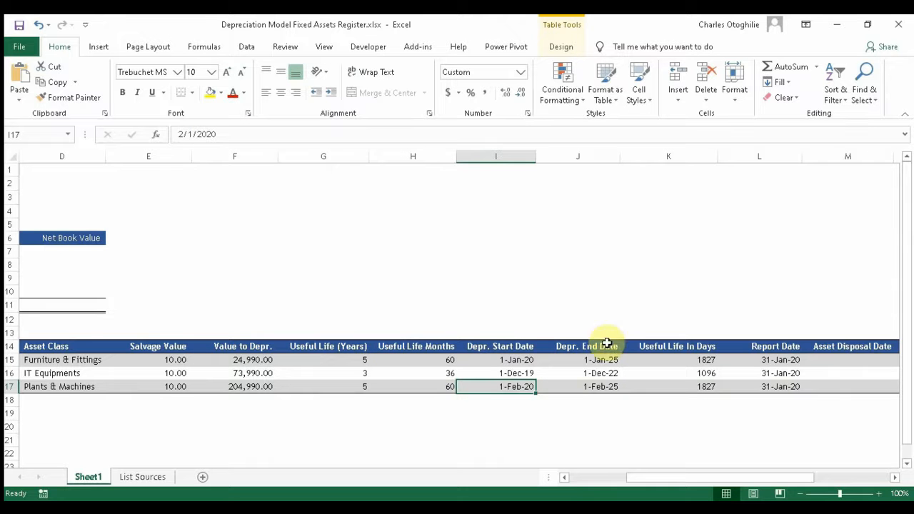
Step: Change the Plants & Machines start date from 2/1/2020 to 2/2/2020
{"action": "left_click", "coordinate": [193, 135]}
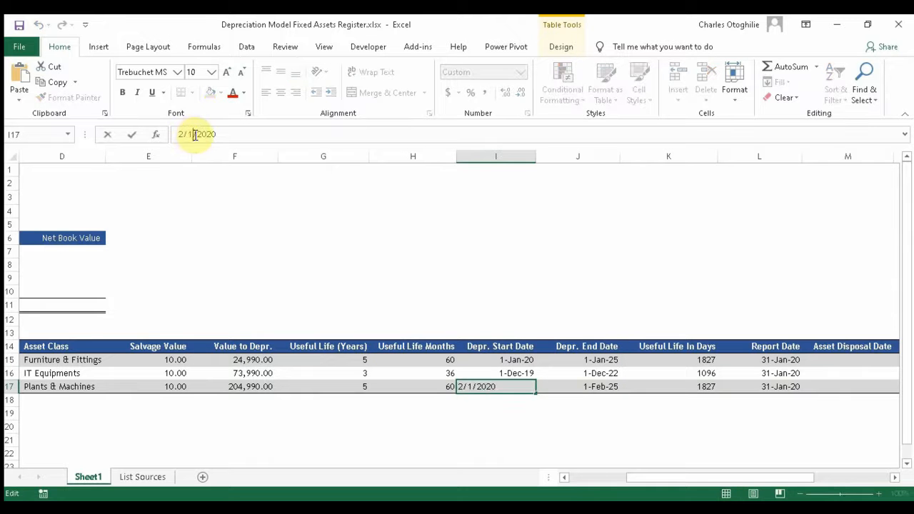
{"action": "key", "text": "BackSpace"}
{"action": "type", "text": "2"}
{"action": "key", "text": "Return"}
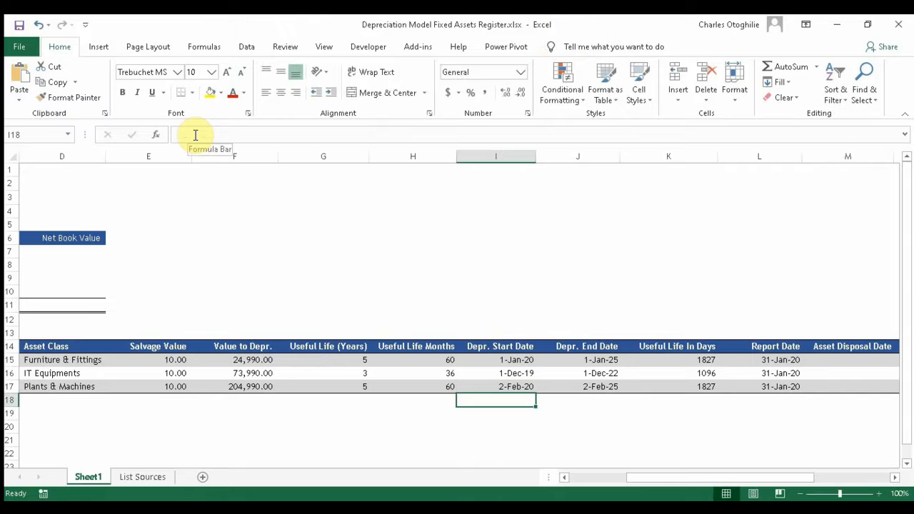
Step: Check that Elapsed Days now reads 31, 62 and -1 for the three assets
{"action": "key", "text": "Up"}
{"action": "key", "text": "Up"}
{"action": "key", "text": "Right"}
{"action": "key", "text": "Right"}
{"action": "key", "text": "Right"}
{"action": "key", "text": "Right"}
{"action": "key", "text": "Right"}
{"action": "key", "text": "Right"}
{"action": "key", "text": "Right"}
{"action": "key", "text": "Right"}
{"action": "key", "text": "Right"}
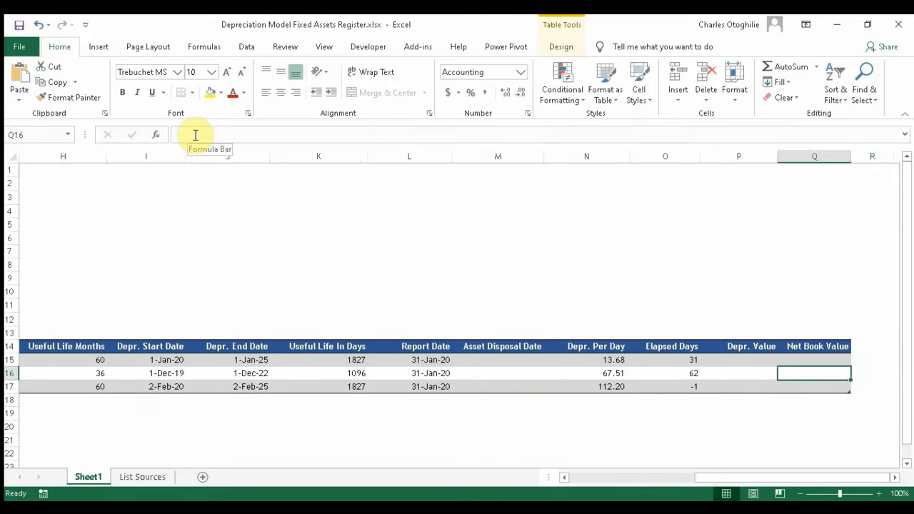
{"action": "key", "text": "Left"}
{"action": "key", "text": "Left"}
{"action": "key", "text": "Left"}
{"action": "key", "text": "Down"}
{"action": "key", "text": "Down"}
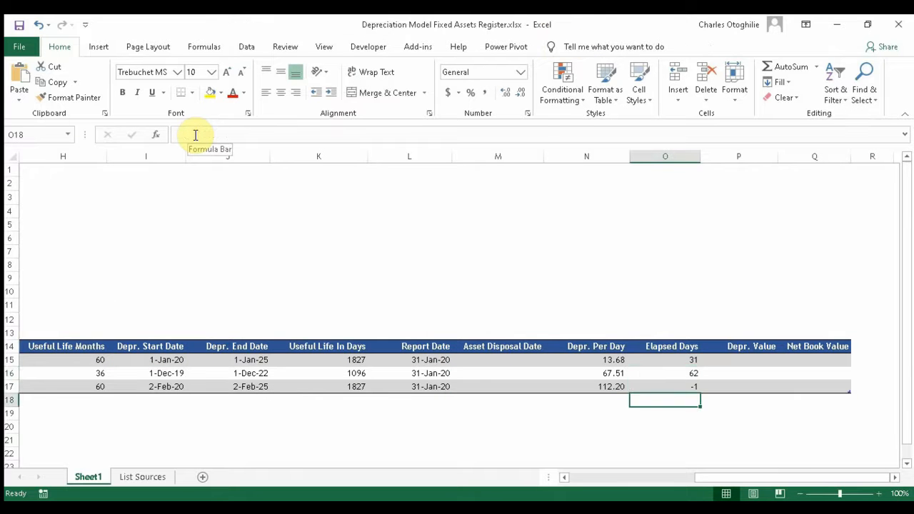
{"action": "key", "text": "Up"}
{"action": "key", "text": "Up"}
{"action": "key", "text": "Up"}
{"action": "key", "text": "Down"}
{"action": "key", "text": "Down"}
{"action": "key", "text": "Down"}
{"action": "key", "text": "Up"}
{"action": "key", "text": "Up"}
{"action": "key", "text": "Up"}
{"action": "key", "text": "Down"}
{"action": "key", "text": "Down"}
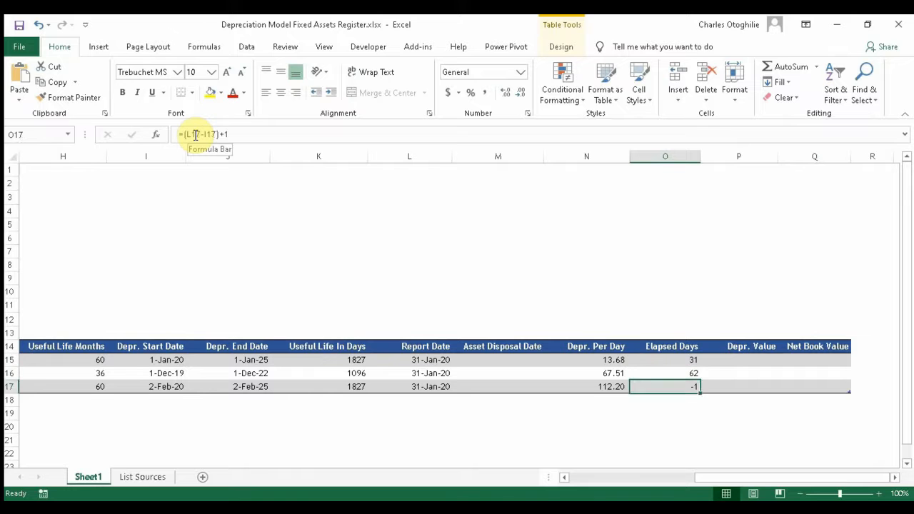
{"action": "key", "text": "Down"}
{"action": "key", "text": "Up"}
{"action": "key", "text": "Up"}
{"action": "key", "text": "Up"}
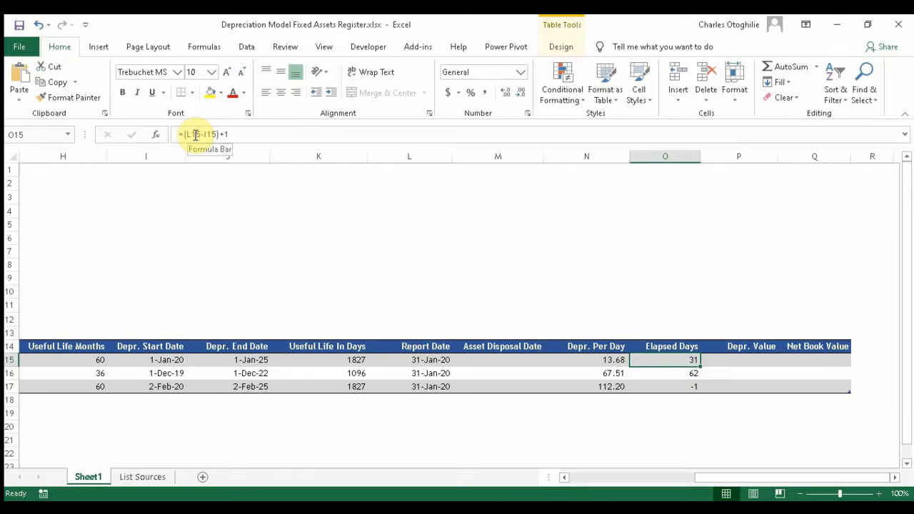
{"action": "key", "text": "Down"}
{"action": "key", "text": "Down"}
{"action": "key", "text": "Down"}
{"action": "key", "text": "Up"}
{"action": "key", "text": "Up"}
{"action": "key", "text": "Up"}
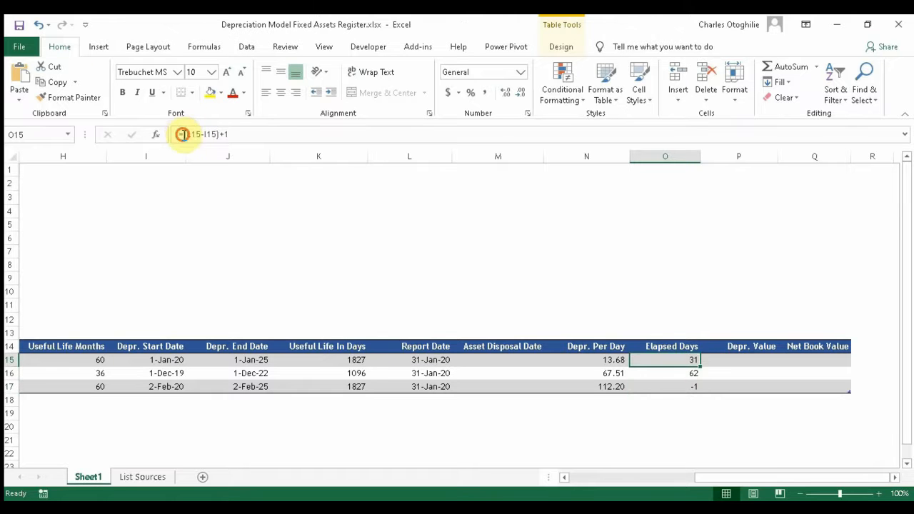
Step: Wrap the Elapsed Days formula as =MAX((L15-I15)+1,0) so Plants & Machines shows 0
{"action": "left_click", "coordinate": [182, 134]}
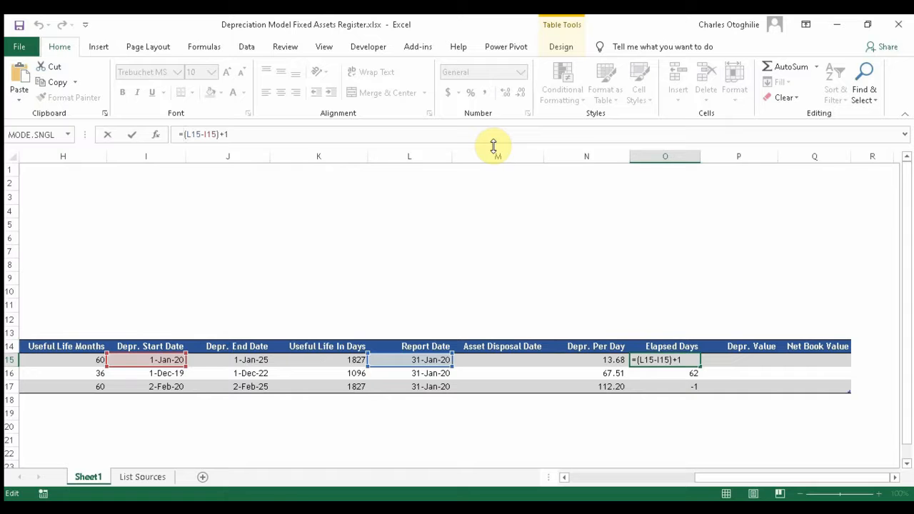
{"action": "type", "text": "max("}
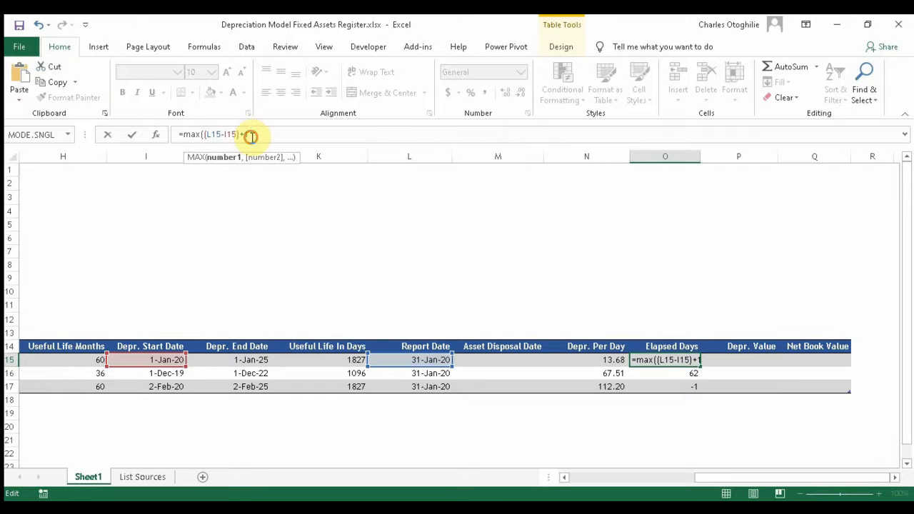
{"action": "left_click", "coordinate": [254, 136]}
{"action": "type", "text": ",0"}
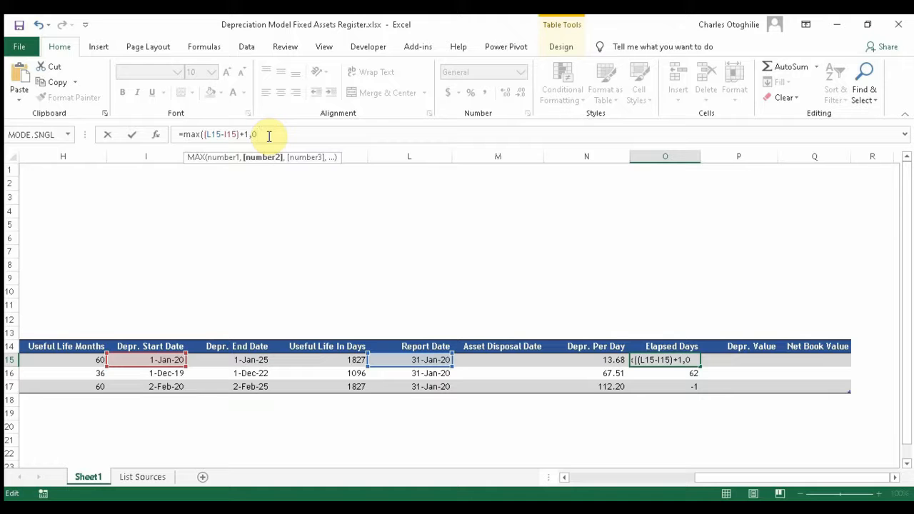
{"action": "key", "text": "Return"}
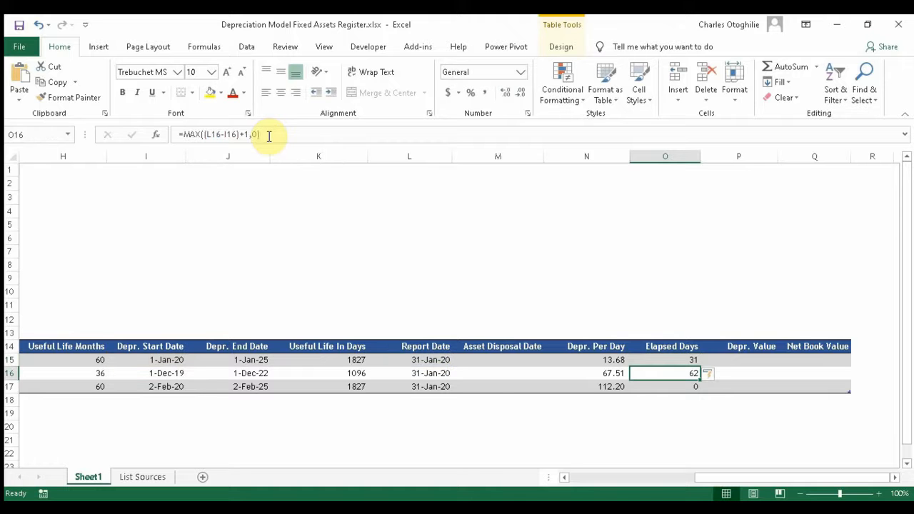
{"action": "key", "text": "Down"}
{"action": "key", "text": "Down"}
{"action": "key", "text": "Up"}
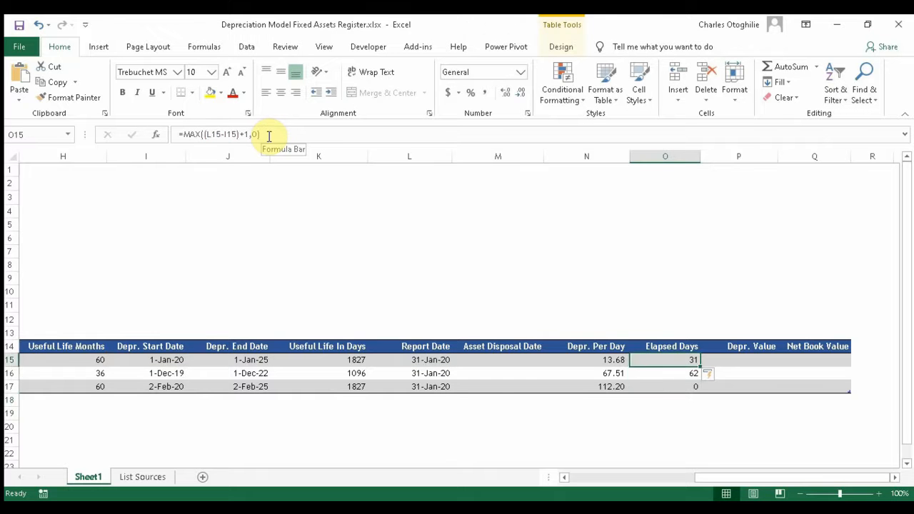
{"action": "key", "text": "Down"}
{"action": "key", "text": "Up"}
{"action": "key", "text": "Up"}
{"action": "key", "text": "Up"}
{"action": "key", "text": "Down"}
{"action": "key", "text": "Down"}
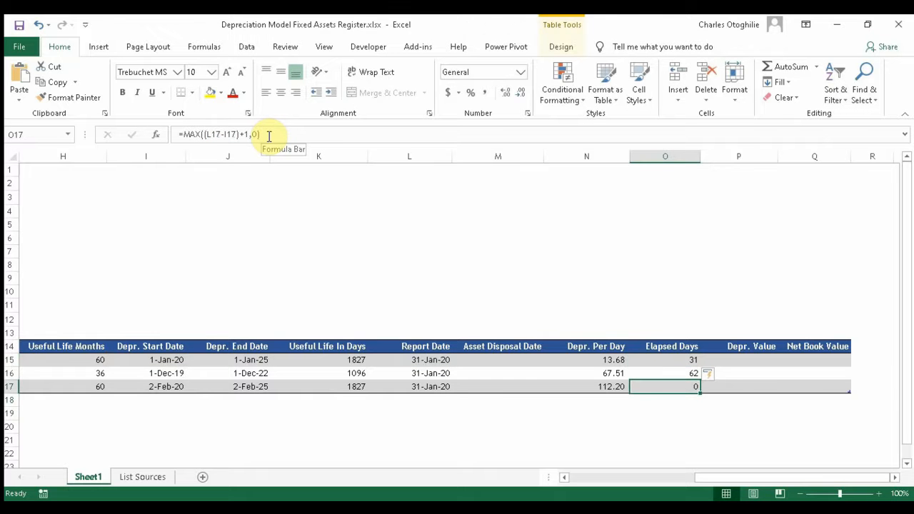
Step: Review the Plants & Machines row and the Elapsed Days column results
{"action": "key", "text": "Left"}
{"action": "key", "text": "Left"}
{"action": "key", "text": "Left"}
{"action": "key", "text": "Left"}
{"action": "key", "text": "Left"}
{"action": "key", "text": "Left"}
{"action": "key", "text": "Left"}
{"action": "key", "text": "Left"}
{"action": "key", "text": "Left"}
{"action": "key", "text": "Left"}
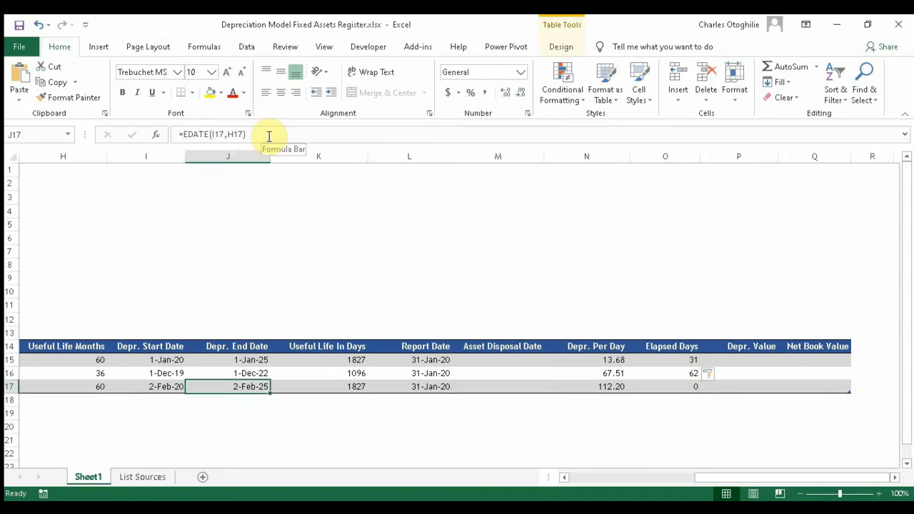
{"action": "key", "text": "Right"}
{"action": "key", "text": "Right"}
{"action": "key", "text": "Right"}
{"action": "key", "text": "Right"}
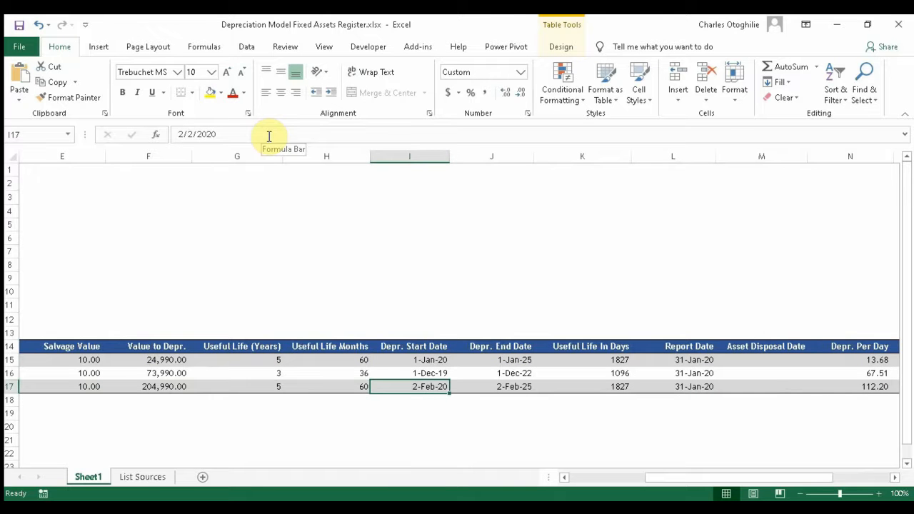
{"action": "key", "text": "Right"}
{"action": "key", "text": "Right"}
{"action": "key", "text": "Right"}
{"action": "key", "text": "Right"}
{"action": "key", "text": "Right"}
{"action": "key", "text": "Right"}
{"action": "key", "text": "Right"}
{"action": "key", "text": "Right"}
{"action": "key", "text": "Right"}
{"action": "key", "text": "Right"}
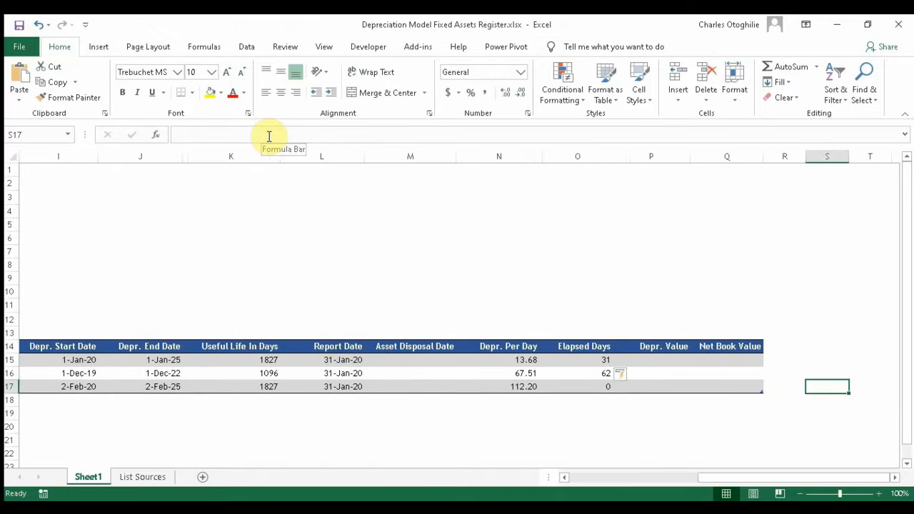
{"action": "key", "text": "Left"}
{"action": "key", "text": "Left"}
{"action": "key", "text": "Left"}
{"action": "key", "text": "Left"}
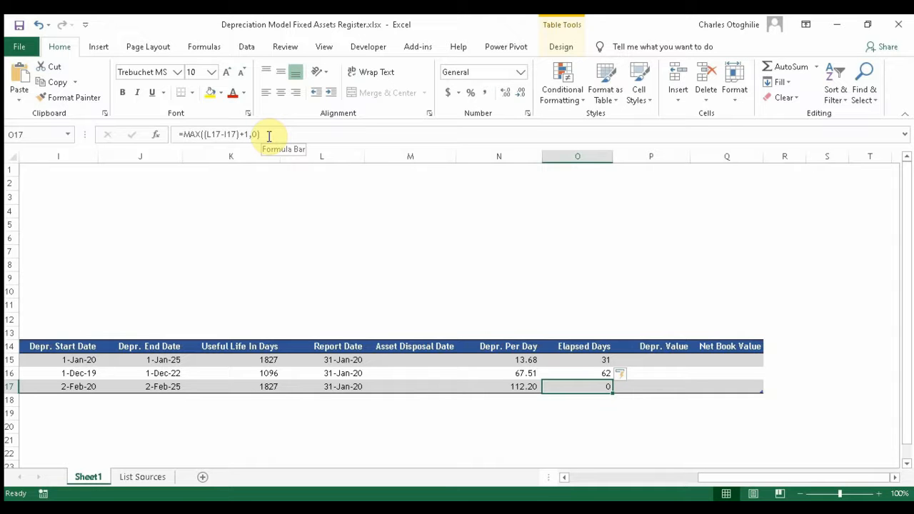
{"action": "key", "text": "Right"}
{"action": "key", "text": "Left"}
{"action": "key", "text": "Up"}
{"action": "key", "text": "Down"}
{"action": "key", "text": "Down"}
{"action": "key", "text": "Down"}
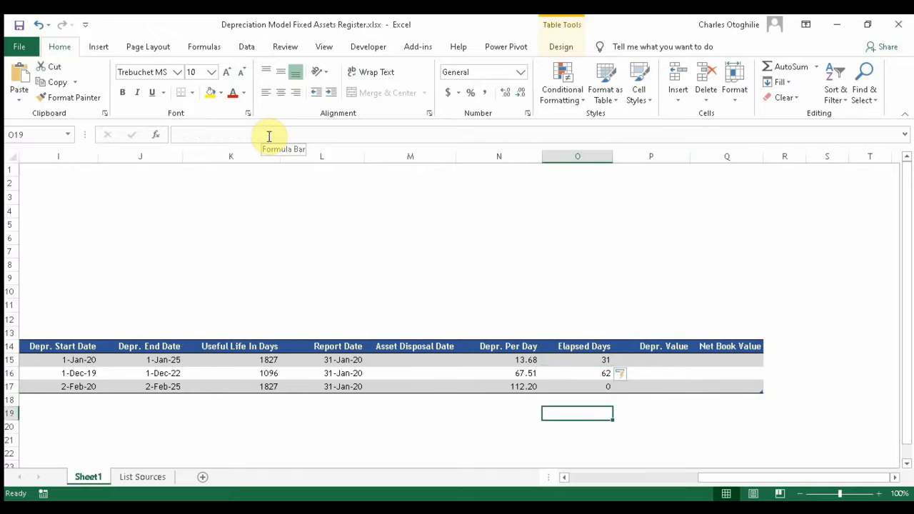
{"action": "key", "text": "Up"}
{"action": "key", "text": "Up"}
{"action": "key", "text": "Up"}
{"action": "key", "text": "Up"}
{"action": "key", "text": "Right"}
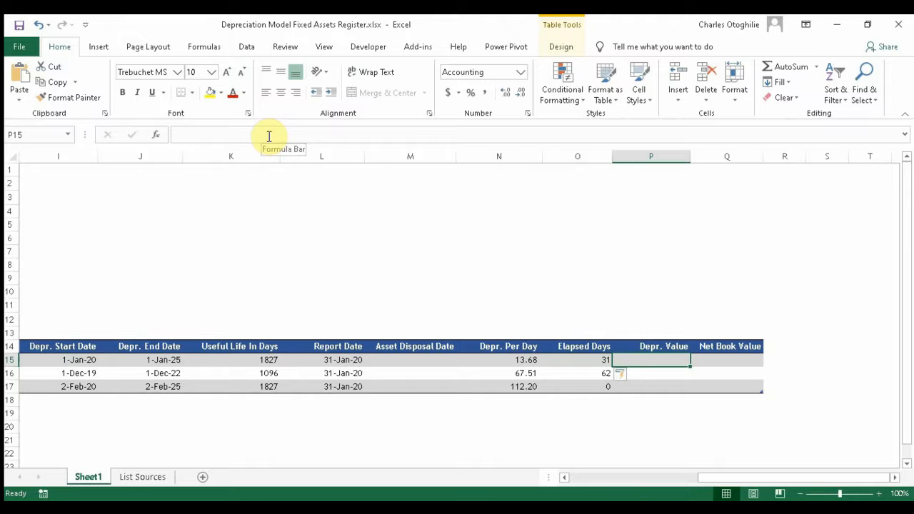
Step: Enter =O15*N15 in P15 so Depr. Value fills down with 424.02, 4,185.57 and 0
{"action": "type", "text": "="}
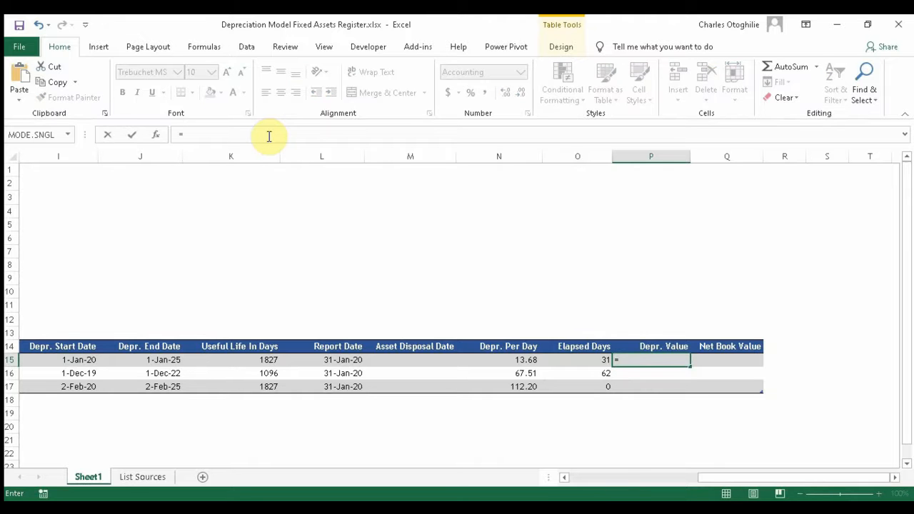
{"action": "type", "text": "o15"}
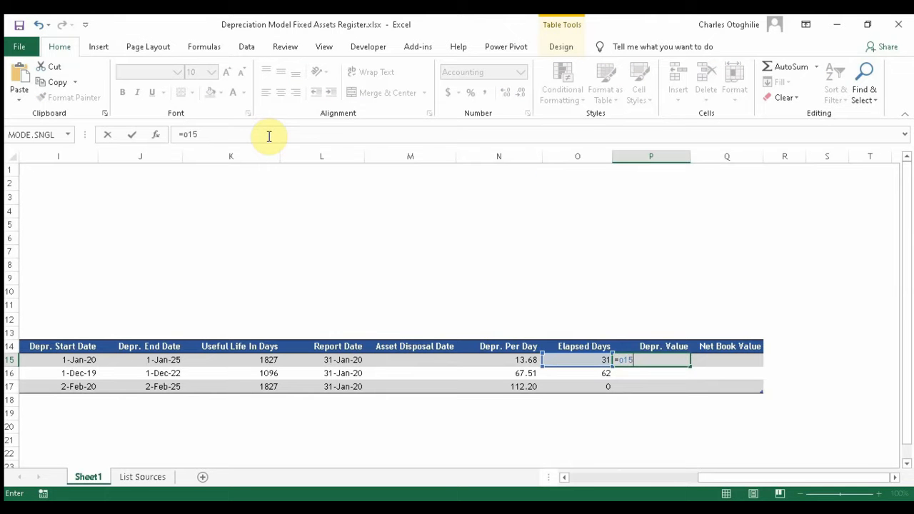
{"action": "type", "text": "*N15"}
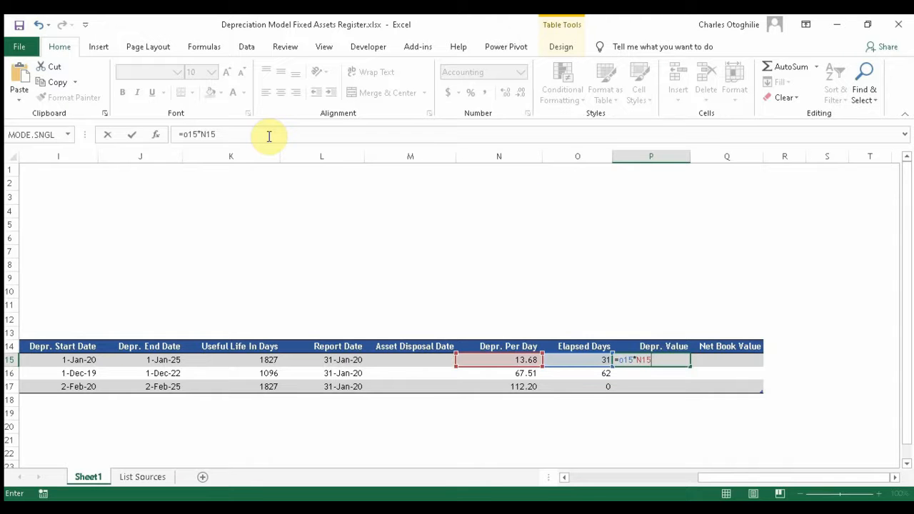
{"action": "key", "text": "Return"}
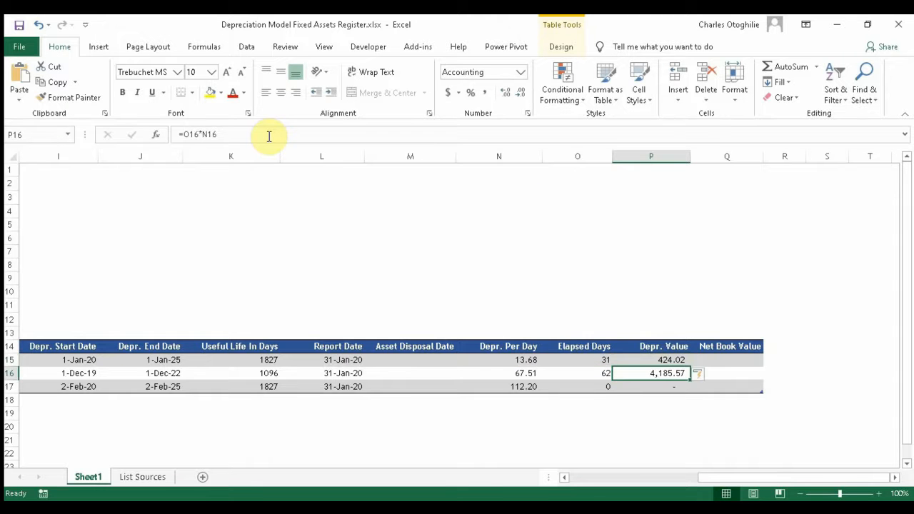
{"action": "key", "text": "Down"}
{"action": "key", "text": "Down"}
{"action": "key", "text": "Up"}
{"action": "key", "text": "Up"}
{"action": "key", "text": "Up"}
{"action": "key", "text": "Up"}
{"action": "key", "text": "Down"}
{"action": "key", "text": "Down"}
{"action": "key", "text": "Down"}
{"action": "key", "text": "Down"}
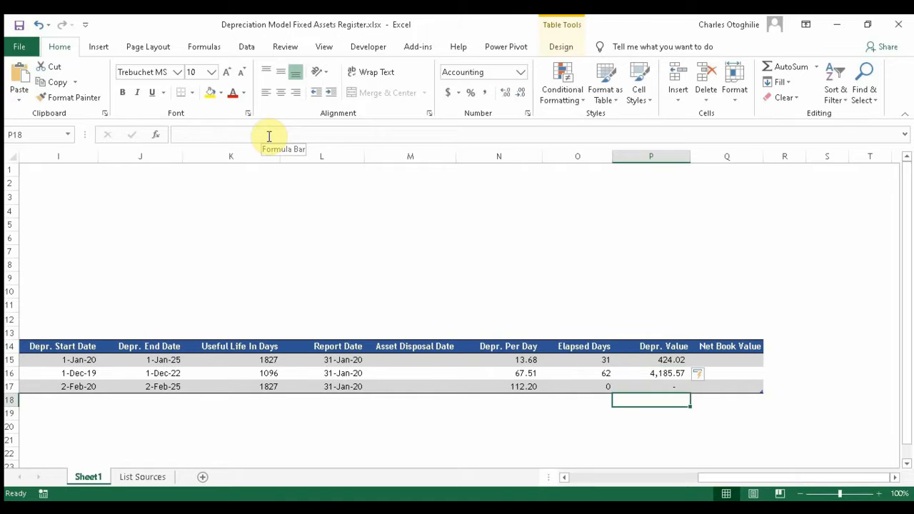
Step: Inspect each asset's Depr. Value formula in turn
{"action": "key", "text": "Up"}
{"action": "key", "text": "Up"}
{"action": "key", "text": "Up"}
{"action": "key", "text": "Up"}
{"action": "key", "text": "Down"}
{"action": "key", "text": "Down"}
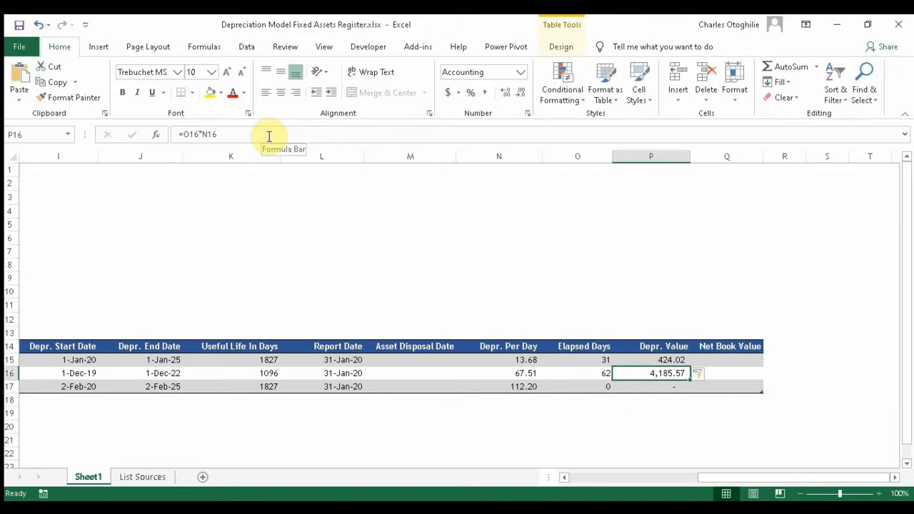
{"action": "key", "text": "Down"}
{"action": "key", "text": "Down"}
{"action": "key", "text": "Up"}
{"action": "key", "text": "Up"}
{"action": "key", "text": "Up"}
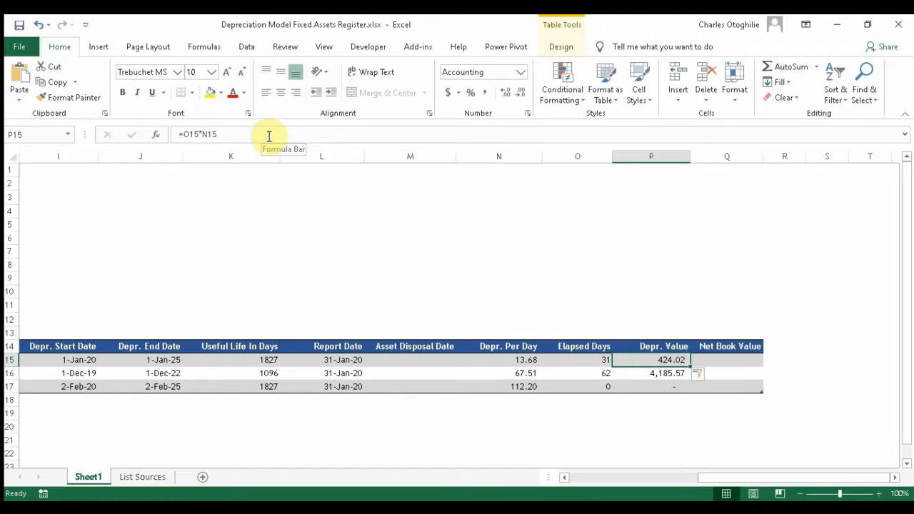
{"action": "key", "text": "Up"}
{"action": "key", "text": "Down"}
{"action": "key", "text": "Down"}
{"action": "key", "text": "Down"}
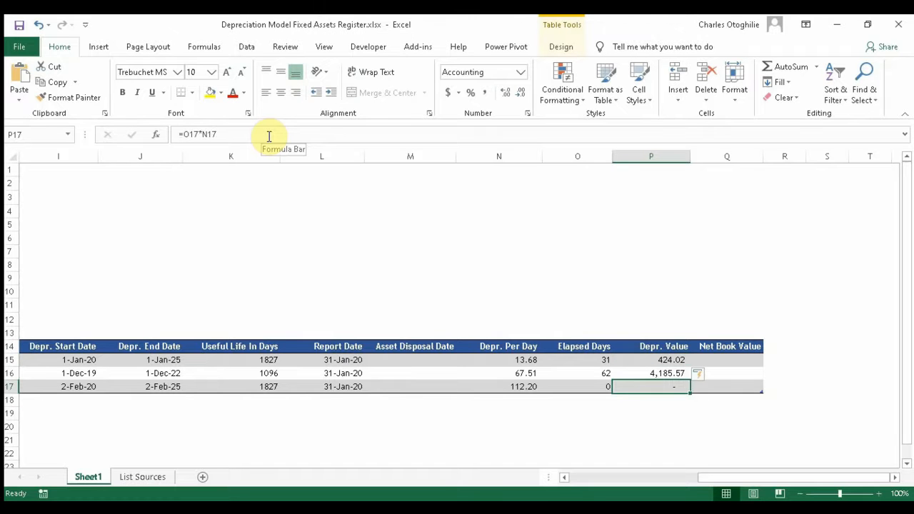
{"action": "key", "text": "Up"}
{"action": "key", "text": "Up"}
{"action": "key", "text": "Up"}
{"action": "key", "text": "Down"}
{"action": "key", "text": "Down"}
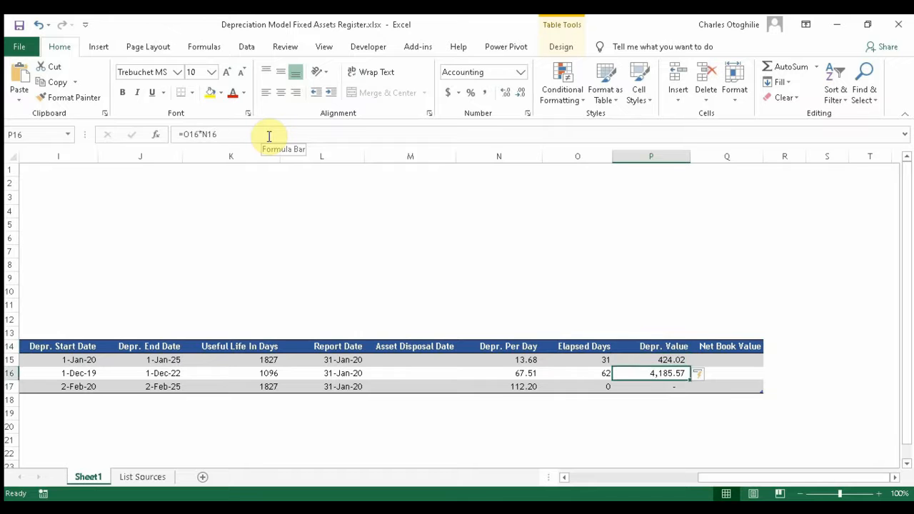
{"action": "key", "text": "Up"}
{"action": "key", "text": "Right"}
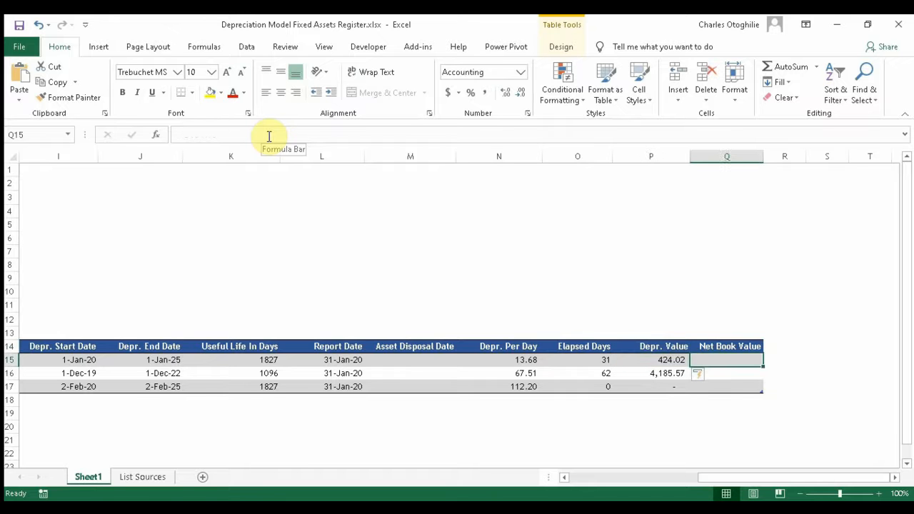
Step: Enter =F15-P15 in Q15 so the Net Book Value column fills down
{"action": "type", "text": "="}
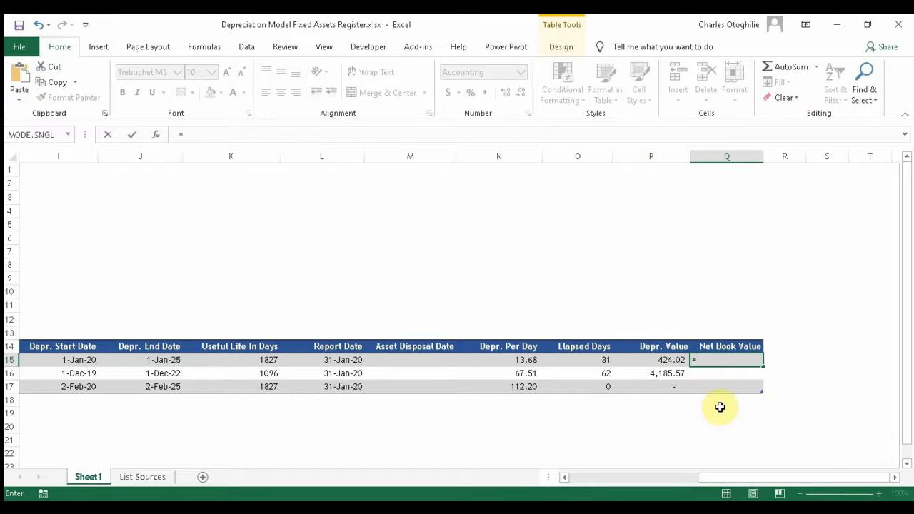
{"action": "left_click_drag", "start_coordinate": [800, 477], "coordinate": [472, 481]}
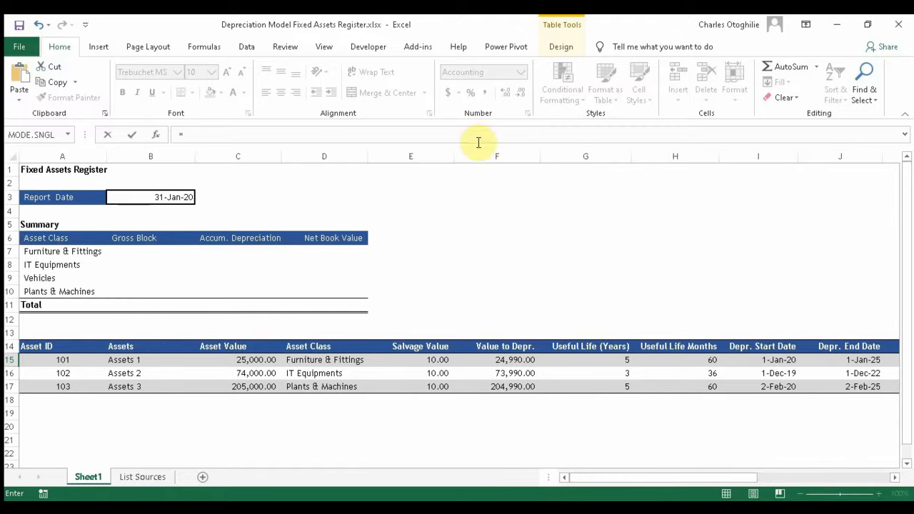
{"action": "left_click_drag", "start_coordinate": [587, 478], "coordinate": [718, 477]}
{"action": "type", "text": "f15"}
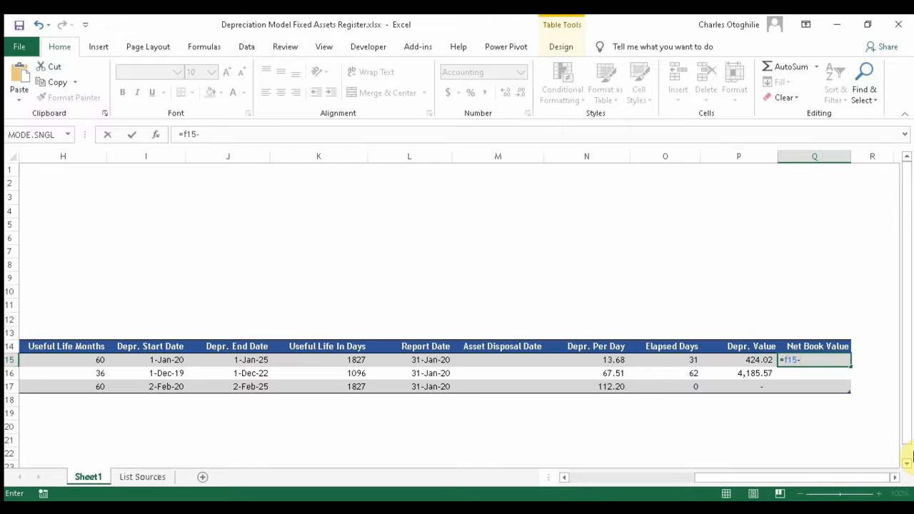
{"action": "type", "text": "-p15"}
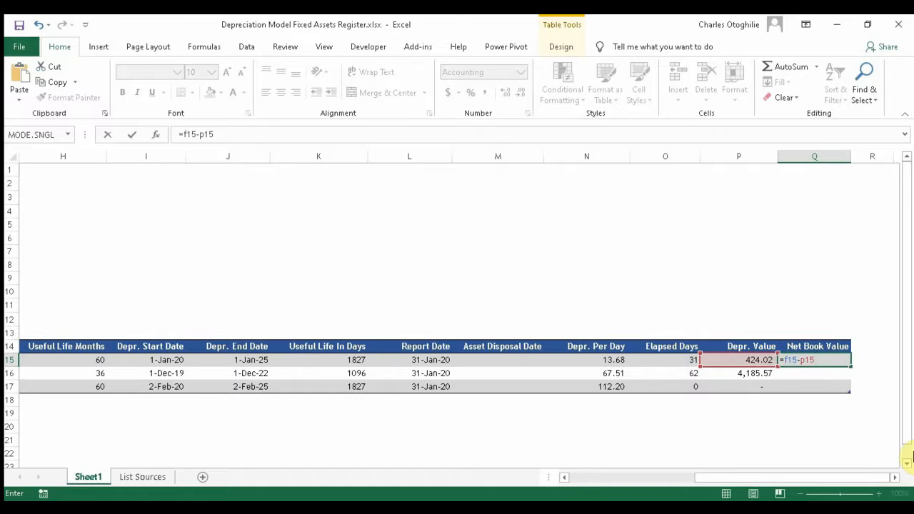
{"action": "key", "text": "Return"}
Step: Check the third asset's elapsed days, depreciation value and 204,990.00 net book value
{"action": "key", "text": "Down"}
{"action": "key", "text": "Down"}
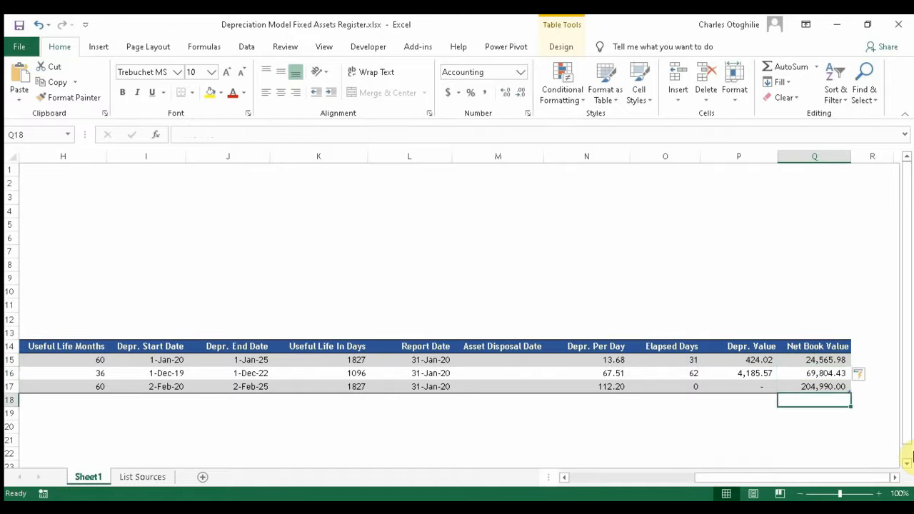
{"action": "key", "text": "Up"}
{"action": "key", "text": "Up"}
{"action": "key", "text": "Up"}
{"action": "key", "text": "Up"}
{"action": "key", "text": "Down"}
{"action": "key", "text": "Down"}
{"action": "key", "text": "Down"}
{"action": "key", "text": "Down"}
{"action": "key", "text": "Left"}
{"action": "key", "text": "Left"}
{"action": "key", "text": "Left"}
{"action": "key", "text": "Left"}
{"action": "key", "text": "Left"}
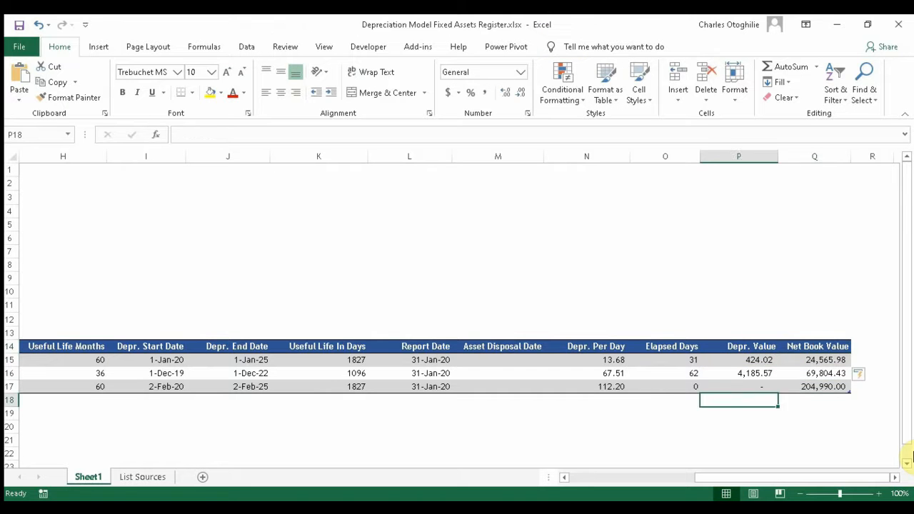
{"action": "left_click", "coordinate": [871, 381]}
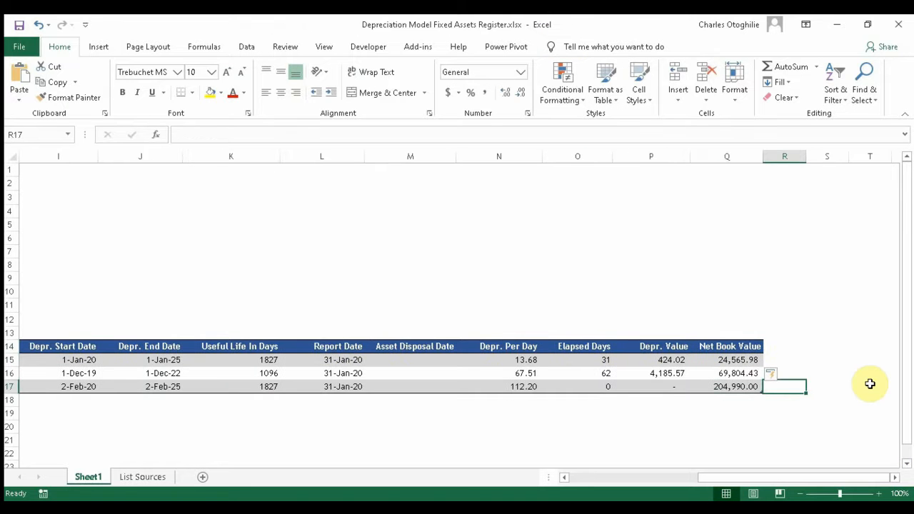
{"action": "key", "text": "Left"}
{"action": "key", "text": "Left"}
{"action": "key", "text": "Left"}
{"action": "key", "text": "Left"}
{"action": "key", "text": "Left"}
{"action": "key", "text": "Right"}
{"action": "key", "text": "Right"}
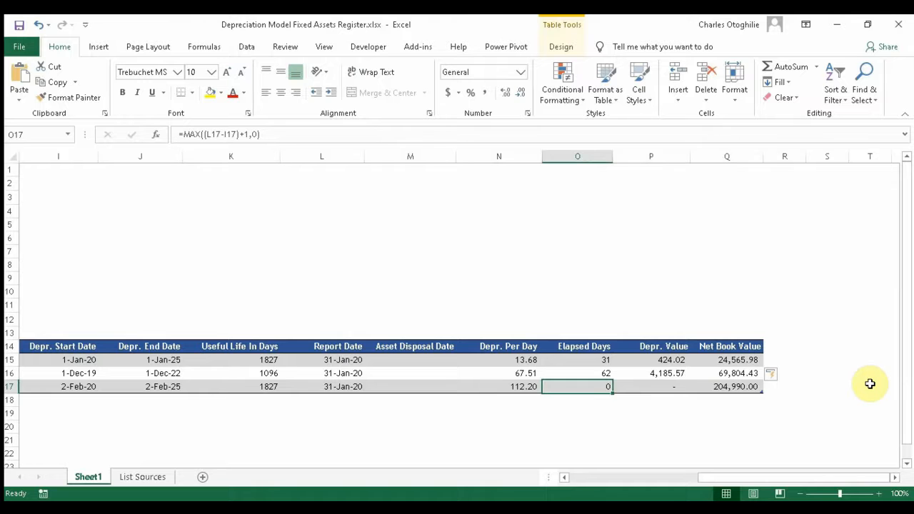
{"action": "key", "text": "Right"}
{"action": "key", "text": "Right"}
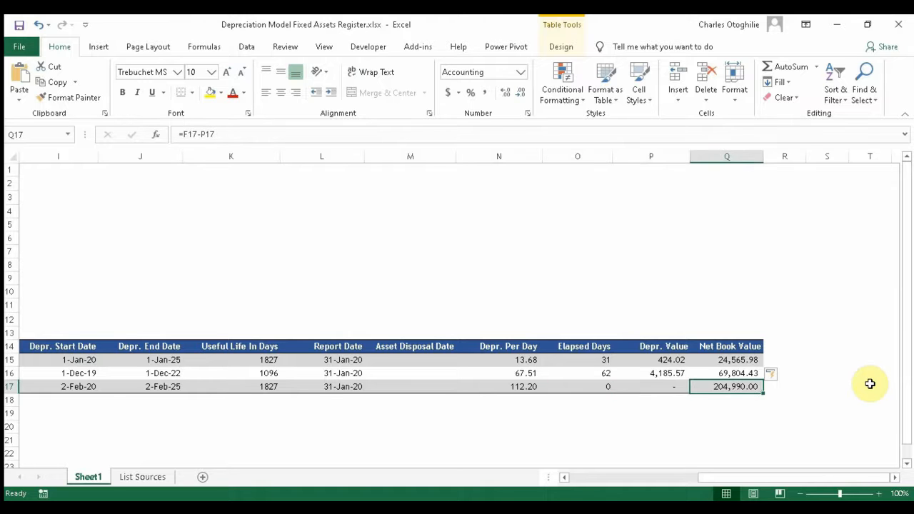
{"action": "key", "text": "Left"}
{"action": "key", "text": "Left"}
{"action": "key", "text": "Right"}
{"action": "key", "text": "Right"}
{"action": "key", "text": "Left"}
{"action": "key", "text": "Left"}
{"action": "key", "text": "Left"}
{"action": "key", "text": "shift+Right"}
{"action": "key", "text": "shift+Right"}
{"action": "key", "text": "shift+Right"}
{"action": "key", "text": "shift+Right"}
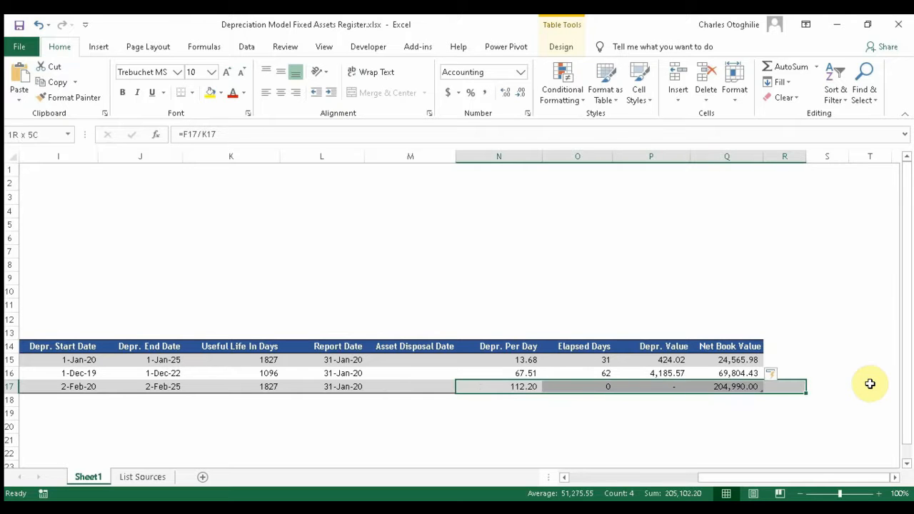
{"action": "key", "text": "Left"}
{"action": "key", "text": "Right"}
{"action": "key", "text": "Right"}
{"action": "key", "text": "Right"}
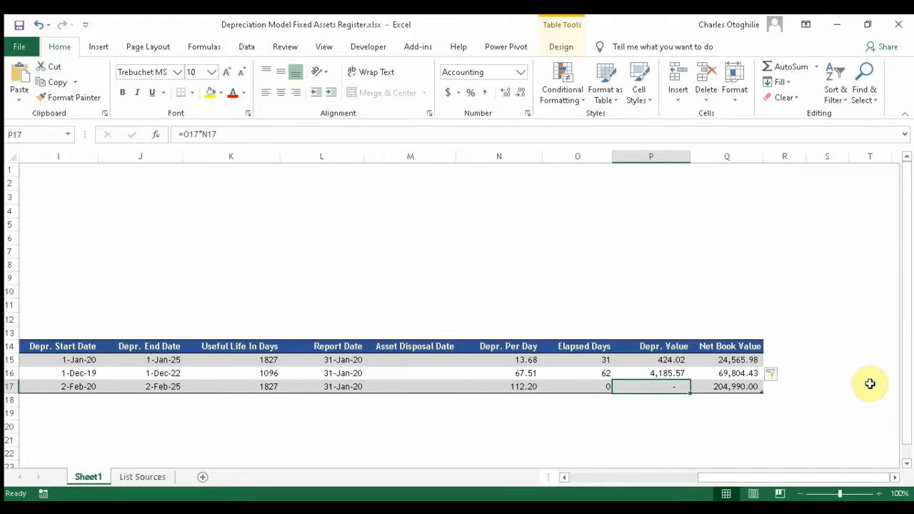
{"action": "key", "text": "Right"}
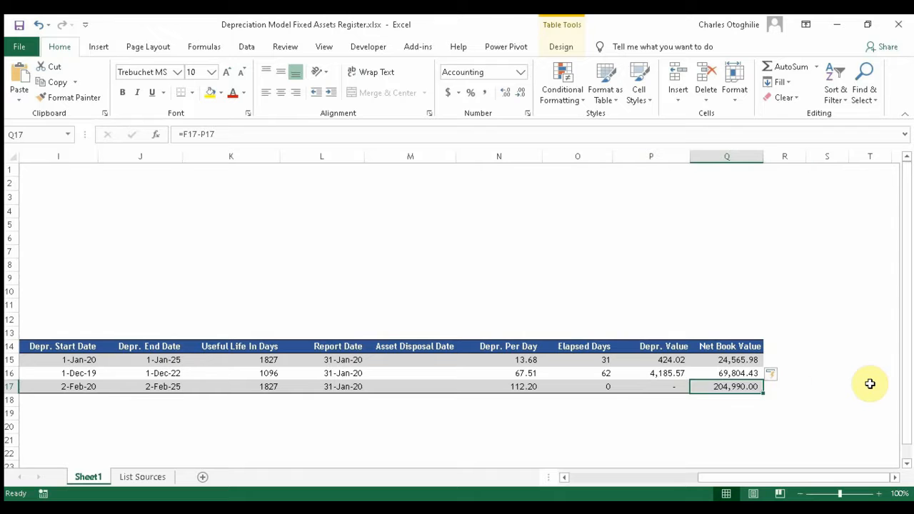
{"action": "key", "text": "Right"}
{"action": "key", "text": "Right"}
{"action": "key", "text": "Down"}
{"action": "key", "text": "Down"}
{"action": "key", "text": "Down"}
{"action": "key", "text": "Up"}
{"action": "key", "text": "Up"}
{"action": "key", "text": "Up"}
{"action": "key", "text": "Left"}
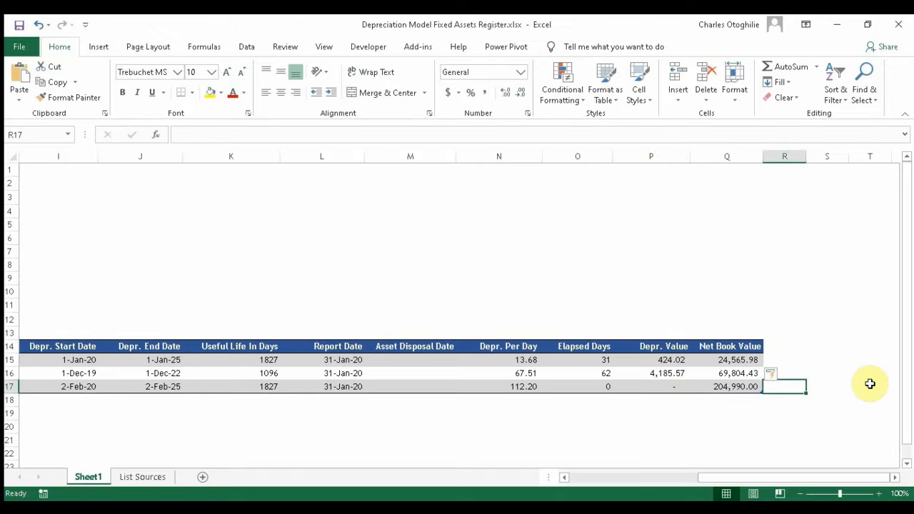
Step: Review the first asset's net book value and depreciation value formulas without changing them
{"action": "key", "text": "Left"}
{"action": "key", "text": "Up"}
{"action": "key", "text": "Down"}
{"action": "key", "text": "Down"}
{"action": "key", "text": "Up"}
{"action": "key", "text": "Up"}
{"action": "key", "text": "Up"}
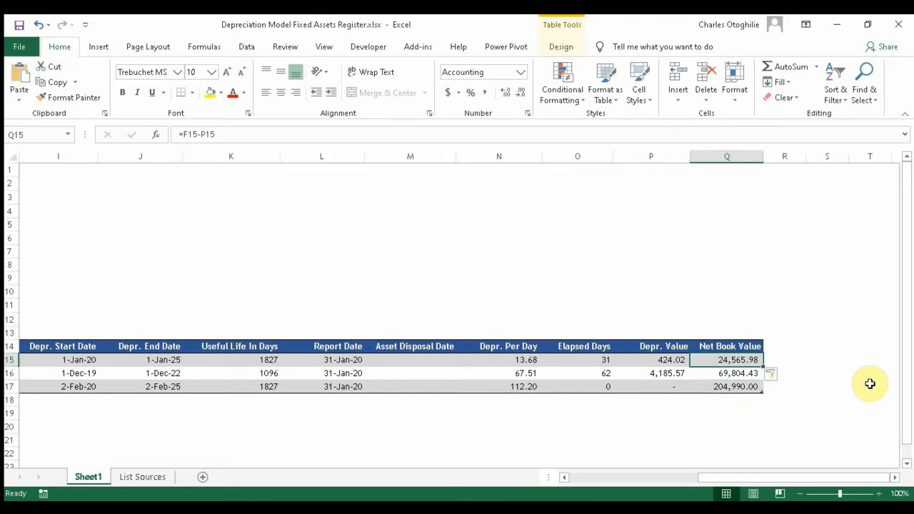
{"action": "left_click", "coordinate": [198, 133]}
{"action": "key", "text": "Escape"}
{"action": "left_click", "coordinate": [661, 360]}
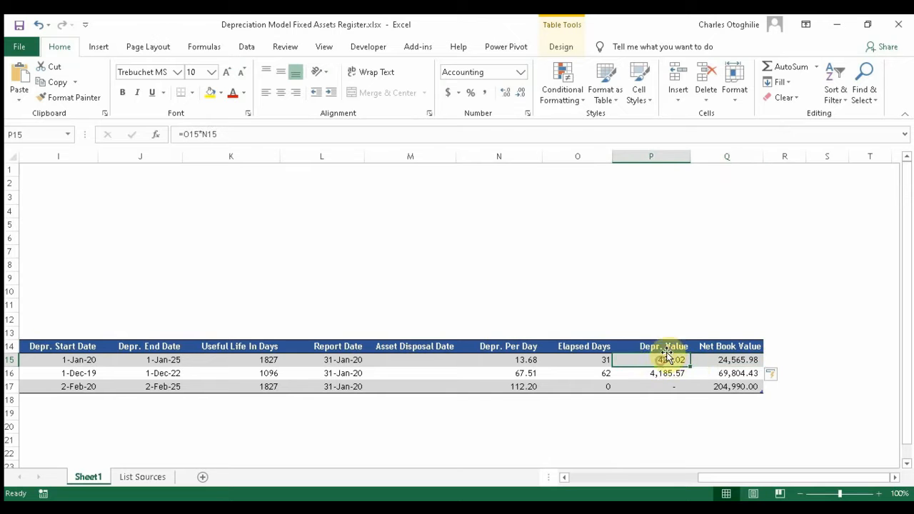
{"action": "left_click", "coordinate": [725, 360]}
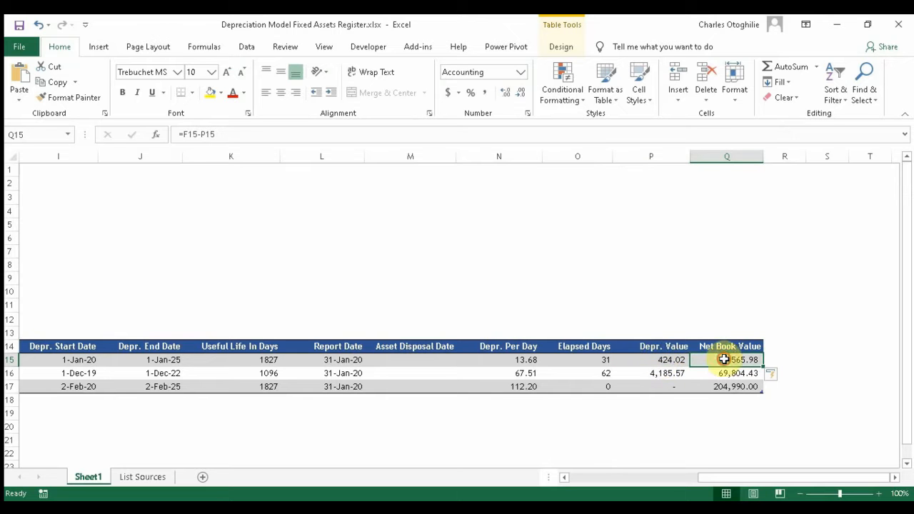
Step: Rewrite Q15 as =IF(P15=0,0,F15-P15) so the third asset's net book value shows 0
{"action": "left_click", "coordinate": [182, 134]}
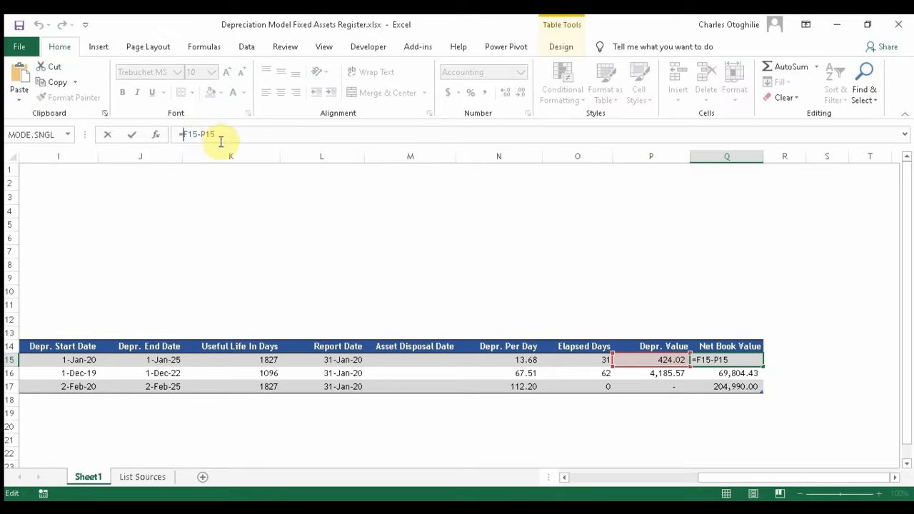
{"action": "type", "text": "If("}
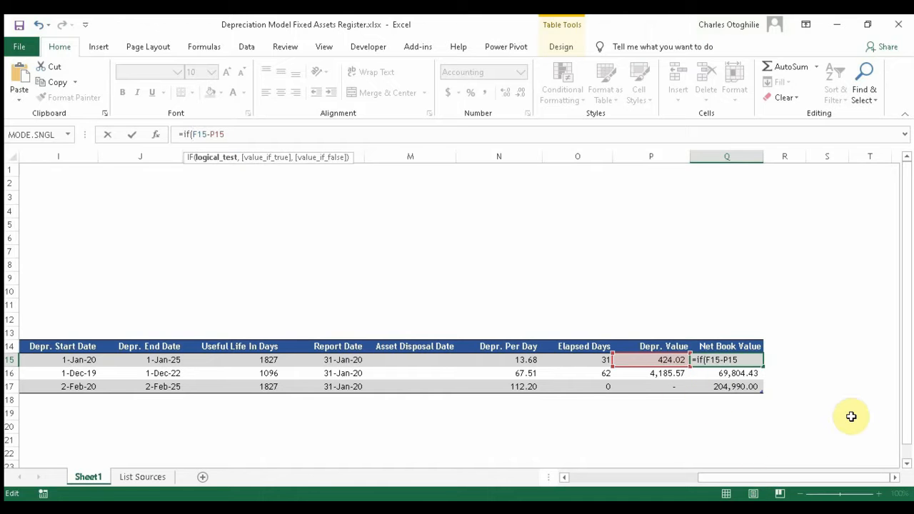
{"action": "type", "text": "p"}
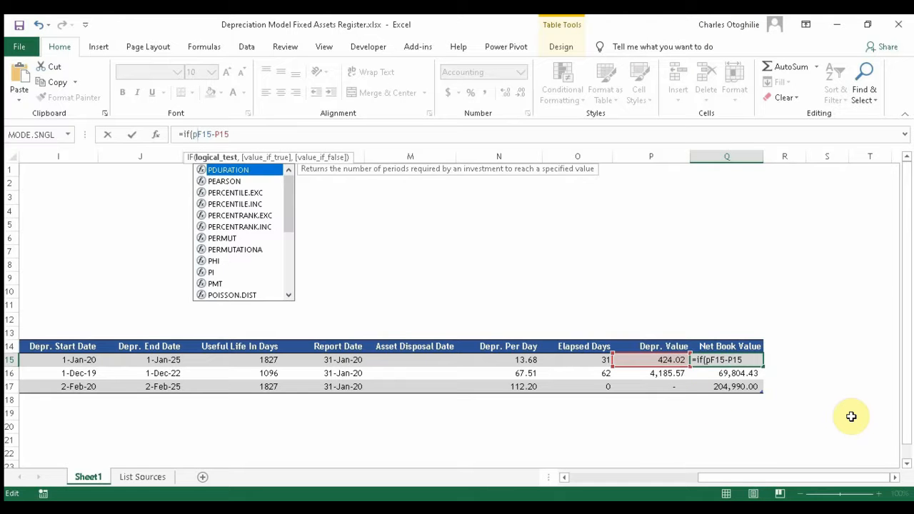
{"action": "type", "text": "15="}
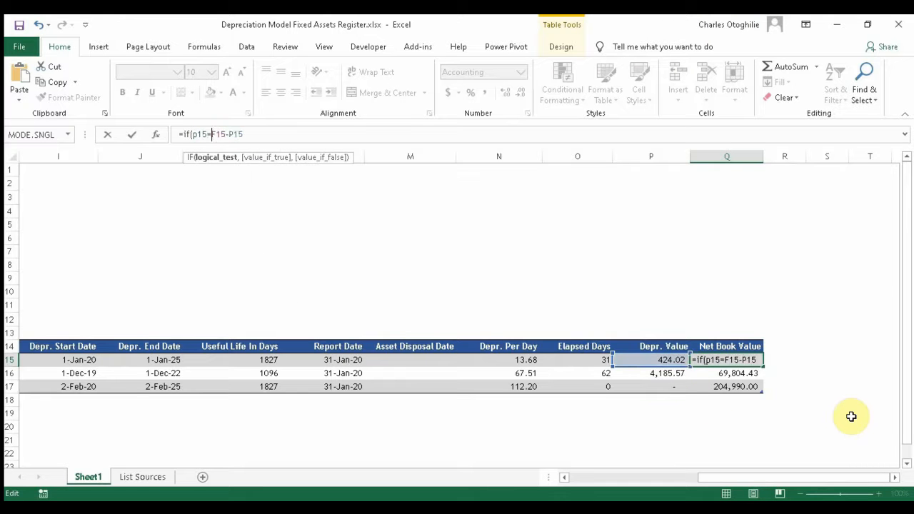
{"action": "type", "text": "0,0"}
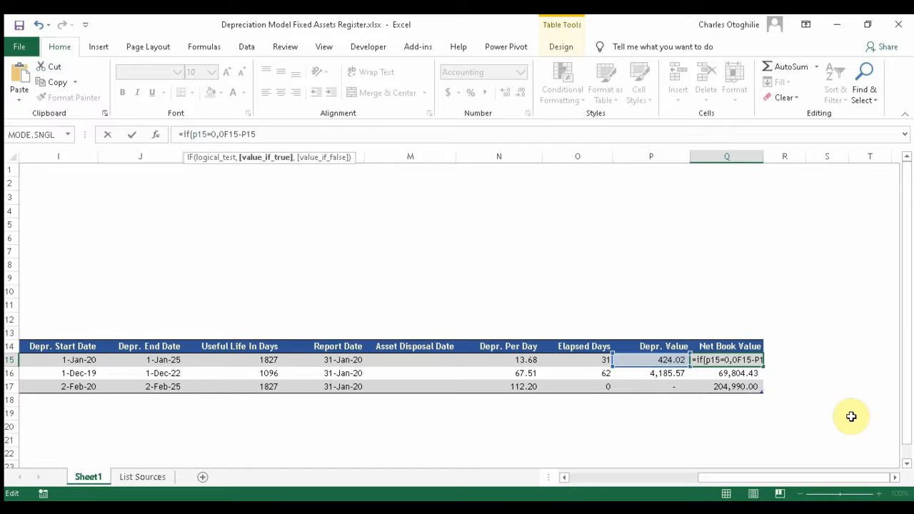
{"action": "type", "text": ","}
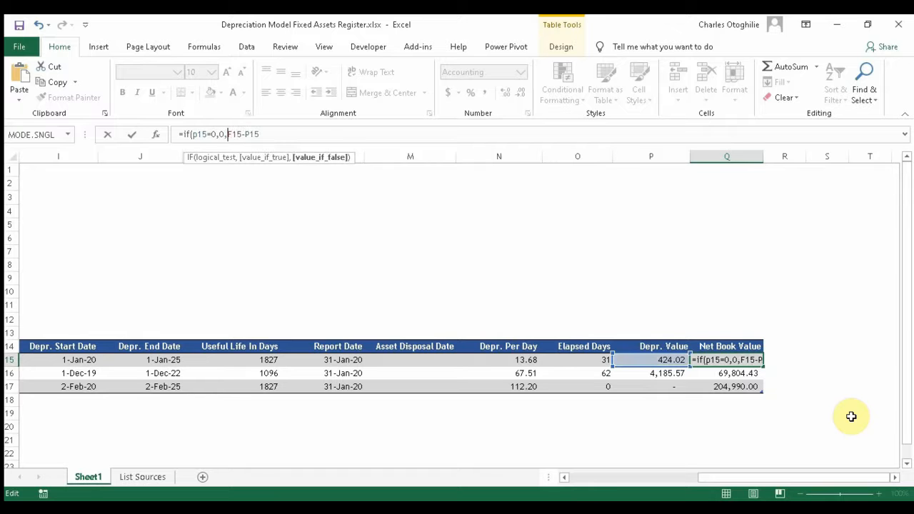
{"action": "left_click", "coordinate": [279, 135]}
{"action": "type", "text": ")"}
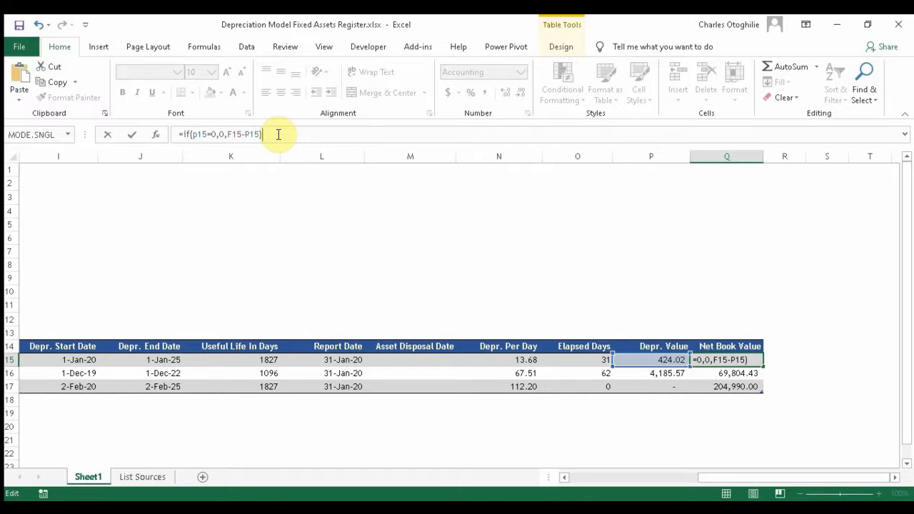
{"action": "key", "text": "Return"}
{"action": "key", "text": "Down"}
{"action": "key", "text": "Down"}
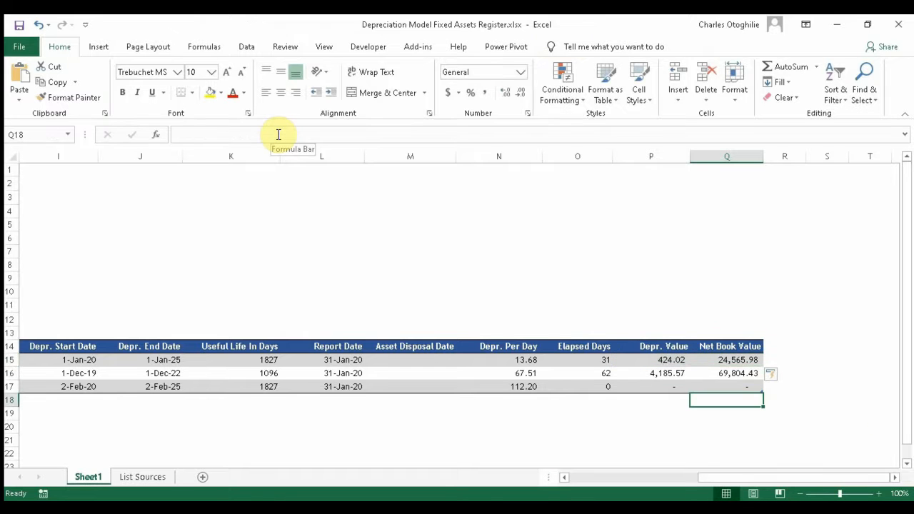
{"action": "key", "text": "Up"}
{"action": "key", "text": "Up"}
{"action": "key", "text": "Up"}
{"action": "key", "text": "Up"}
{"action": "key", "text": "Down"}
{"action": "key", "text": "Down"}
{"action": "key", "text": "Down"}
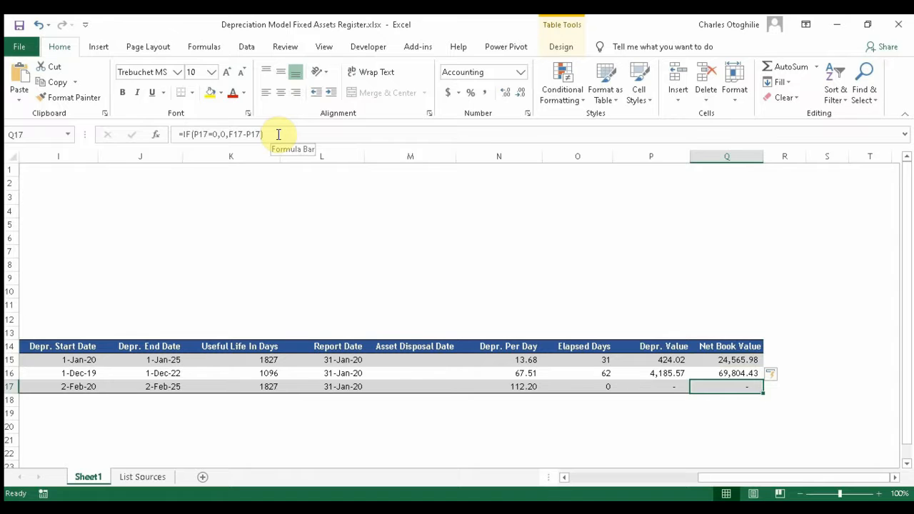
{"action": "key", "text": "Left"}
{"action": "key", "text": "Left"}
{"action": "key", "text": "Left"}
{"action": "key", "text": "Left"}
{"action": "key", "text": "Left"}
{"action": "key", "text": "Left"}
{"action": "key", "text": "Left"}
{"action": "key", "text": "Left"}
{"action": "key", "text": "Right"}
{"action": "key", "text": "Right"}
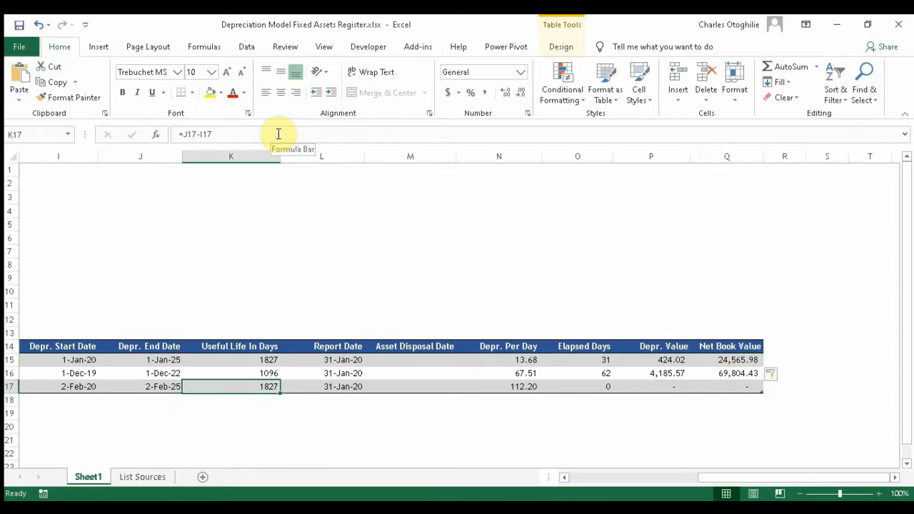
{"action": "key", "text": "Right"}
{"action": "key", "text": "Right"}
{"action": "key", "text": "Right"}
{"action": "key", "text": "Right"}
{"action": "key", "text": "Right"}
{"action": "key", "text": "Right"}
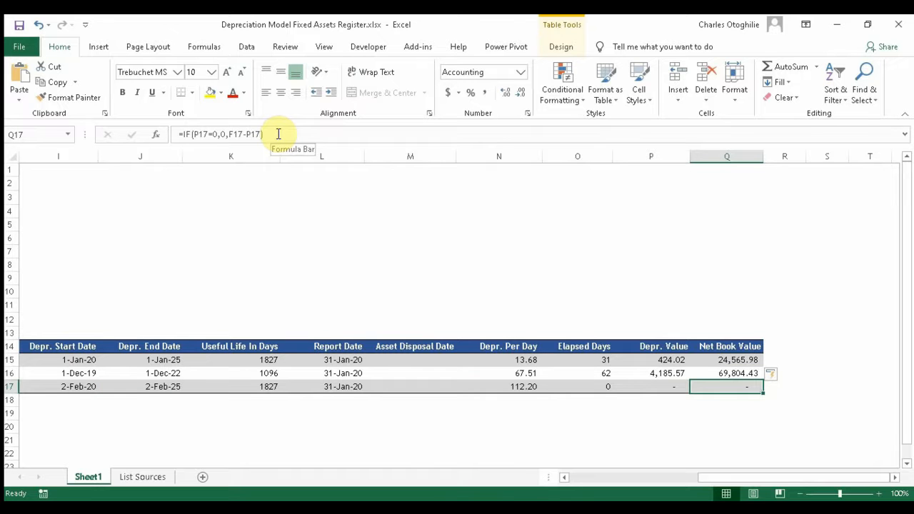
{"action": "key", "text": "Down"}
{"action": "key", "text": "Up"}
{"action": "key", "text": "Up"}
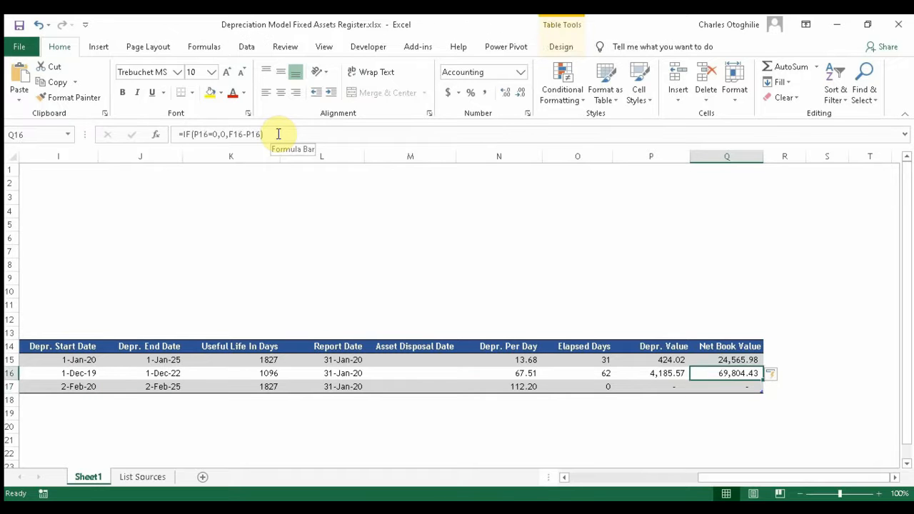
{"action": "key", "text": "Down"}
{"action": "key", "text": "Down"}
{"action": "key", "text": "Up"}
{"action": "key", "text": "Up"}
{"action": "key", "text": "Up"}
{"action": "key", "text": "Down"}
{"action": "key", "text": "Down"}
{"action": "key", "text": "Left"}
{"action": "key", "text": "Left"}
{"action": "key", "text": "Left"}
{"action": "key", "text": "Left"}
{"action": "key", "text": "Left"}
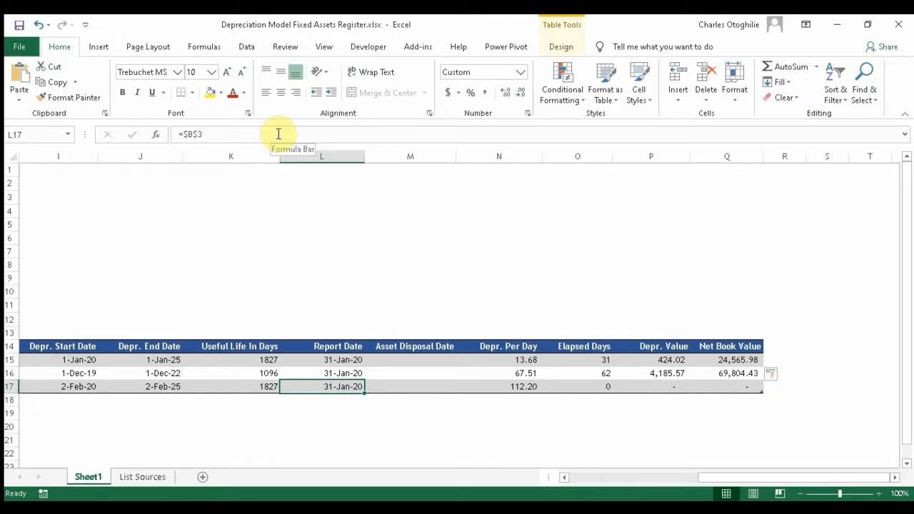
{"action": "key", "text": "Right"}
{"action": "key", "text": "Right"}
{"action": "key", "text": "Right"}
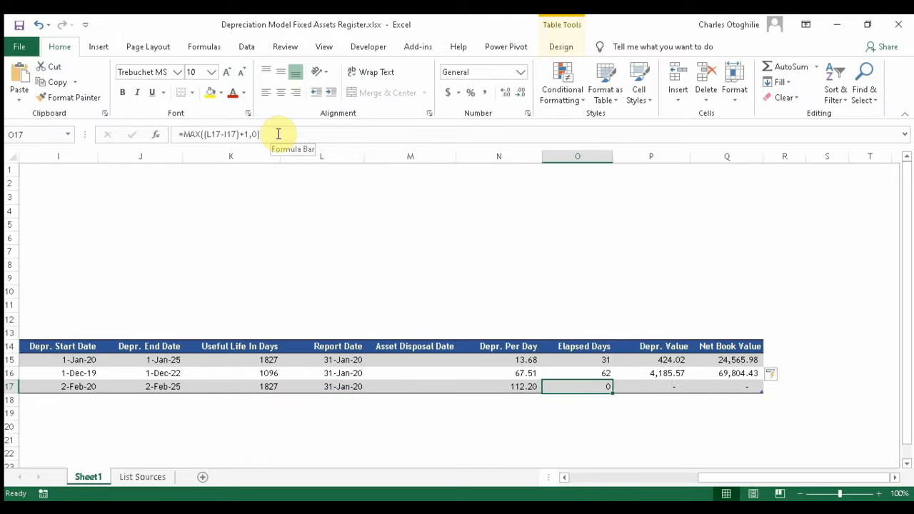
{"action": "key", "text": "Left"}
{"action": "key", "text": "Left"}
{"action": "key", "text": "Left"}
{"action": "key", "text": "Left"}
{"action": "key", "text": "Left"}
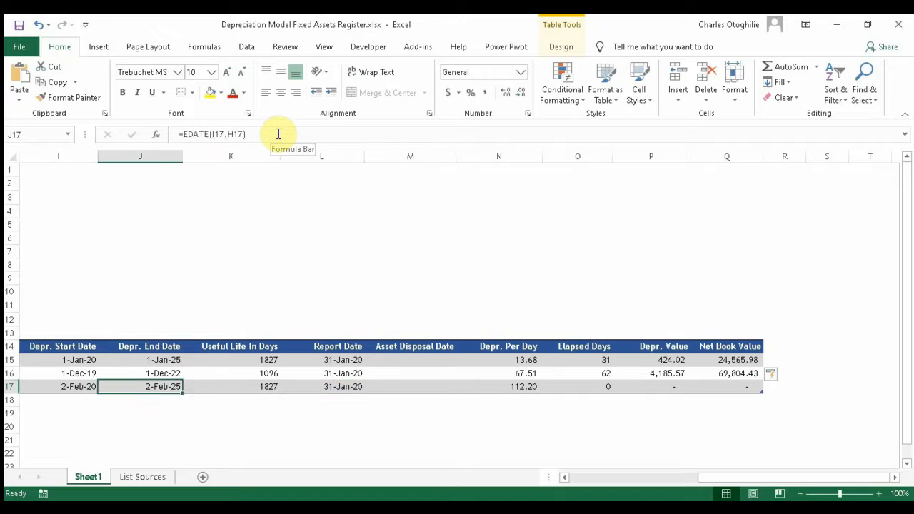
{"action": "key", "text": "Right"}
{"action": "key", "text": "Up"}
{"action": "key", "text": "Right"}
{"action": "key", "text": "Right"}
{"action": "key", "text": "Up"}
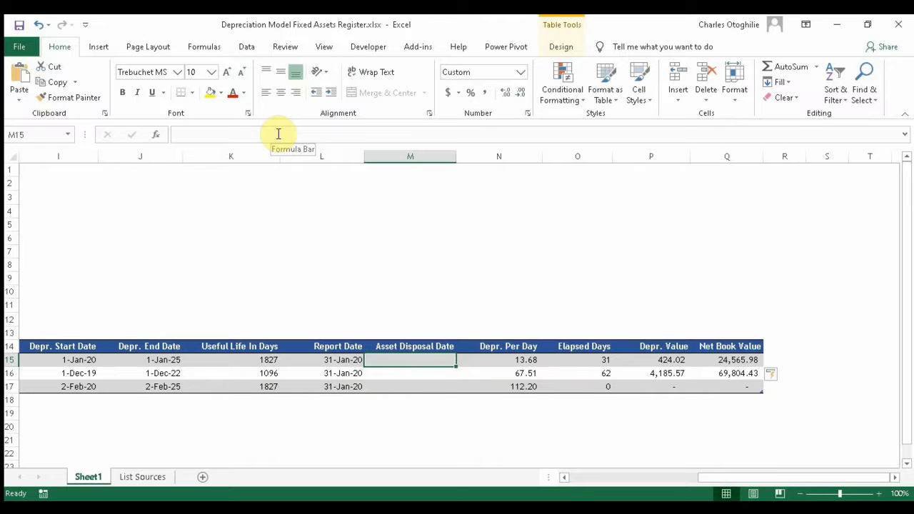
{"action": "key", "text": "Left"}
{"action": "key", "text": "Left"}
{"action": "key", "text": "Left"}
{"action": "key", "text": "Left"}
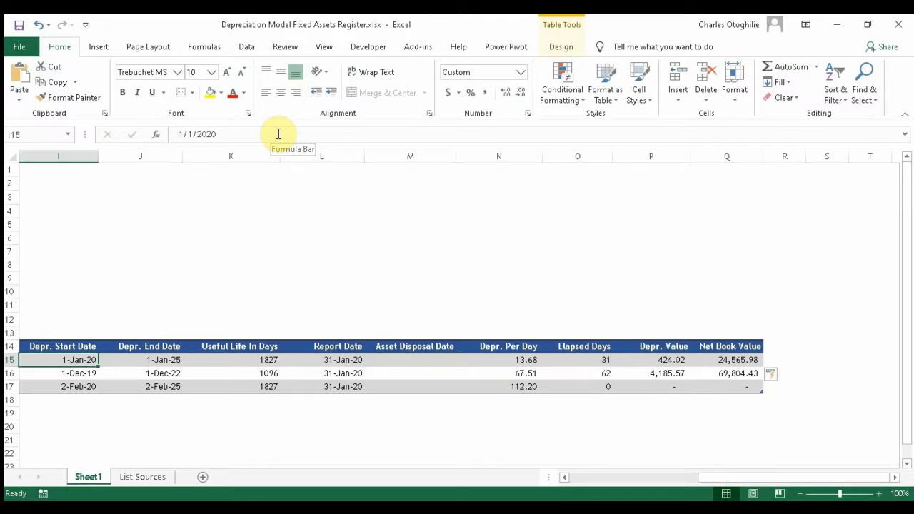
Step: Change the first asset's start date in I15 from 1/1/2020 to 1/1/2019
{"action": "left_click", "coordinate": [233, 130]}
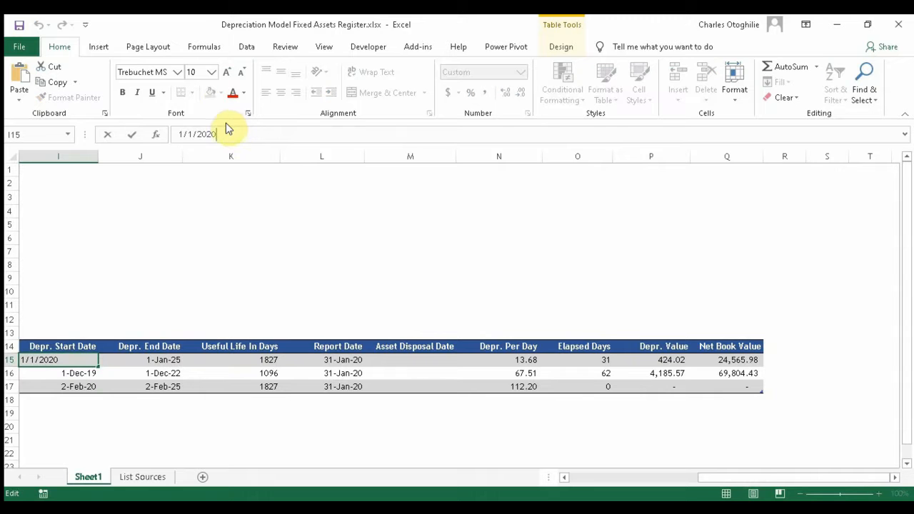
{"action": "key", "text": "BackSpace"}
{"action": "key", "text": "BackSpace"}
{"action": "type", "text": "19"}
{"action": "key", "text": "Return"}
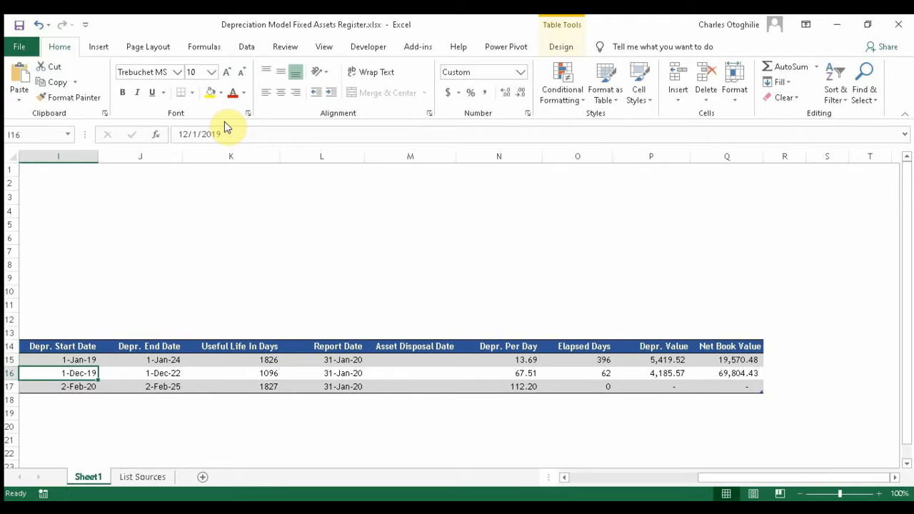
Step: Review the recalculated depreciation values, now 5,419.52 for the first asset
{"action": "key", "text": "Down"}
{"action": "key", "text": "Up"}
{"action": "key", "text": "Right"}
{"action": "key", "text": "Right"}
{"action": "key", "text": "Right"}
{"action": "key", "text": "Right"}
{"action": "key", "text": "Right"}
{"action": "key", "text": "Right"}
{"action": "key", "text": "Right"}
{"action": "key", "text": "Right"}
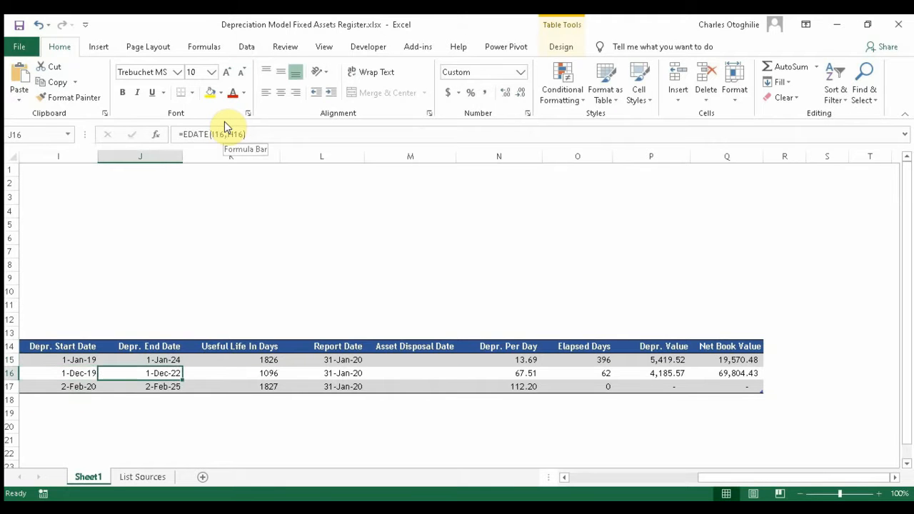
{"action": "key", "text": "Up"}
{"action": "key", "text": "Left"}
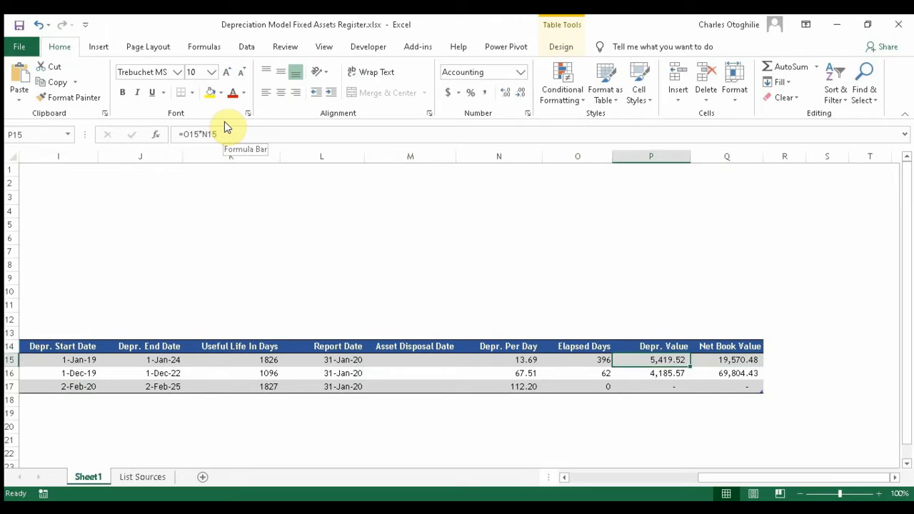
{"action": "key", "text": "Down"}
{"action": "key", "text": "Down"}
{"action": "key", "text": "Down"}
{"action": "key", "text": "Up"}
{"action": "key", "text": "Up"}
{"action": "key", "text": "Up"}
{"action": "key", "text": "Down"}
{"action": "key", "text": "Down"}
{"action": "key", "text": "Down"}
{"action": "key", "text": "Up"}
{"action": "key", "text": "Up"}
{"action": "key", "text": "Up"}
{"action": "key", "text": "Up"}
{"action": "key", "text": "Down"}
Step: Check the first asset's 19,570.48 net book value, 2019 start date and end date formula
{"action": "key", "text": "Right"}
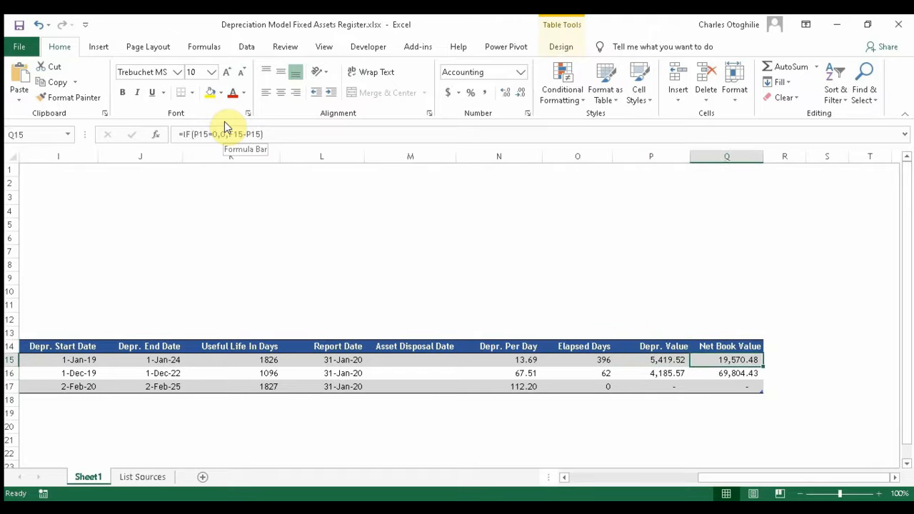
{"action": "key", "text": "Left"}
{"action": "key", "text": "Left"}
{"action": "key", "text": "Left"}
{"action": "key", "text": "Left"}
{"action": "key", "text": "Left"}
{"action": "key", "text": "Left"}
{"action": "key", "text": "Left"}
{"action": "key", "text": "Left"}
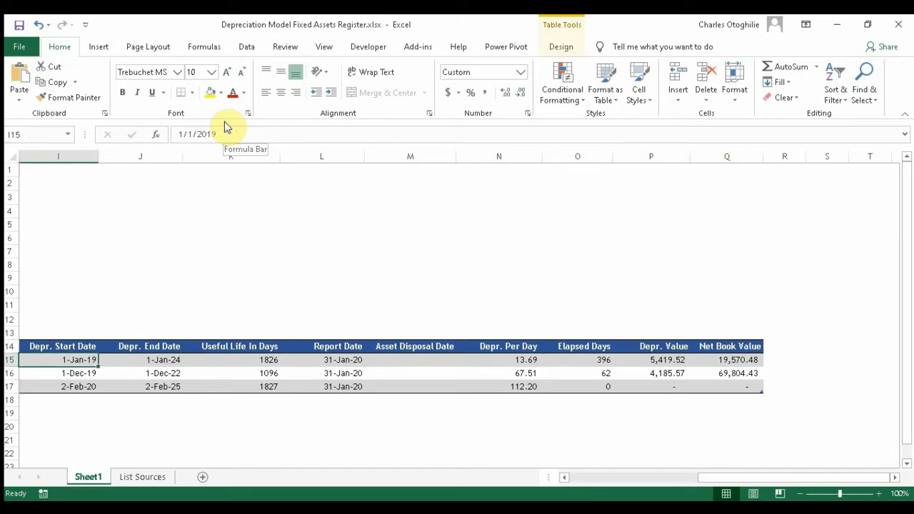
{"action": "key", "text": "Right"}
{"action": "key", "text": "Right"}
{"action": "key", "text": "Right"}
{"action": "key", "text": "Right"}
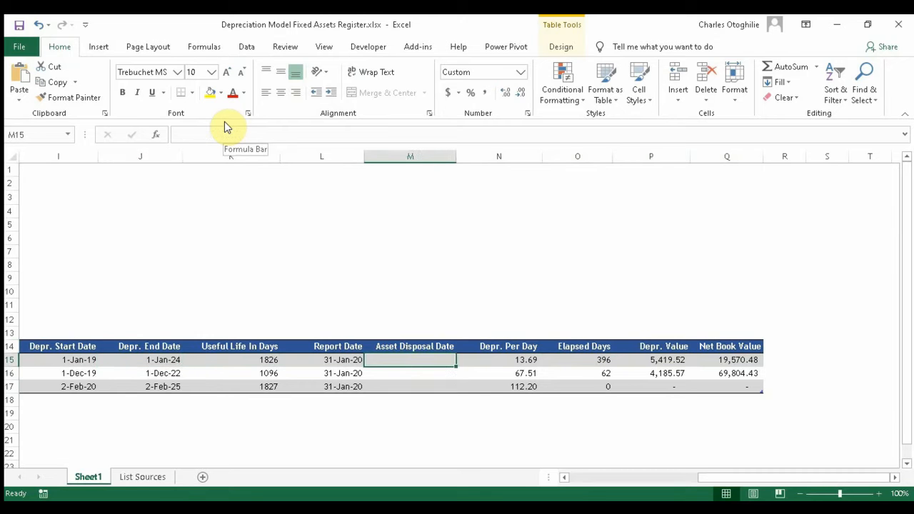
{"action": "key", "text": "Left"}
{"action": "key", "text": "Left"}
{"action": "key", "text": "Left"}
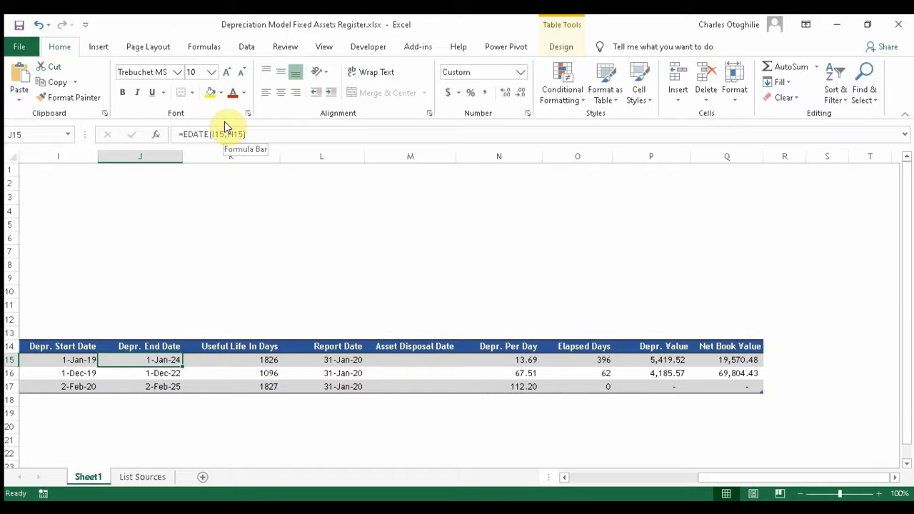
{"action": "key", "text": "Right"}
{"action": "key", "text": "Right"}
{"action": "key", "text": "Right"}
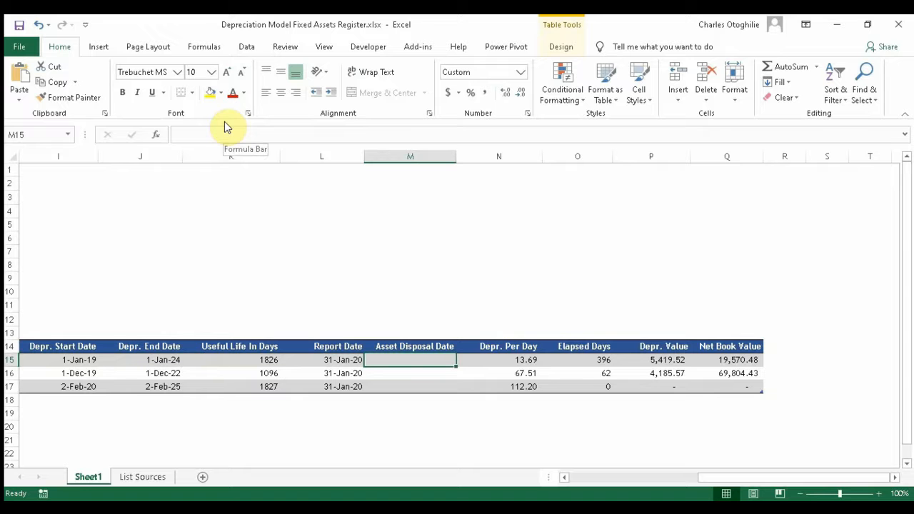
Step: Enter 31-Mar-20 as the first asset's disposal date in M15
{"action": "type", "text": "31-Mar-20"}
{"action": "key", "text": "Return"}
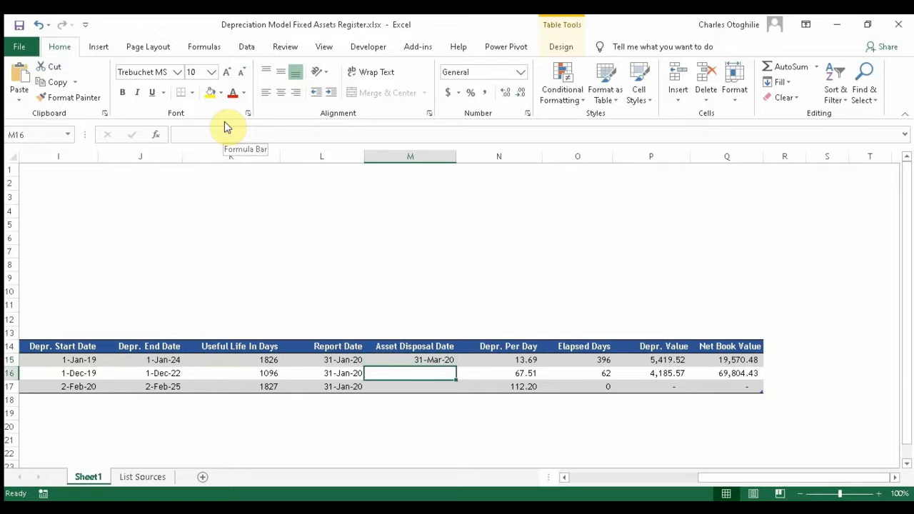
{"action": "key", "text": "Up"}
{"action": "key", "text": "Down"}
{"action": "key", "text": "Down"}
{"action": "key", "text": "Up"}
{"action": "key", "text": "Up"}
{"action": "key", "text": "Up"}
{"action": "key", "text": "Down"}
{"action": "key", "text": "Left"}
{"action": "key", "text": "Left"}
{"action": "key", "text": "Left"}
{"action": "key", "text": "Left"}
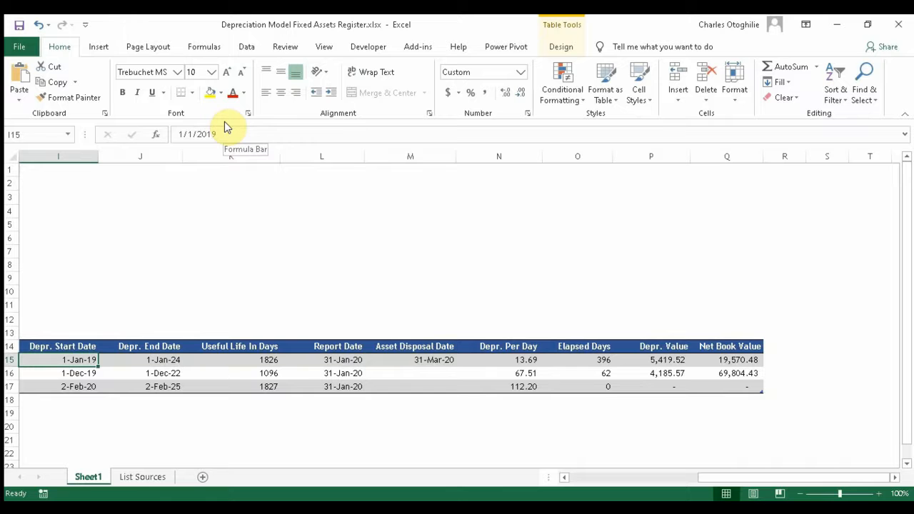
{"action": "key", "text": "Right"}
{"action": "key", "text": "Right"}
{"action": "key", "text": "Right"}
{"action": "key", "text": "Right"}
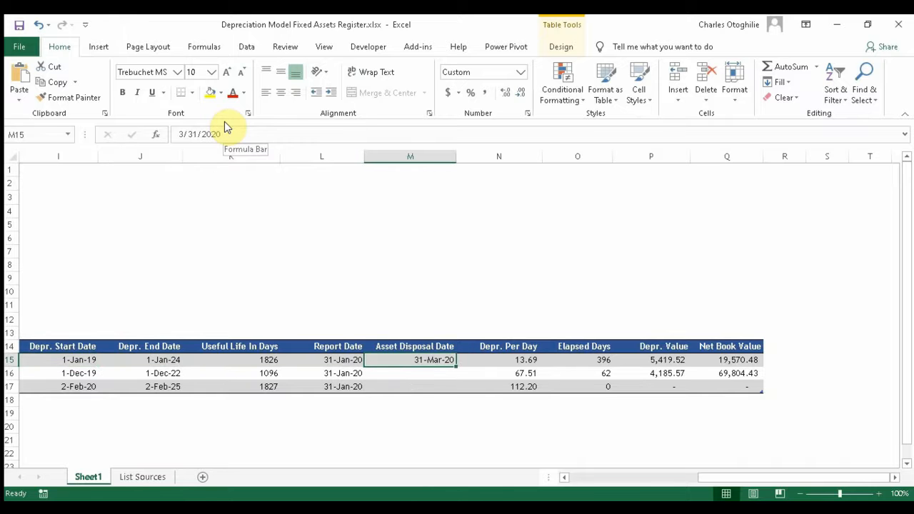
Step: Review the first asset's end date, depreciation-per-day and Report Date formulas after the disposal entry
{"action": "key", "text": "Down"}
{"action": "key", "text": "Up"}
{"action": "key", "text": "Up"}
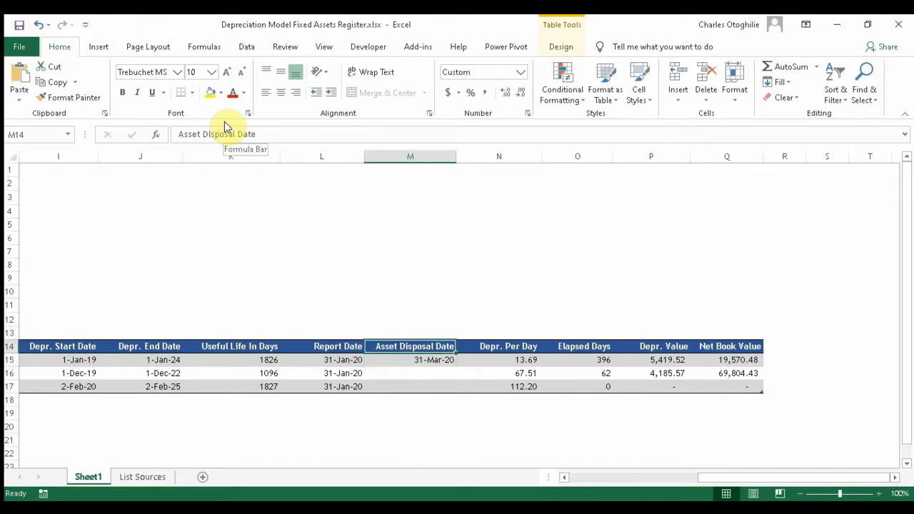
{"action": "key", "text": "Down"}
{"action": "key", "text": "Down"}
{"action": "key", "text": "Up"}
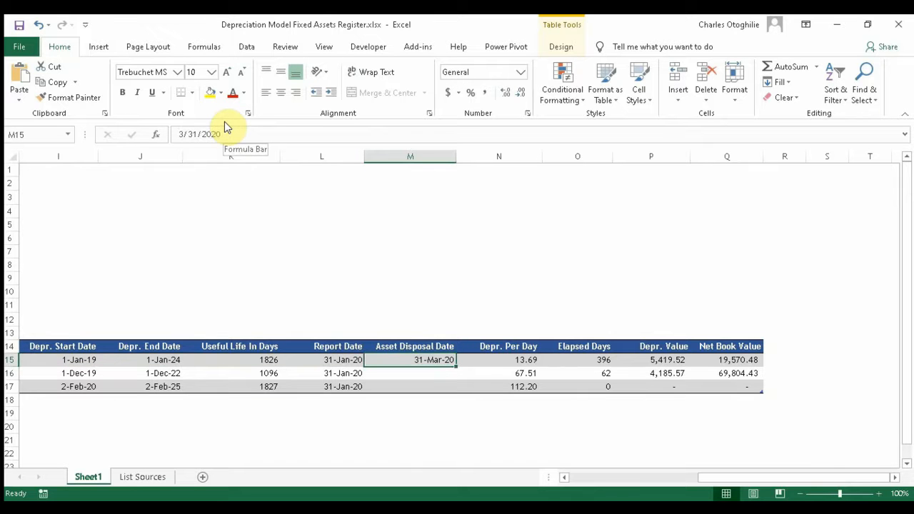
{"action": "key", "text": "Left"}
{"action": "key", "text": "Left"}
{"action": "key", "text": "Left"}
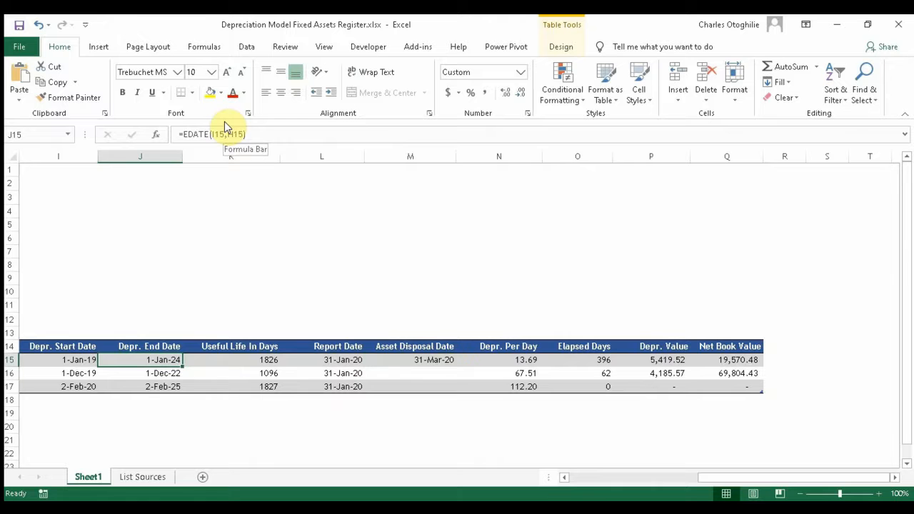
{"action": "key", "text": "Right"}
{"action": "key", "text": "Right"}
{"action": "key", "text": "Right"}
{"action": "key", "text": "Right"}
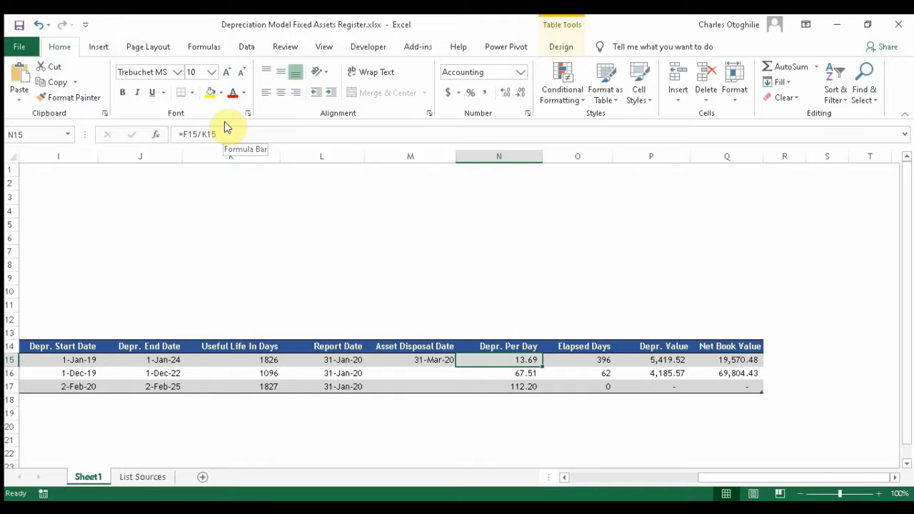
{"action": "key", "text": "Left"}
{"action": "key", "text": "Left"}
{"action": "key", "text": "Left"}
{"action": "key", "text": "Right"}
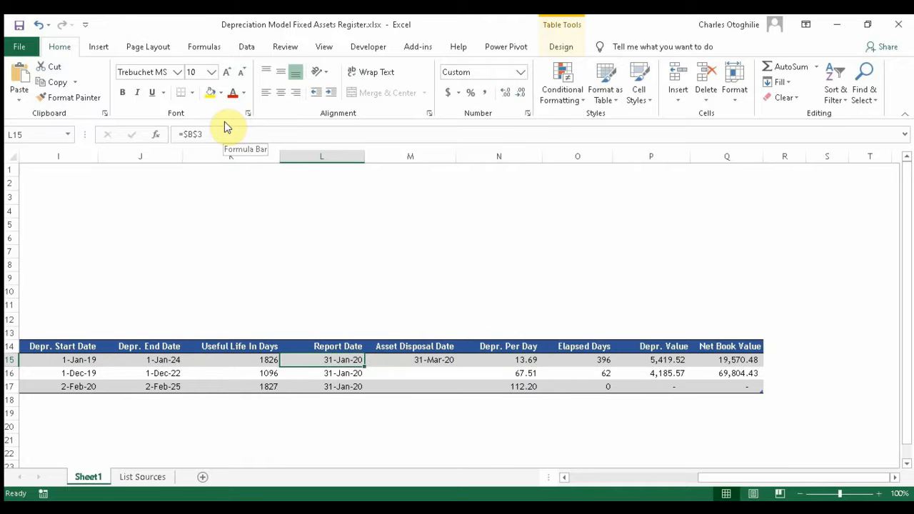
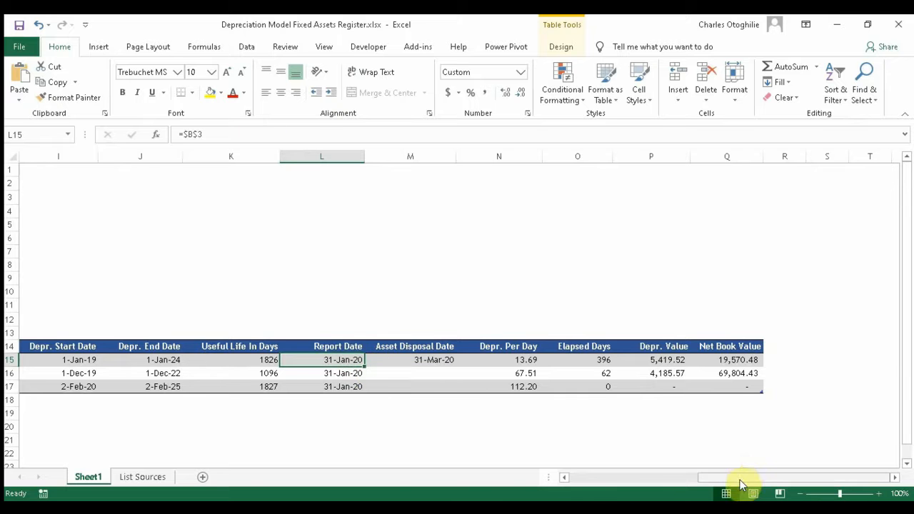
Step: Scroll back left to columns A–J to show the Report Date and the empty Summary table
{"action": "left_click_drag", "start_coordinate": [740, 478], "coordinate": [433, 492]}
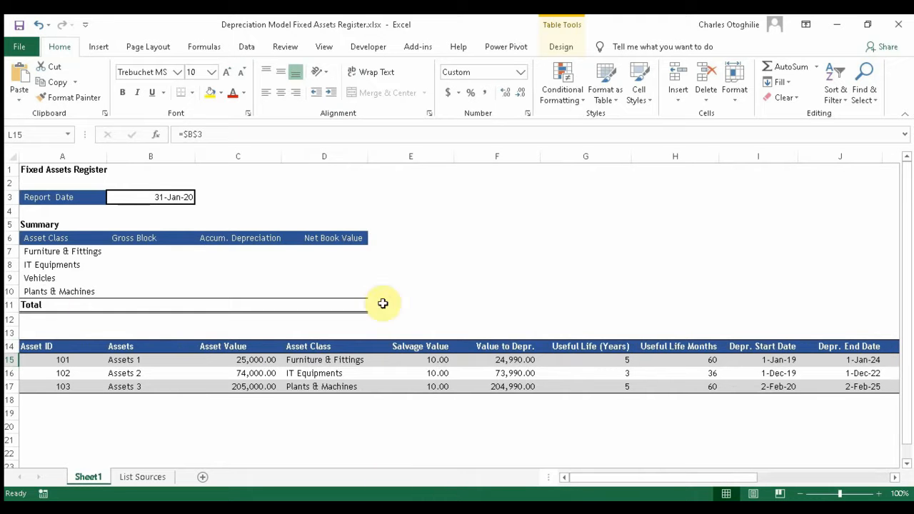
Step: Change the report date in B3 from 31-Jan-20 to 30-Jun-20 and view the recalculated columns G–R
{"action": "left_click", "coordinate": [163, 200]}
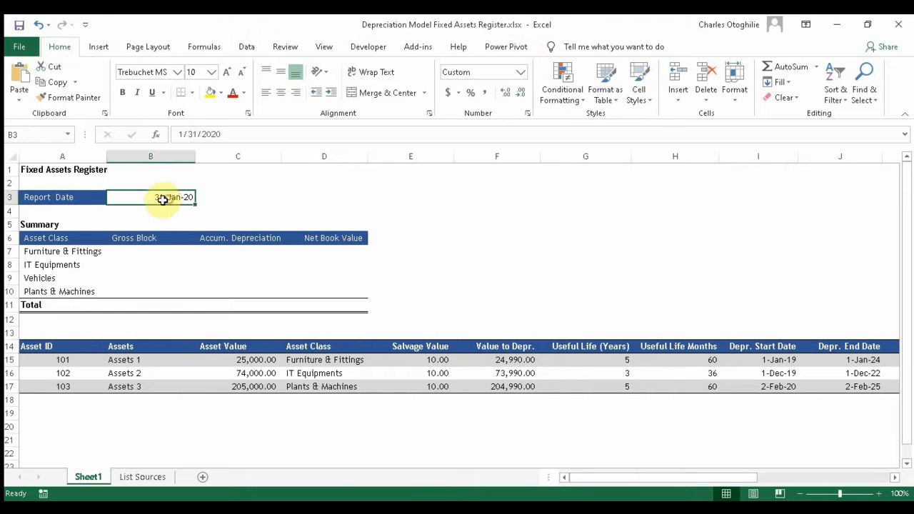
{"action": "left_click", "coordinate": [185, 134]}
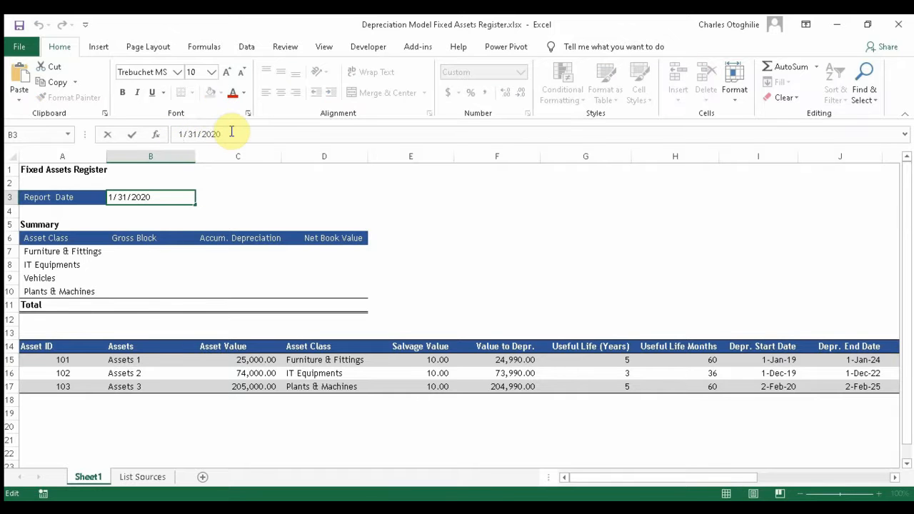
{"action": "key", "text": "BackSpace"}
{"action": "type", "text": "6"}
{"action": "key", "text": "Return"}
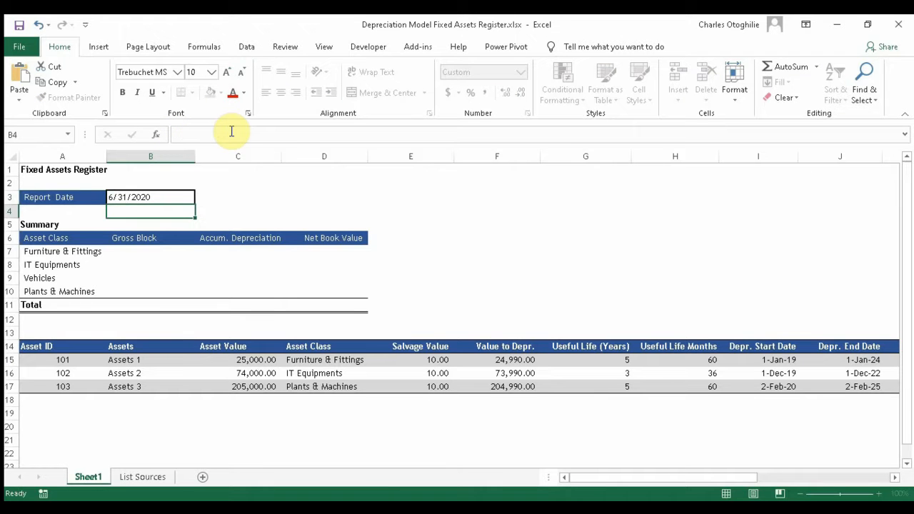
{"action": "left_click", "coordinate": [130, 196]}
{"action": "left_click", "coordinate": [199, 133]}
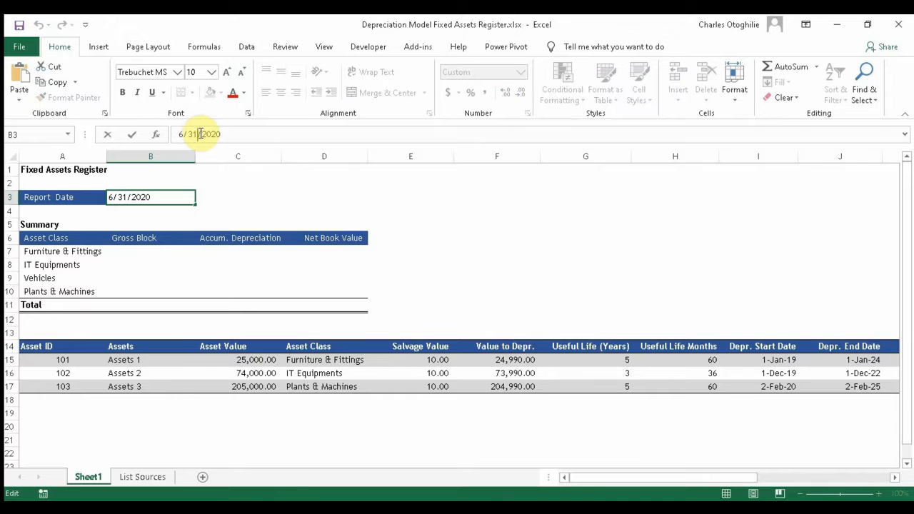
{"action": "type", "text": "0"}
{"action": "key", "text": "Return"}
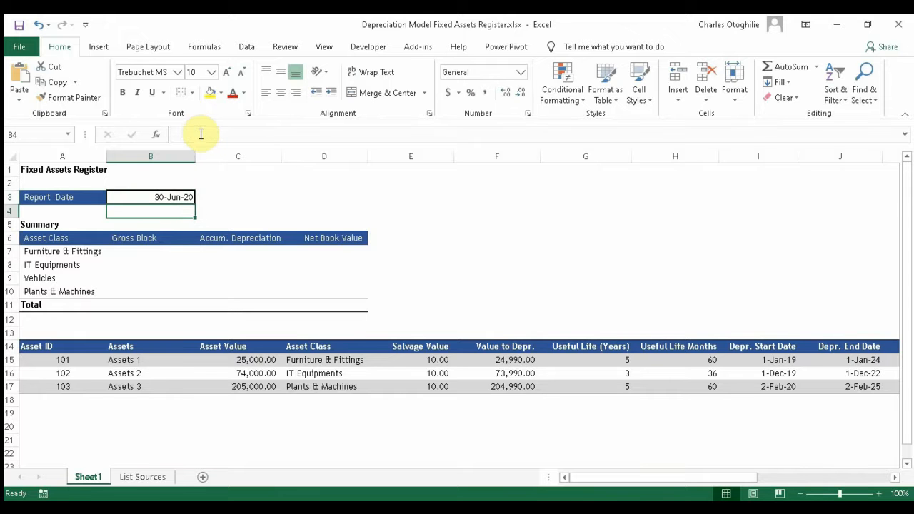
{"action": "left_click_drag", "start_coordinate": [599, 484], "coordinate": [730, 457]}
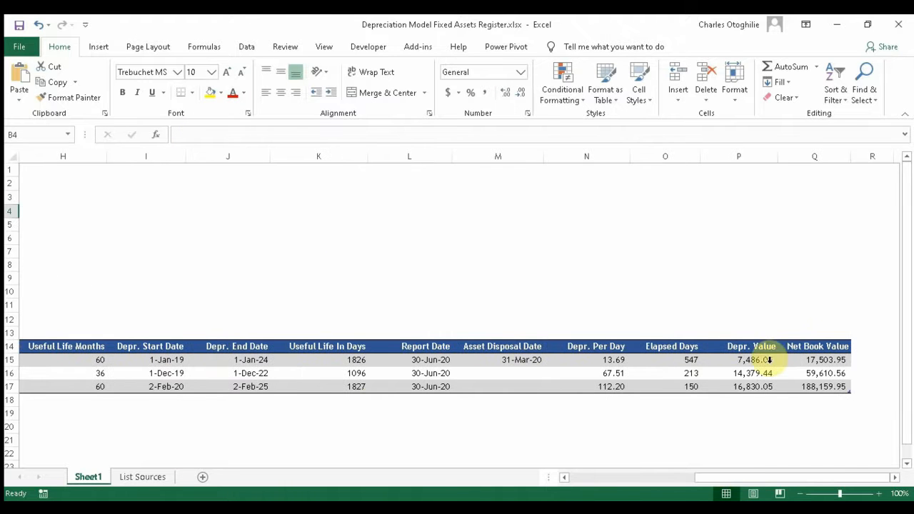
{"action": "left_click", "coordinate": [426, 362]}
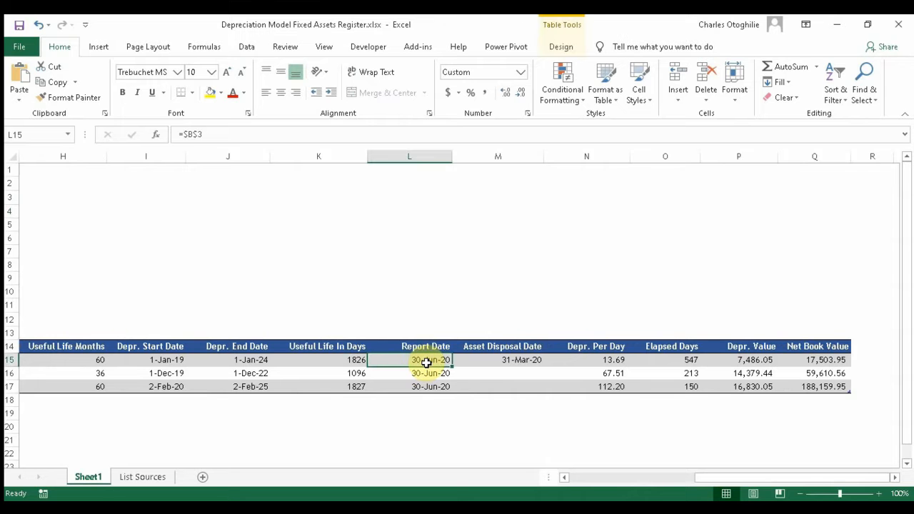
{"action": "left_click", "coordinate": [525, 362]}
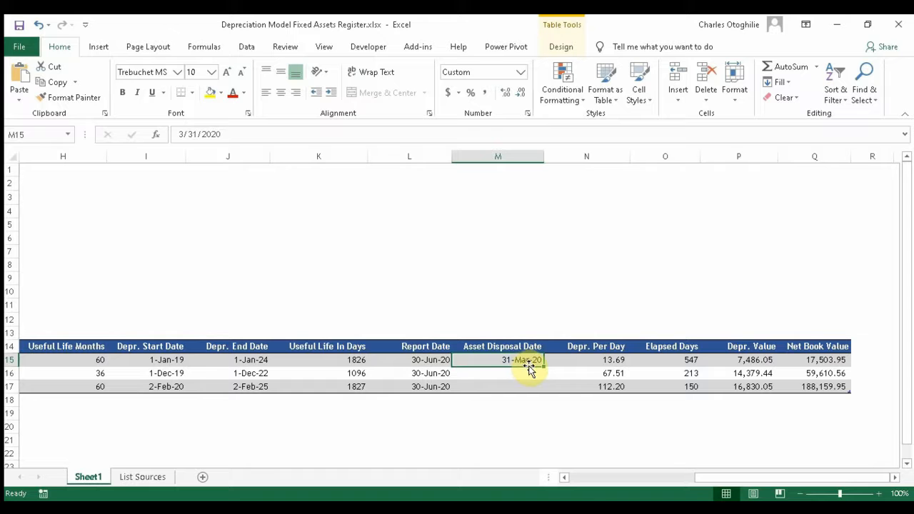
{"action": "left_click", "coordinate": [428, 360]}
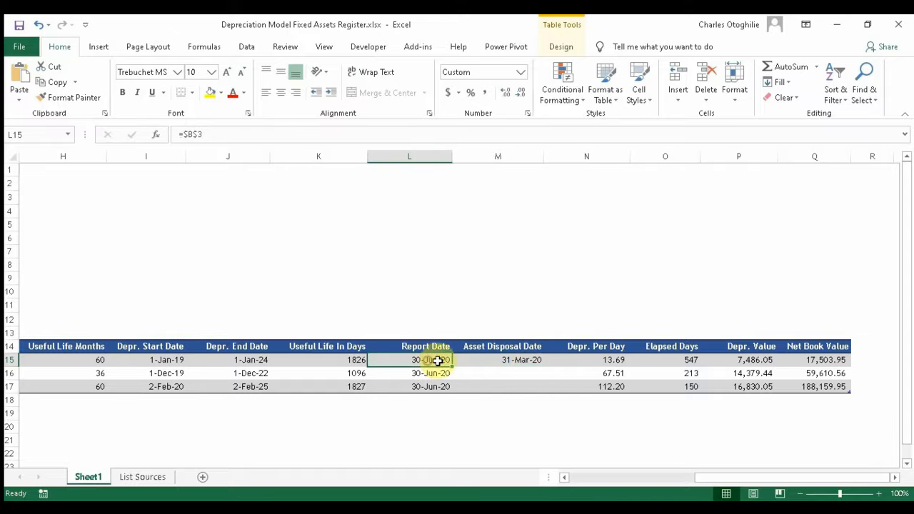
{"action": "left_click", "coordinate": [530, 362]}
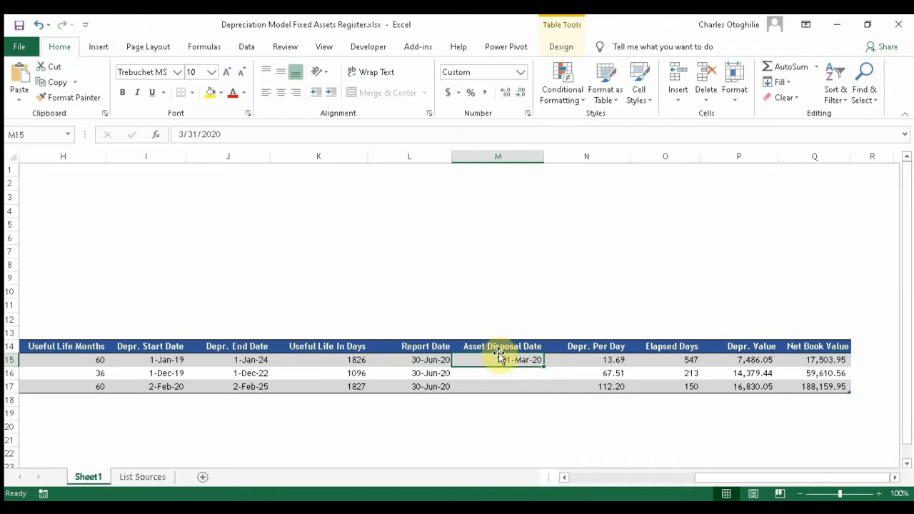
{"action": "left_click", "coordinate": [757, 362]}
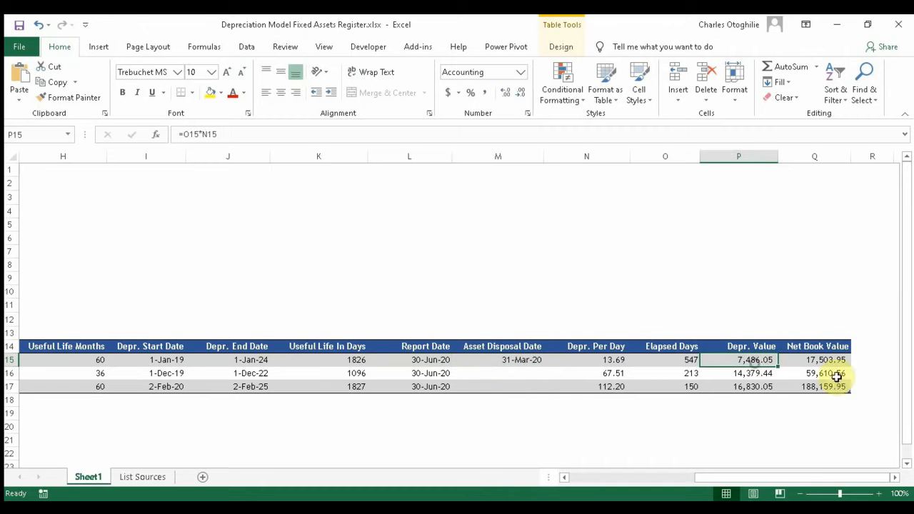
{"action": "left_click", "coordinate": [837, 362]}
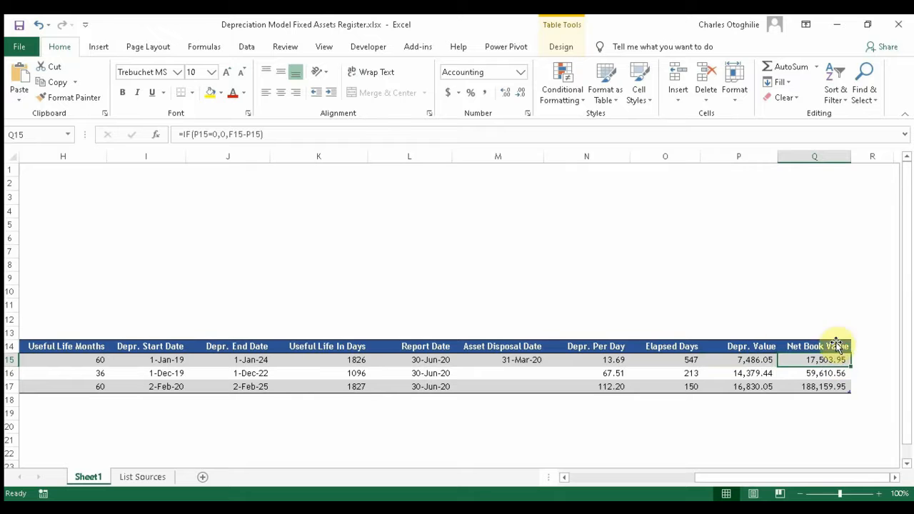
{"action": "left_click", "coordinate": [525, 360]}
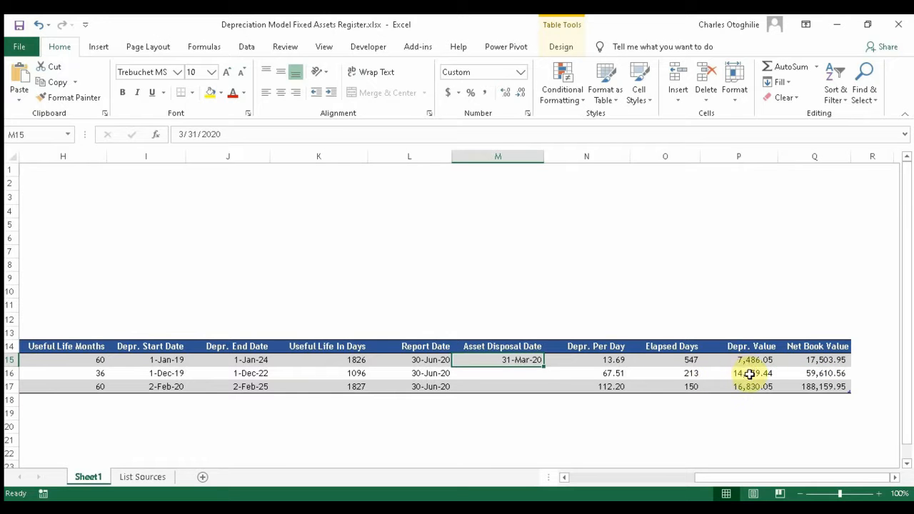
{"action": "left_click", "coordinate": [817, 360]}
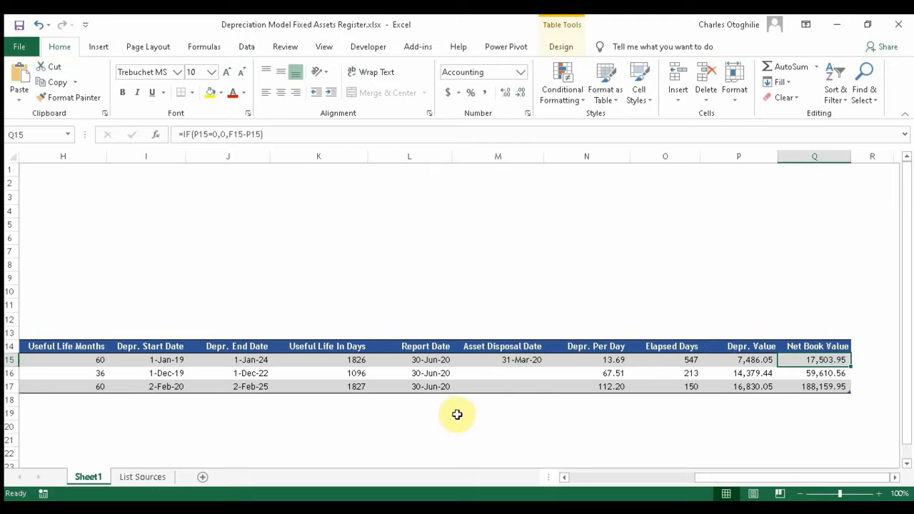
{"action": "left_click", "coordinate": [423, 360]}
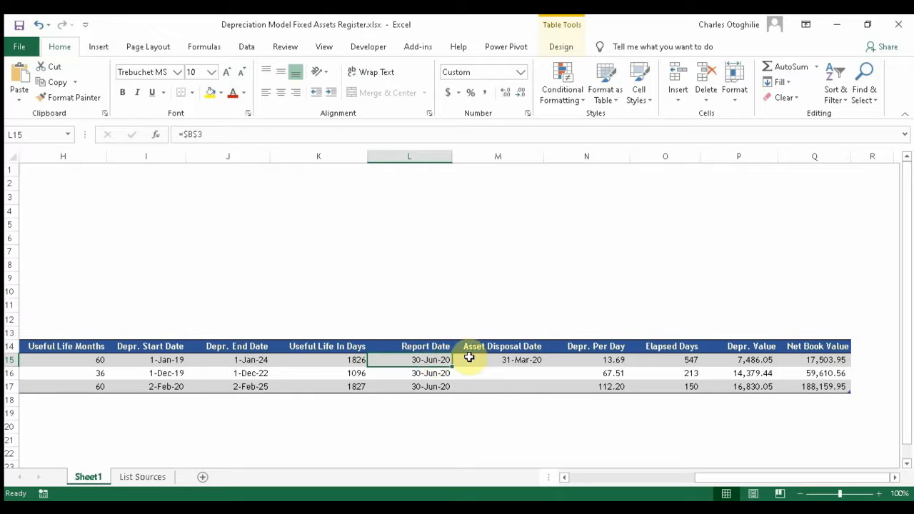
{"action": "left_click", "coordinate": [517, 361]}
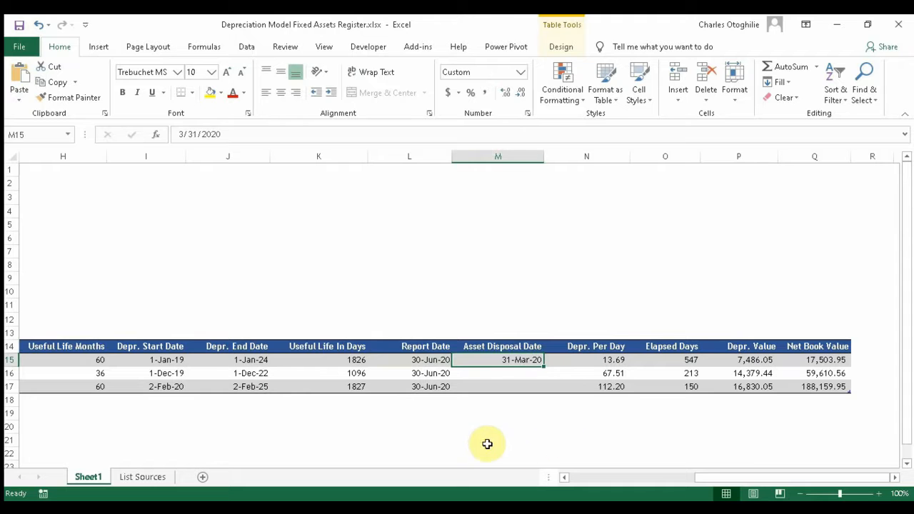
{"action": "left_click", "coordinate": [473, 424]}
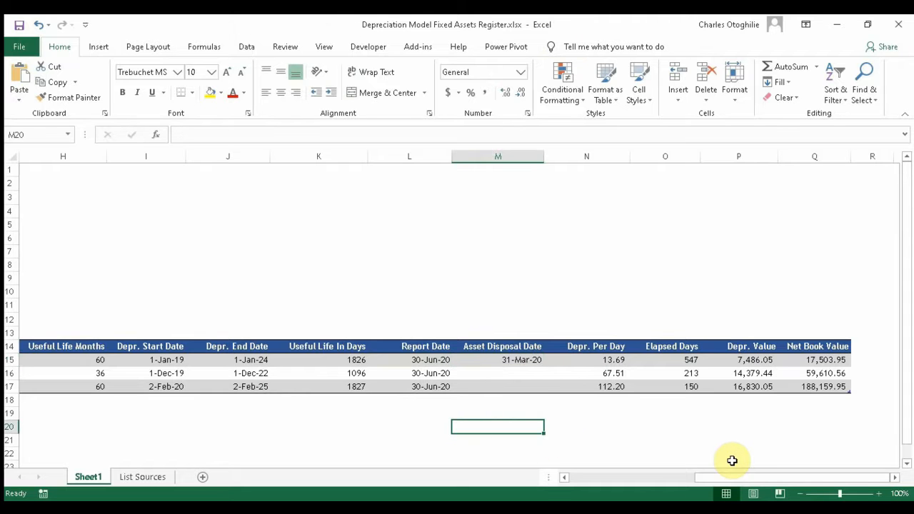
Step: Enter the note 'Report Date > Disposal Date' in M20, then review the Q15 and N15 formulas
{"action": "type", "text": "Report Date > Disposal Date"}
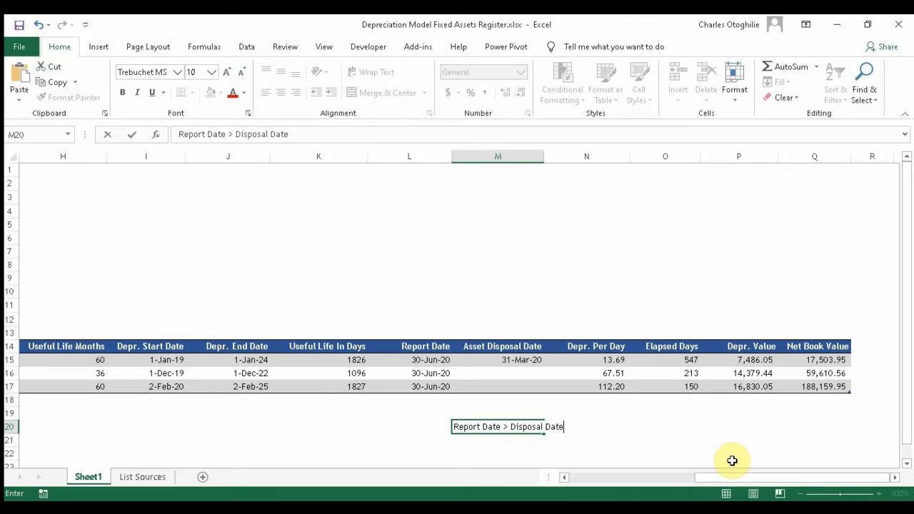
{"action": "key", "text": "Return"}
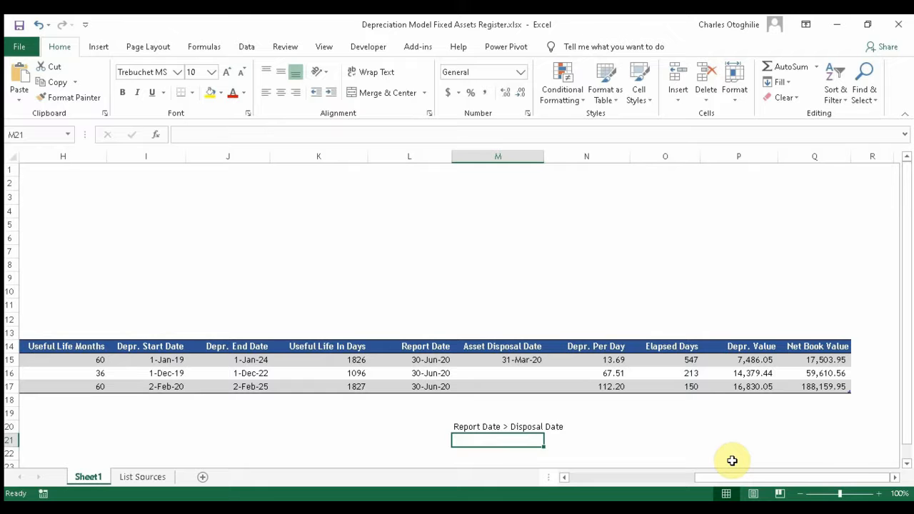
{"action": "left_click", "coordinate": [817, 361]}
{"action": "left_click", "coordinate": [537, 436]}
{"action": "left_click_drag", "start_coordinate": [540, 424], "coordinate": [548, 423]}
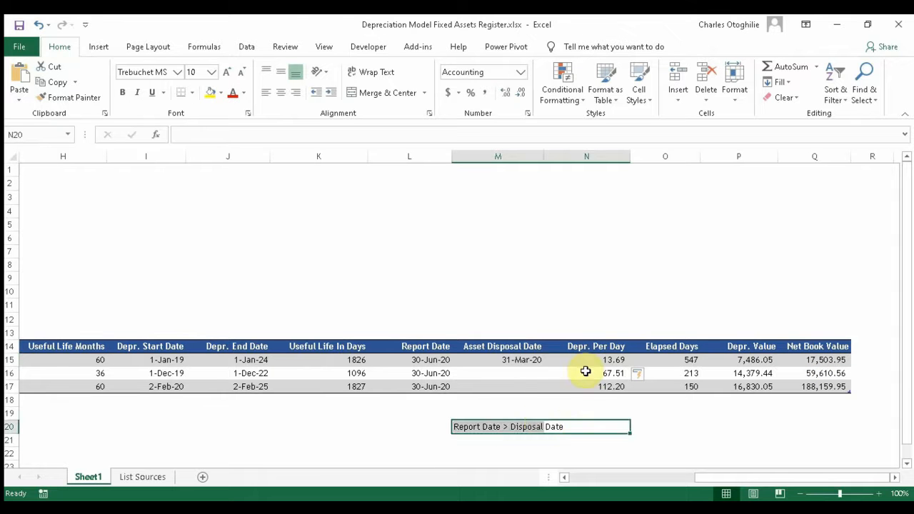
{"action": "left_click", "coordinate": [607, 360]}
{"action": "left_click", "coordinate": [622, 414]}
{"action": "left_click", "coordinate": [605, 364]}
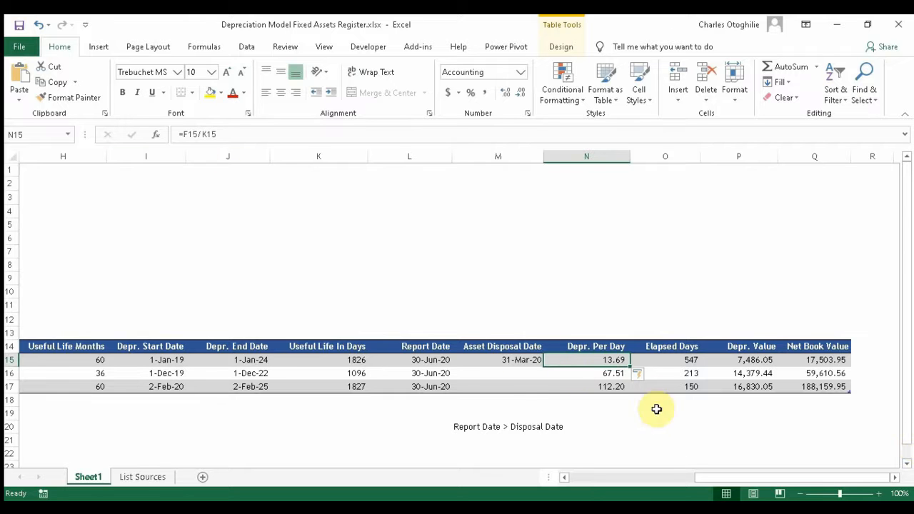
Step: Wrap N15's Depr. Per Day formula in IF(M15<>0,0,…), which returns TRUE/FALSE
{"action": "left_click", "coordinate": [183, 134]}
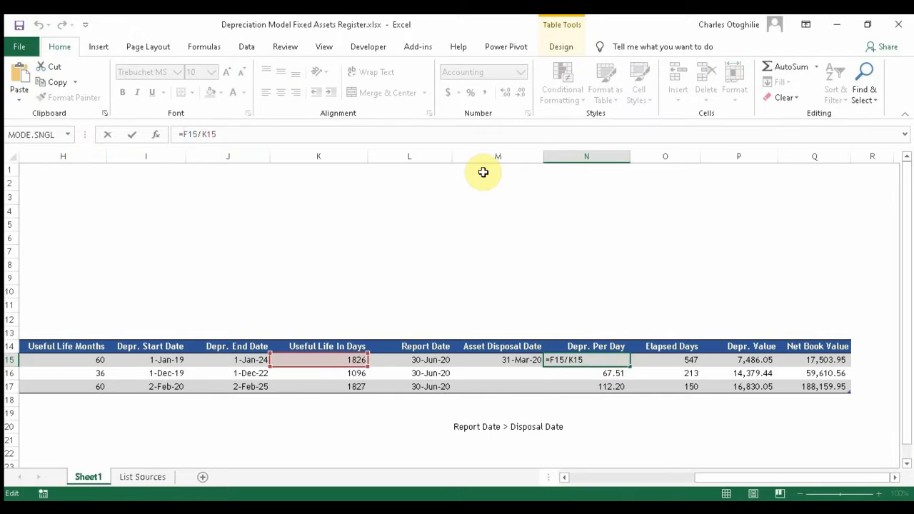
{"action": "type", "text": "if("}
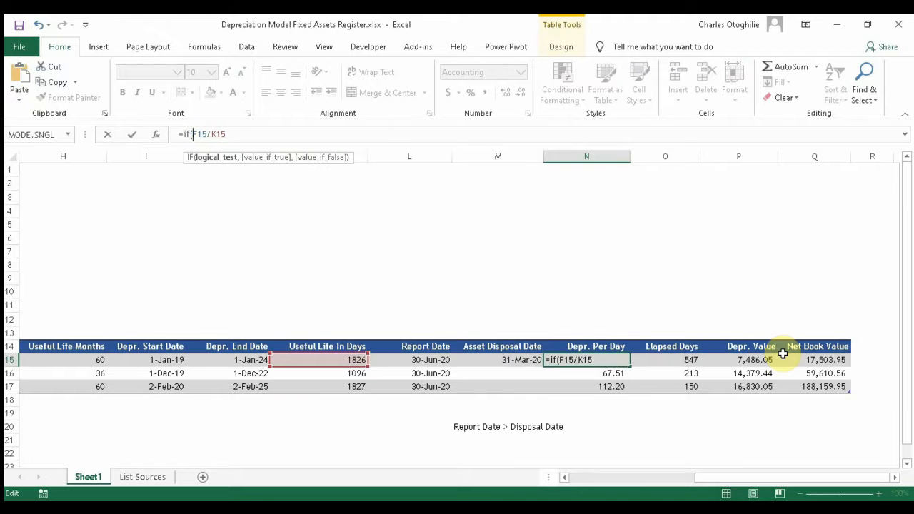
{"action": "type", "text": "m15"}
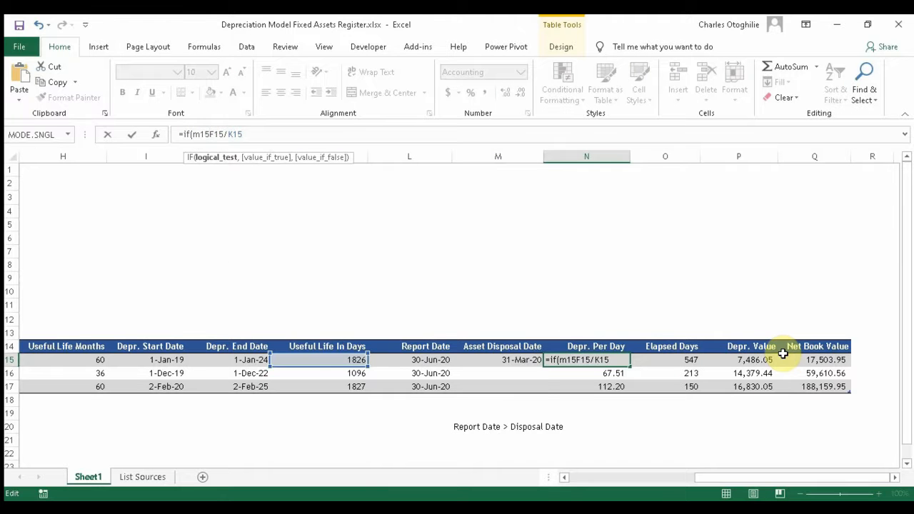
{"action": "type", "text": "<>0,"}
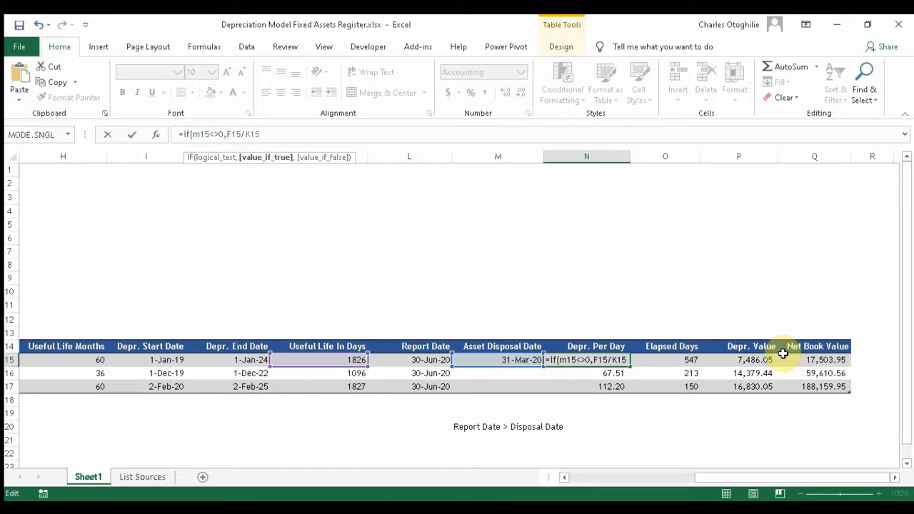
{"action": "type", "text": "0,"}
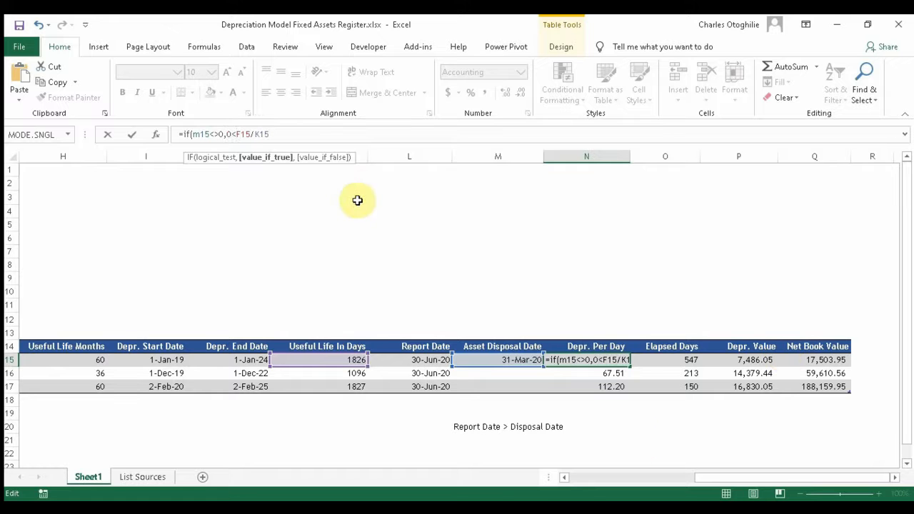
{"action": "left_click", "coordinate": [317, 131], "text": "shift"}
{"action": "left_click", "coordinate": [316, 134]}
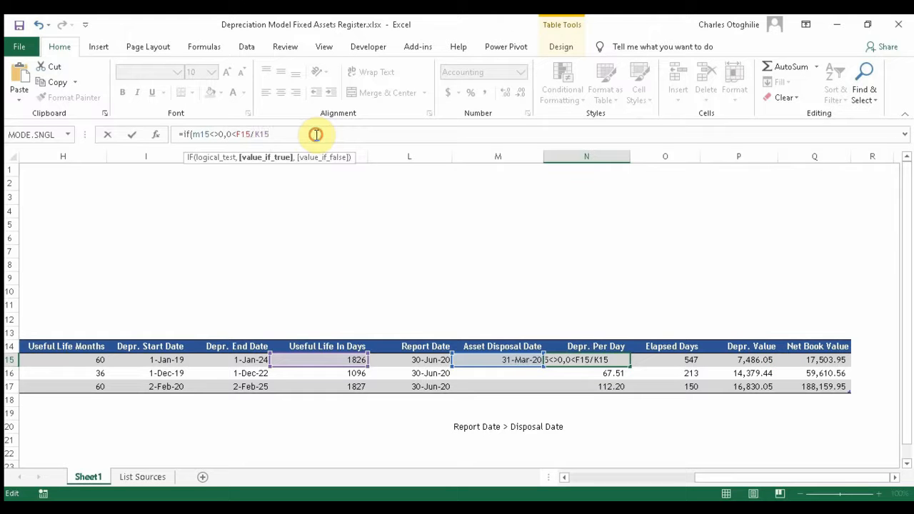
{"action": "type", "text": ")"}
{"action": "key", "text": "Return"}
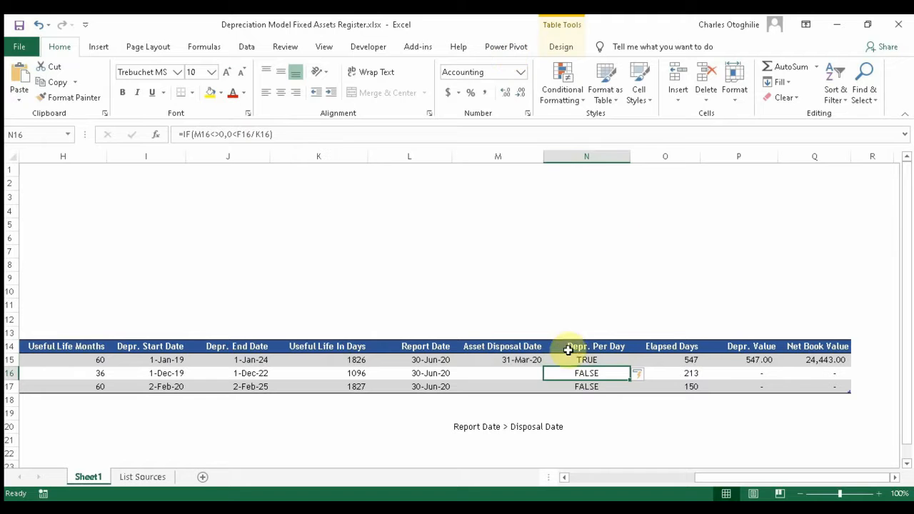
Step: Insert a comma after the 0,0 arguments in N15, triggering a formula-problem warning
{"action": "left_click", "coordinate": [596, 359]}
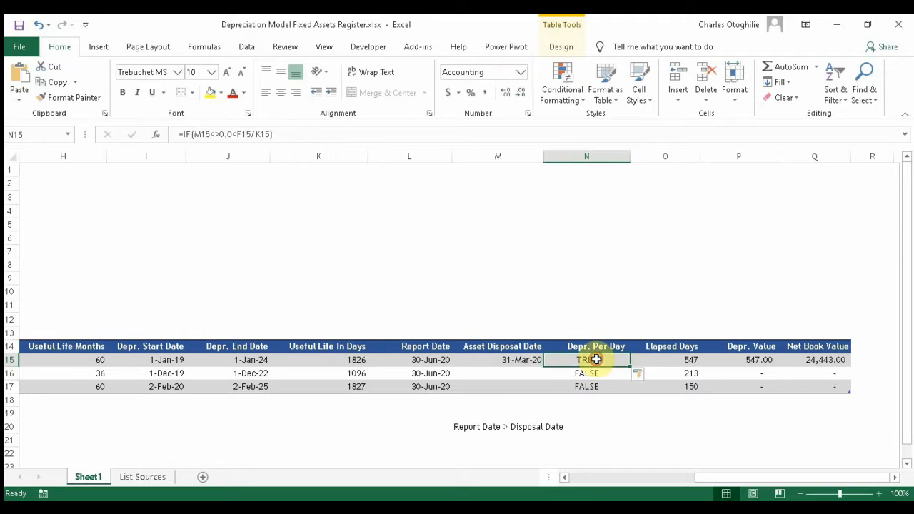
{"action": "left_click", "coordinate": [227, 134]}
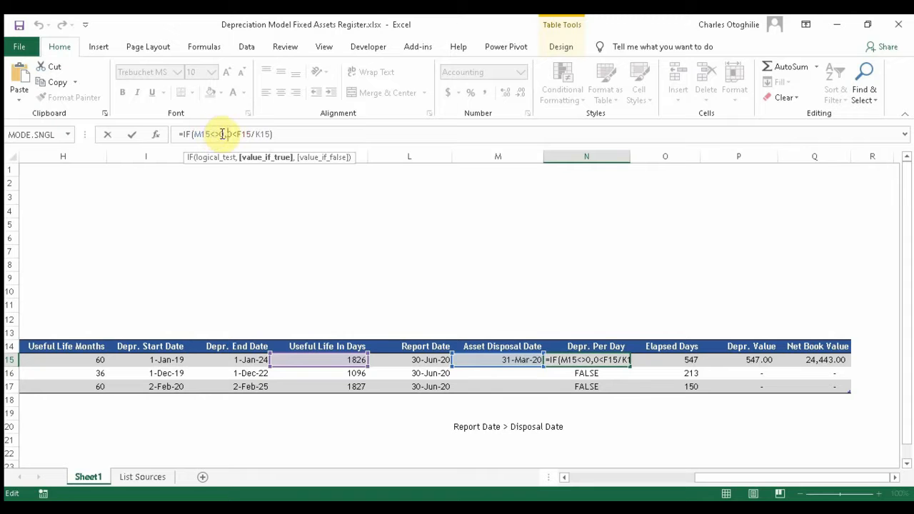
{"action": "left_click", "coordinate": [233, 134]}
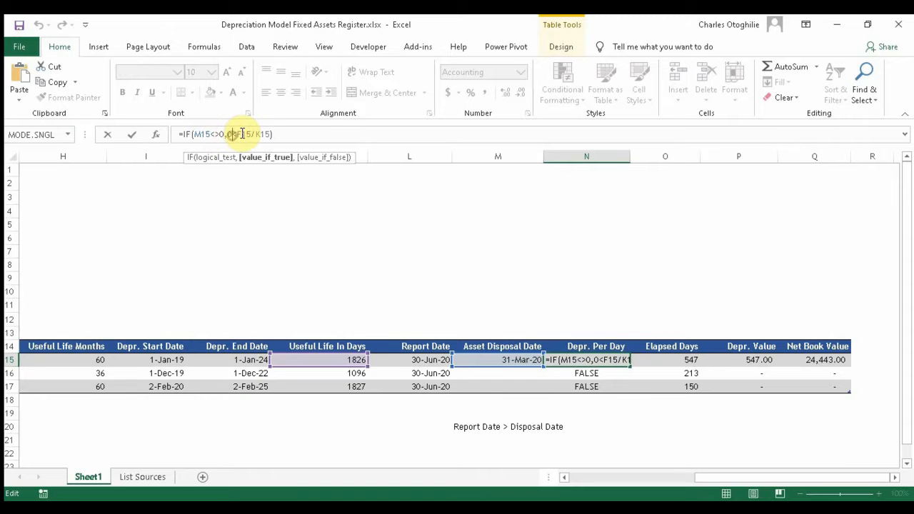
{"action": "type", "text": ","}
{"action": "key", "text": "Return"}
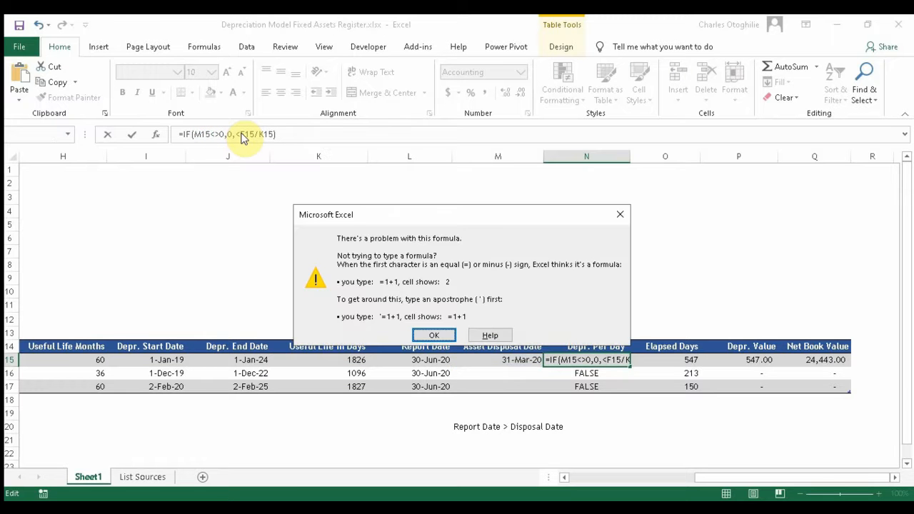
Step: Dismiss the warning and remove the stray '<' so N15 reads =IF(M15<>0,0,F15/K15)
{"action": "key", "text": "Return"}
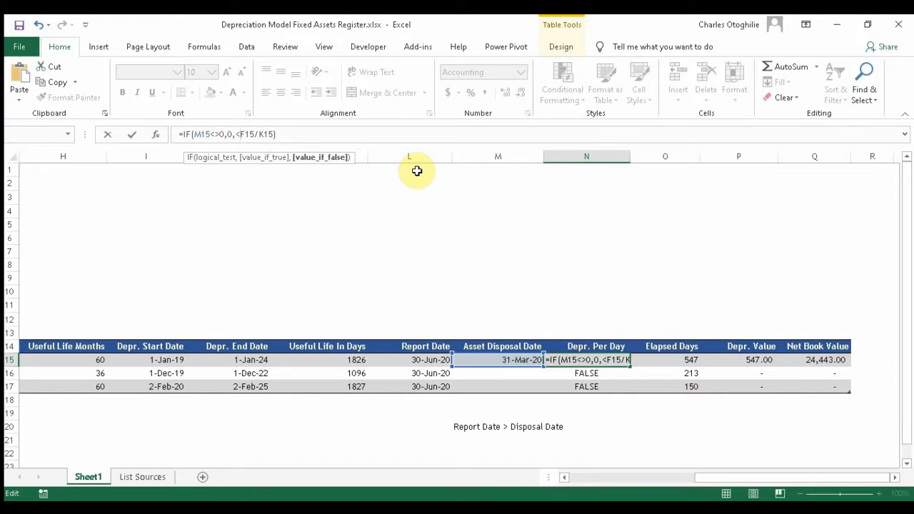
{"action": "key", "text": "Delete"}
{"action": "key", "text": "Return"}
{"action": "key", "text": "Down"}
{"action": "key", "text": "Left"}
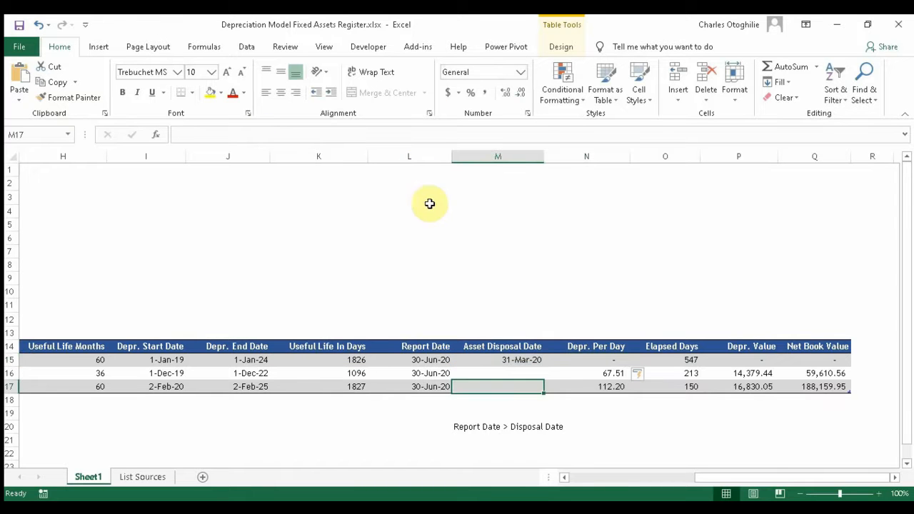
{"action": "left_click", "coordinate": [674, 428]}
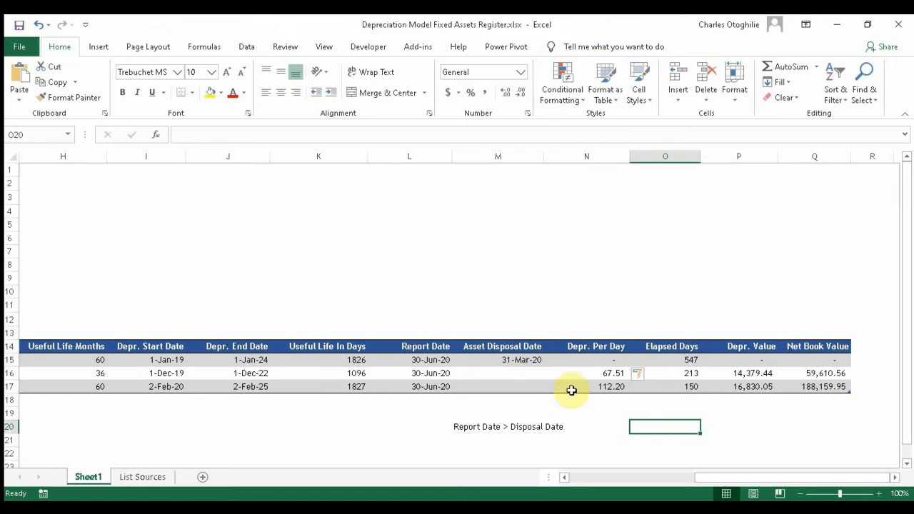
{"action": "left_click", "coordinate": [584, 373]}
{"action": "left_click", "coordinate": [510, 359]}
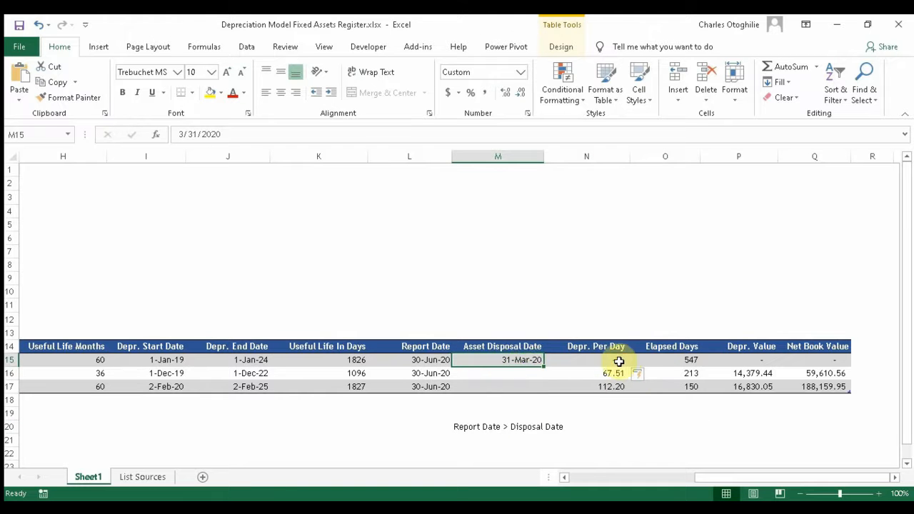
{"action": "left_click", "coordinate": [618, 361]}
{"action": "left_click", "coordinate": [689, 356]}
{"action": "left_click", "coordinate": [759, 357]}
{"action": "left_click", "coordinate": [828, 360]}
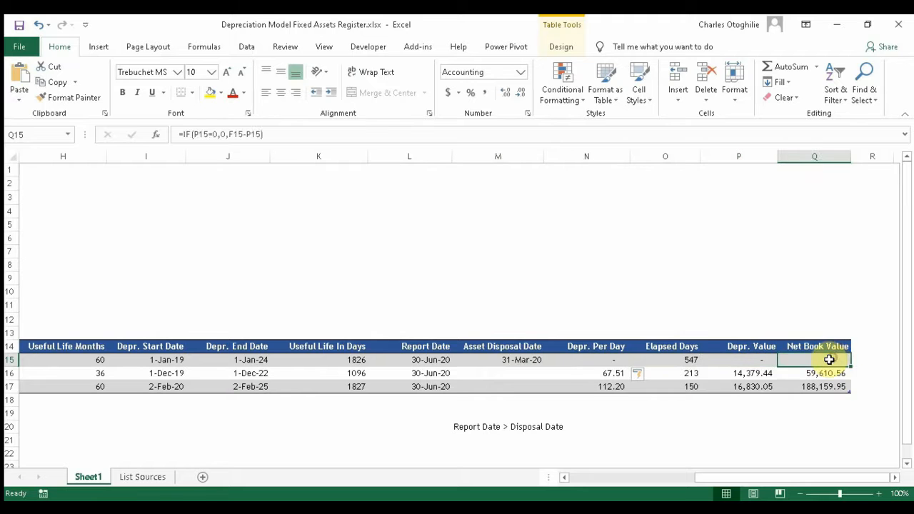
{"action": "left_click", "coordinate": [663, 359]}
{"action": "left_click", "coordinate": [607, 358]}
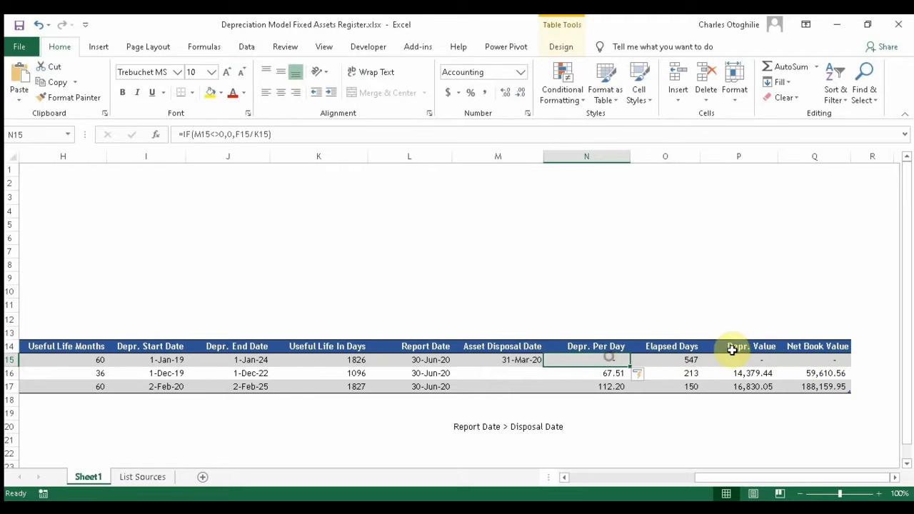
{"action": "left_click", "coordinate": [836, 361]}
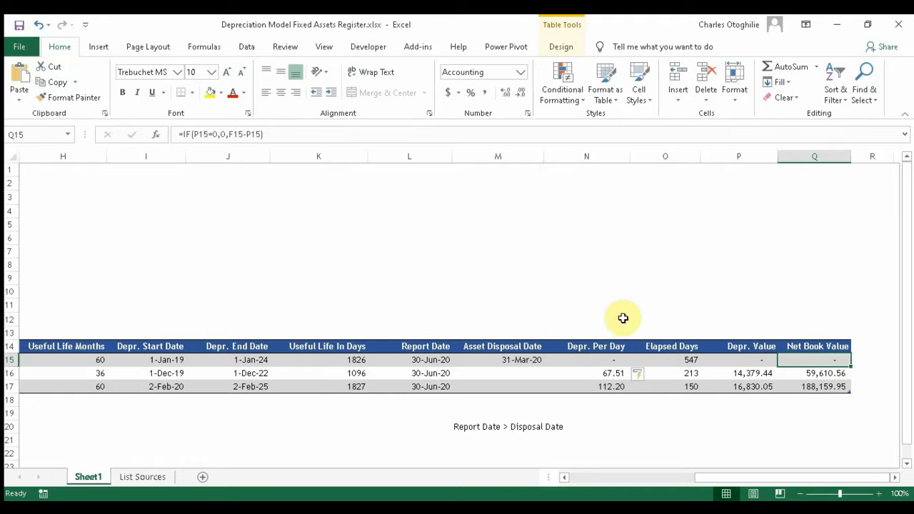
{"action": "left_click", "coordinate": [504, 372]}
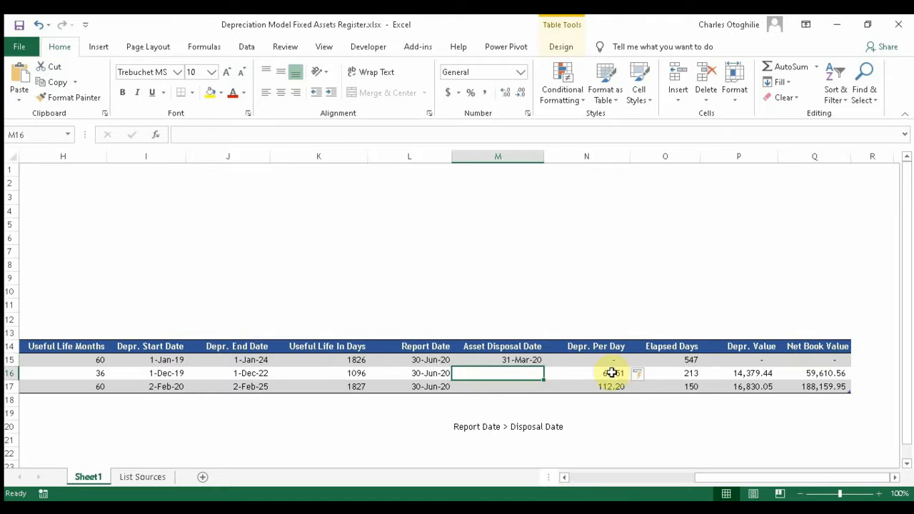
{"action": "left_click", "coordinate": [610, 374]}
{"action": "left_click", "coordinate": [609, 394]}
{"action": "left_click", "coordinate": [761, 396]}
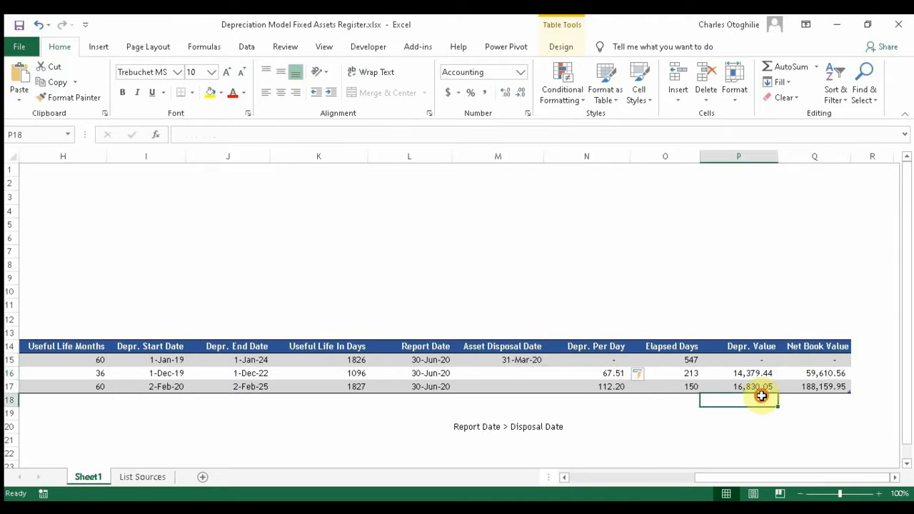
{"action": "left_click", "coordinate": [833, 373]}
{"action": "left_click", "coordinate": [663, 401]}
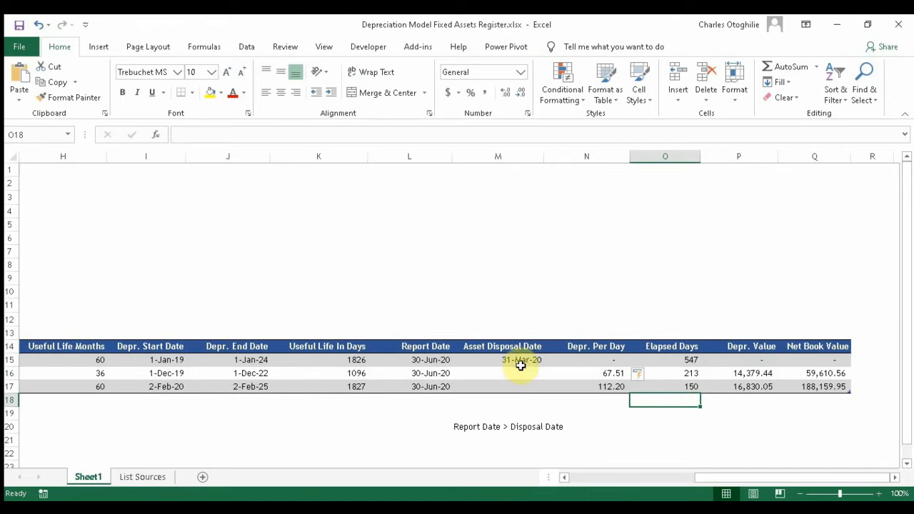
{"action": "left_click", "coordinate": [520, 362]}
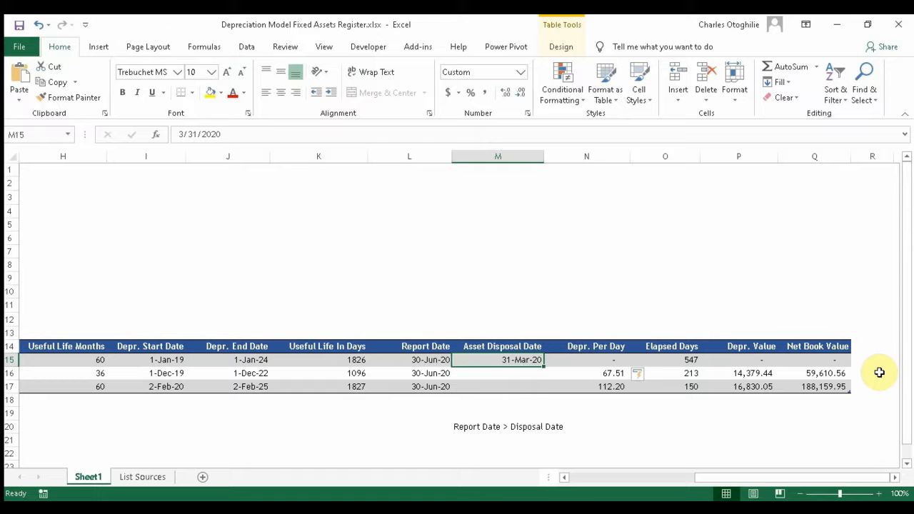
{"action": "key", "text": "Delete"}
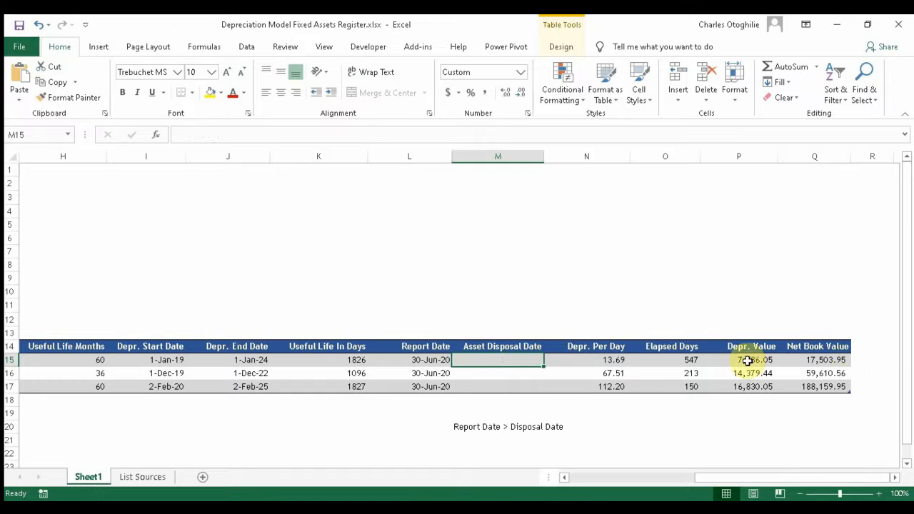
{"action": "key", "text": "ctrl+z"}
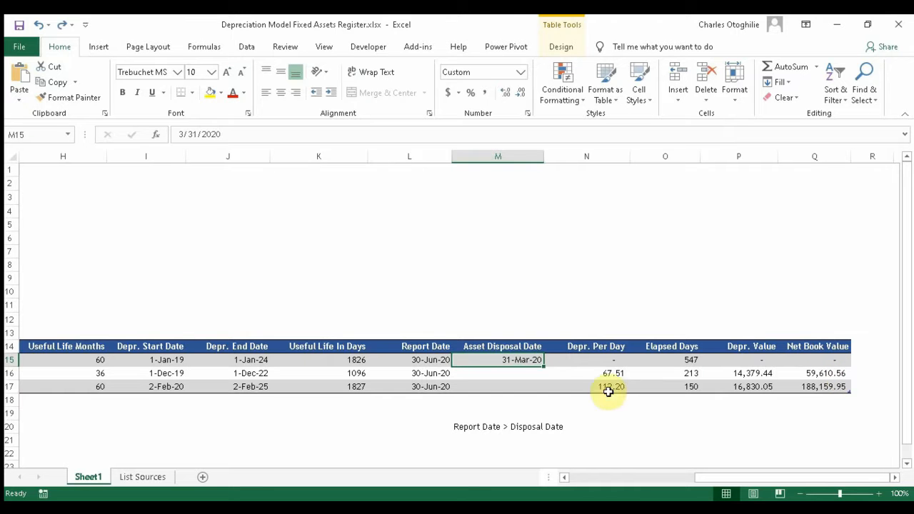
{"action": "left_click", "coordinate": [535, 310]}
{"action": "left_click", "coordinate": [511, 378]}
{"action": "left_click", "coordinate": [516, 359]}
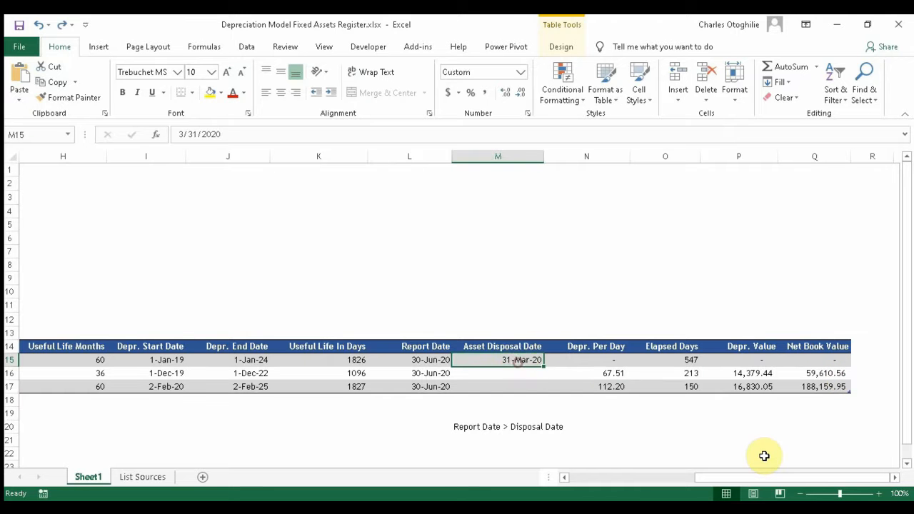
{"action": "key", "text": "Down"}
{"action": "key", "text": "Down"}
{"action": "key", "text": "Up"}
{"action": "key", "text": "Up"}
{"action": "key", "text": "Up"}
{"action": "key", "text": "Down"}
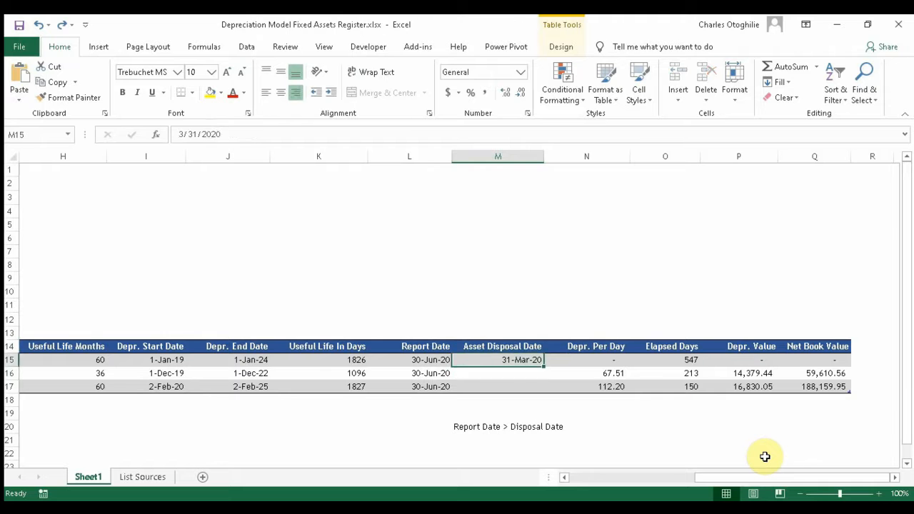
{"action": "key", "text": "Down"}
{"action": "key", "text": "Right"}
{"action": "key", "text": "Down"}
{"action": "key", "text": "Up"}
{"action": "key", "text": "Down"}
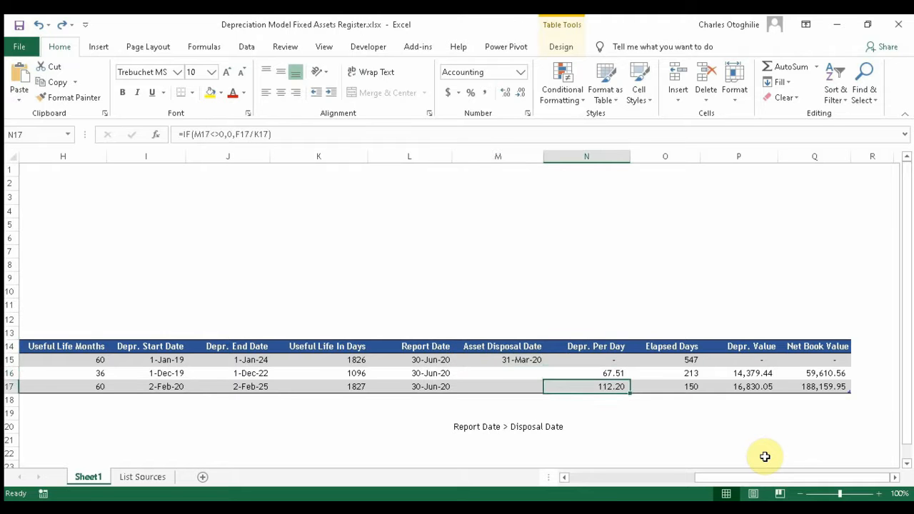
{"action": "key", "text": "Right"}
{"action": "key", "text": "Right"}
{"action": "key", "text": "Up"}
{"action": "key", "text": "Up"}
{"action": "key", "text": "Left"}
{"action": "key", "text": "Left"}
{"action": "key", "text": "Left"}
{"action": "key", "text": "Left"}
{"action": "key", "text": "Right"}
{"action": "key", "text": "Right"}
{"action": "key", "text": "Right"}
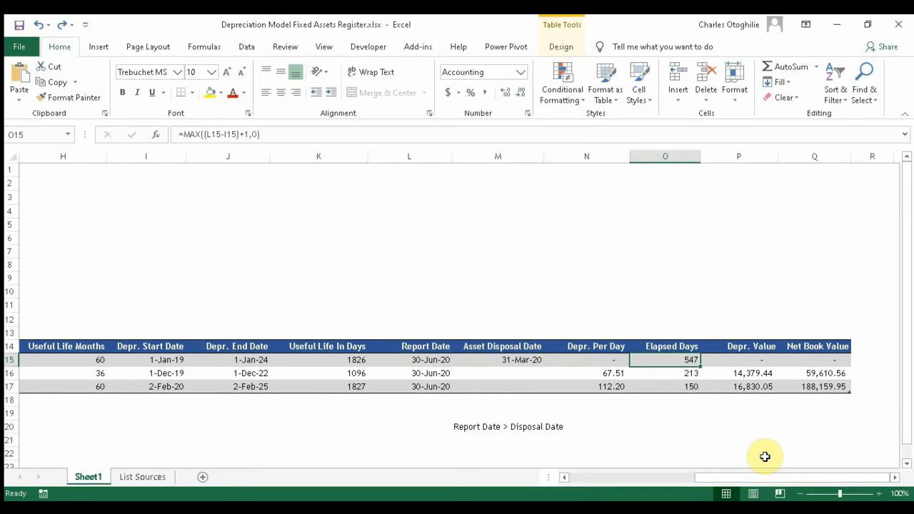
{"action": "key", "text": "Down"}
{"action": "key", "text": "Down"}
{"action": "key", "text": "Down"}
{"action": "key", "text": "Up"}
{"action": "key", "text": "Up"}
{"action": "key", "text": "Up"}
{"action": "key", "text": "Up"}
{"action": "key", "text": "Down"}
{"action": "key", "text": "Down"}
{"action": "key", "text": "Up"}
{"action": "key", "text": "Down"}
{"action": "key", "text": "Down"}
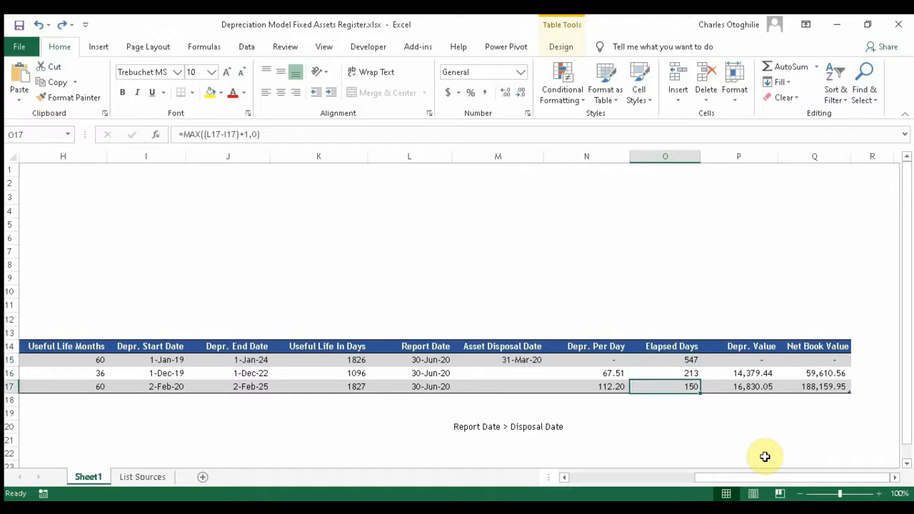
{"action": "key", "text": "Up"}
{"action": "key", "text": "Up"}
{"action": "key", "text": "Down"}
{"action": "key", "text": "Up"}
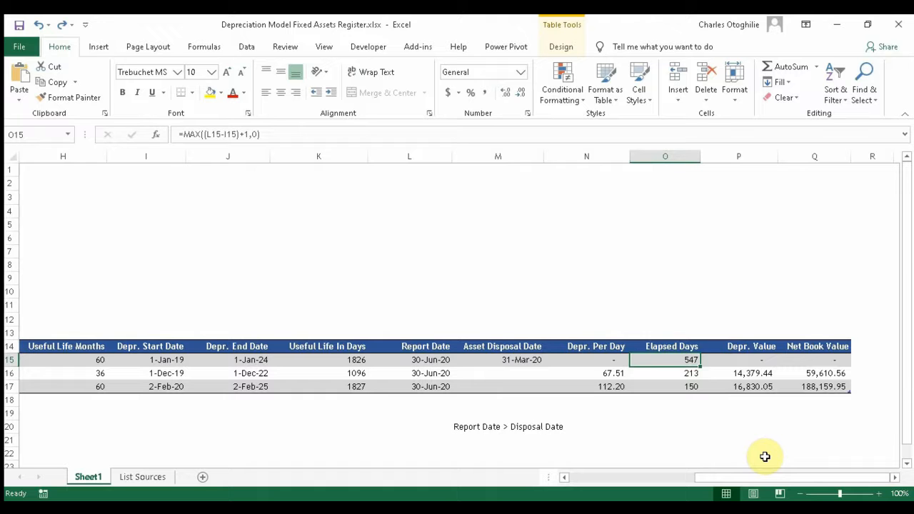
{"action": "left_click", "coordinate": [683, 384]}
{"action": "left_click", "coordinate": [685, 349]}
{"action": "left_click", "coordinate": [690, 384]}
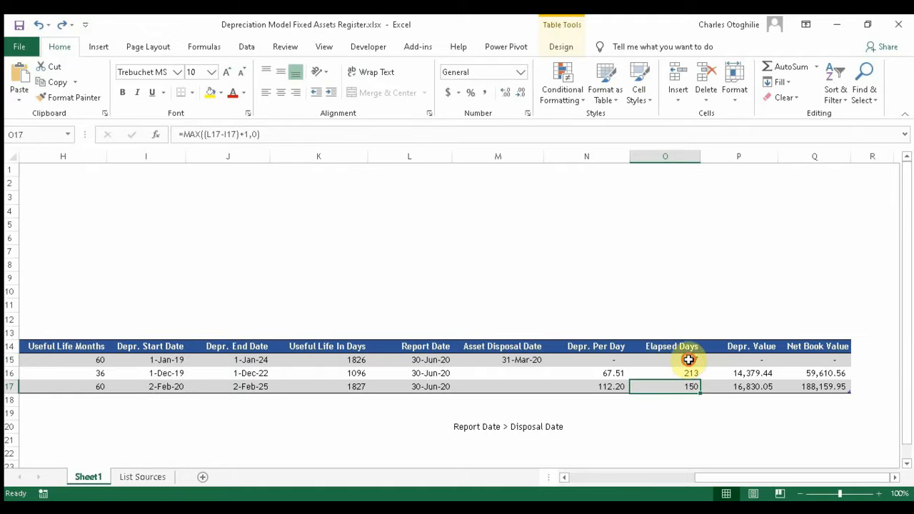
{"action": "left_click", "coordinate": [687, 358]}
Step: Begin an IF around O15's Elapsed Days formula, then cancel and reselect O15
{"action": "left_click", "coordinate": [182, 134]}
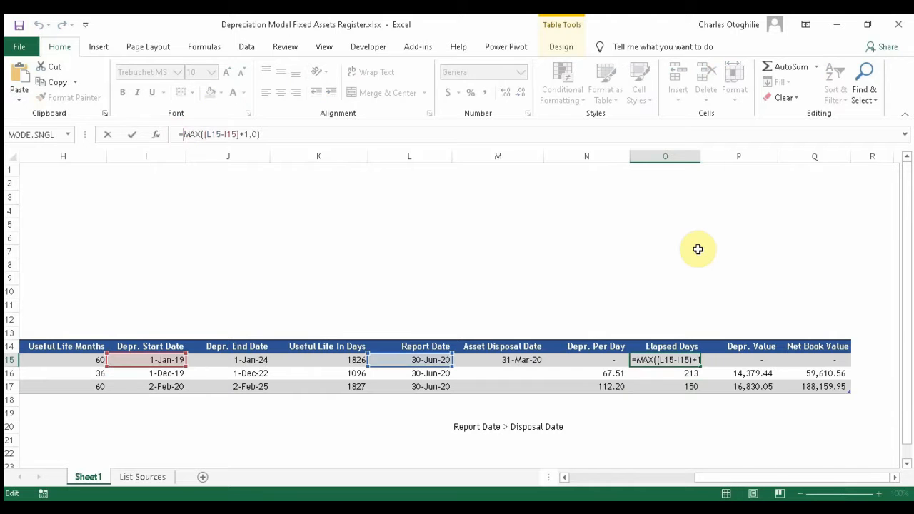
{"action": "type", "text": "if"}
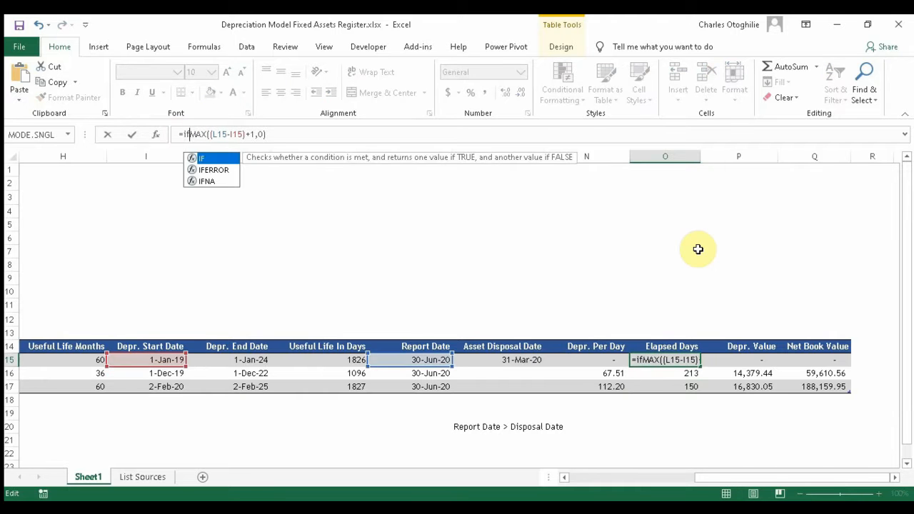
{"action": "type", "text": "("}
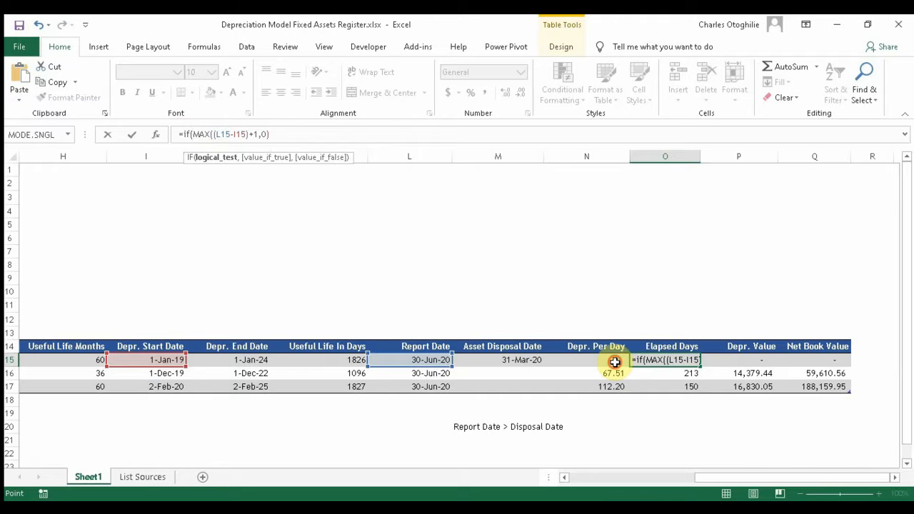
{"action": "left_click", "coordinate": [614, 362]}
{"action": "key", "text": "Escape"}
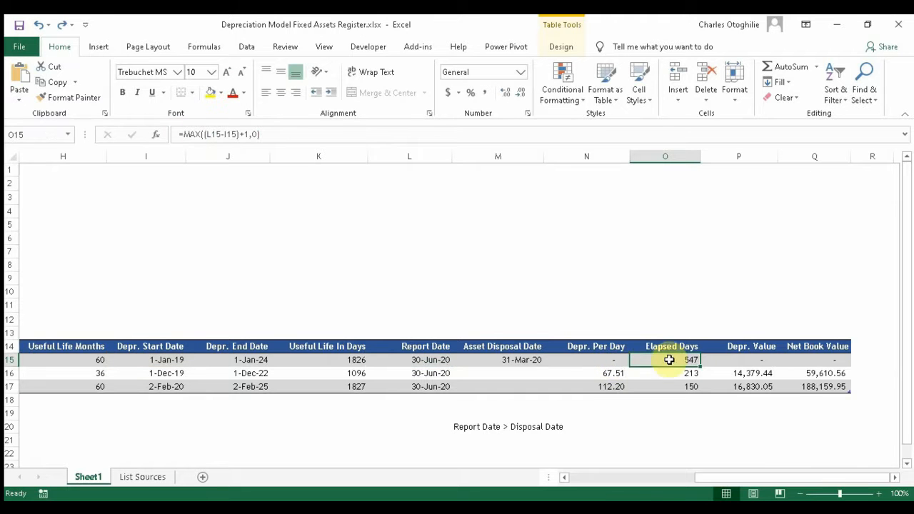
{"action": "left_click", "coordinate": [683, 384]}
{"action": "left_click", "coordinate": [678, 362]}
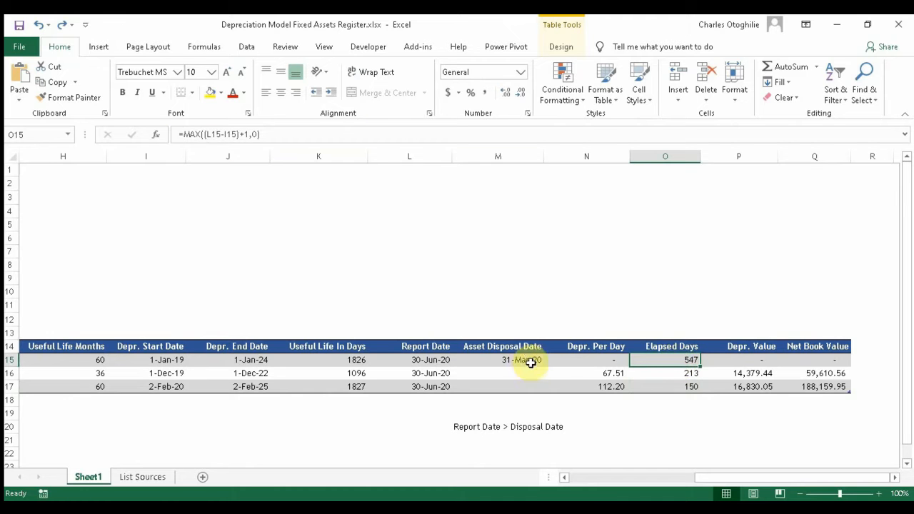
Step: Rewrite O15 as =IF(N15=0,0,MAX((L15-I15)+1,0)) so the disposed asset shows 0 days
{"action": "left_click", "coordinate": [187, 134]}
{"action": "type", "text": "if"}
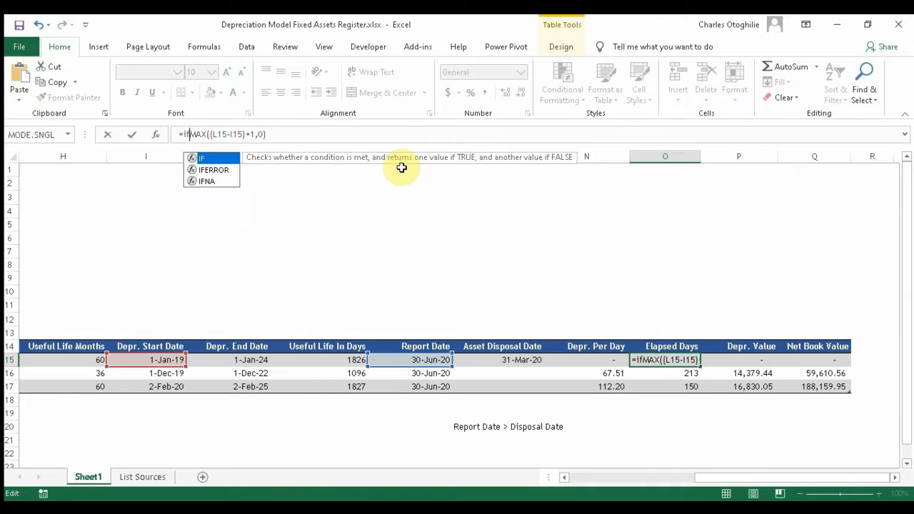
{"action": "type", "text": "("}
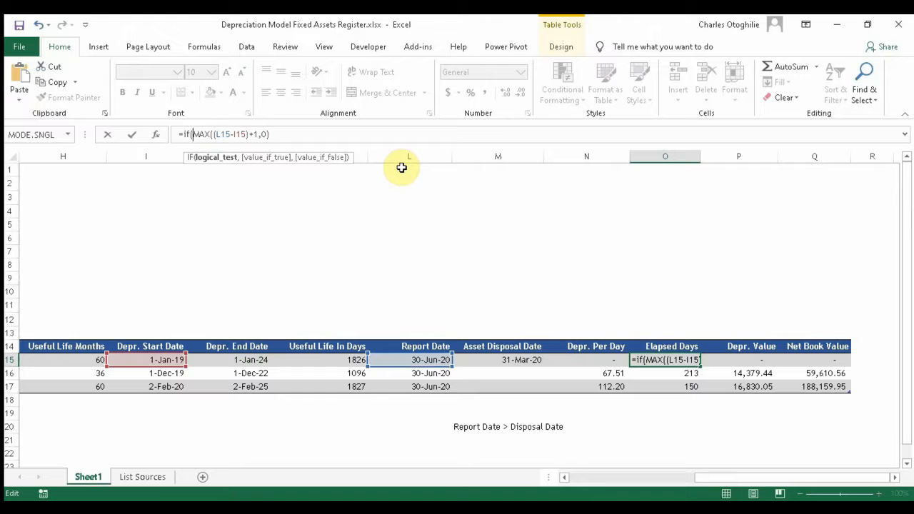
{"action": "type", "text": "n15"}
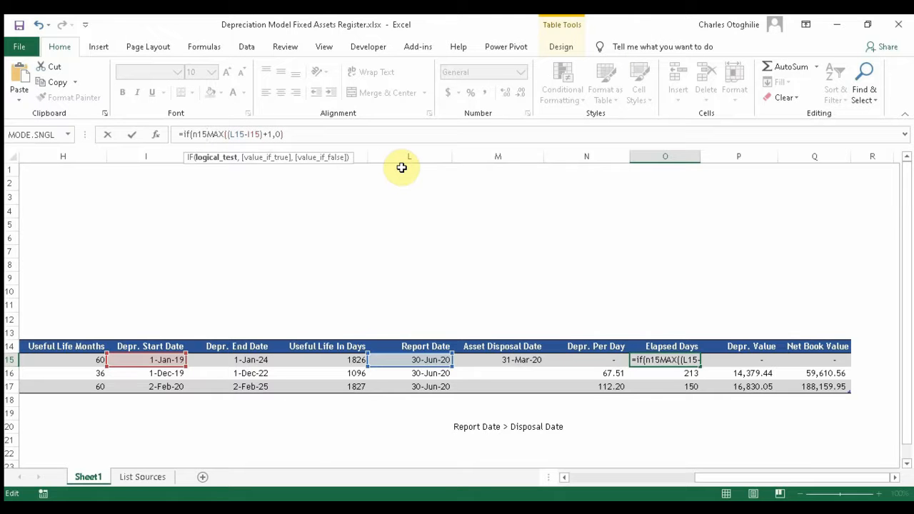
{"action": "type", "text": "=0,"}
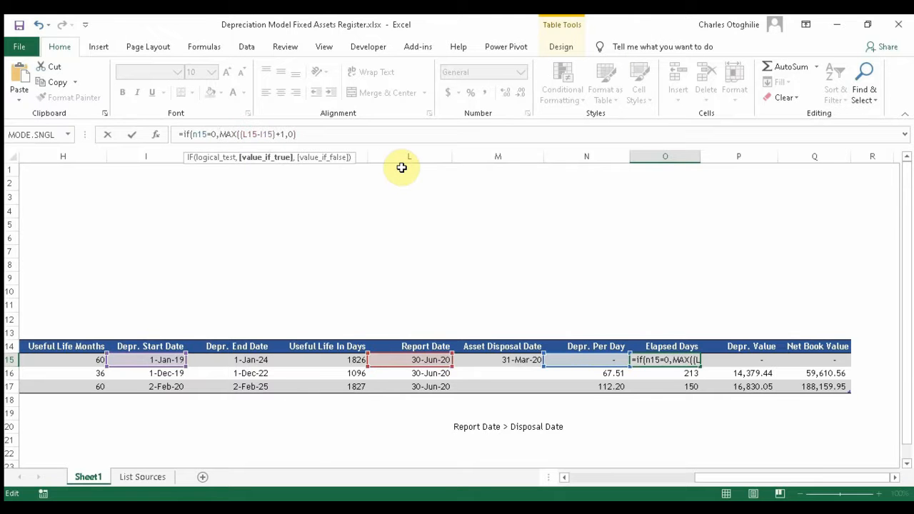
{"action": "type", "text": "0,"}
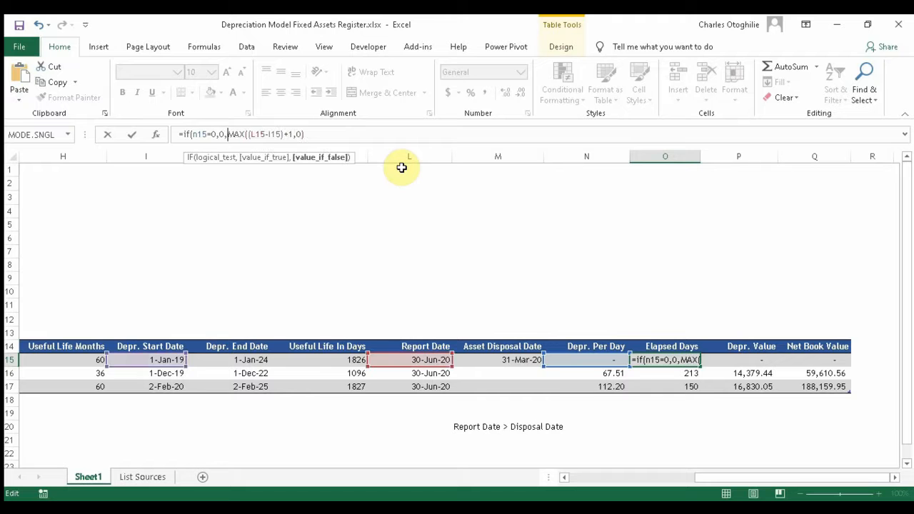
{"action": "left_click", "coordinate": [315, 133], "text": "shift"}
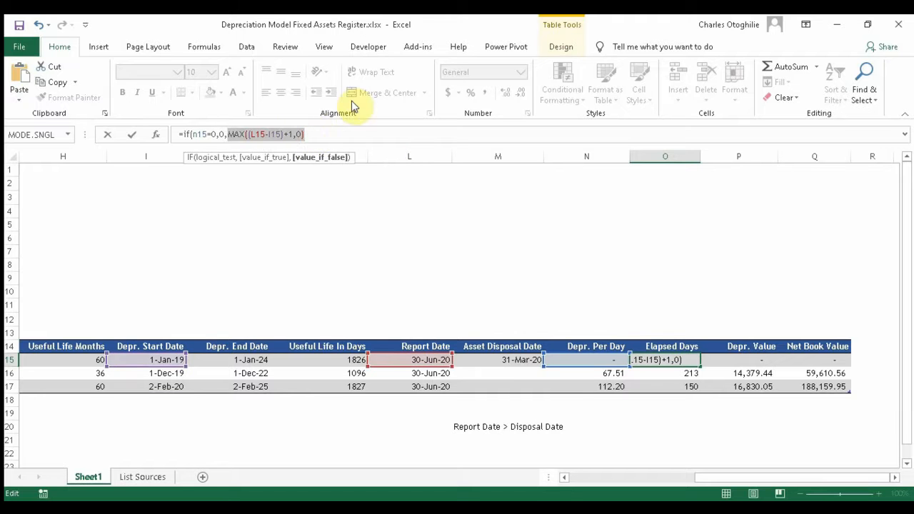
{"action": "left_click", "coordinate": [321, 136]}
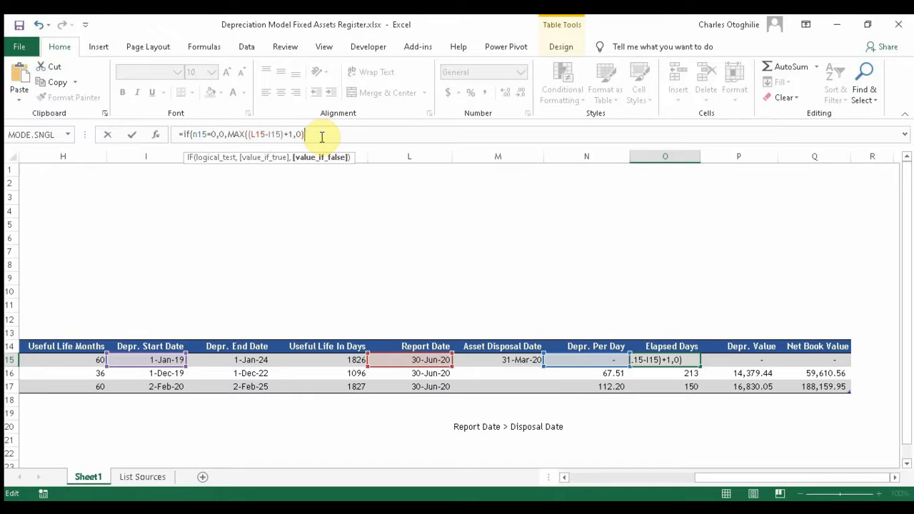
{"action": "type", "text": ")"}
{"action": "key", "text": "Return"}
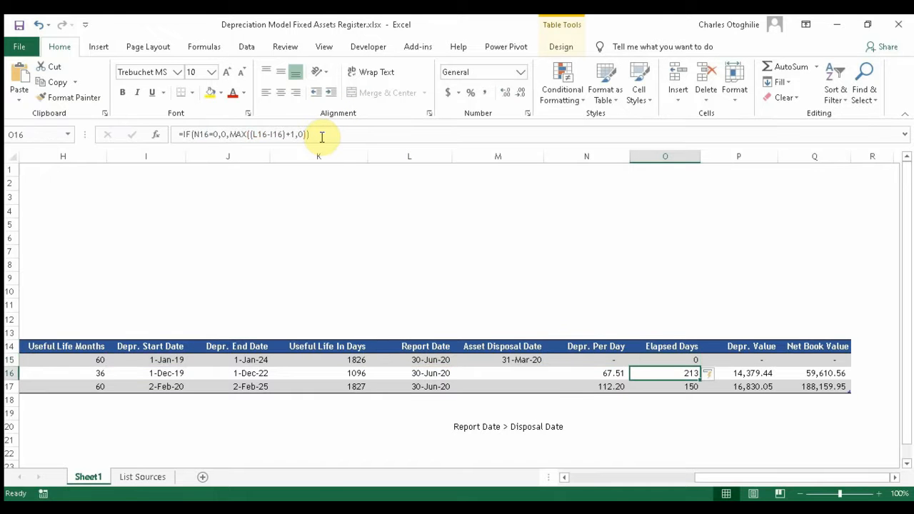
{"action": "key", "text": "Up"}
{"action": "key", "text": "Down"}
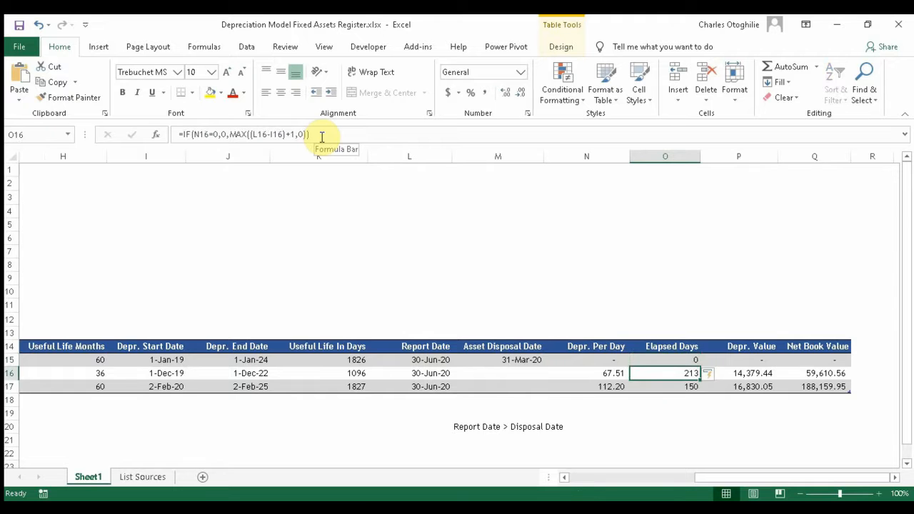
{"action": "key", "text": "Up"}
{"action": "key", "text": "Up"}
{"action": "key", "text": "Down"}
{"action": "key", "text": "Down"}
{"action": "key", "text": "Down"}
{"action": "key", "text": "Down"}
{"action": "key", "text": "Up"}
{"action": "key", "text": "Up"}
{"action": "key", "text": "Up"}
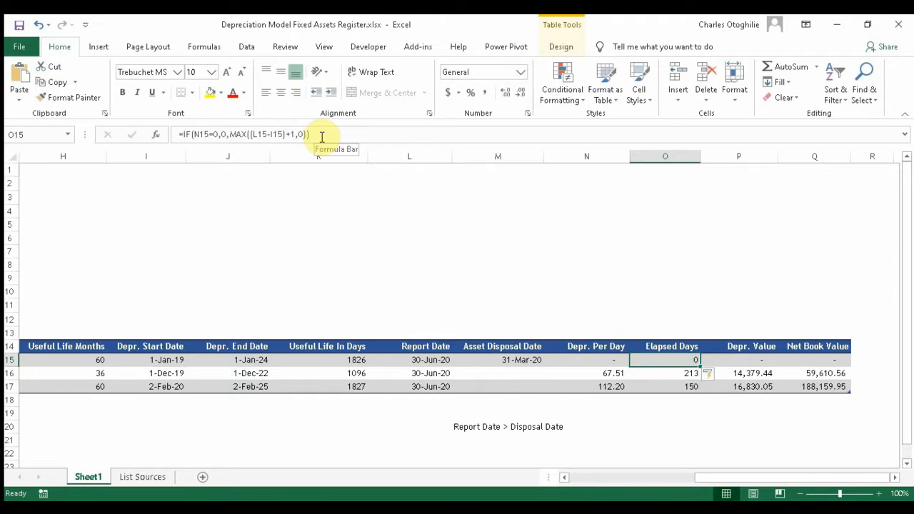
{"action": "key", "text": "Left"}
{"action": "key", "text": "Left"}
{"action": "key", "text": "Left"}
{"action": "key", "text": "Left"}
{"action": "key", "text": "Left"}
{"action": "key", "text": "Right"}
{"action": "key", "text": "Right"}
{"action": "key", "text": "Right"}
{"action": "key", "text": "Right"}
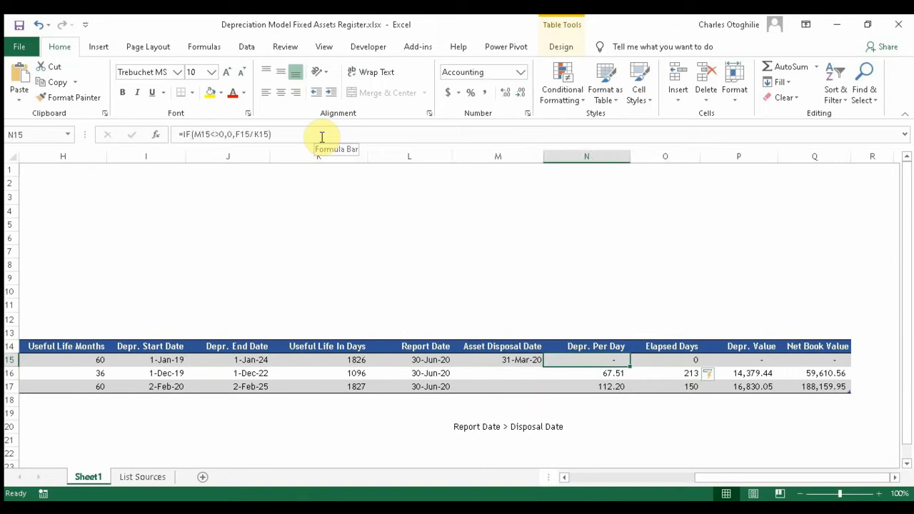
{"action": "key", "text": "Left"}
{"action": "key", "text": "Left"}
{"action": "key", "text": "Left"}
{"action": "key", "text": "Left"}
{"action": "key", "text": "Left"}
{"action": "key", "text": "Right"}
{"action": "key", "text": "Right"}
{"action": "key", "text": "Right"}
{"action": "key", "text": "Right"}
{"action": "key", "text": "Right"}
{"action": "key", "text": "Left"}
{"action": "key", "text": "Left"}
{"action": "key", "text": "Left"}
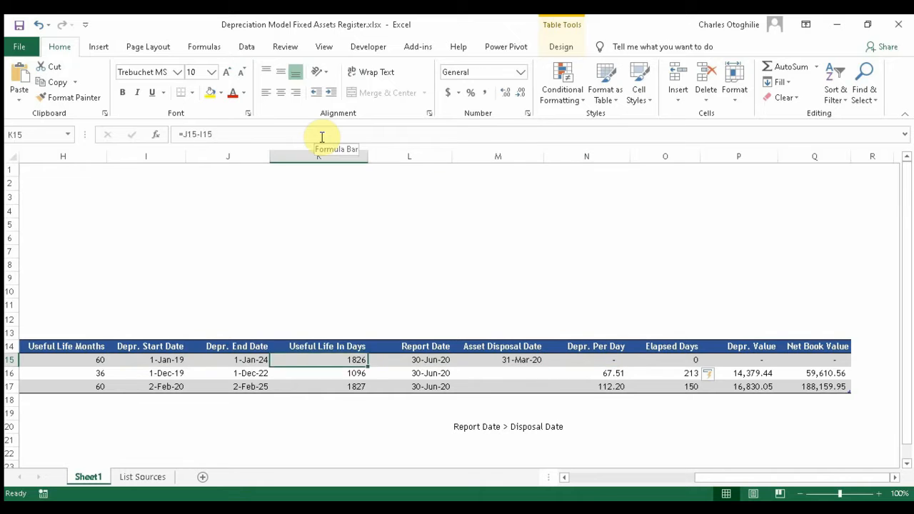
{"action": "key", "text": "Left"}
{"action": "key", "text": "Right"}
{"action": "key", "text": "Right"}
{"action": "key", "text": "Right"}
{"action": "key", "text": "Right"}
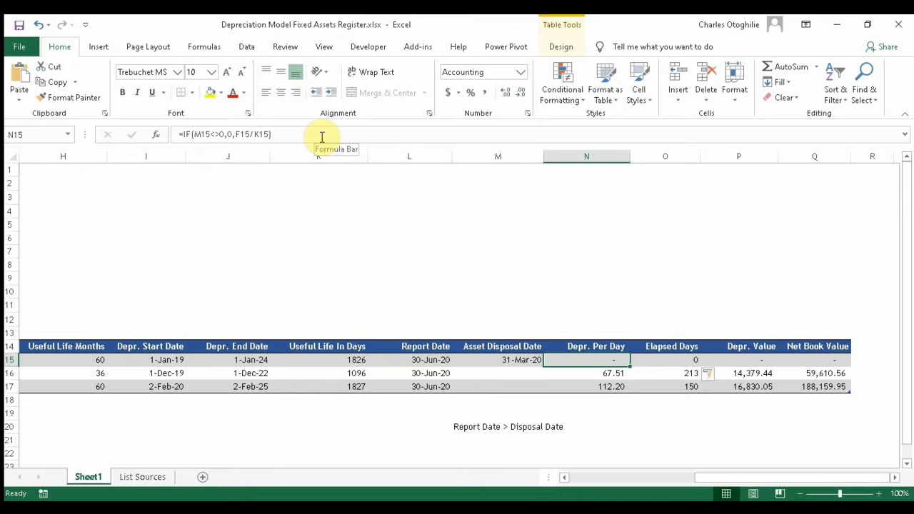
{"action": "key", "text": "Right"}
{"action": "key", "text": "Right"}
{"action": "key", "text": "Right"}
{"action": "key", "text": "Left"}
{"action": "key", "text": "Left"}
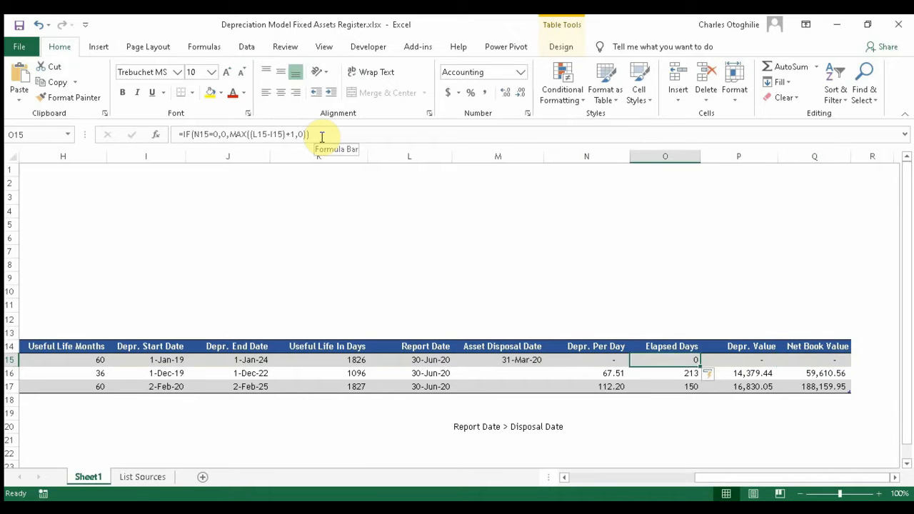
{"action": "key", "text": "Left"}
{"action": "key", "text": "Left"}
{"action": "key", "text": "Left"}
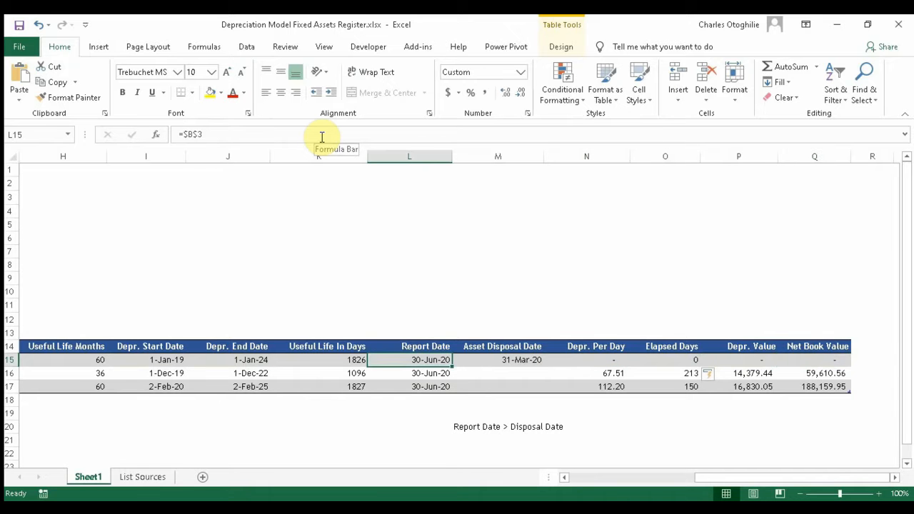
{"action": "key", "text": "Down"}
{"action": "key", "text": "Down"}
{"action": "key", "text": "Up"}
{"action": "key", "text": "Up"}
{"action": "key", "text": "Down"}
{"action": "key", "text": "Down"}
{"action": "key", "text": "Up"}
{"action": "key", "text": "Up"}
{"action": "key", "text": "Up"}
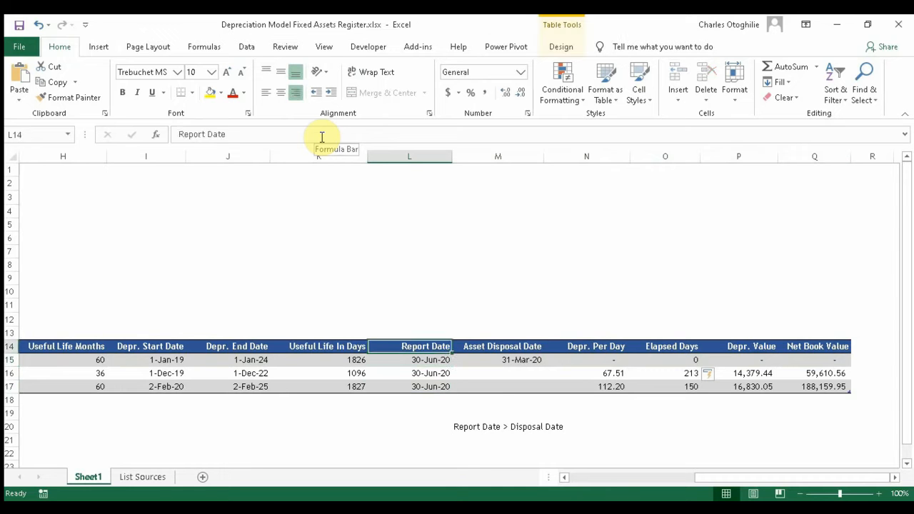
{"action": "key", "text": "Down"}
{"action": "key", "text": "Down"}
{"action": "key", "text": "Down"}
{"action": "key", "text": "Up"}
{"action": "key", "text": "Up"}
{"action": "key", "text": "Up"}
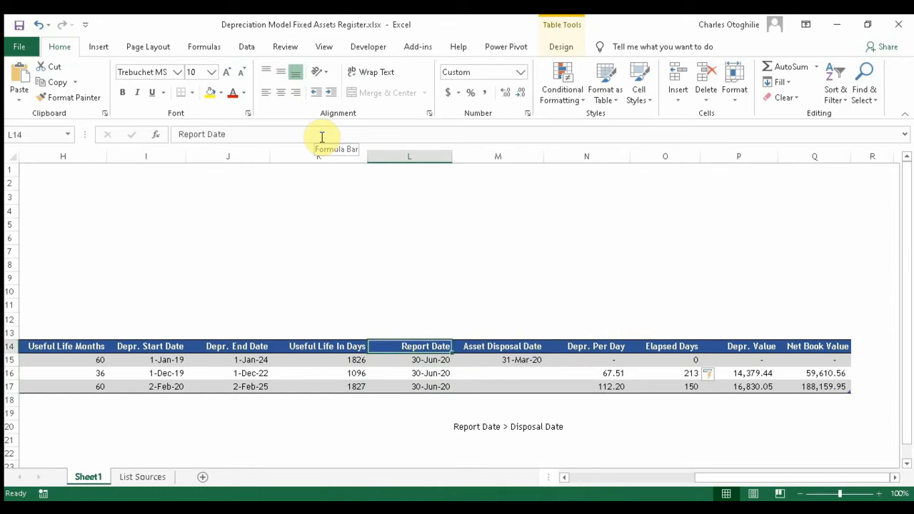
{"action": "key", "text": "Right"}
{"action": "key", "text": "Down"}
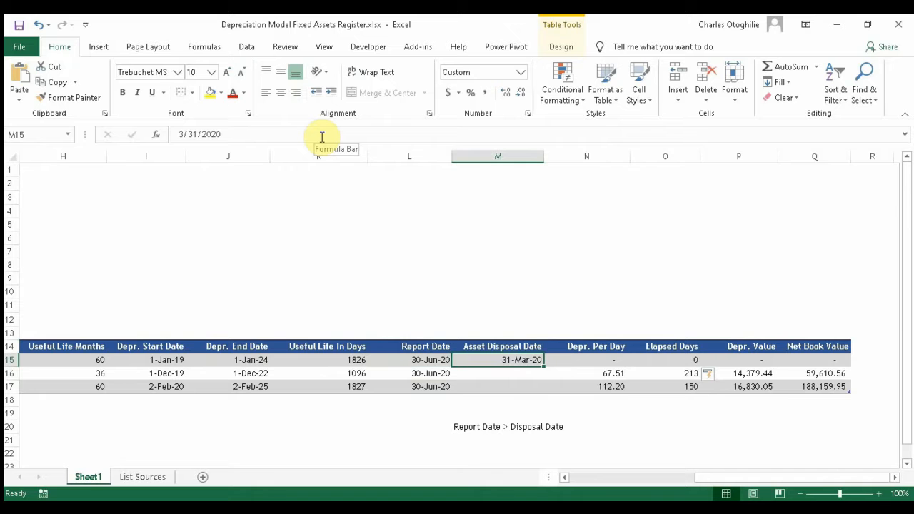
{"action": "key", "text": "Left"}
{"action": "key", "text": "Left"}
{"action": "key", "text": "Left"}
{"action": "key", "text": "Left"}
{"action": "key", "text": "Left"}
{"action": "key", "text": "Left"}
{"action": "key", "text": "Left"}
{"action": "key", "text": "Left"}
{"action": "key", "text": "Left"}
{"action": "key", "text": "Left"}
{"action": "key", "text": "Left"}
{"action": "key", "text": "Left"}
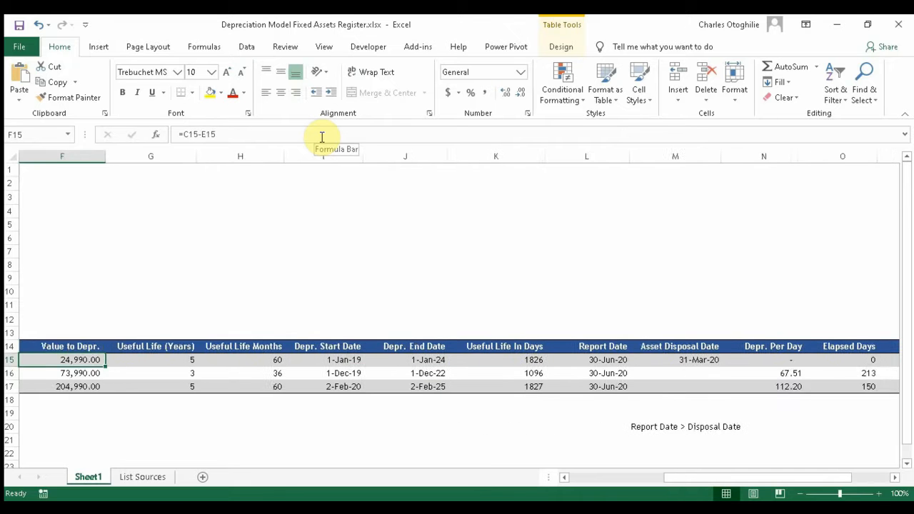
Step: Change the Report Date in B3 to 1-Jan-2020
{"action": "key", "text": "Up"}
{"action": "key", "text": "Up"}
{"action": "key", "text": "Up"}
{"action": "key", "text": "Up"}
{"action": "key", "text": "Up"}
{"action": "key", "text": "Up"}
{"action": "key", "text": "Up"}
{"action": "key", "text": "Up"}
{"action": "key", "text": "Up"}
{"action": "key", "text": "Up"}
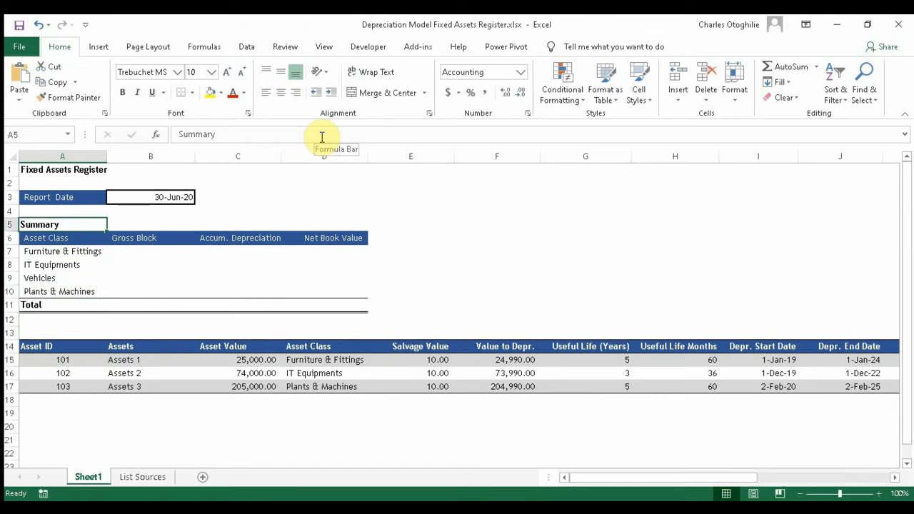
{"action": "key", "text": "Right"}
{"action": "key", "text": "Up"}
{"action": "key", "text": "Up"}
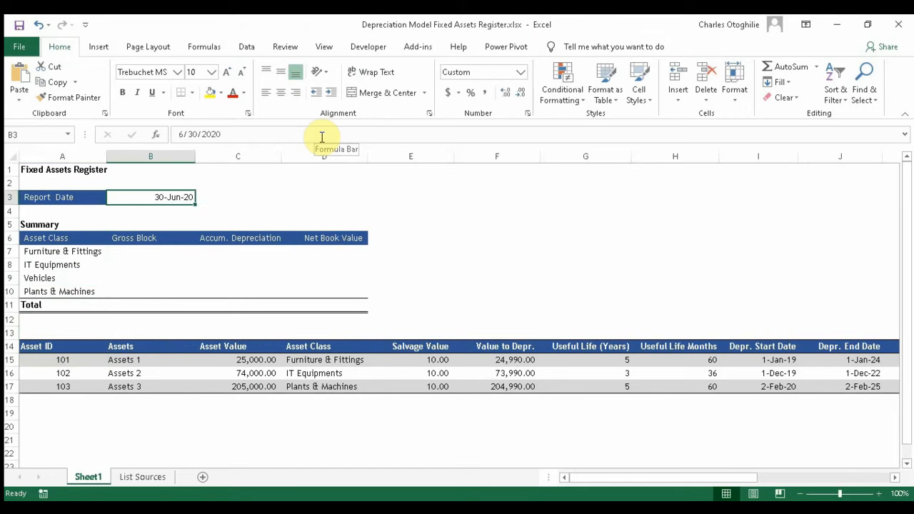
{"action": "type", "text": "1-Ja"}
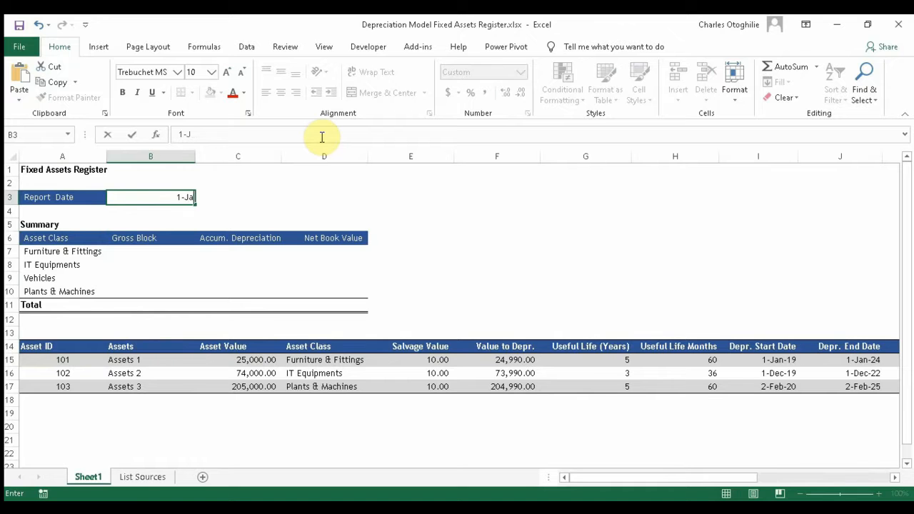
{"action": "type", "text": "n-2020"}
{"action": "key", "text": "Return"}
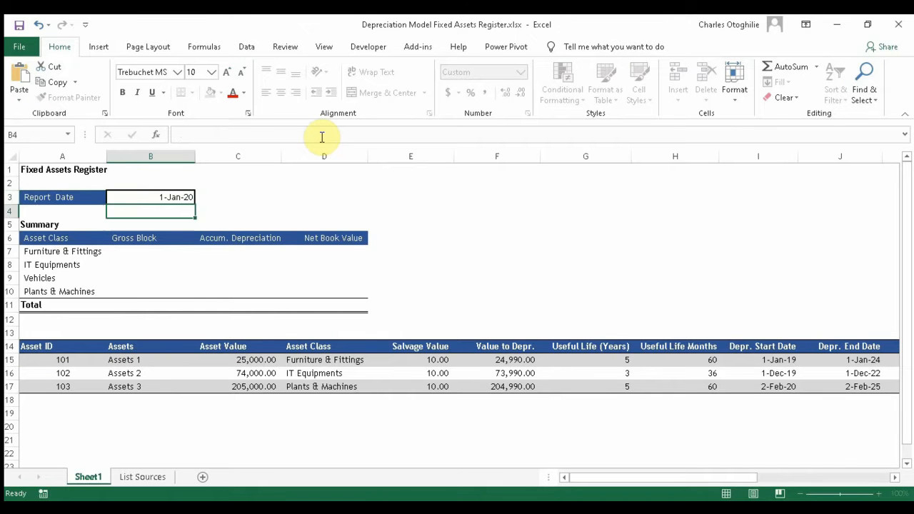
Step: Review the recalculated asset rows and their Report Date cells linked to B3
{"action": "key", "text": "Down"}
{"action": "key", "text": "Down"}
{"action": "key", "text": "Down"}
{"action": "key", "text": "Down"}
{"action": "key", "text": "Down"}
{"action": "key", "text": "Down"}
{"action": "key", "text": "Down"}
{"action": "key", "text": "Down"}
{"action": "key", "text": "Down"}
{"action": "key", "text": "Down"}
{"action": "key", "text": "Down"}
{"action": "key", "text": "Down"}
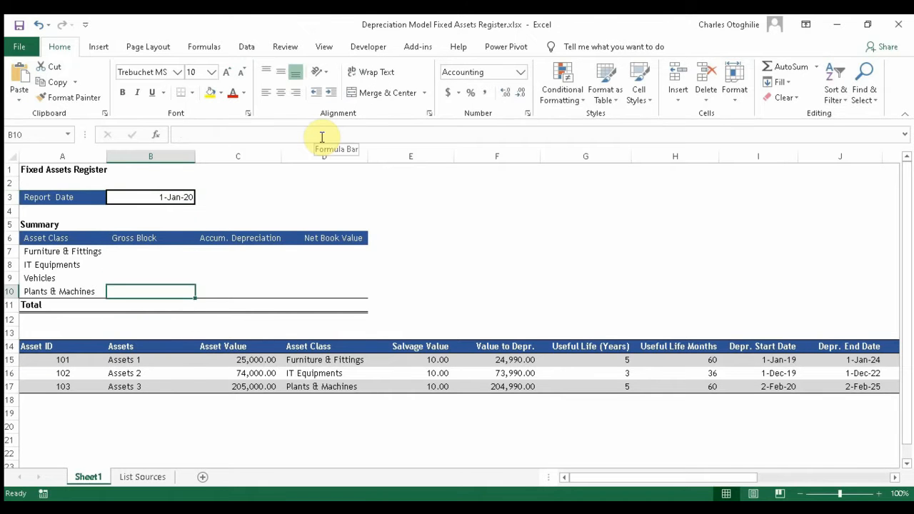
{"action": "key", "text": "Right"}
{"action": "key", "text": "Right"}
{"action": "key", "text": "Right"}
{"action": "key", "text": "Right"}
{"action": "key", "text": "Right"}
{"action": "key", "text": "Right"}
{"action": "key", "text": "Right"}
{"action": "key", "text": "Right"}
{"action": "key", "text": "Right"}
{"action": "key", "text": "Right"}
{"action": "key", "text": "Right"}
{"action": "key", "text": "Right"}
{"action": "key", "text": "Right"}
{"action": "key", "text": "Right"}
{"action": "key", "text": "Right"}
{"action": "key", "text": "Right"}
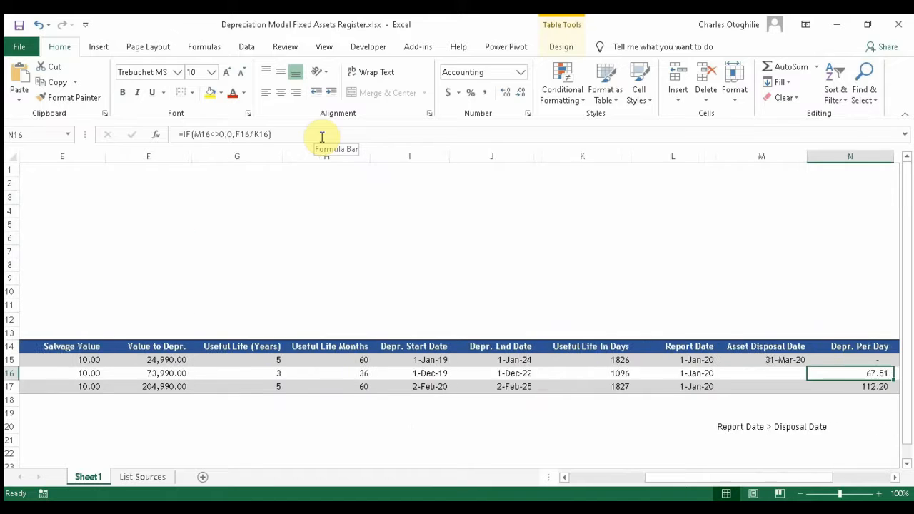
{"action": "key", "text": "Left"}
{"action": "key", "text": "Left"}
{"action": "key", "text": "Left"}
{"action": "key", "text": "Left"}
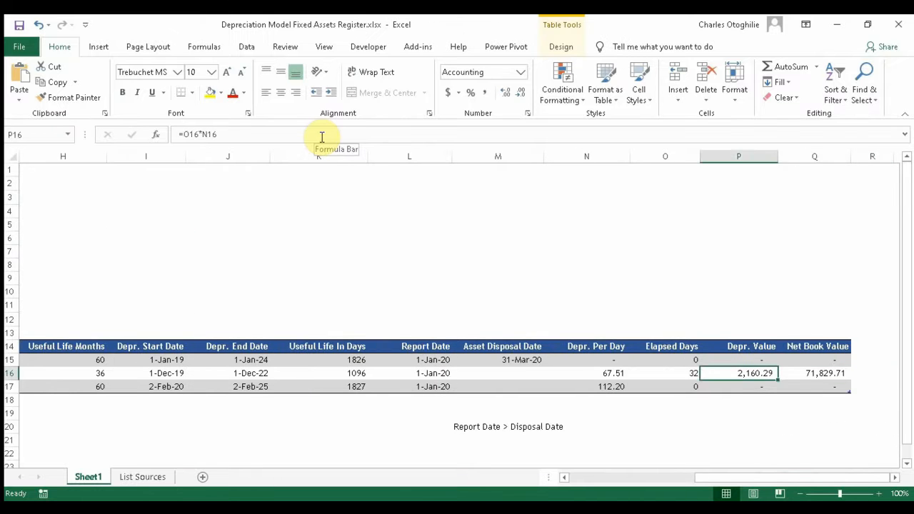
{"action": "key", "text": "Up"}
{"action": "key", "text": "Up"}
{"action": "key", "text": "Left"}
{"action": "key", "text": "Left"}
{"action": "key", "text": "Down"}
{"action": "key", "text": "Right"}
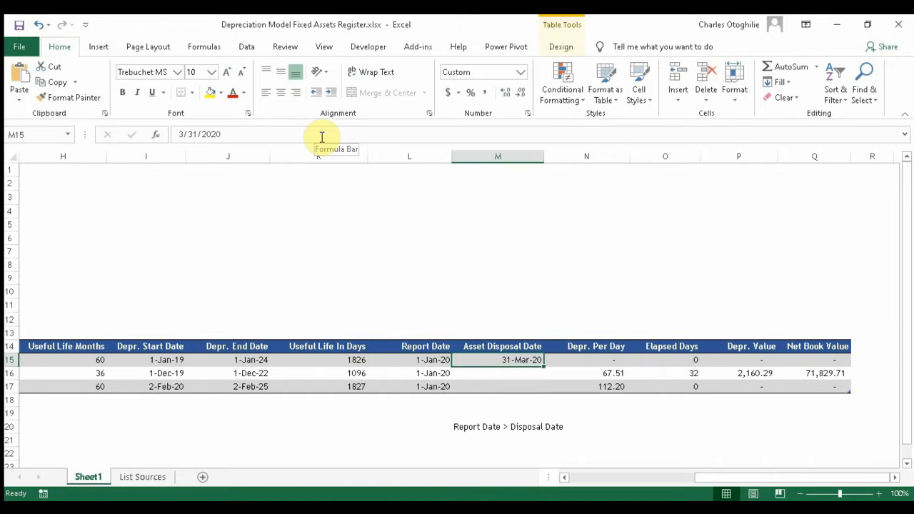
{"action": "key", "text": "Left"}
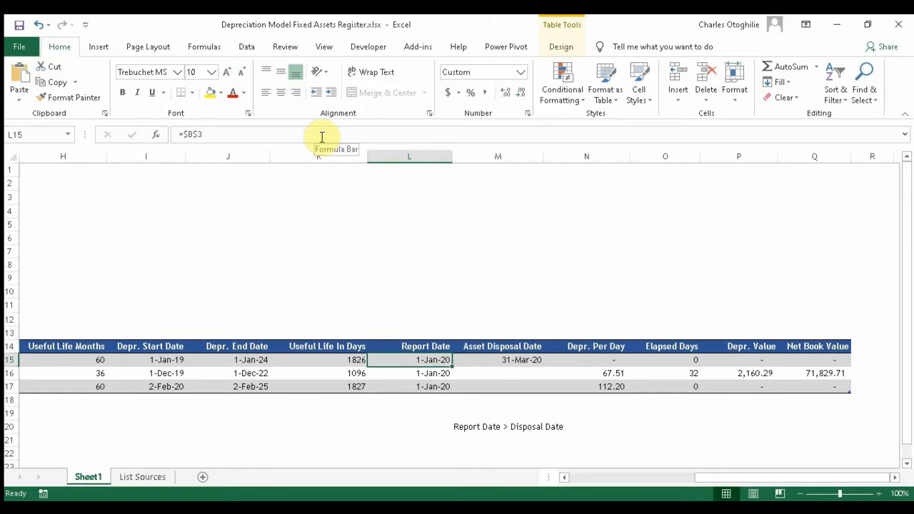
{"action": "key", "text": "Down"}
{"action": "key", "text": "Down"}
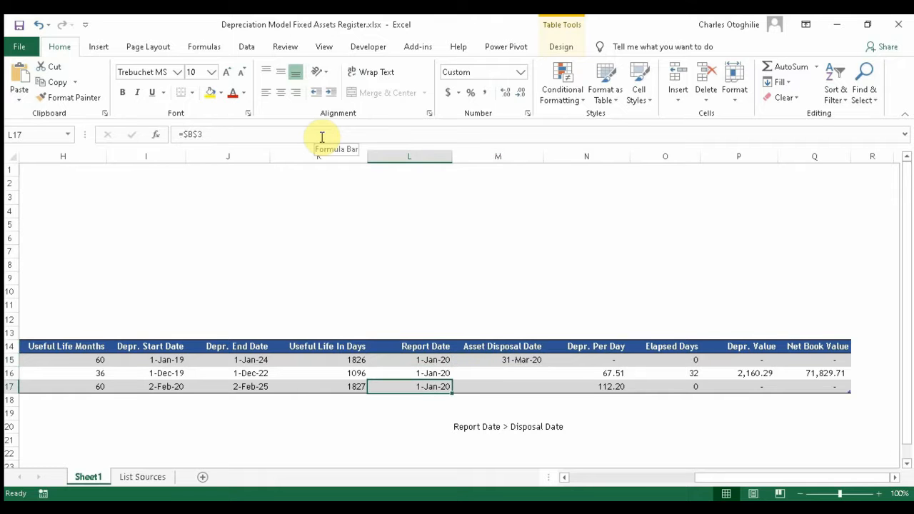
{"action": "key", "text": "Up"}
{"action": "key", "text": "Up"}
Step: Compare the first asset's report date in L15 against its disposal date in M15
{"action": "key", "text": "Right"}
{"action": "key", "text": "Right"}
{"action": "key", "text": "Left"}
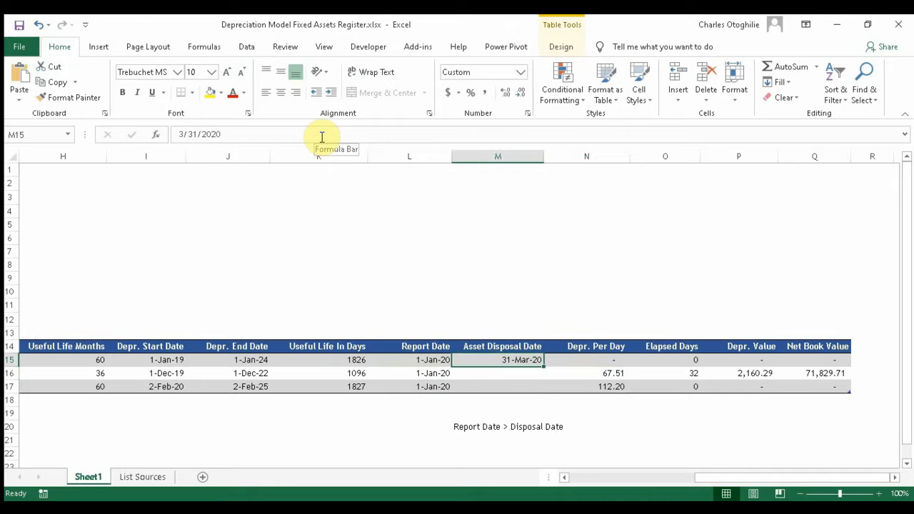
{"action": "key", "text": "Left"}
{"action": "key", "text": "Right"}
{"action": "key", "text": "Right"}
{"action": "key", "text": "Right"}
{"action": "key", "text": "Right"}
{"action": "key", "text": "Right"}
{"action": "key", "text": "Left"}
{"action": "key", "text": "Left"}
{"action": "key", "text": "Left"}
{"action": "key", "text": "Left"}
{"action": "key", "text": "Left"}
{"action": "key", "text": "Left"}
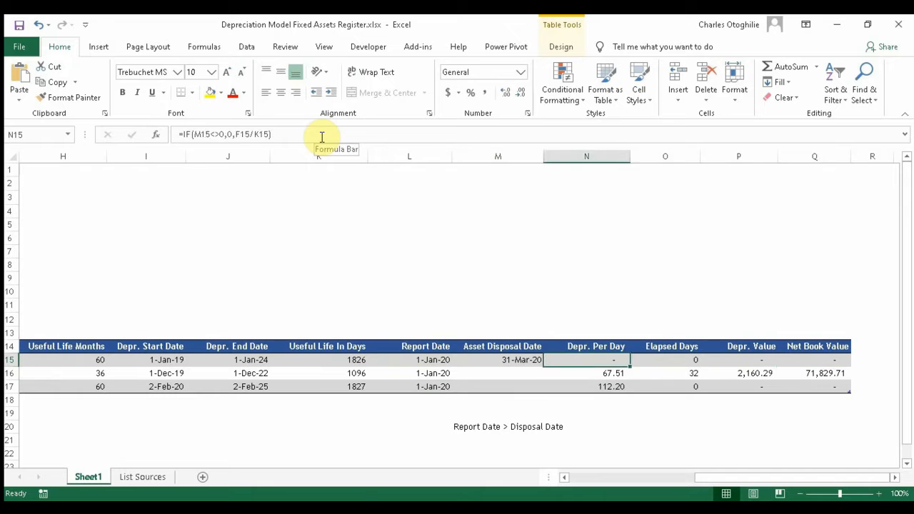
{"action": "key", "text": "Right"}
{"action": "key", "text": "Right"}
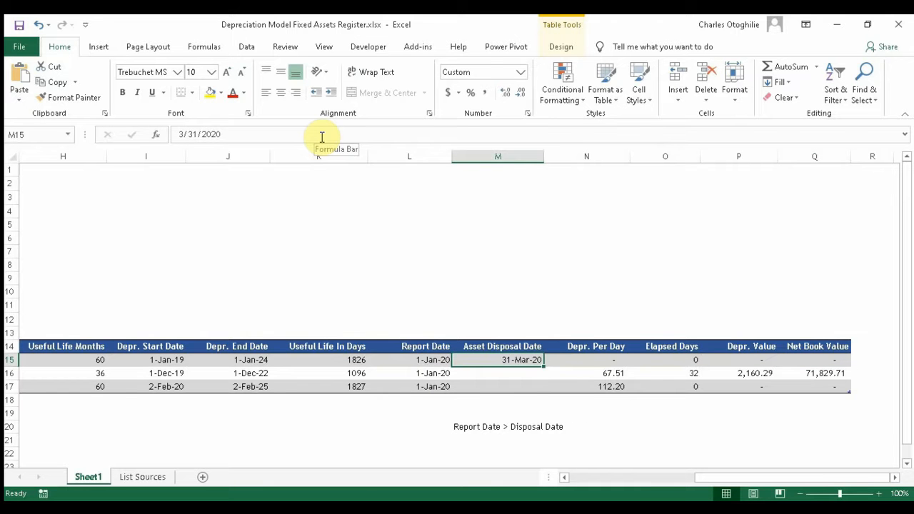
{"action": "key", "text": "Left"}
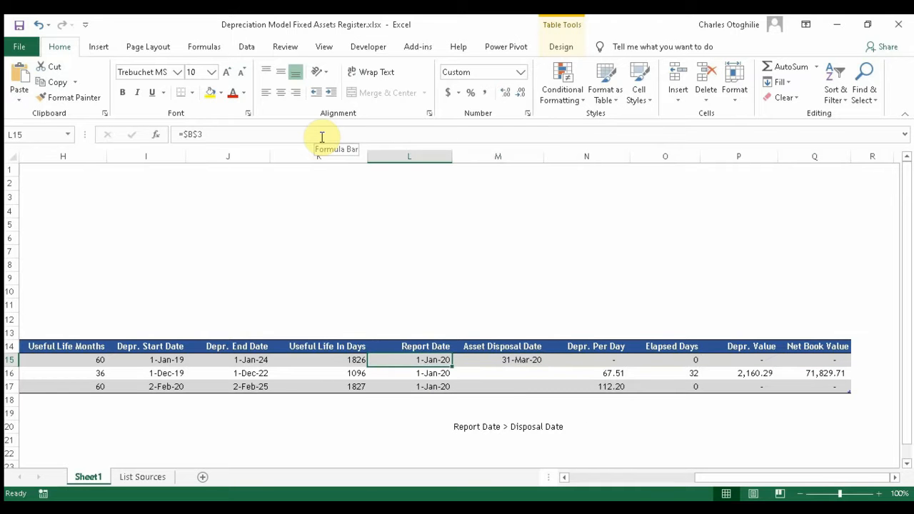
{"action": "key", "text": "Right"}
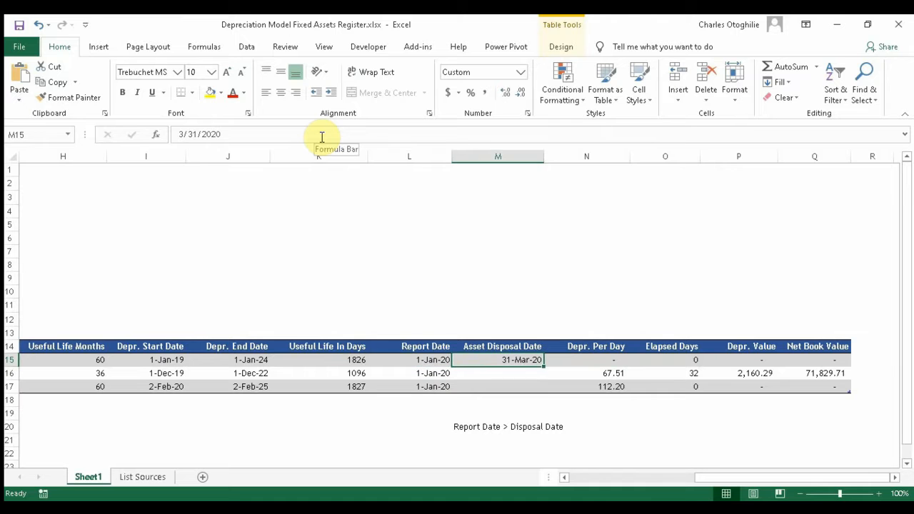
{"action": "key", "text": "Right"}
{"action": "key", "text": "Right"}
{"action": "key", "text": "Right"}
{"action": "key", "text": "Right"}
{"action": "key", "text": "Left"}
{"action": "key", "text": "Left"}
{"action": "key", "text": "Left"}
{"action": "key", "text": "Left"}
{"action": "key", "text": "Left"}
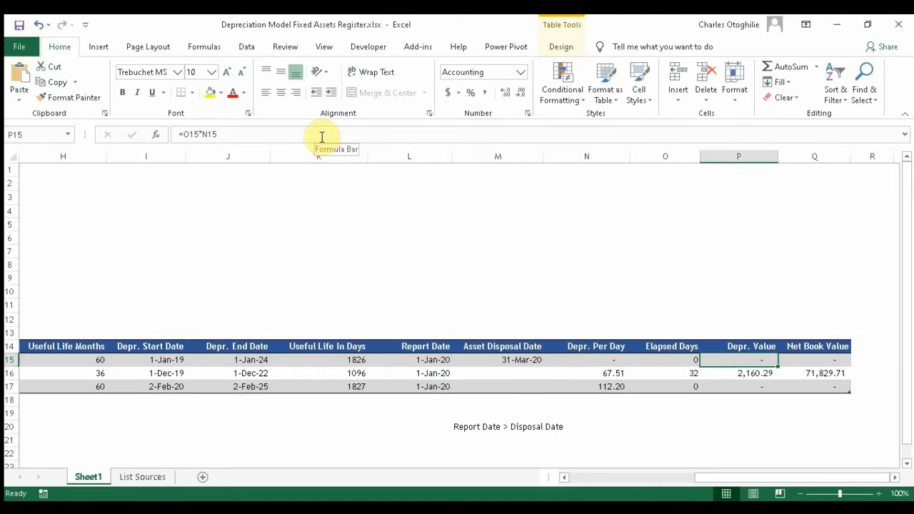
{"action": "key", "text": "Right"}
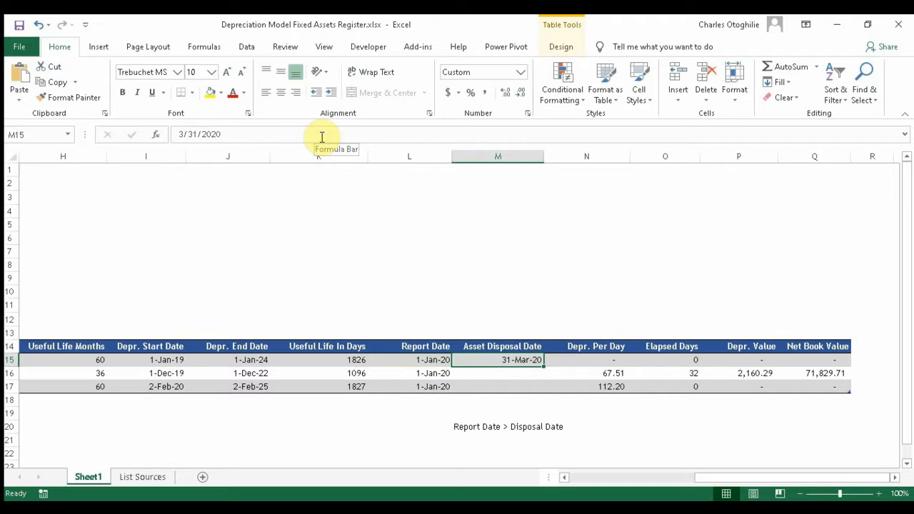
{"action": "key", "text": "Left"}
Step: Read the M20 note and begin editing N15's =IF(M15<>0,0,F15/K15) formula
{"action": "left_click", "coordinate": [480, 426]}
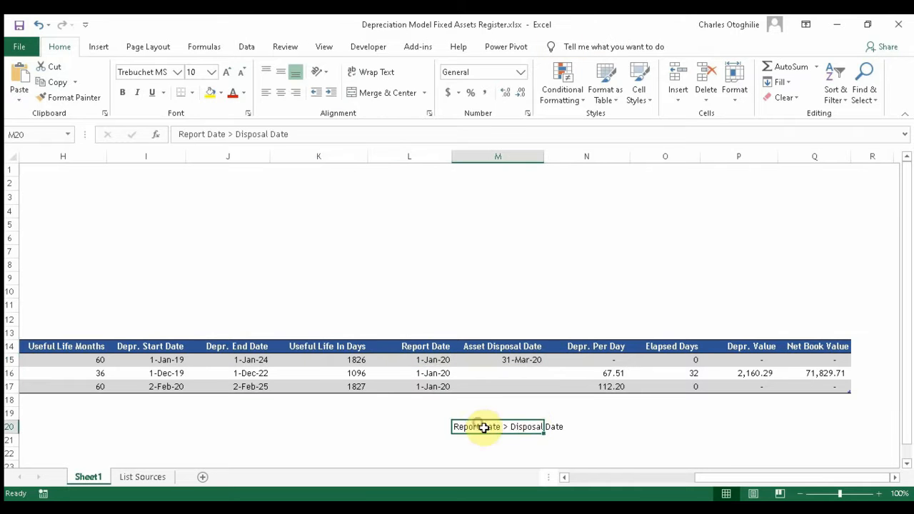
{"action": "left_click", "coordinate": [577, 428]}
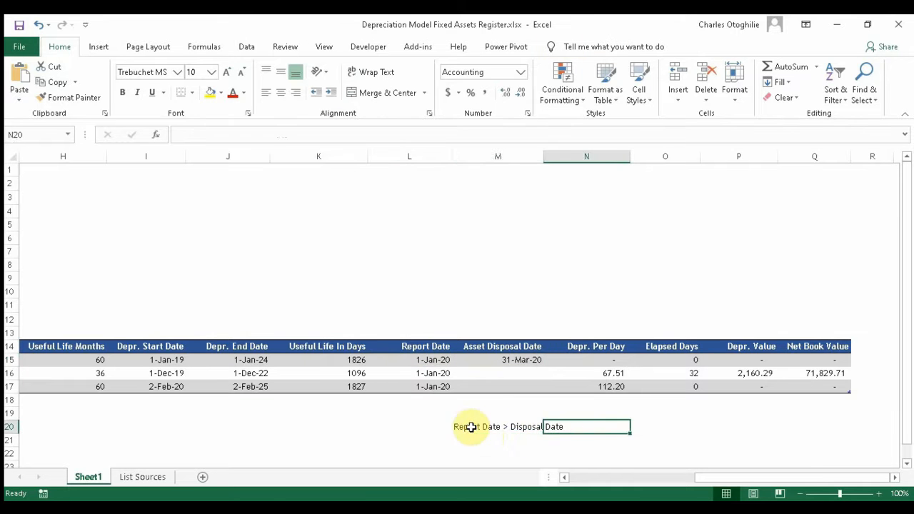
{"action": "left_click", "coordinate": [507, 359]}
{"action": "left_click", "coordinate": [604, 363]}
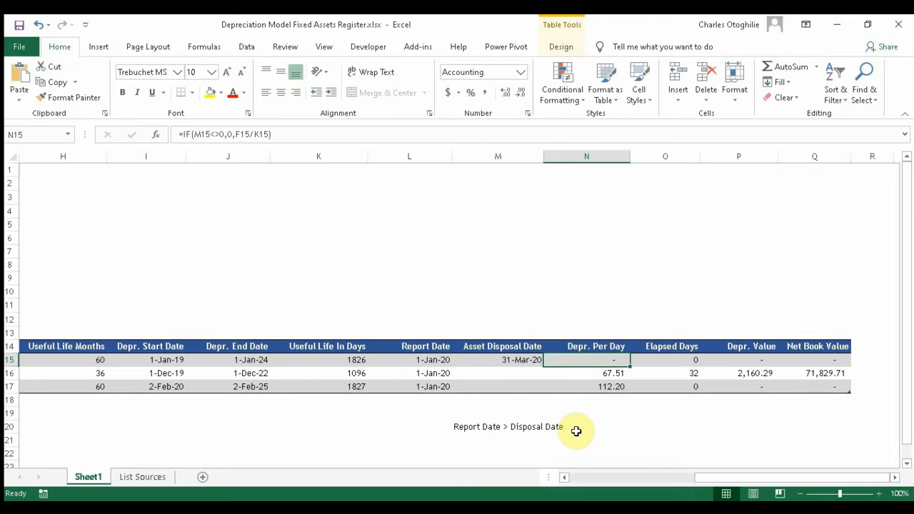
{"action": "left_click", "coordinate": [209, 134]}
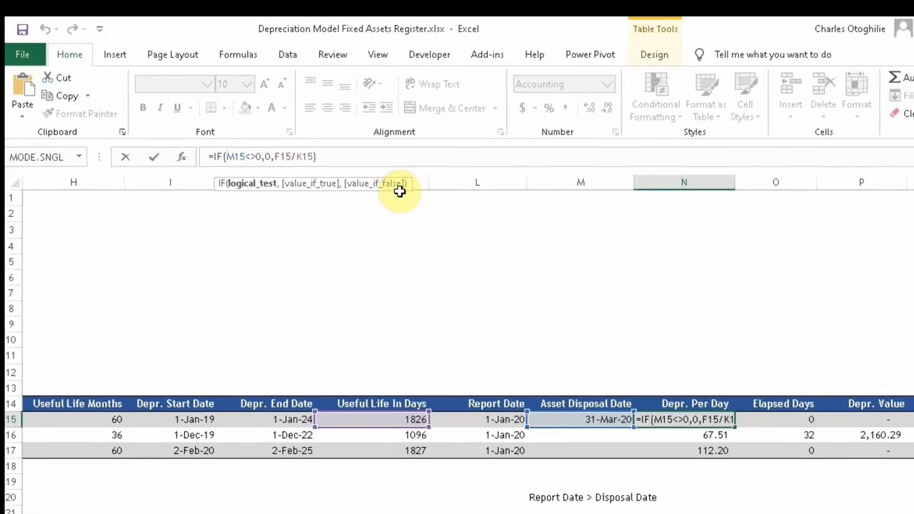
Step: Change N15 to =IF(AND(L15>M15,M15<>0),0,F15/K15)
{"action": "type", "text": "and"}
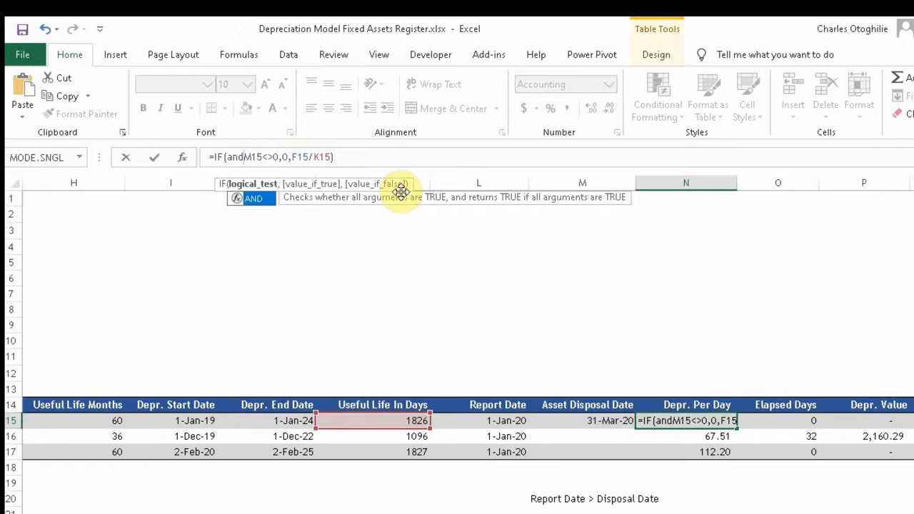
{"action": "type", "text": "9"}
{"action": "key", "text": "BackSpace"}
{"action": "type", "text": "("}
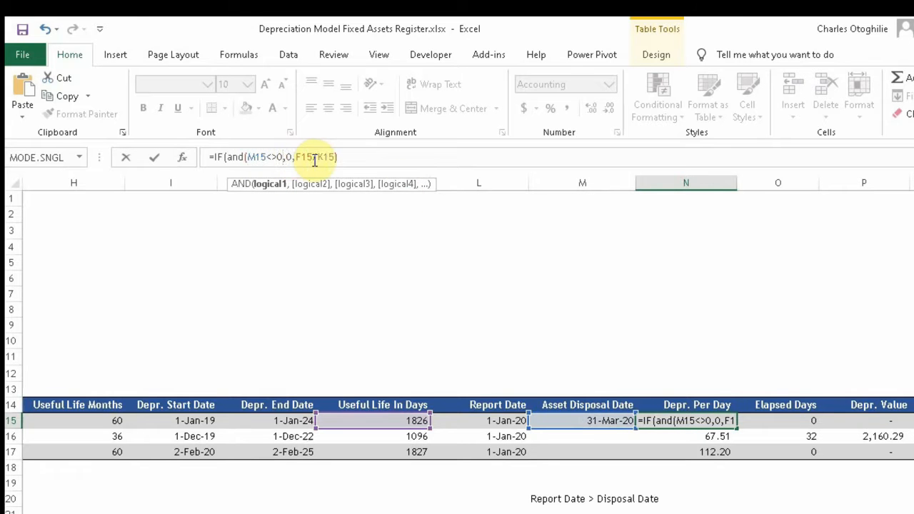
{"action": "type", "text": ")"}
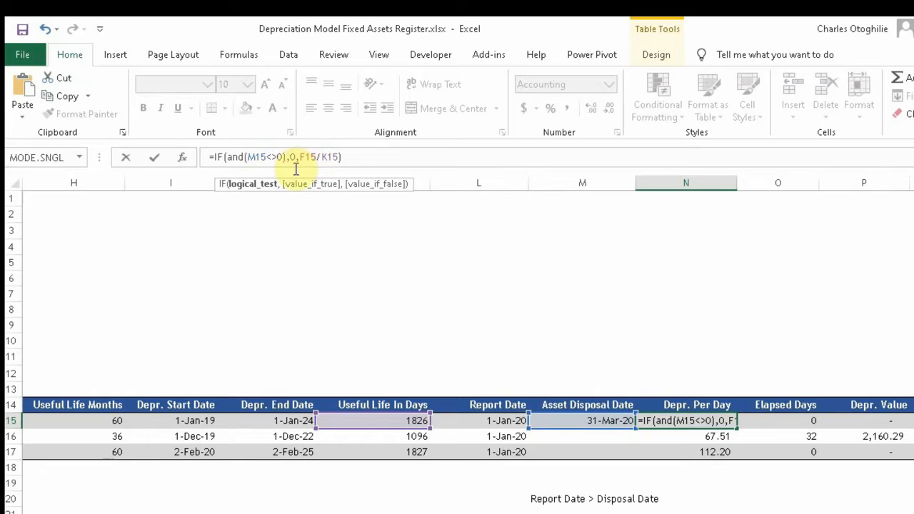
{"action": "left_click", "coordinate": [247, 158]}
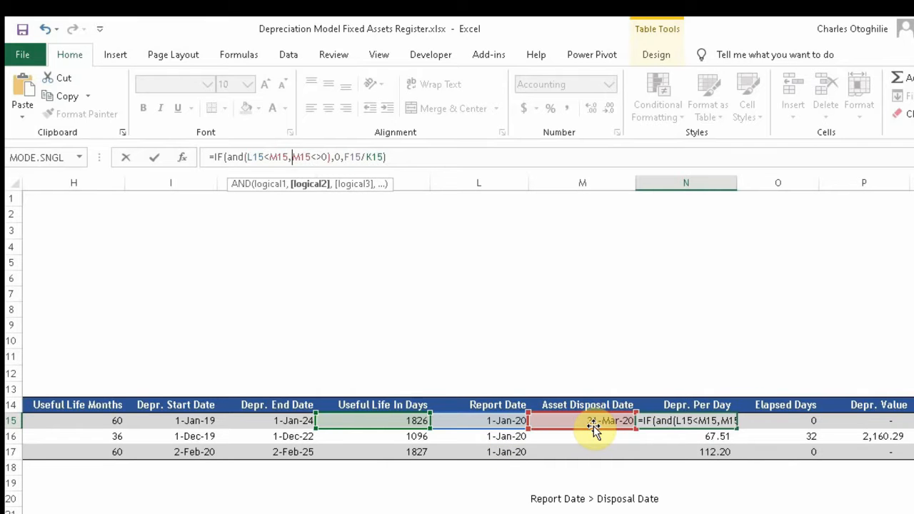
{"action": "left_click", "coordinate": [269, 159]}
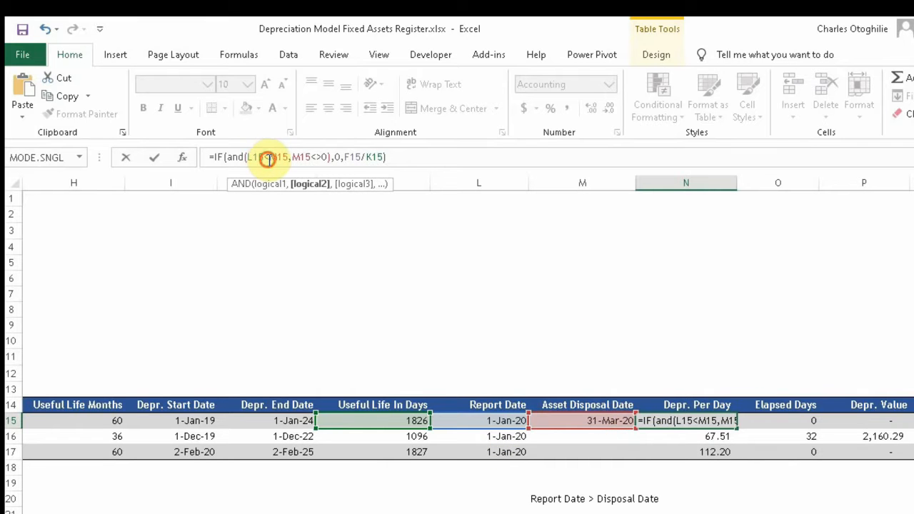
{"action": "key", "text": "BackSpace"}
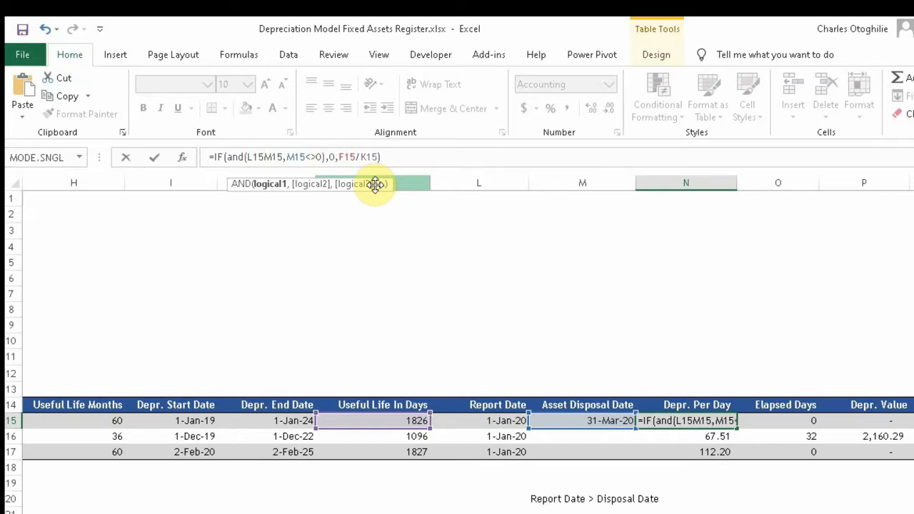
{"action": "type", "text": ">"}
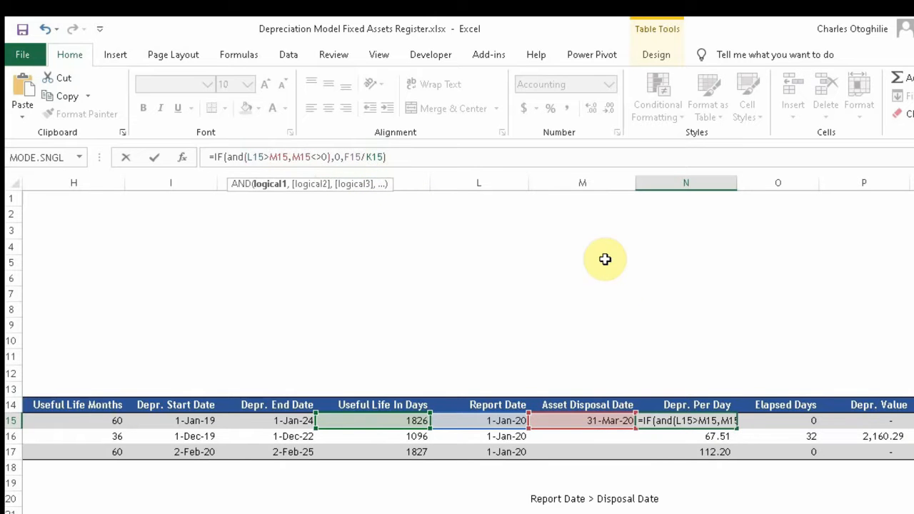
{"action": "key", "text": "Return"}
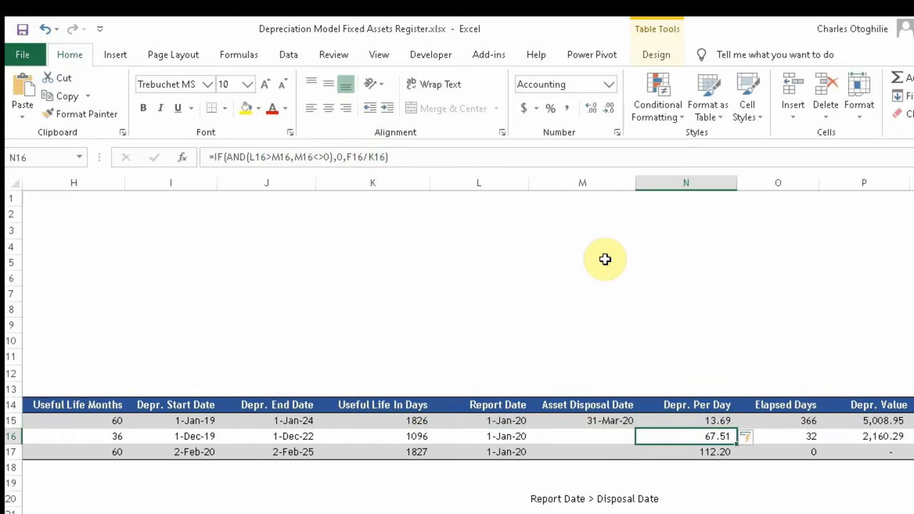
Step: Check the column N results, with N15 now showing 13.69
{"action": "key", "text": "Down"}
{"action": "key", "text": "Down"}
{"action": "key", "text": "Up"}
{"action": "key", "text": "Up"}
{"action": "key", "text": "Up"}
{"action": "key", "text": "Down"}
{"action": "key", "text": "Down"}
{"action": "key", "text": "Down"}
{"action": "key", "text": "Down"}
{"action": "key", "text": "Up"}
{"action": "key", "text": "Up"}
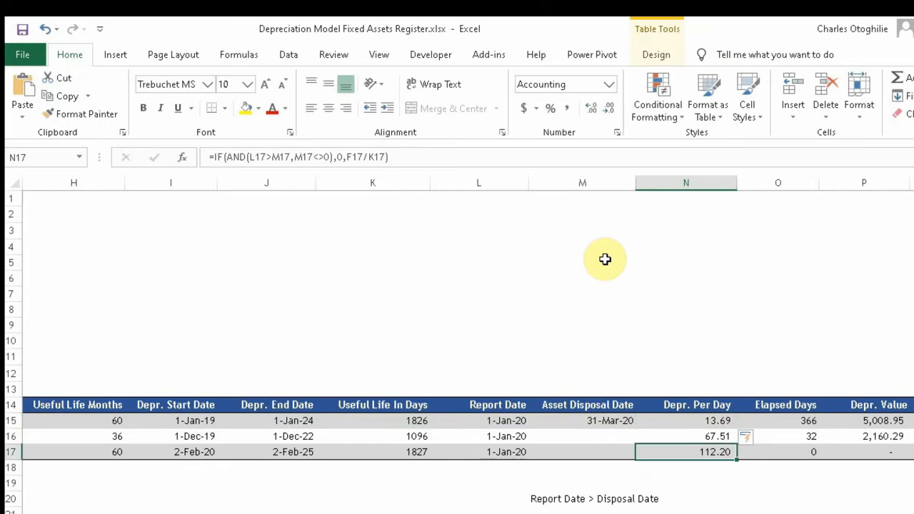
{"action": "key", "text": "Up"}
{"action": "key", "text": "Up"}
{"action": "key", "text": "Down"}
{"action": "key", "text": "Down"}
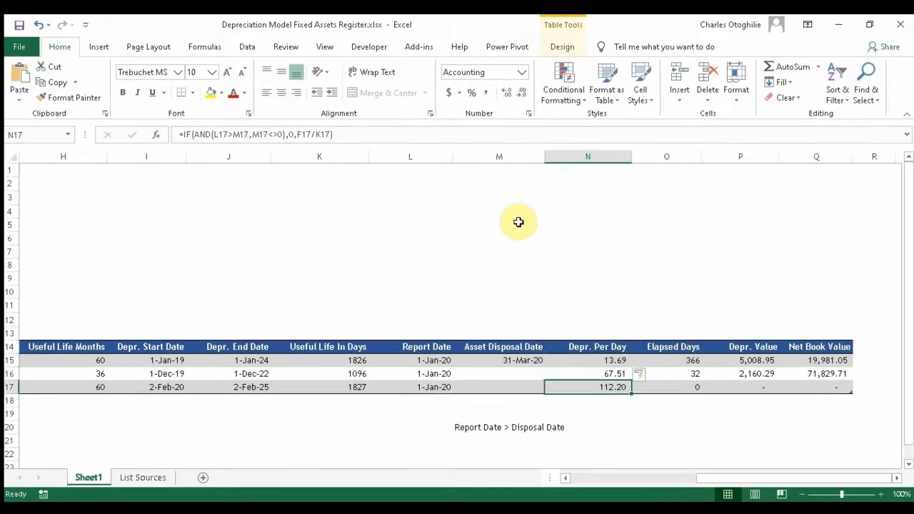
{"action": "key", "text": "Up"}
{"action": "key", "text": "Up"}
{"action": "key", "text": "Down"}
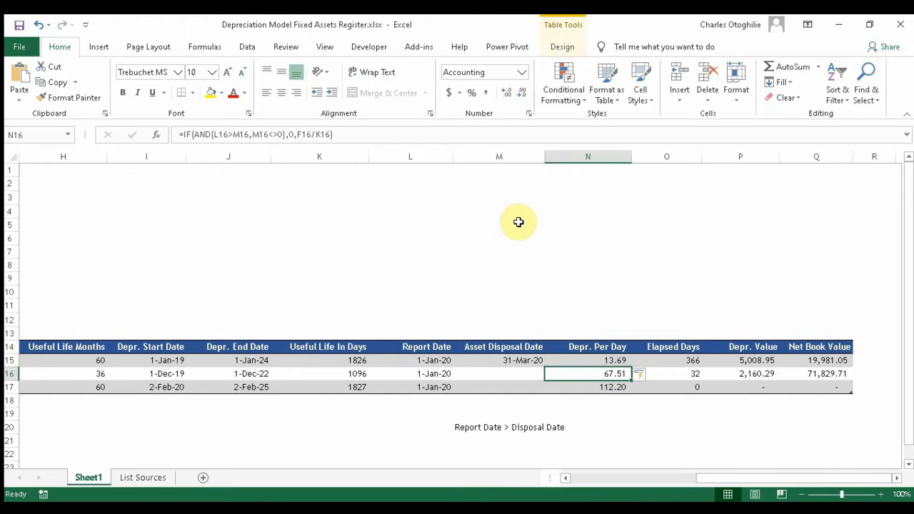
Step: Trace L15 back to B3 and confirm the 1-Jun-20 report date
{"action": "key", "text": "Left"}
{"action": "key", "text": "Up"}
{"action": "key", "text": "Left"}
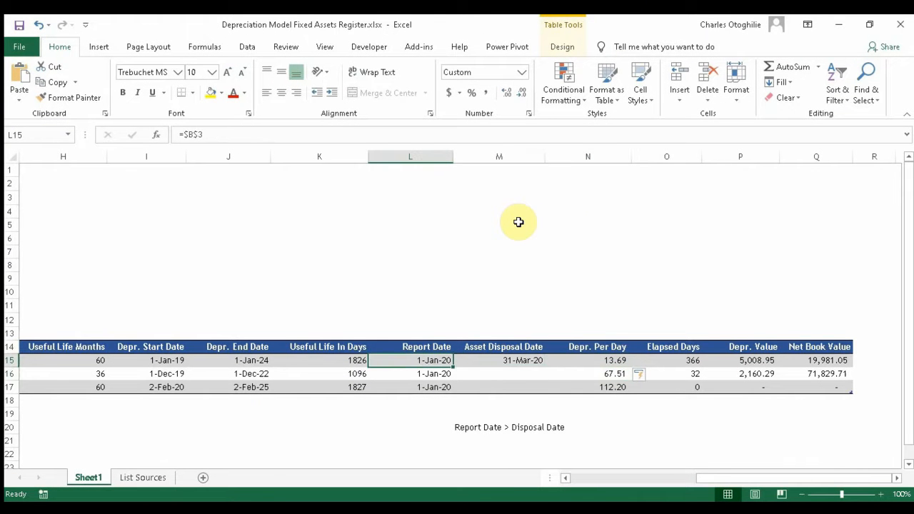
{"action": "key", "text": "Left"}
{"action": "key", "text": "Right"}
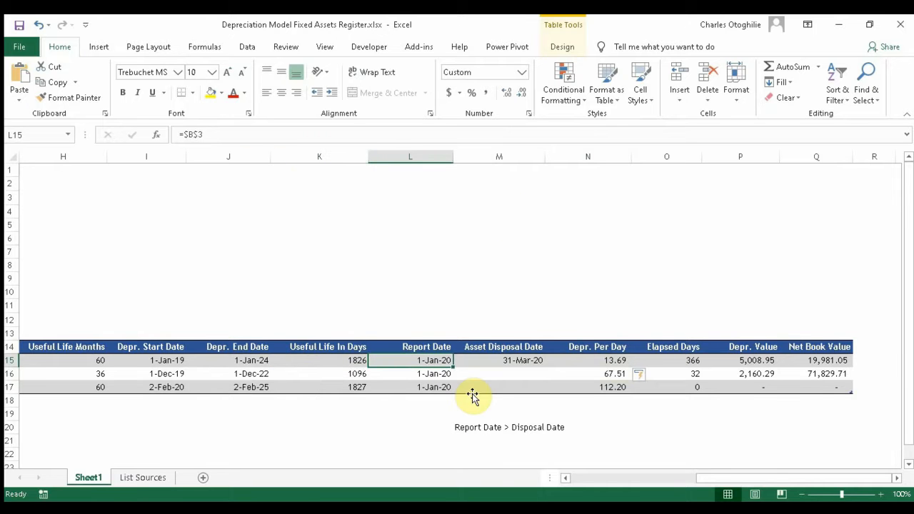
{"action": "key", "text": "ctrl+bracketleft"}
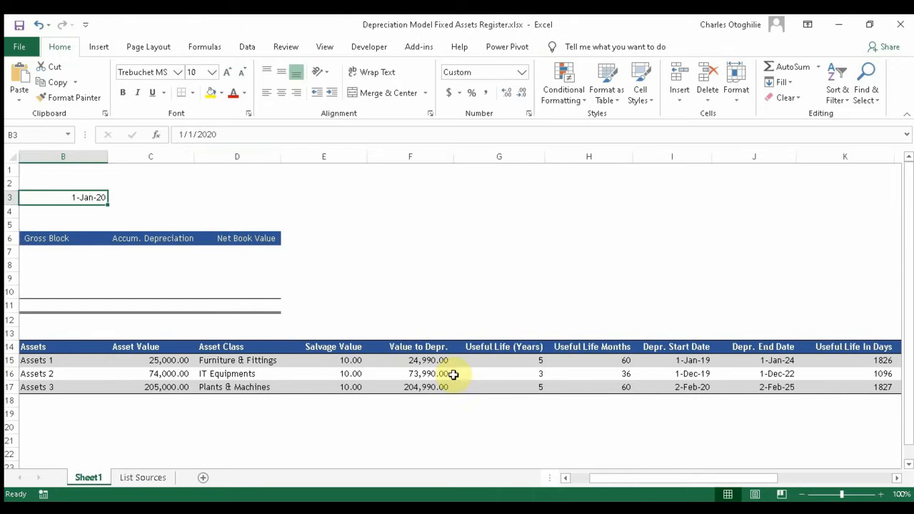
{"action": "left_click", "coordinate": [186, 134]}
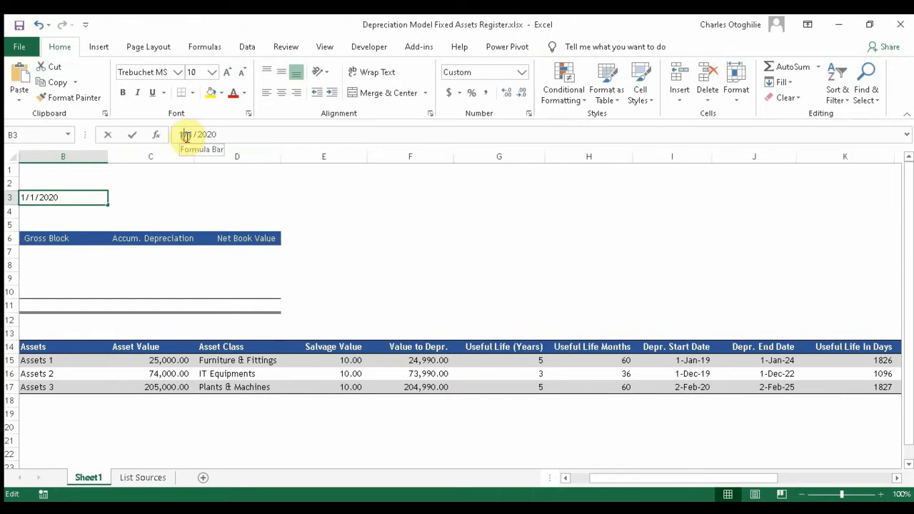
{"action": "key", "text": "Return"}
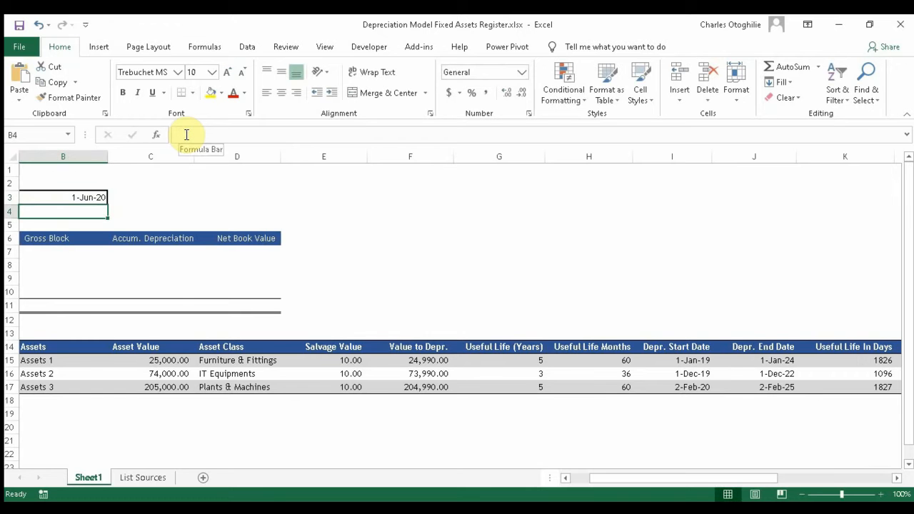
Step: Check the Depr. Per Day formulas in column N and clear the 'Report Date > Disposal Date' note
{"action": "left_click_drag", "start_coordinate": [643, 477], "coordinate": [836, 470]}
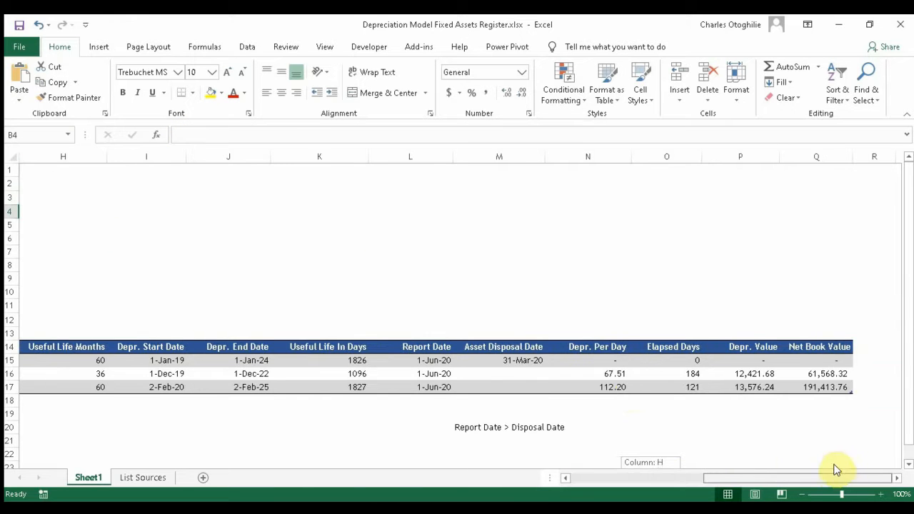
{"action": "left_click_drag", "start_coordinate": [610, 360], "coordinate": [827, 360]}
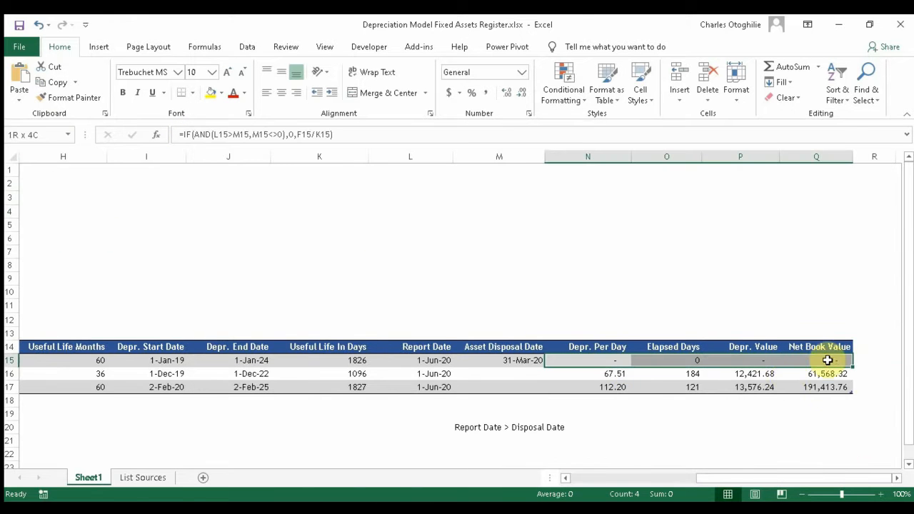
{"action": "left_click", "coordinate": [608, 375]}
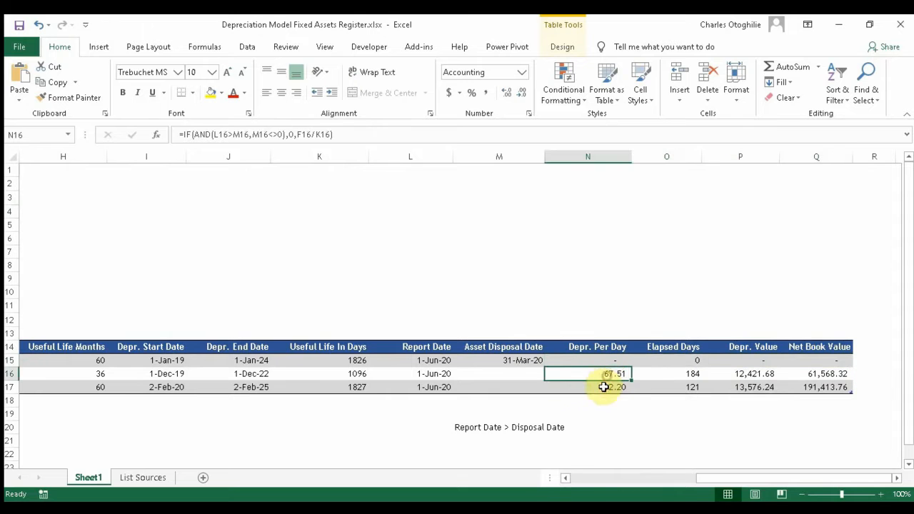
{"action": "left_click", "coordinate": [604, 386]}
{"action": "key", "text": "Left"}
{"action": "key", "text": "Left"}
{"action": "key", "text": "Left"}
{"action": "key", "text": "Down"}
{"action": "key", "text": "Down"}
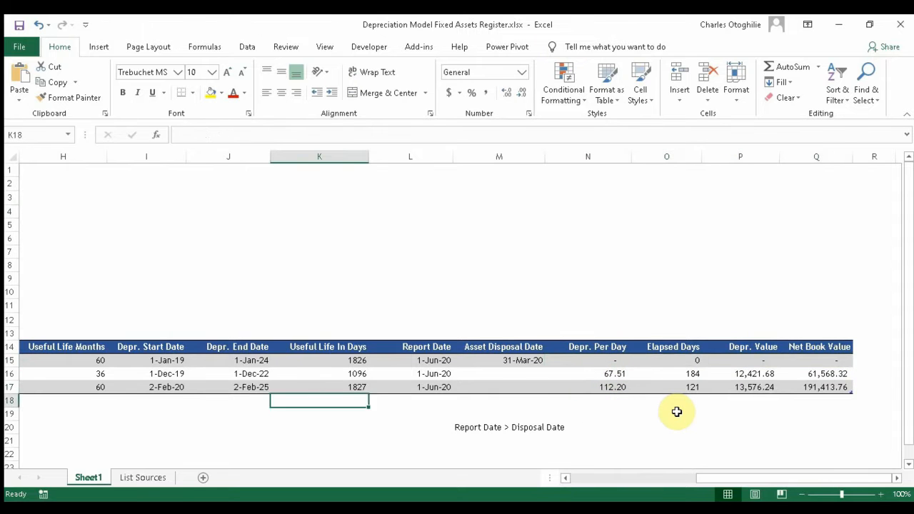
{"action": "key", "text": "Right"}
{"action": "key", "text": "Right"}
{"action": "key", "text": "Down"}
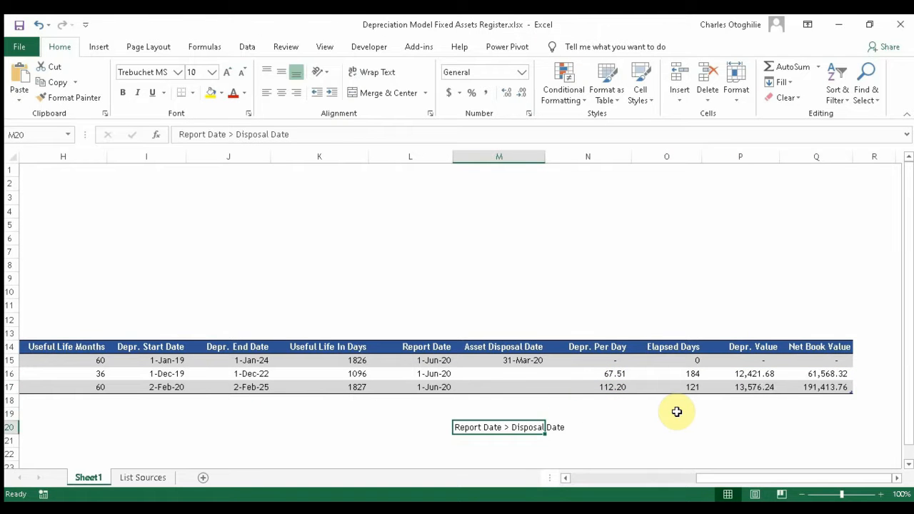
{"action": "key", "text": "Delete"}
Step: Review the first asset's disposal date and depreciation value, then return to column A
{"action": "key", "text": "Up"}
{"action": "key", "text": "Up"}
{"action": "key", "text": "Up"}
{"action": "key", "text": "Up"}
{"action": "key", "text": "Up"}
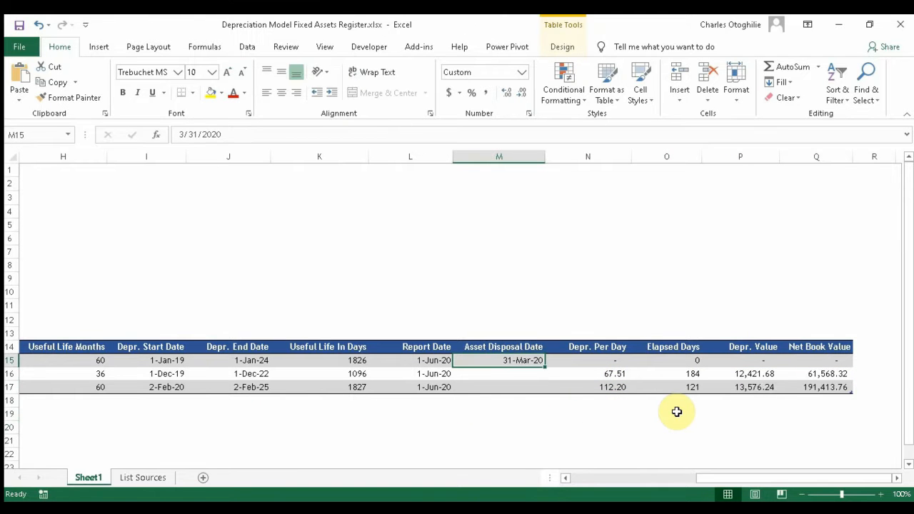
{"action": "key", "text": "Right"}
{"action": "key", "text": "Right"}
{"action": "key", "text": "Right"}
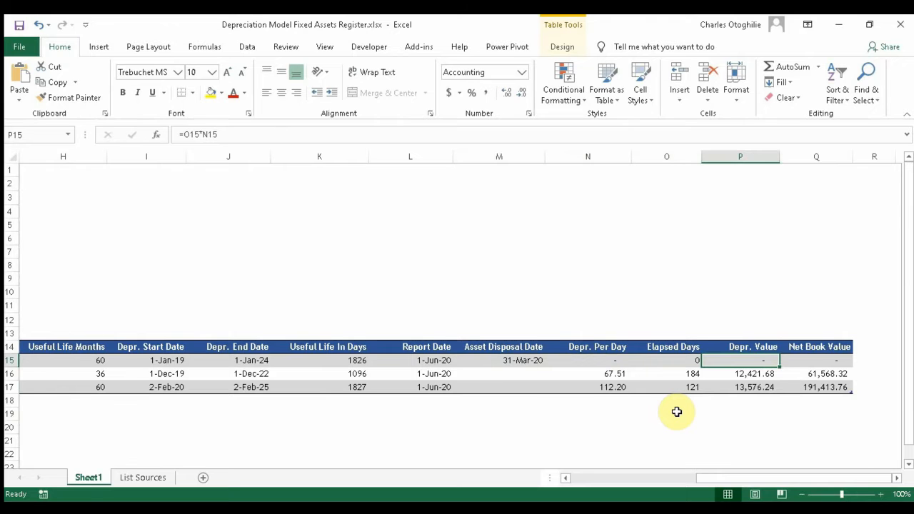
{"action": "key", "text": "Home"}
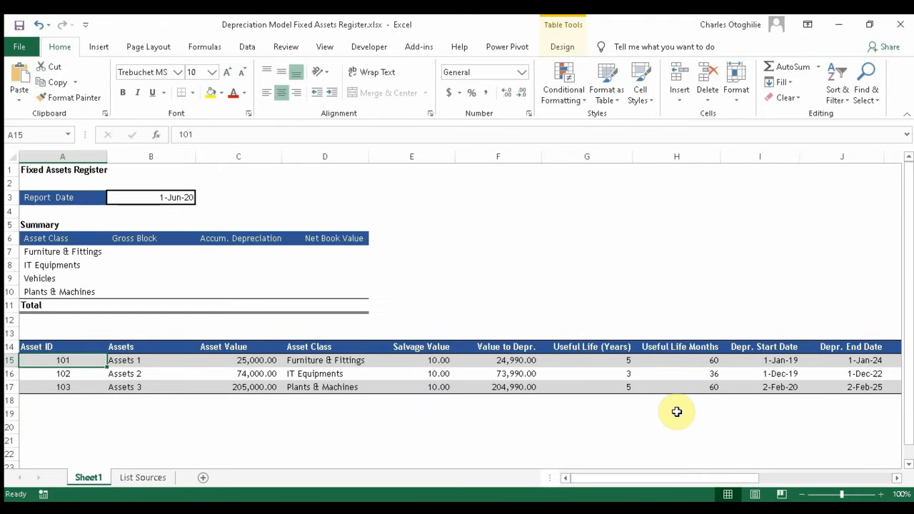
Step: Check the C15:C17 Asset Value total, then start an =INDEX formula in Furniture & Fittings' Gross Block
{"action": "left_click", "coordinate": [134, 251]}
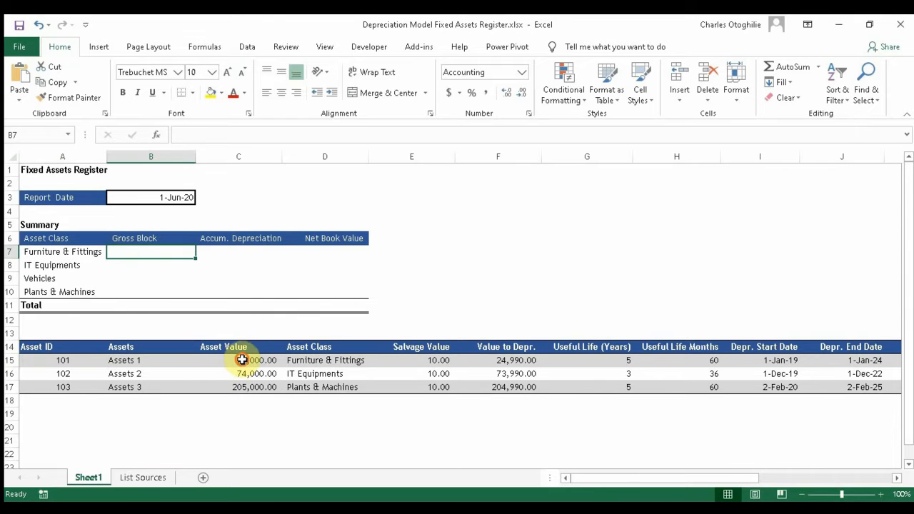
{"action": "left_click_drag", "start_coordinate": [240, 359], "coordinate": [242, 386]}
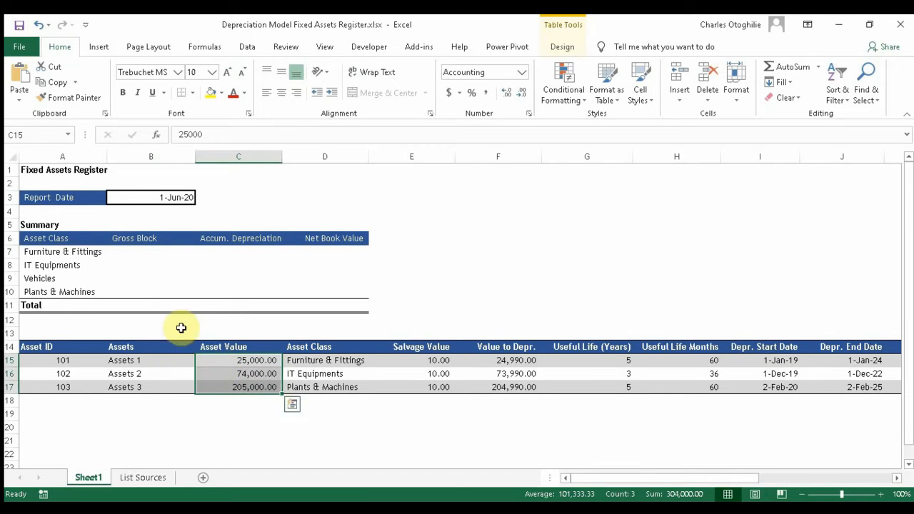
{"action": "left_click", "coordinate": [139, 256]}
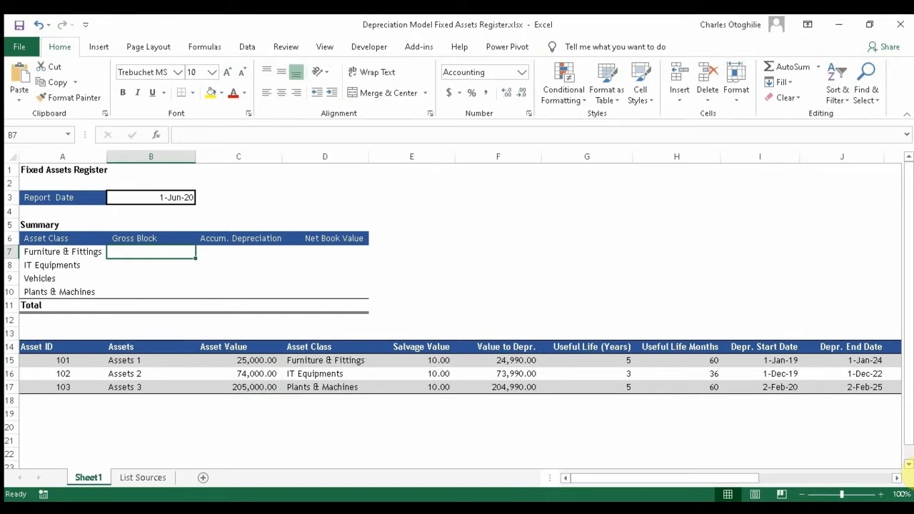
{"action": "type", "text": "=index("}
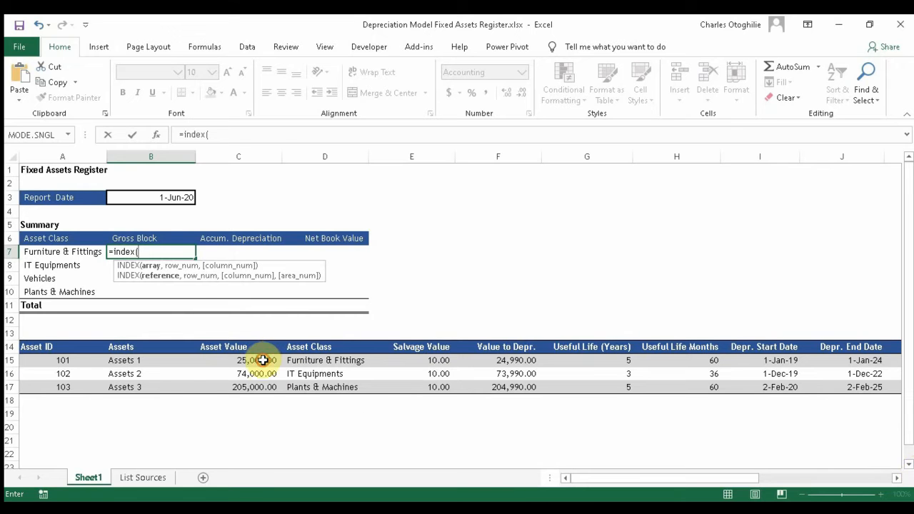
Step: Build an INDEX/MATCH lookup in B7 returning Asset Value by matching A7 in Asset Class
{"action": "left_click_drag", "start_coordinate": [262, 359], "coordinate": [263, 386]}
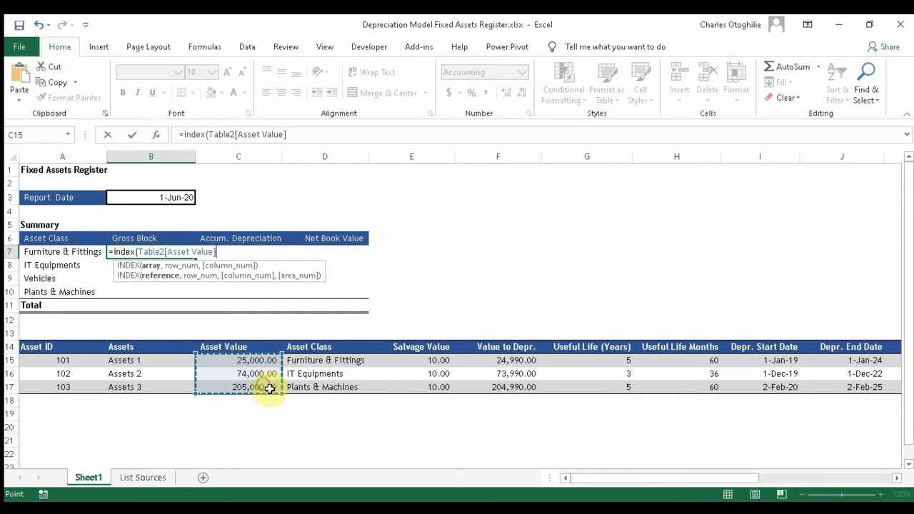
{"action": "type", "text": "mat"}
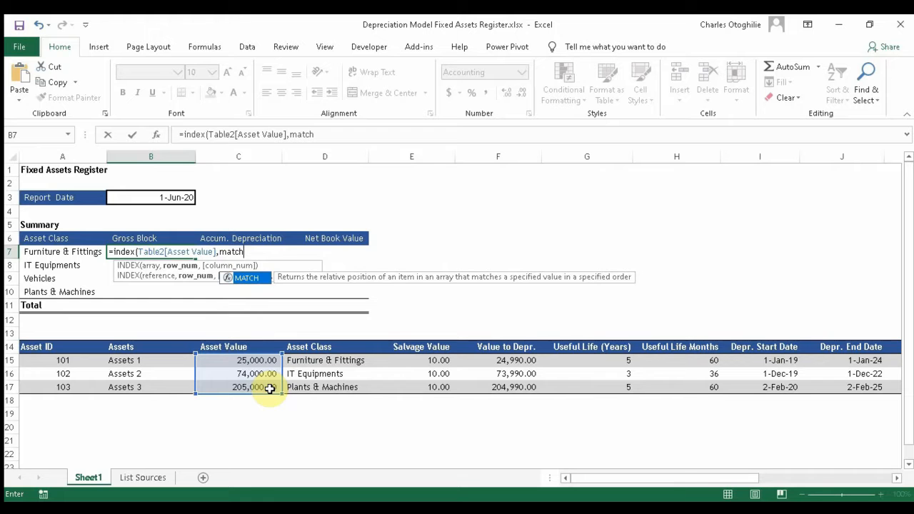
{"action": "type", "text": "ch("}
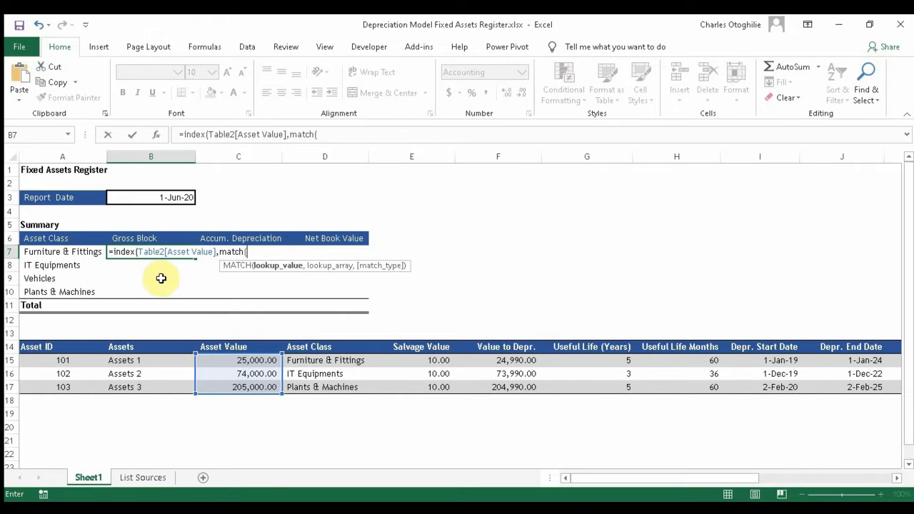
{"action": "left_click", "coordinate": [64, 251]}
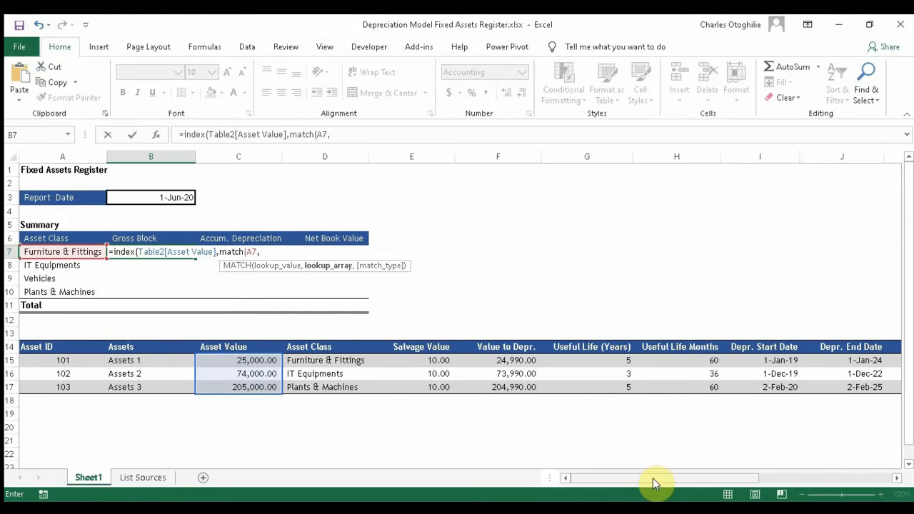
{"action": "left_click_drag", "start_coordinate": [651, 477], "coordinate": [483, 465]}
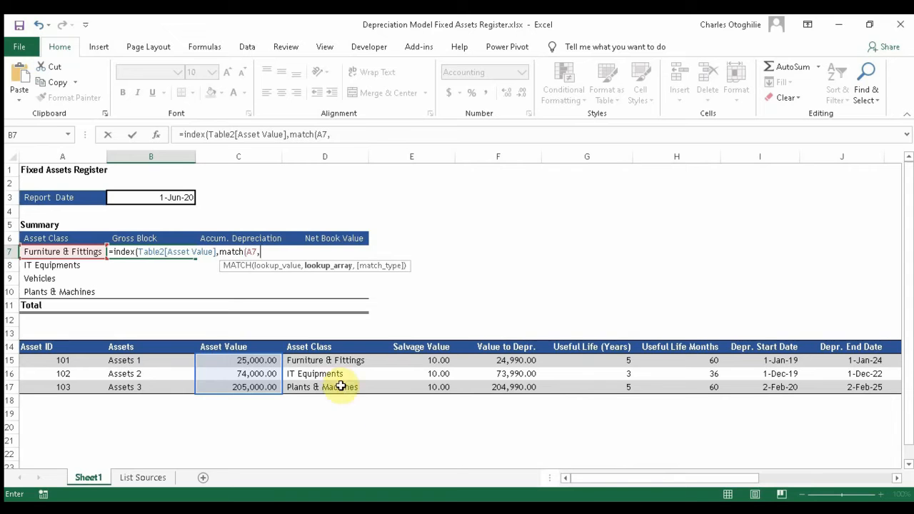
{"action": "left_click_drag", "start_coordinate": [321, 356], "coordinate": [321, 385]}
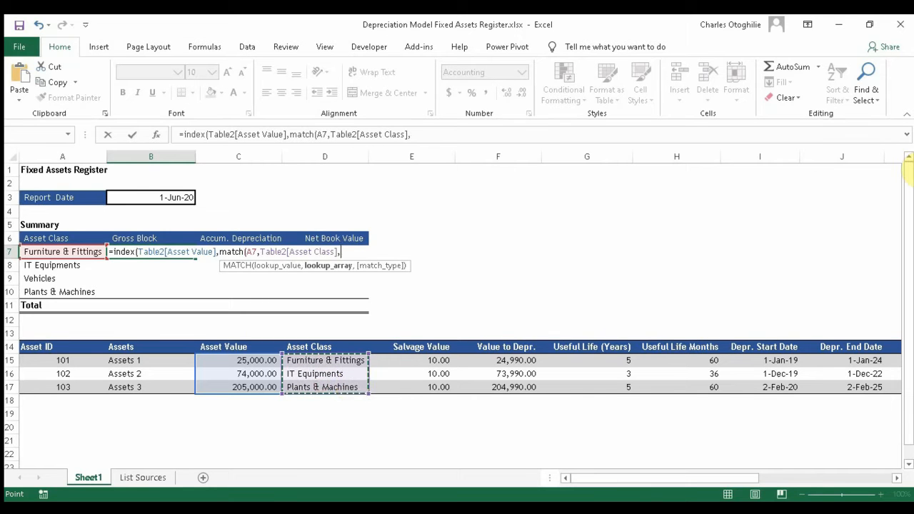
{"action": "type", "text": "0)"}
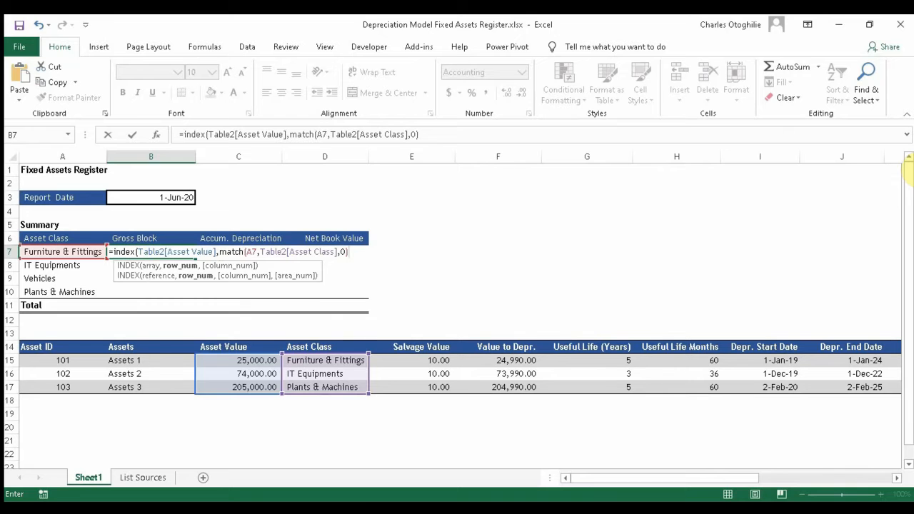
{"action": "key", "text": "Return"}
{"action": "key", "text": "Return"}
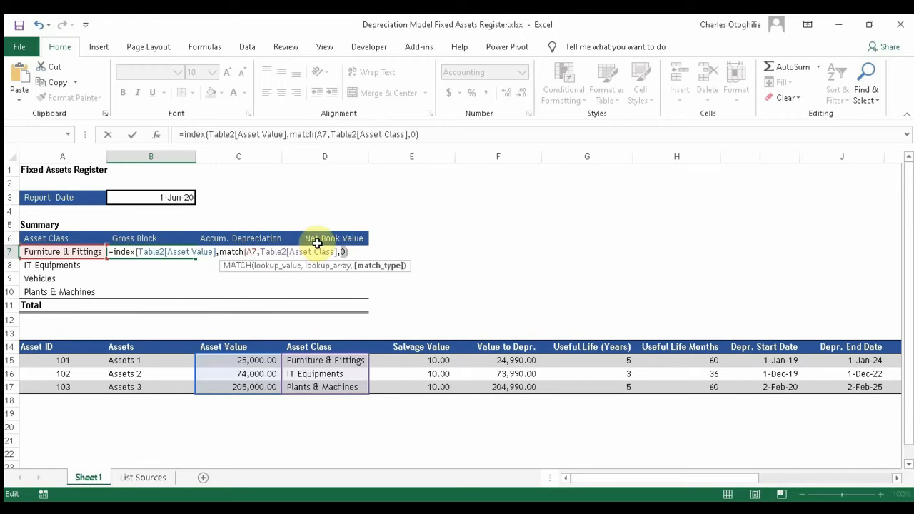
Step: Add the missing closing parenthesis so Furniture & Fittings Gross Block shows 25,000.00
{"action": "left_click", "coordinate": [433, 135]}
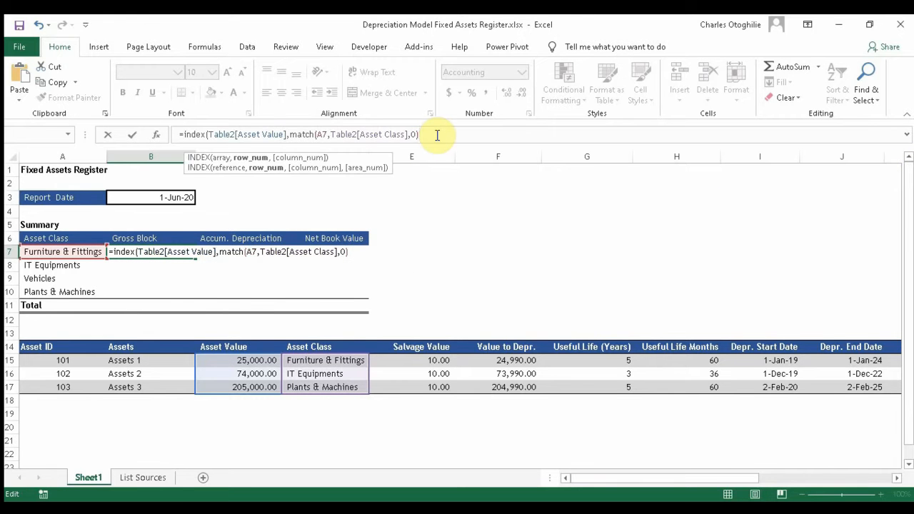
{"action": "type", "text": ")"}
{"action": "key", "text": "Return"}
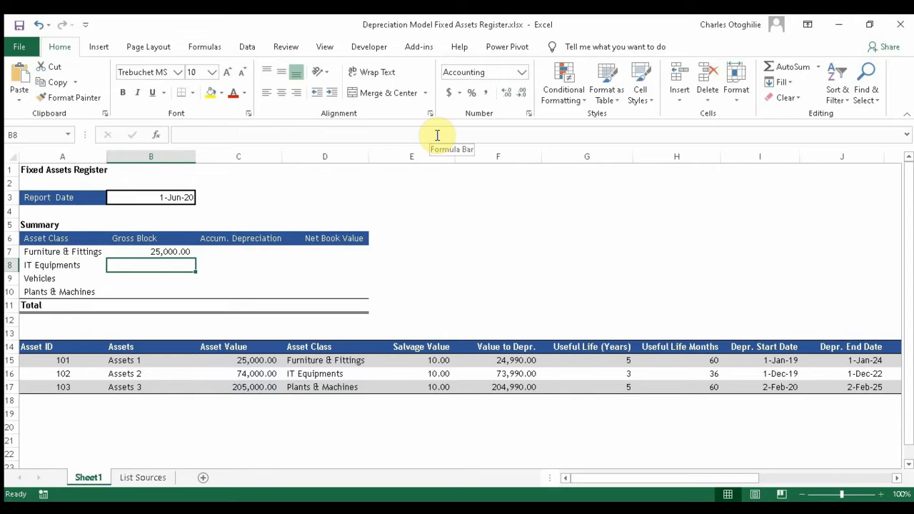
{"action": "key", "text": "Up"}
Step: Fill the Gross Block lookup down B7:B10, wrapped in IFERROR(…,0) so Vehicles shows zero
{"action": "key", "text": "shift+Down"}
{"action": "key", "text": "shift+Down"}
{"action": "key", "text": "shift+Down"}
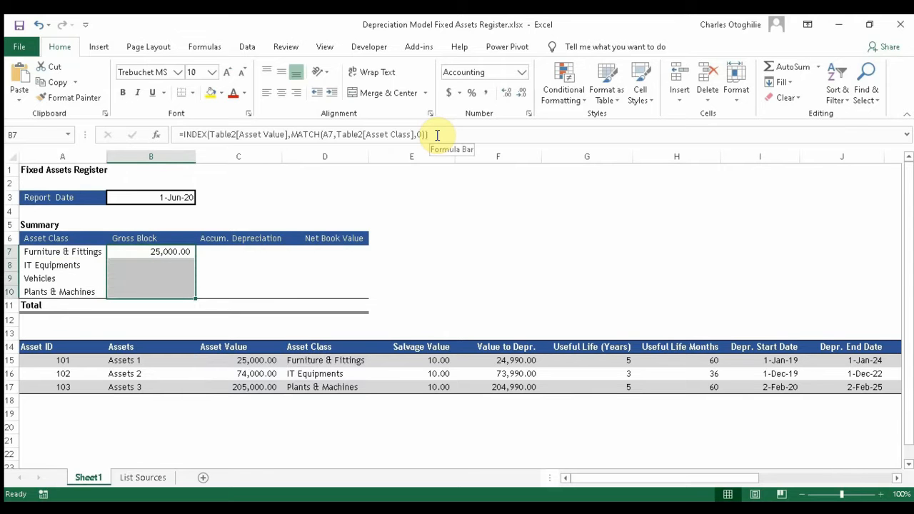
{"action": "key", "text": "ctrl+d"}
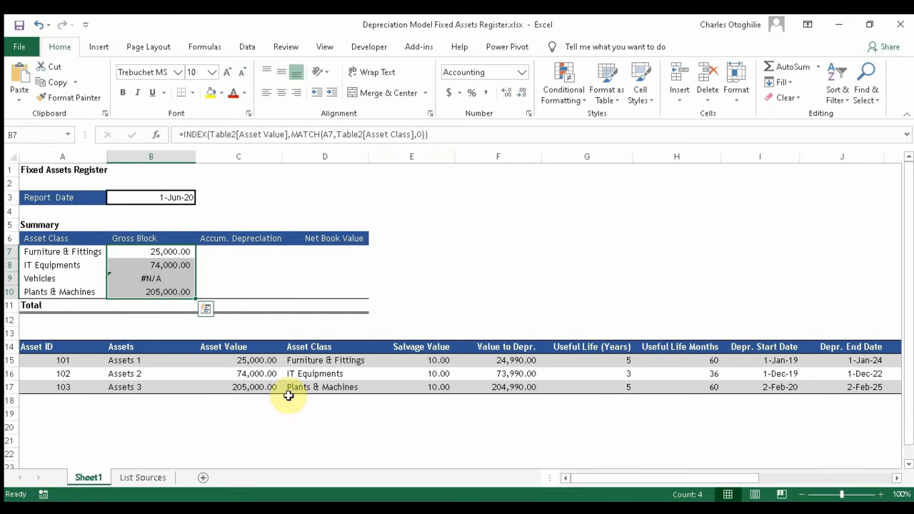
{"action": "left_click", "coordinate": [161, 254]}
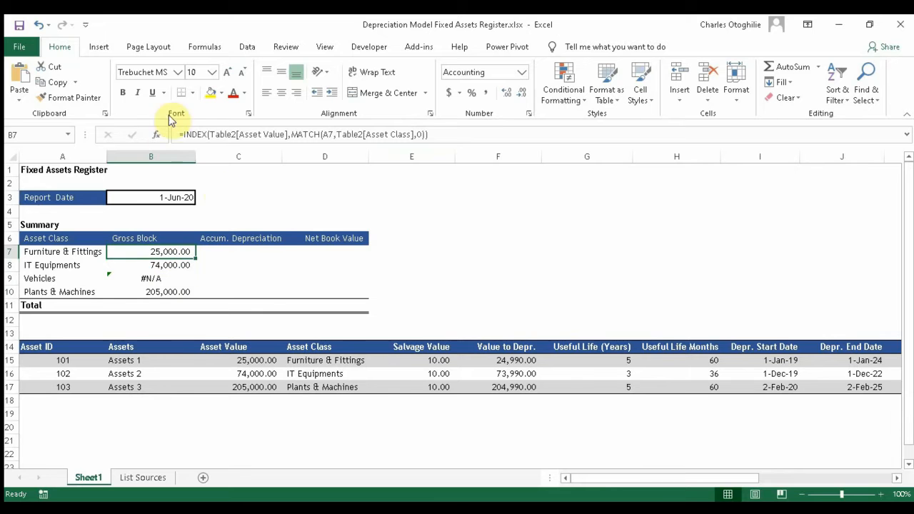
{"action": "left_click", "coordinate": [182, 134]}
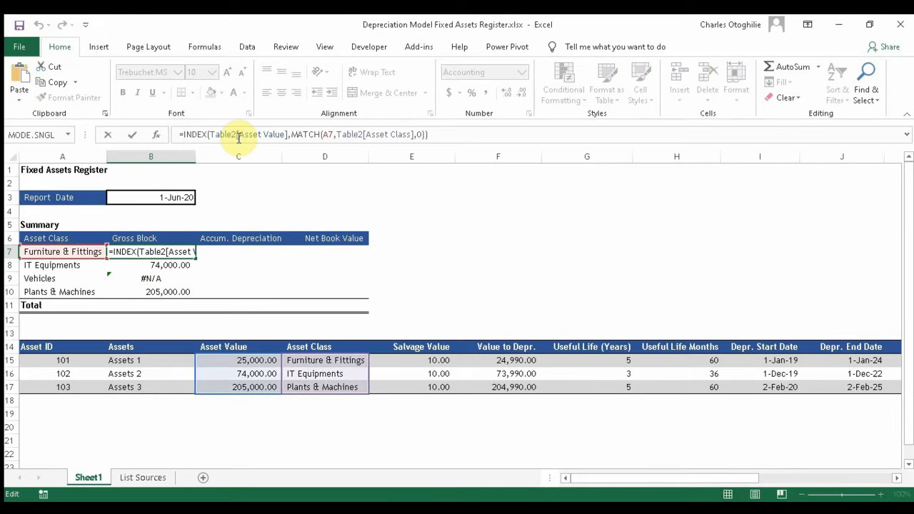
{"action": "type", "text": "iferror"}
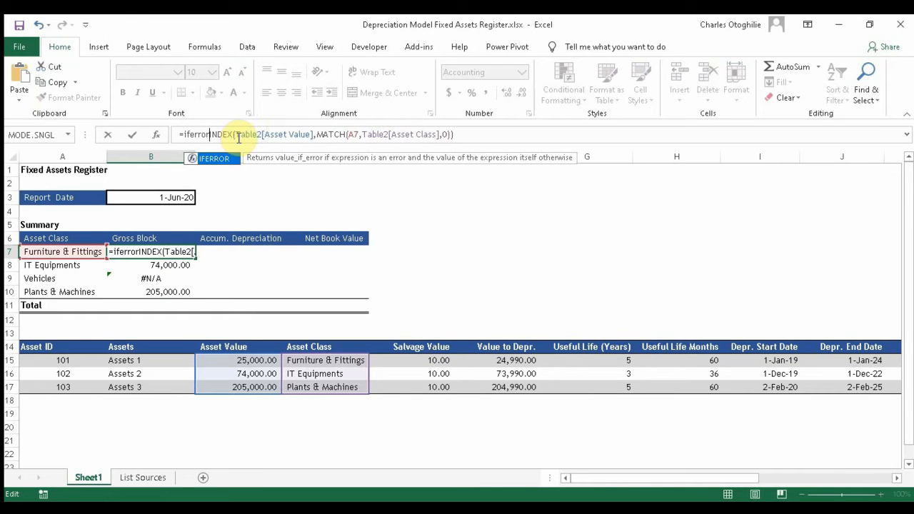
{"action": "type", "text": "("}
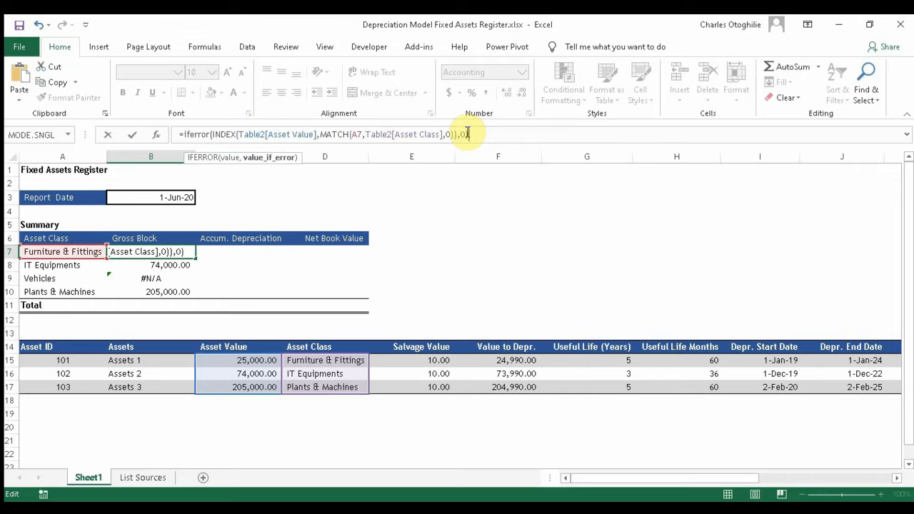
{"action": "key", "text": "Return"}
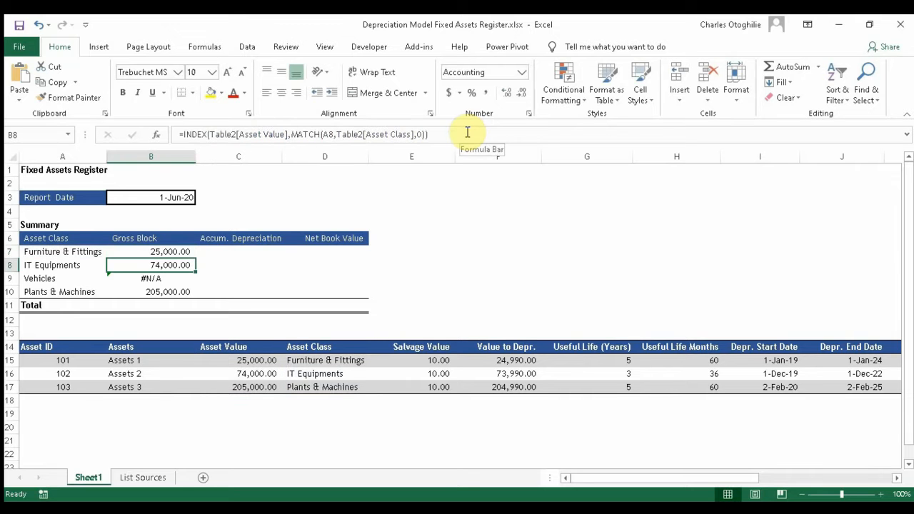
{"action": "key", "text": "Up"}
{"action": "key", "text": "shift+Down"}
{"action": "key", "text": "shift+Down"}
{"action": "key", "text": "shift+Down"}
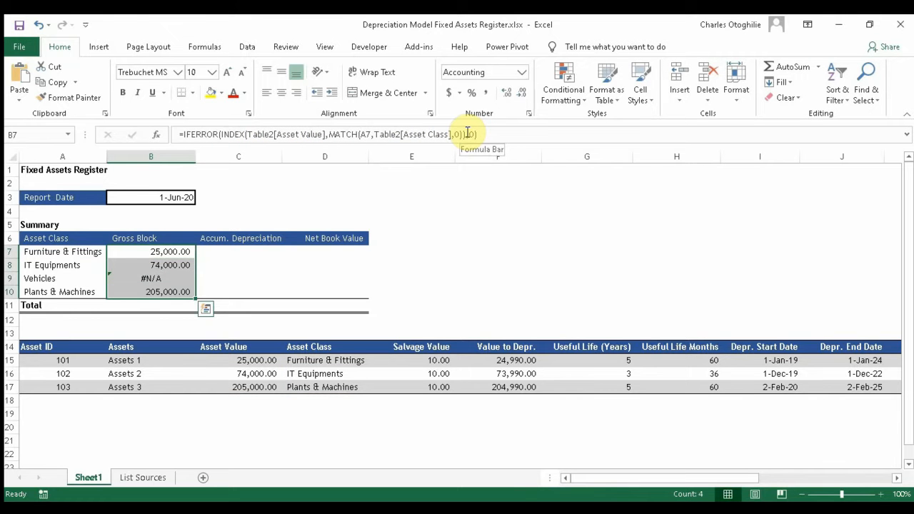
{"action": "key", "text": "ctrl+d"}
{"action": "key", "text": "Down"}
{"action": "key", "text": "Down"}
{"action": "key", "text": "Down"}
{"action": "key", "text": "Down"}
{"action": "key", "text": "Down"}
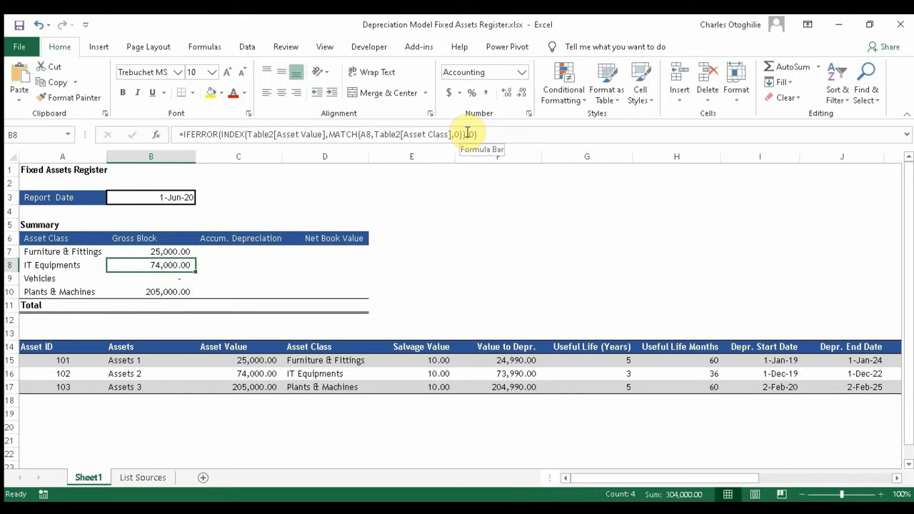
Step: Total the Gross Block column in B11 with =SUM(B7:B10), giving 304,000.00
{"action": "key", "text": "Up"}
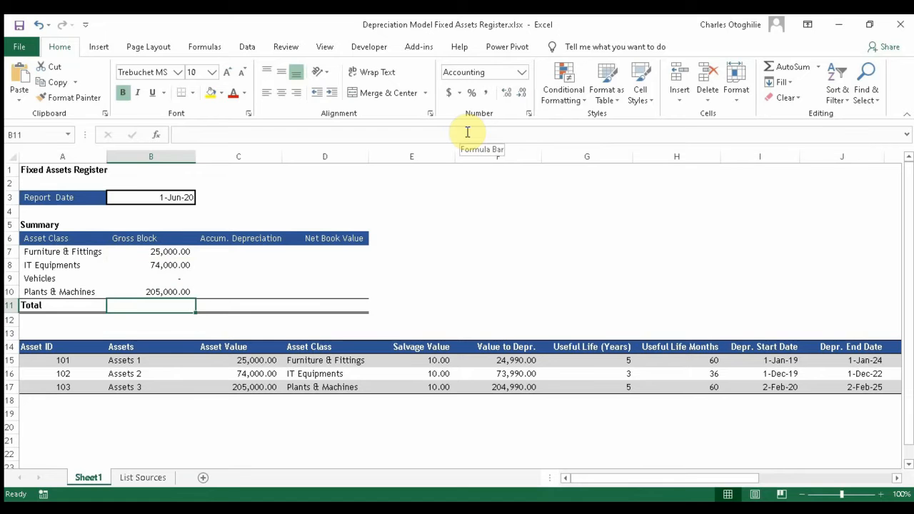
{"action": "type", "text": "=Sum"}
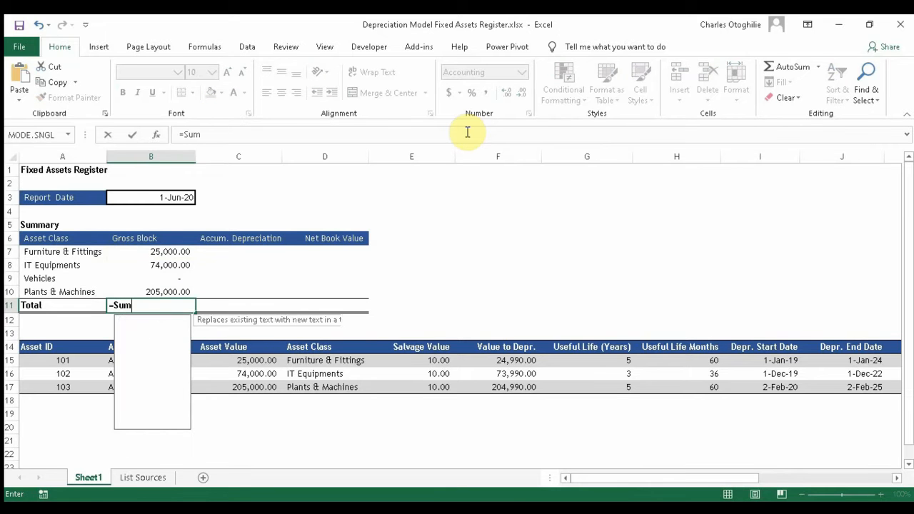
{"action": "type", "text": "("}
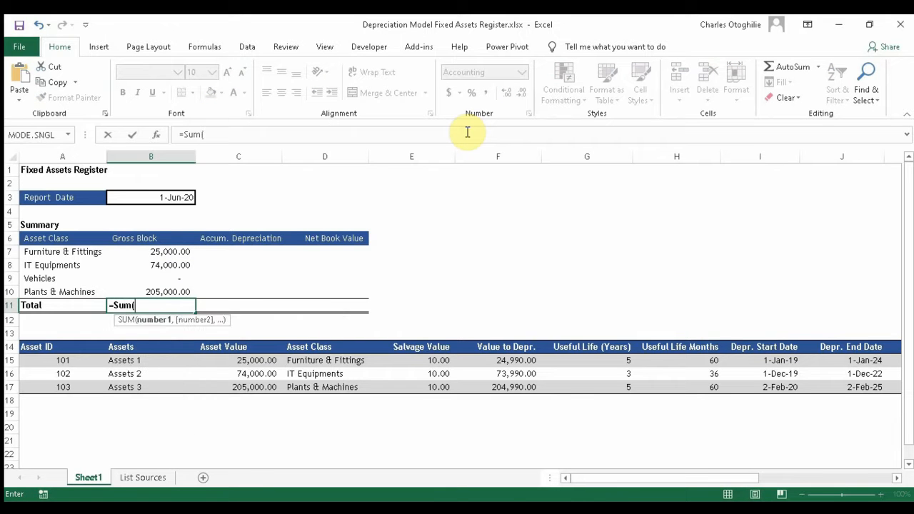
{"action": "key", "text": "Up"}
{"action": "key", "text": "Up"}
{"action": "key", "text": "Up"}
{"action": "key", "text": "Up"}
{"action": "key", "text": "shift+Down"}
{"action": "key", "text": "shift+Down"}
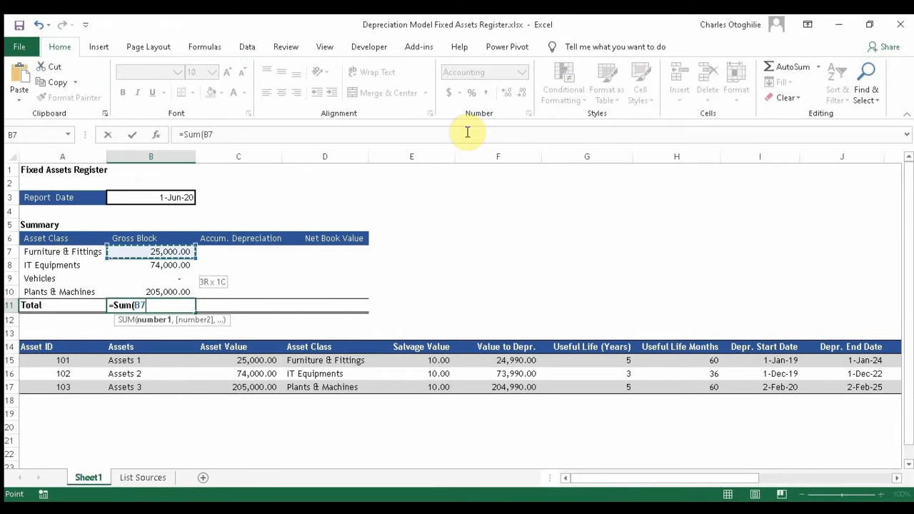
{"action": "key", "text": "shift+Down"}
{"action": "key", "text": "Return"}
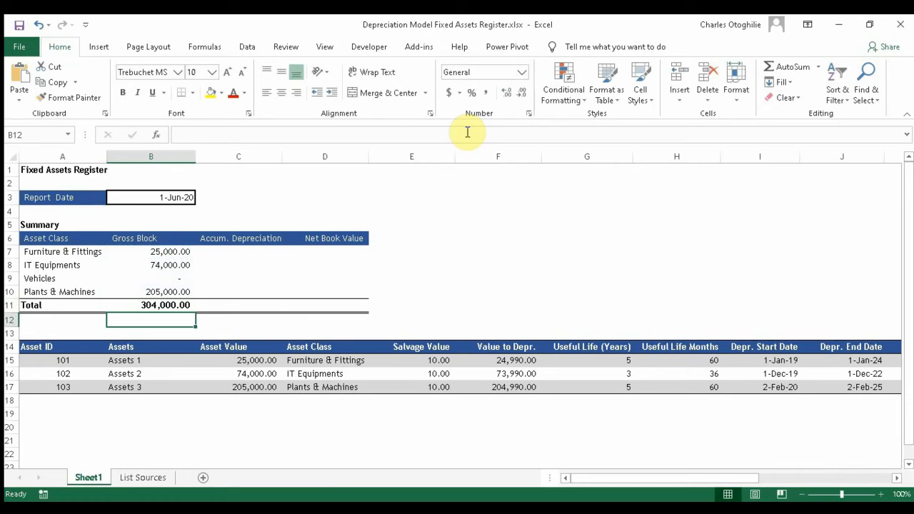
Step: Check the total against the register's Asset Value sum and copy B7's lookup formula
{"action": "left_click_drag", "start_coordinate": [519, 361], "coordinate": [523, 389]}
{"action": "left_click_drag", "start_coordinate": [249, 360], "coordinate": [254, 388]}
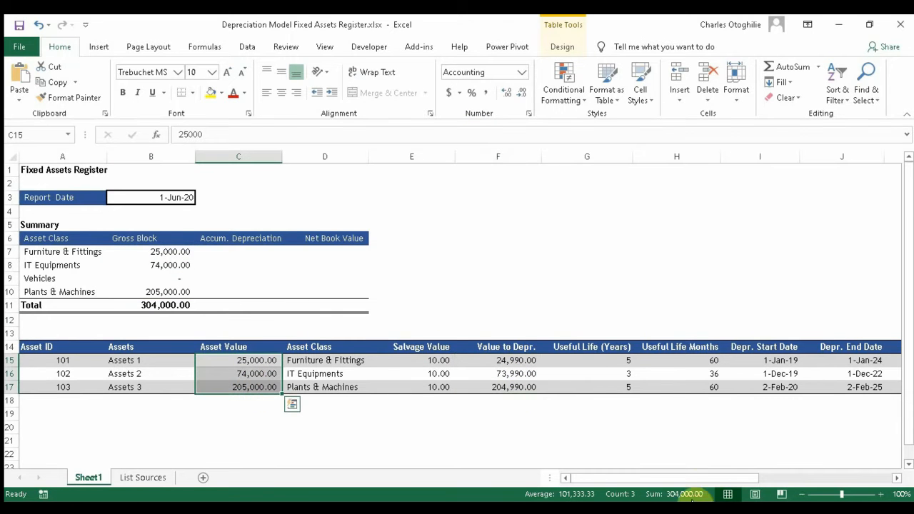
{"action": "left_click", "coordinate": [186, 243]}
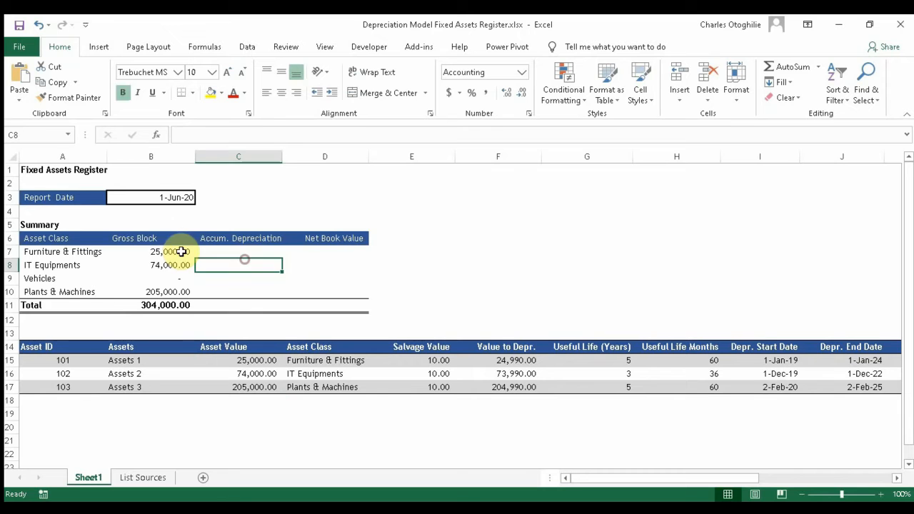
{"action": "left_click", "coordinate": [257, 255]}
{"action": "left_click", "coordinate": [173, 241]}
{"action": "left_click", "coordinate": [174, 251]}
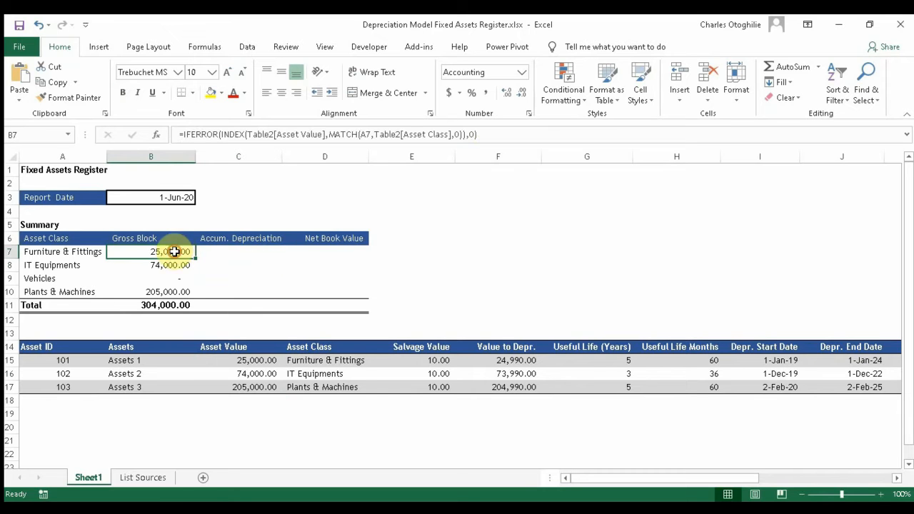
{"action": "triple_click", "coordinate": [492, 134]}
{"action": "key", "text": "ctrl+c"}
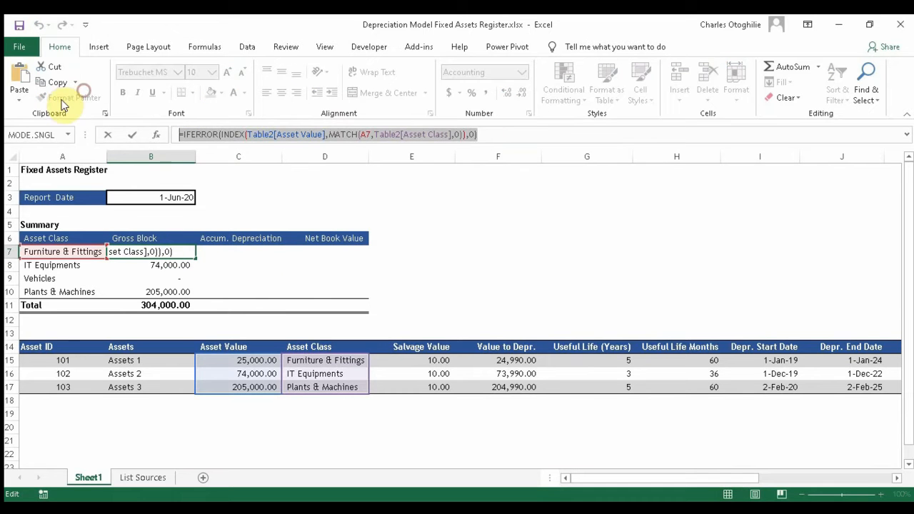
{"action": "left_click", "coordinate": [62, 83]}
{"action": "key", "text": "Escape"}
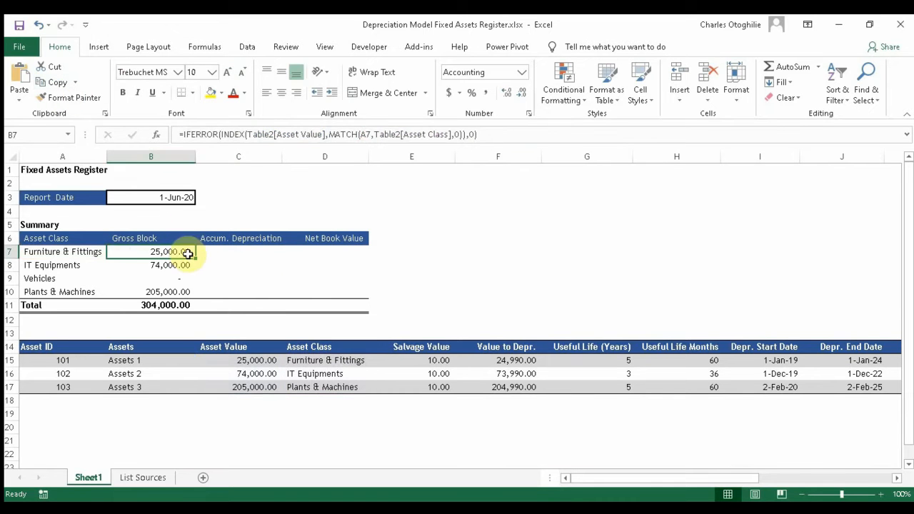
{"action": "left_click", "coordinate": [224, 253]}
Step: Paste the copied Asset Value lookup formula into C7
{"action": "left_click", "coordinate": [301, 136]}
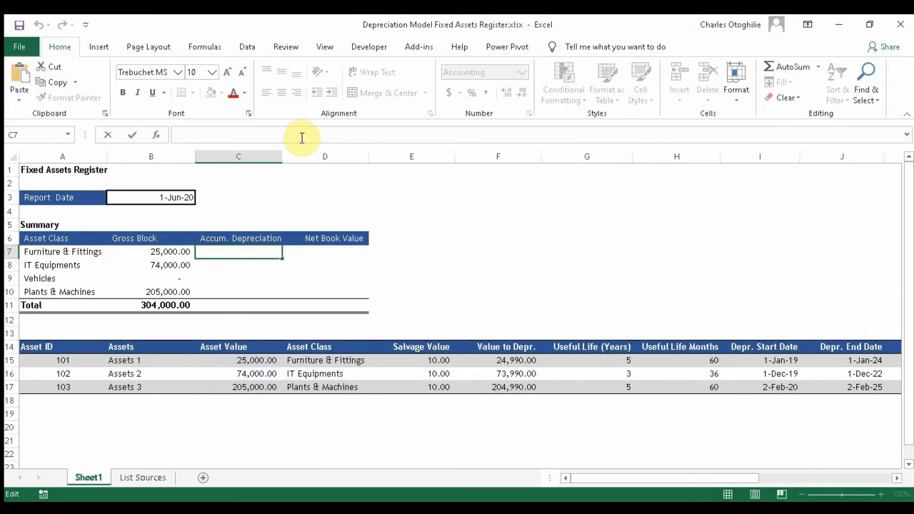
{"action": "key", "text": "ctrl+v"}
{"action": "key", "text": "Return"}
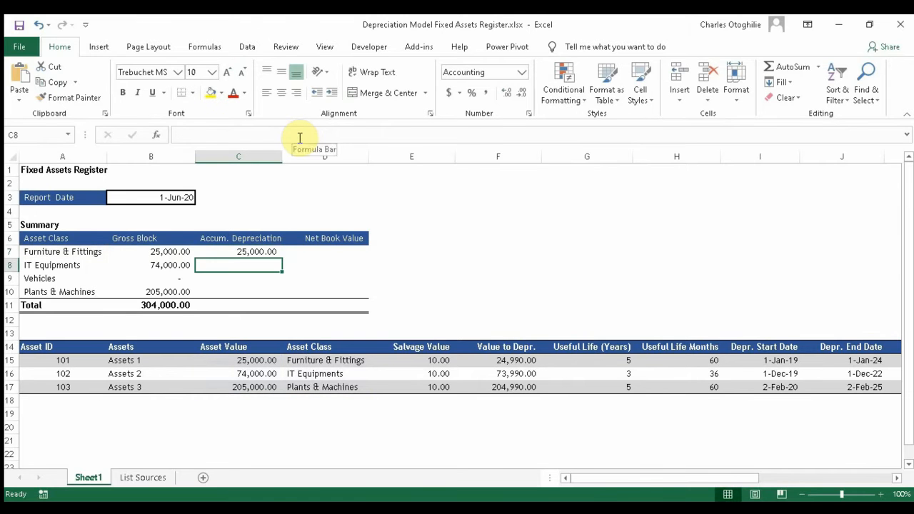
{"action": "key", "text": "Up"}
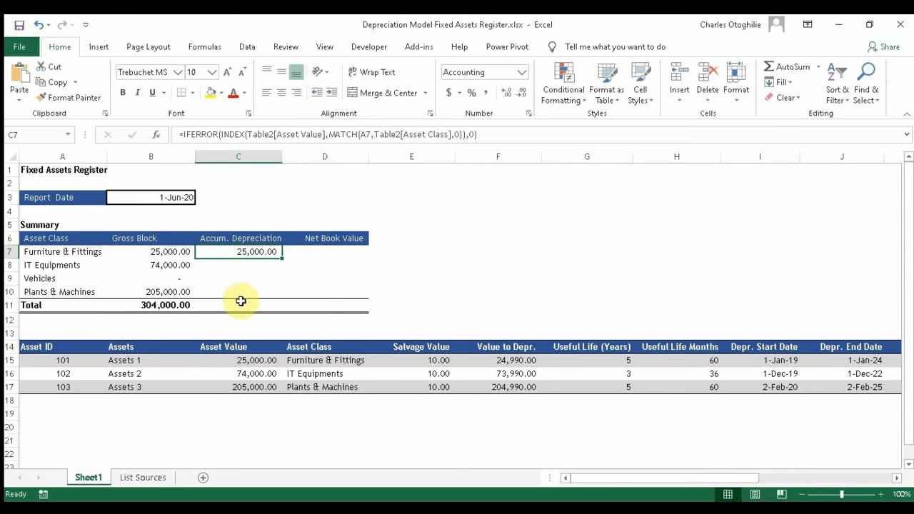
{"action": "left_click_drag", "start_coordinate": [632, 481], "coordinate": [873, 456]}
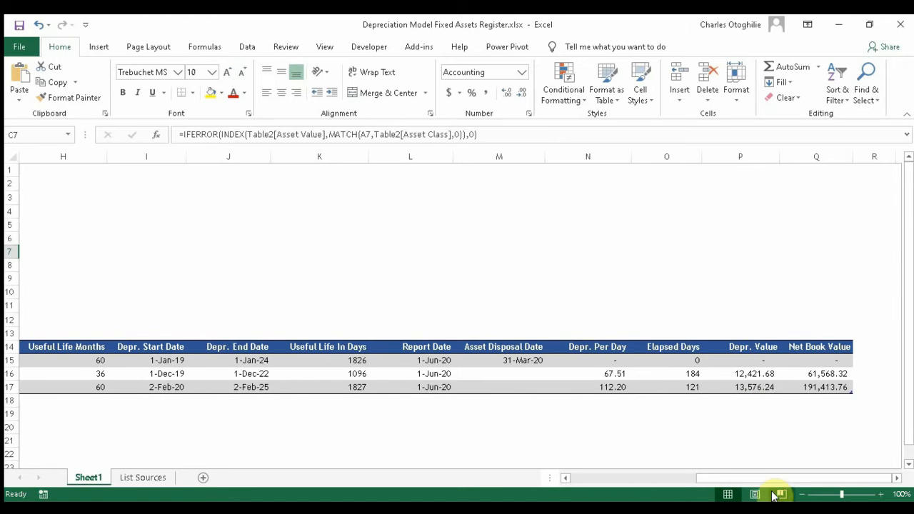
{"action": "left_click_drag", "start_coordinate": [693, 483], "coordinate": [359, 492]}
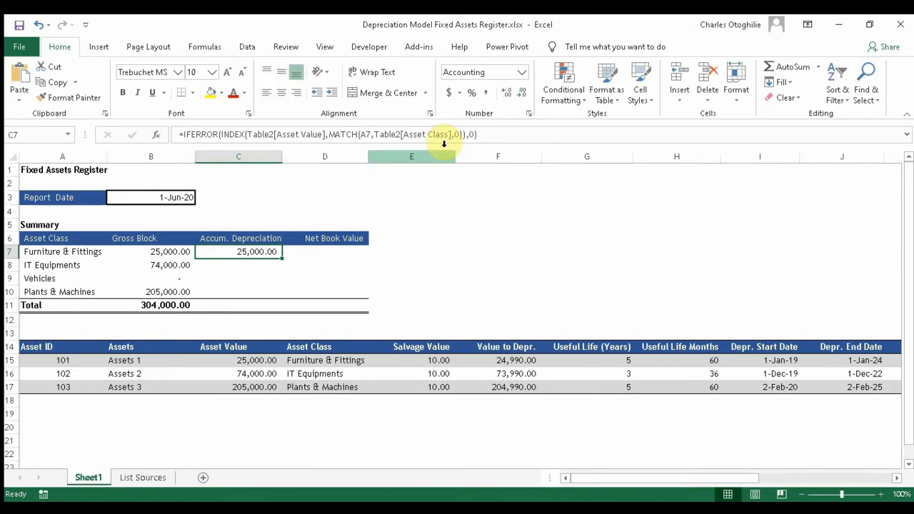
Step: Change C7's lookup column to Table2[Depr. Value] and select C7:C10
{"action": "left_click", "coordinate": [259, 134]}
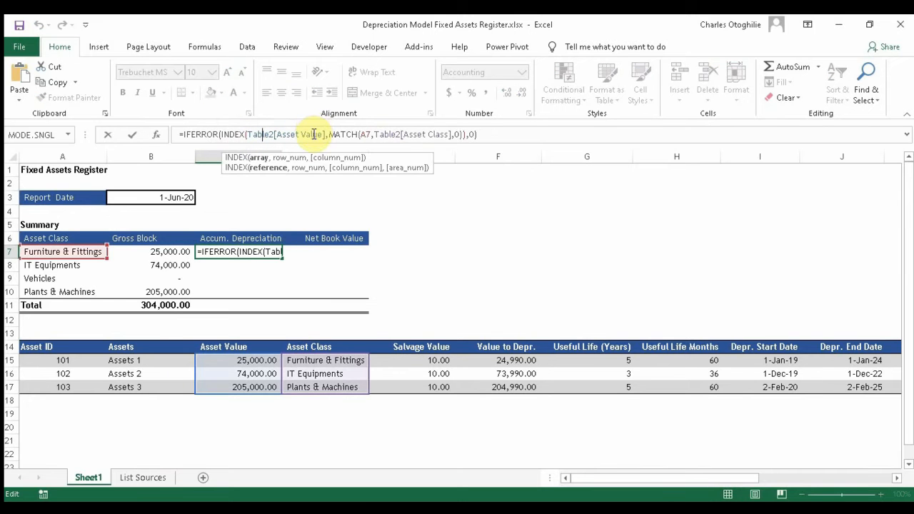
{"action": "left_click", "coordinate": [322, 135]}
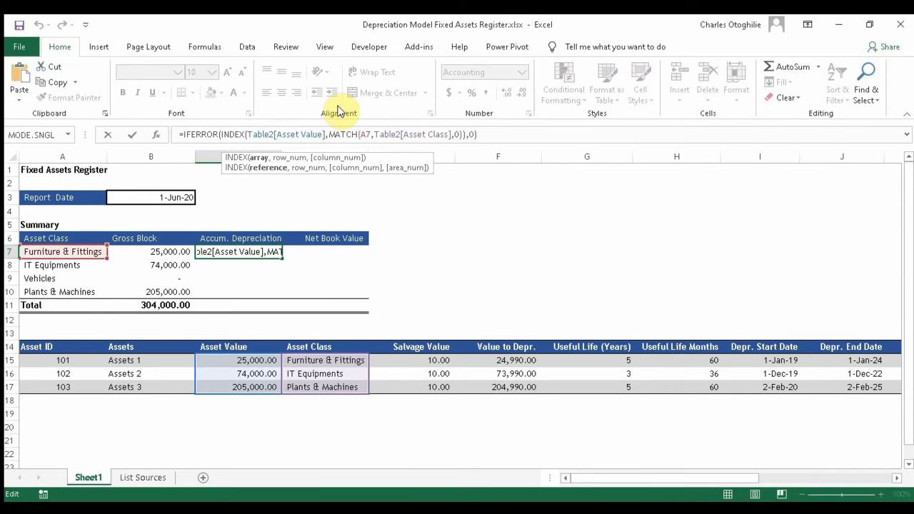
{"action": "key", "text": "BackSpace"}
{"action": "key", "text": "BackSpace"}
{"action": "key", "text": "BackSpace"}
{"action": "key", "text": "BackSpace"}
{"action": "key", "text": "BackSpace"}
{"action": "key", "text": "BackSpace"}
{"action": "key", "text": "BackSpace"}
{"action": "key", "text": "BackSpace"}
{"action": "key", "text": "BackSpace"}
{"action": "key", "text": "BackSpace"}
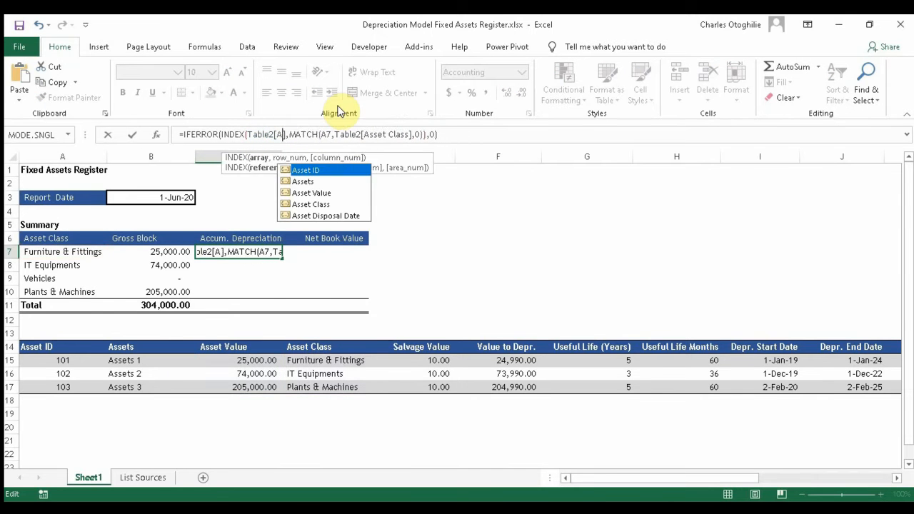
{"action": "key", "text": "BackSpace"}
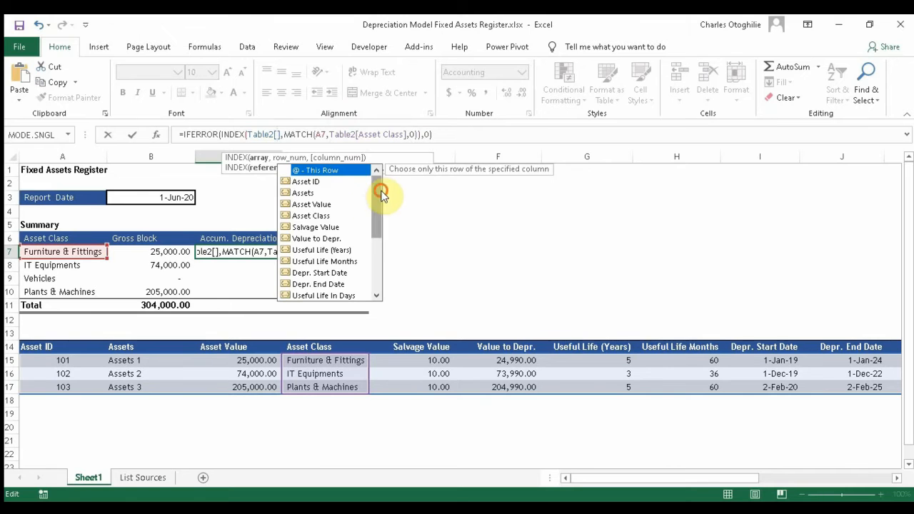
{"action": "left_click_drag", "start_coordinate": [381, 194], "coordinate": [375, 246]}
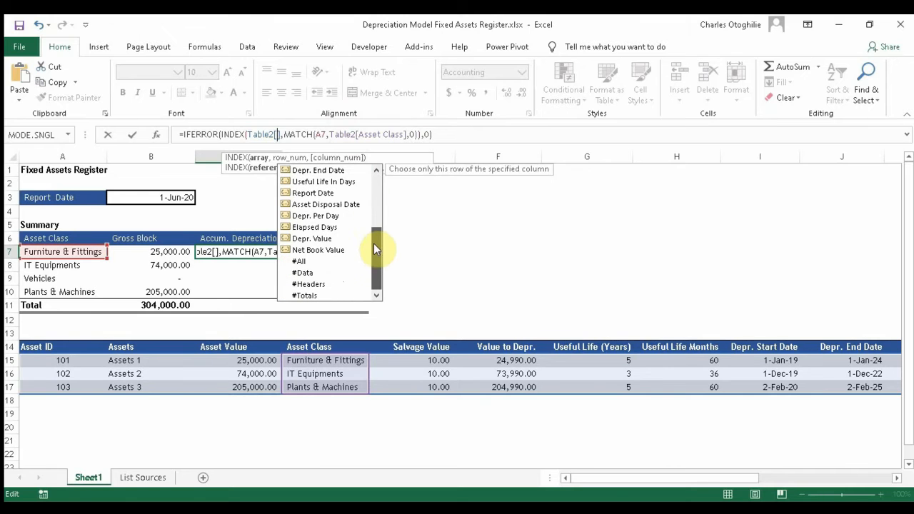
{"action": "double_click", "coordinate": [301, 239]}
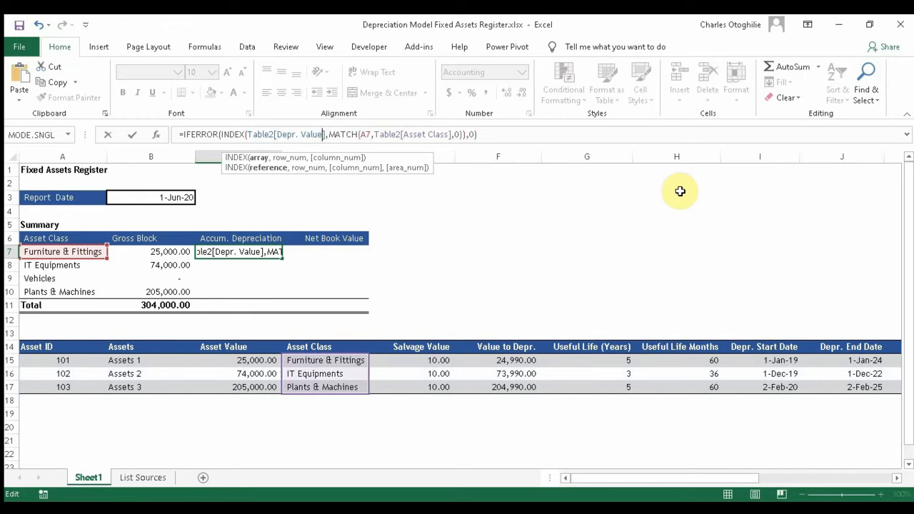
{"action": "key", "text": "Return"}
{"action": "key", "text": "Up"}
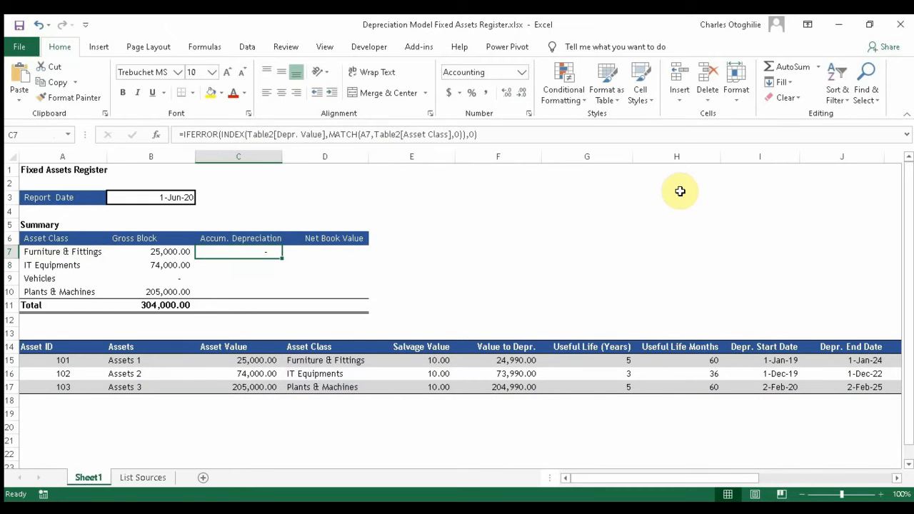
{"action": "key", "text": "shift+Down"}
{"action": "key", "text": "shift+Down"}
{"action": "key", "text": "shift+Down"}
Step: Fill the depreciation lookup down to C10 and extend the Total row SUM across to Net Book Value
{"action": "key", "text": "ctrl+d"}
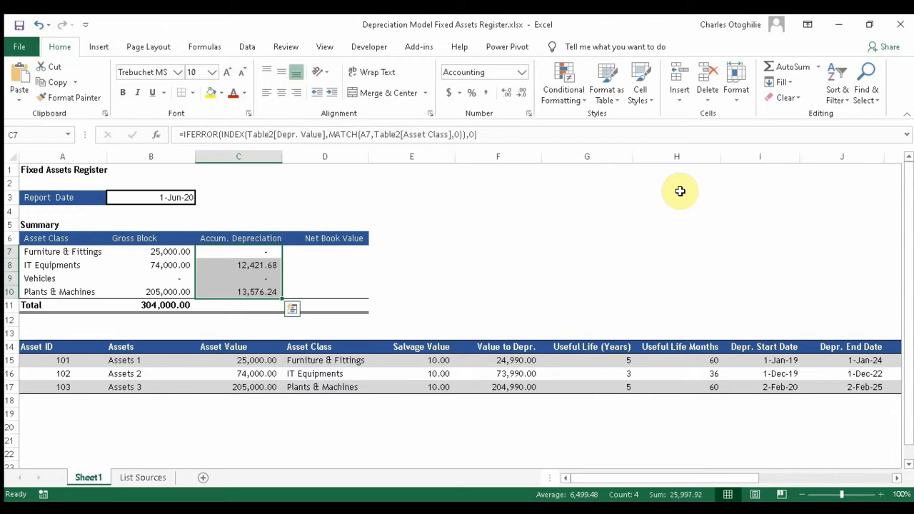
{"action": "key", "text": "Down"}
{"action": "key", "text": "Down"}
{"action": "key", "text": "Down"}
{"action": "key", "text": "Down"}
{"action": "key", "text": "Left"}
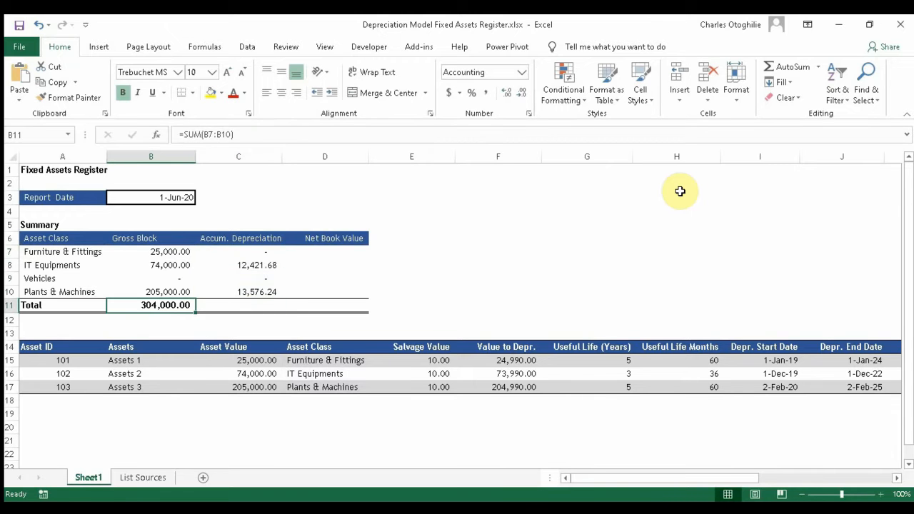
{"action": "key", "text": "shift+Right"}
{"action": "key", "text": "shift+Right"}
{"action": "key", "text": "shift+Right"}
{"action": "key", "text": "shift+Left"}
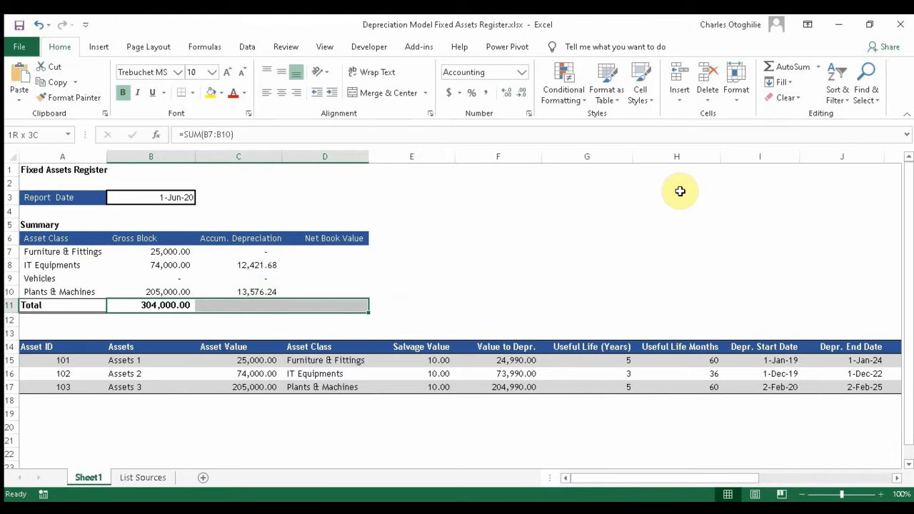
{"action": "key", "text": "ctrl+r"}
{"action": "key", "text": "ctrl+q"}
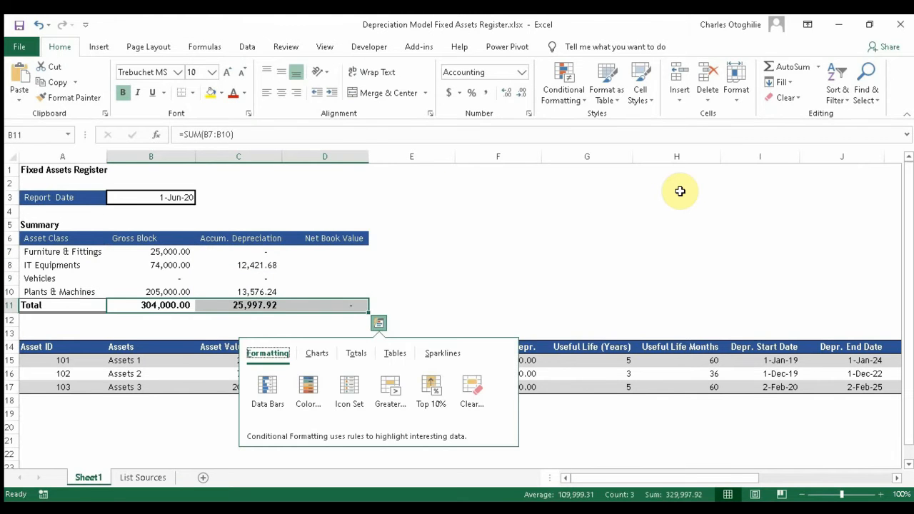
{"action": "key", "text": "Escape"}
Step: Copy C7's depreciation lookup formula from the formula bar
{"action": "key", "text": "Up"}
{"action": "key", "text": "Up"}
{"action": "key", "text": "Up"}
{"action": "key", "text": "Up"}
{"action": "key", "text": "Up"}
{"action": "key", "text": "Up"}
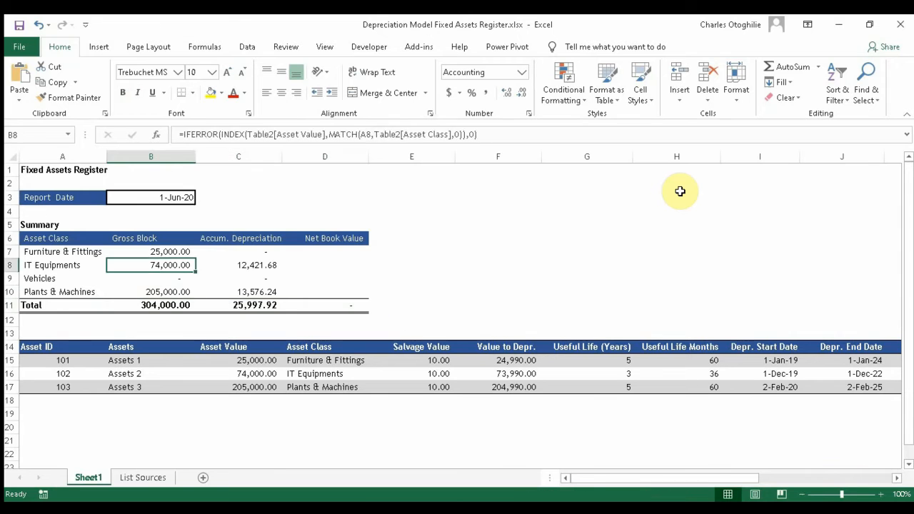
{"action": "key", "text": "Down"}
{"action": "key", "text": "Right"}
{"action": "key", "text": "Down"}
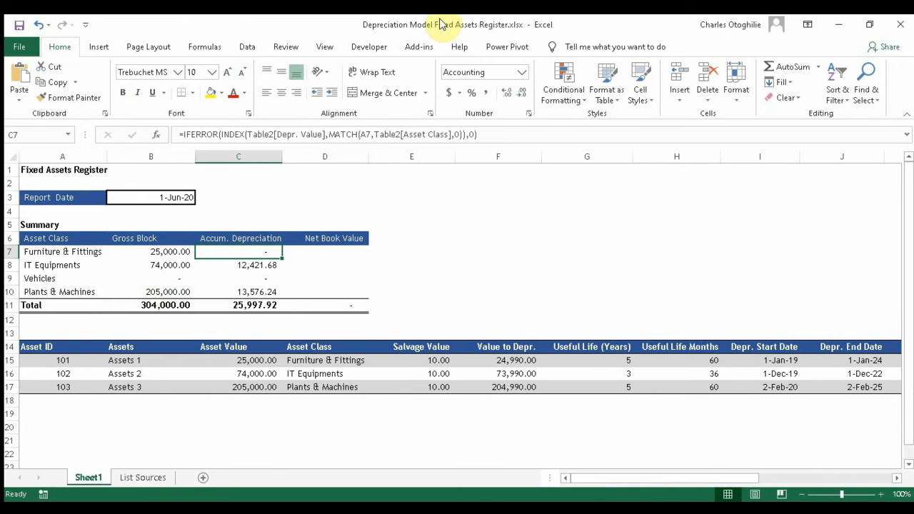
{"action": "left_click", "coordinate": [485, 134]}
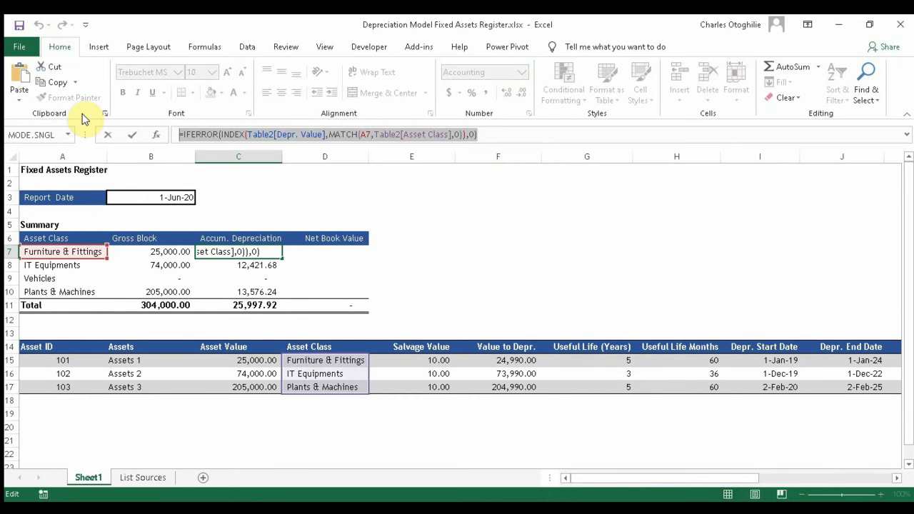
{"action": "key", "text": "Escape"}
Step: Paste the copied lookup formula into D7
{"action": "left_click", "coordinate": [331, 254]}
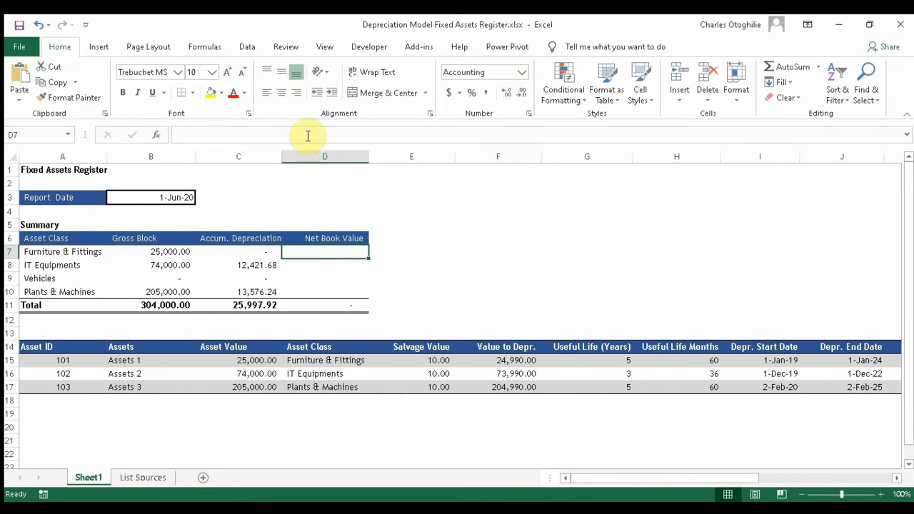
{"action": "left_click", "coordinate": [304, 136]}
{"action": "type", "text": "=IFERROR(INDEX(Table2[Depr. Value],MATCH(A7,Table2[Asset Class],0)),0)"}
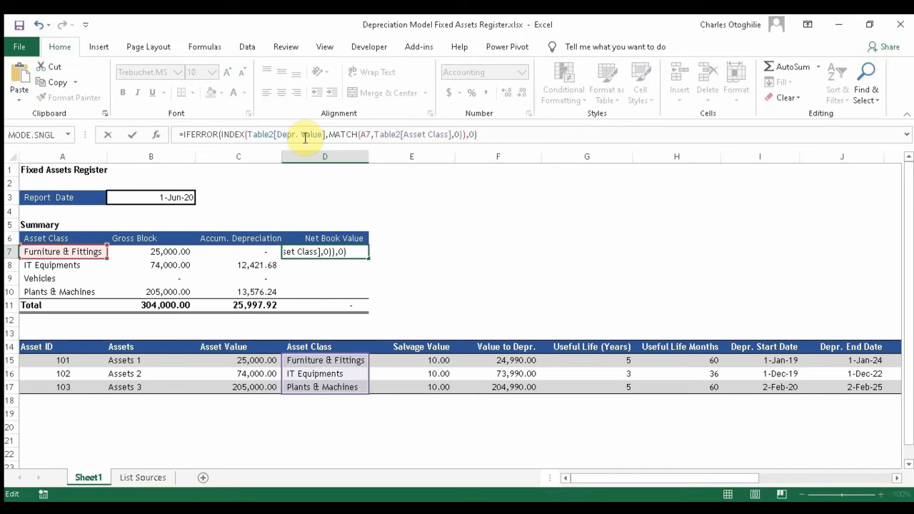
{"action": "key", "text": "Return"}
{"action": "left_click", "coordinate": [346, 251]}
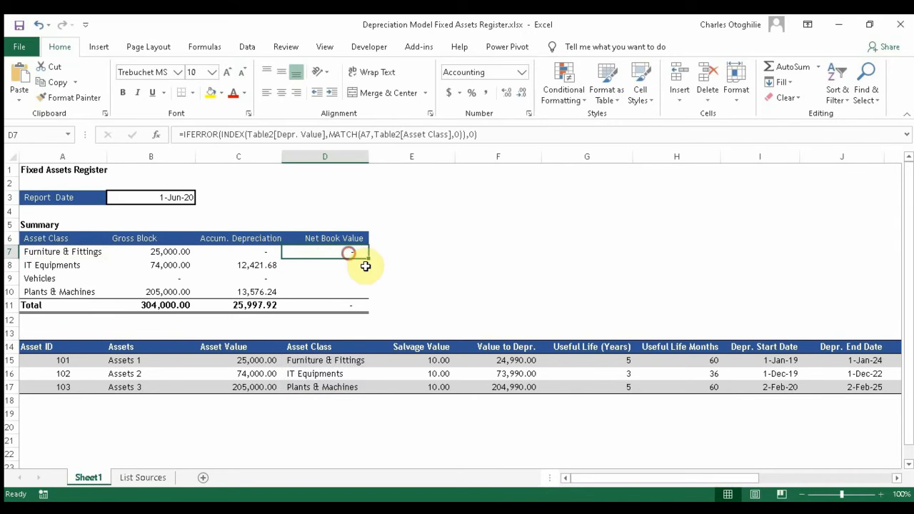
{"action": "left_click_drag", "start_coordinate": [615, 476], "coordinate": [908, 437]}
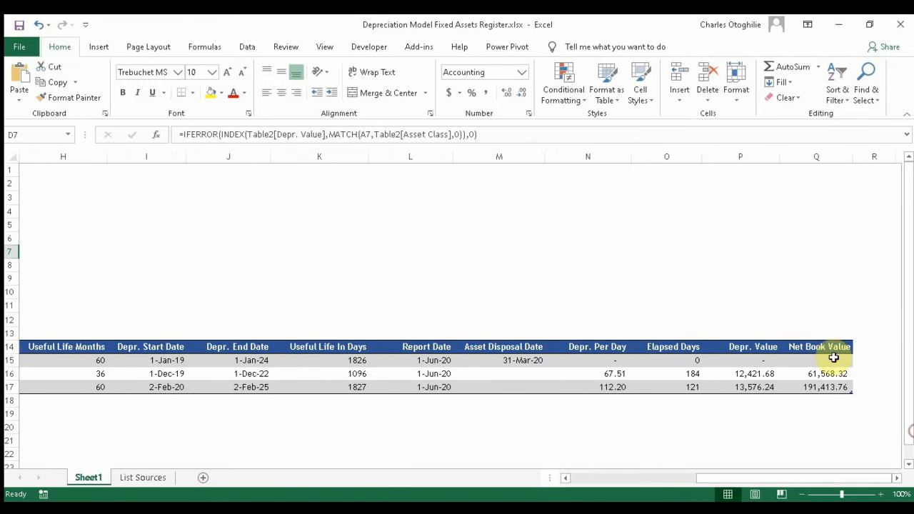
{"action": "left_click_drag", "start_coordinate": [730, 481], "coordinate": [342, 486]}
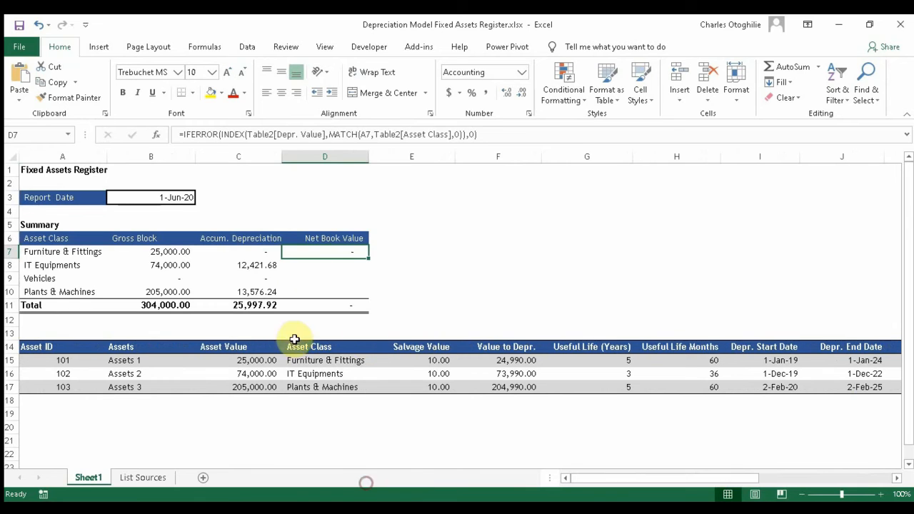
{"action": "left_click_drag", "start_coordinate": [312, 273], "coordinate": [329, 252]}
{"action": "left_click", "coordinate": [331, 251]}
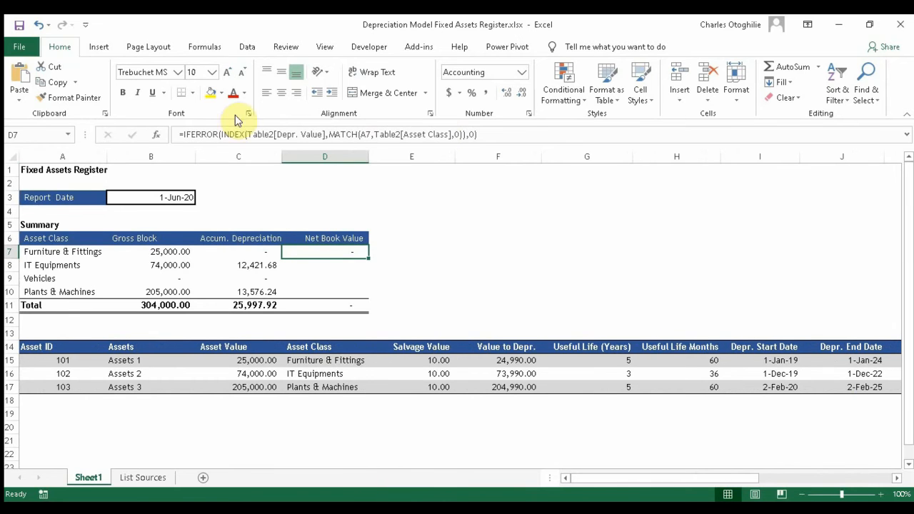
Step: Point D7's lookup at Table2[Net Book Value] and fill it down to D10, totalling 252,982.08
{"action": "left_click", "coordinate": [321, 134]}
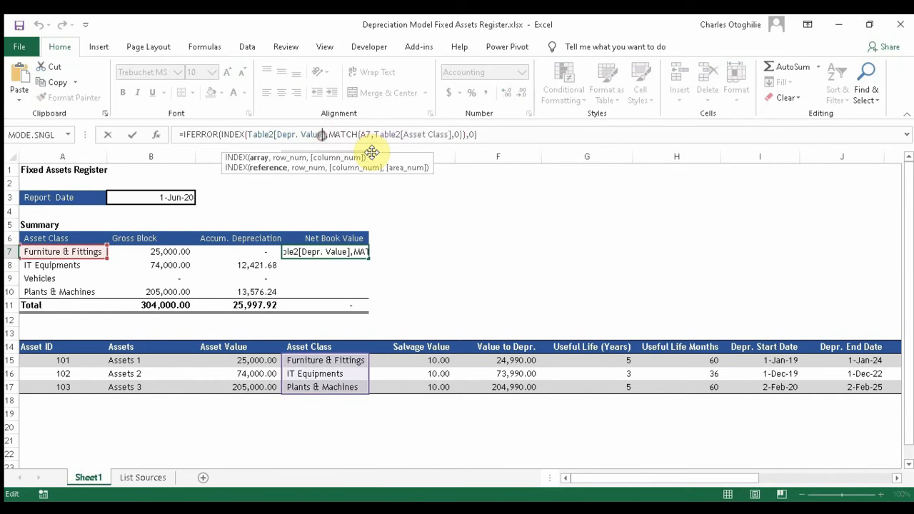
{"action": "key", "text": "BackSpace"}
{"action": "key", "text": "BackSpace"}
{"action": "key", "text": "BackSpace"}
{"action": "key", "text": "BackSpace"}
{"action": "key", "text": "BackSpace"}
{"action": "key", "text": "BackSpace"}
{"action": "key", "text": "BackSpace"}
{"action": "key", "text": "BackSpace"}
{"action": "key", "text": "BackSpace"}
{"action": "key", "text": "BackSpace"}
{"action": "key", "text": "BackSpace"}
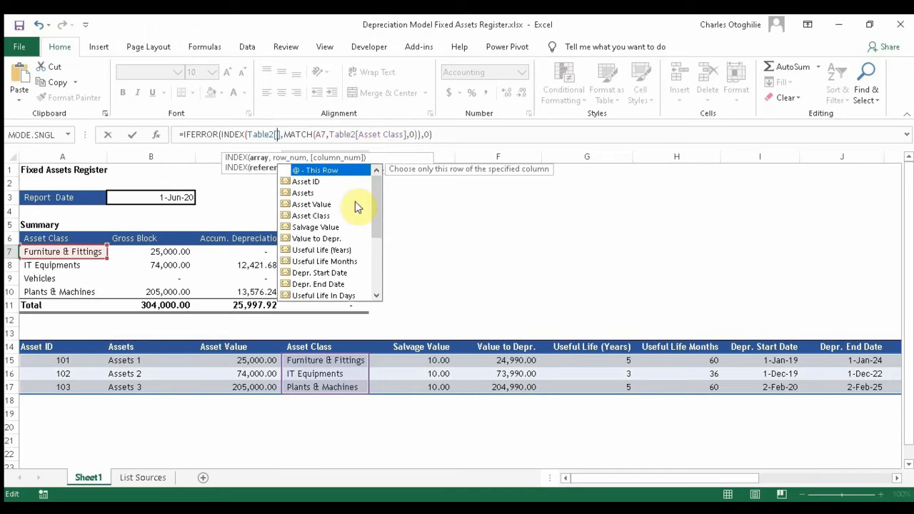
{"action": "left_click_drag", "start_coordinate": [379, 199], "coordinate": [380, 257]}
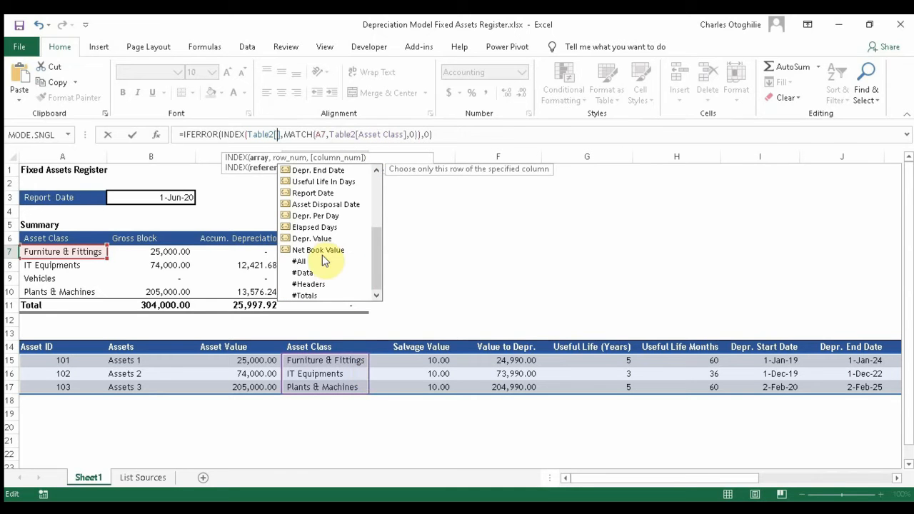
{"action": "left_click", "coordinate": [322, 252]}
{"action": "double_click", "coordinate": [322, 251]}
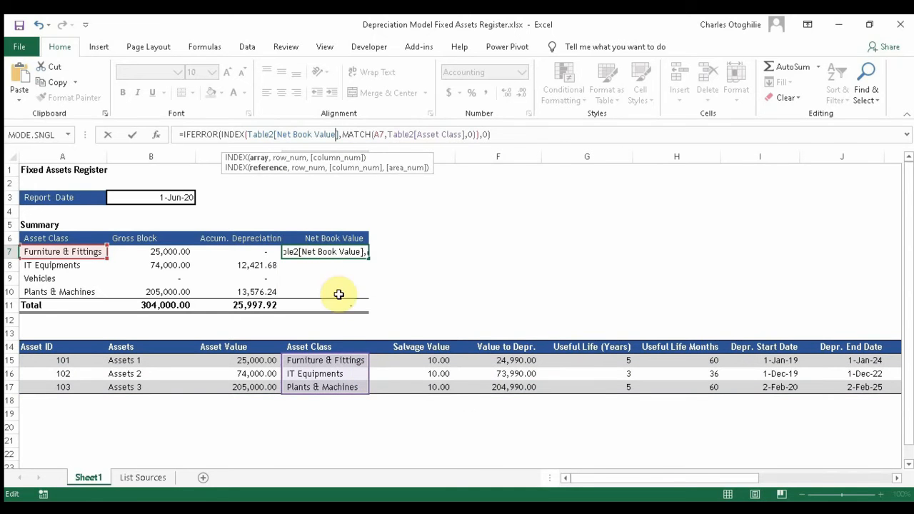
{"action": "key", "text": "Return"}
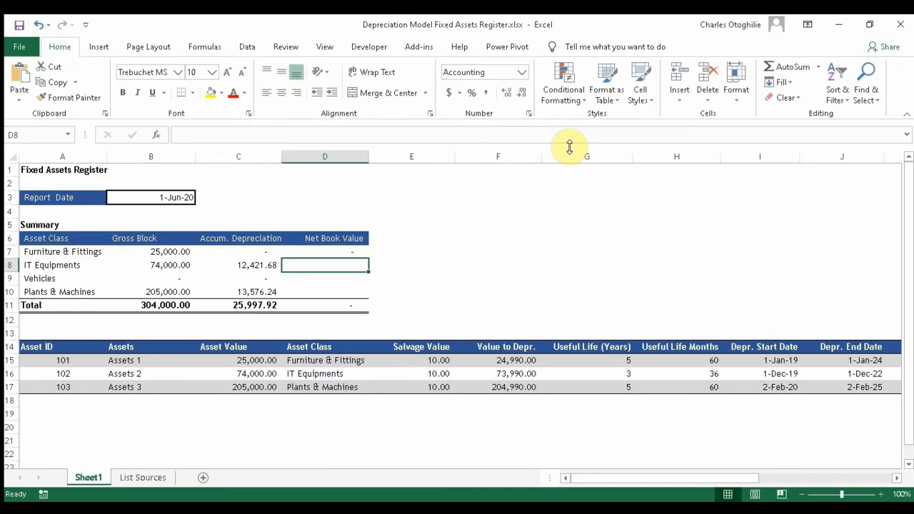
{"action": "key", "text": "Up"}
{"action": "key", "text": "shift+Down"}
{"action": "key", "text": "shift+Down"}
{"action": "key", "text": "shift+Down"}
{"action": "key", "text": "ctrl+d"}
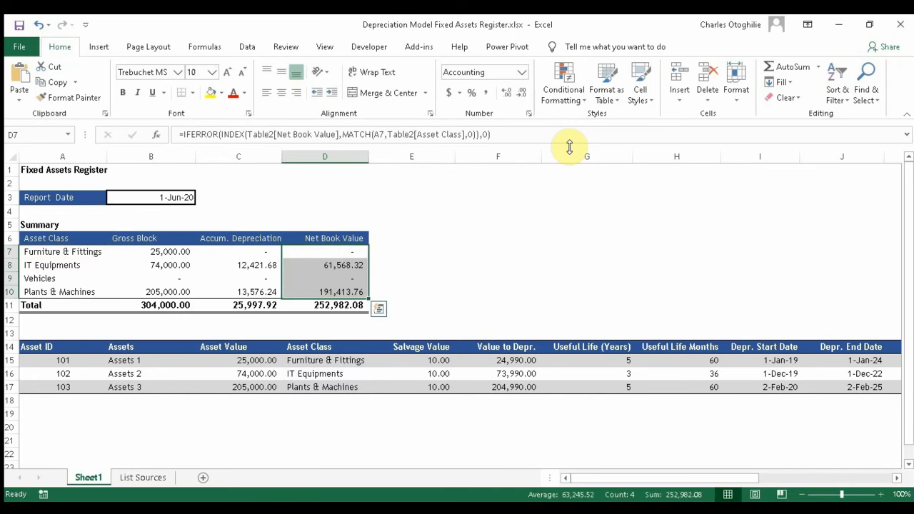
Step: Go to the report date in B3
{"action": "key", "text": "Down"}
{"action": "key", "text": "Down"}
{"action": "key", "text": "Down"}
{"action": "key", "text": "Left"}
{"action": "key", "text": "Left"}
{"action": "key", "text": "Up"}
{"action": "key", "text": "Up"}
{"action": "key", "text": "Up"}
{"action": "key", "text": "Up"}
{"action": "key", "text": "Up"}
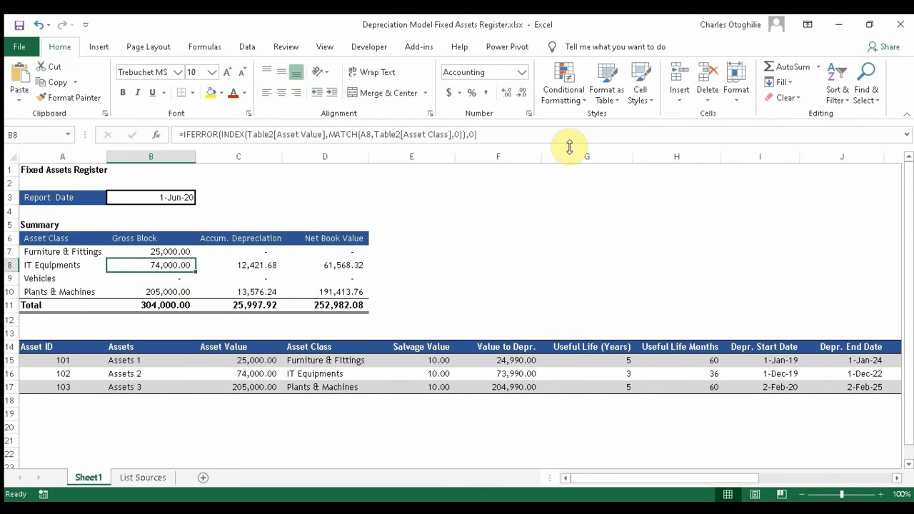
{"action": "key", "text": "Up"}
{"action": "key", "text": "Up"}
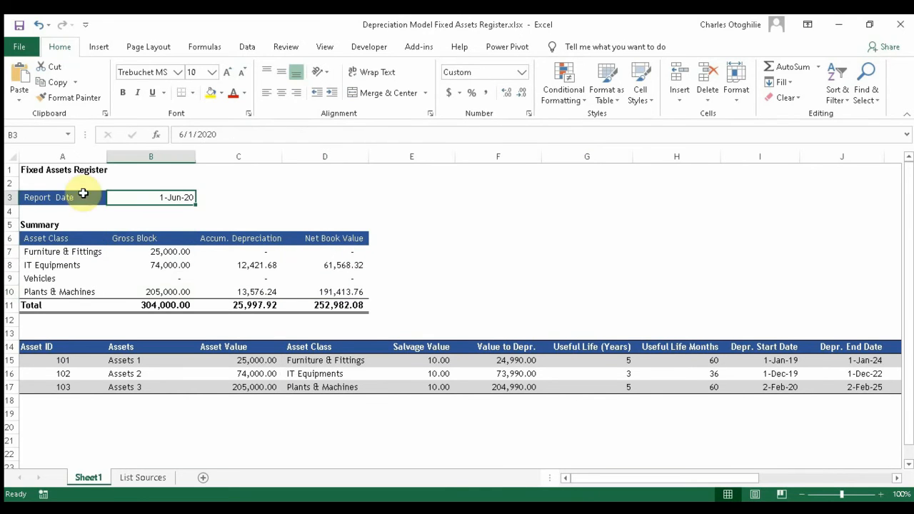
Step: Change the report date in B3 to 1-Jan-20
{"action": "left_click", "coordinate": [184, 134]}
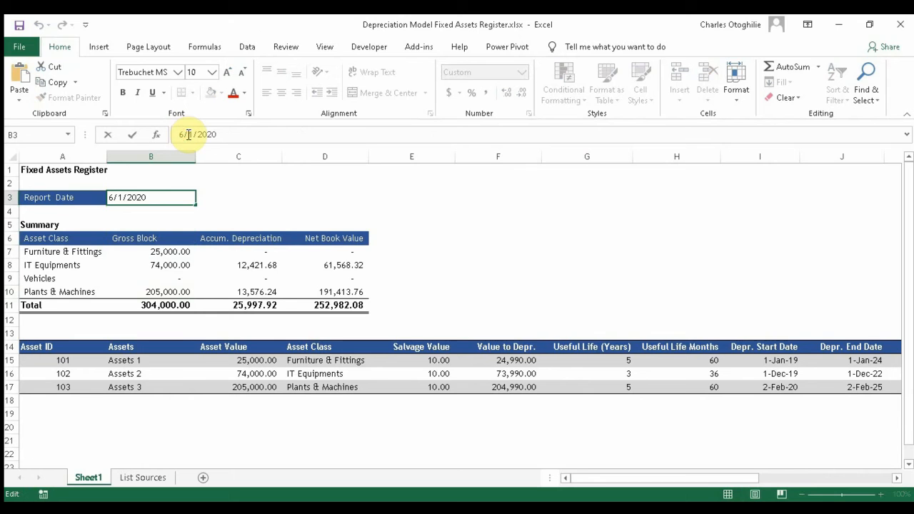
{"action": "type", "text": "1"}
{"action": "key", "text": "Return"}
Step: Review the recalculated summary: 7,169.24 accumulated depreciation and 91,810.76 net book value
{"action": "key", "text": "Down"}
{"action": "key", "text": "Down"}
{"action": "key", "text": "Down"}
{"action": "key", "text": "Down"}
{"action": "key", "text": "Down"}
{"action": "key", "text": "Down"}
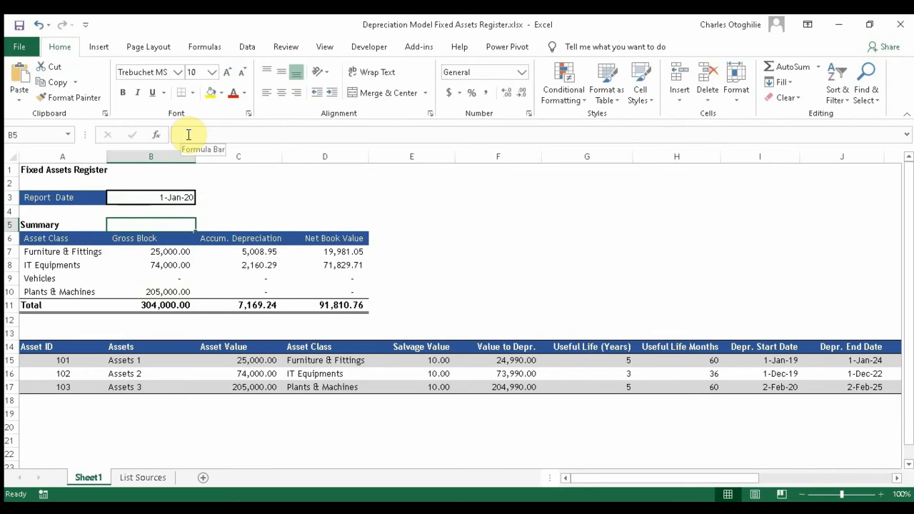
{"action": "key", "text": "Right"}
{"action": "key", "text": "Right"}
{"action": "key", "text": "Down"}
{"action": "key", "text": "Left"}
{"action": "key", "text": "Left"}
{"action": "key", "text": "Left"}
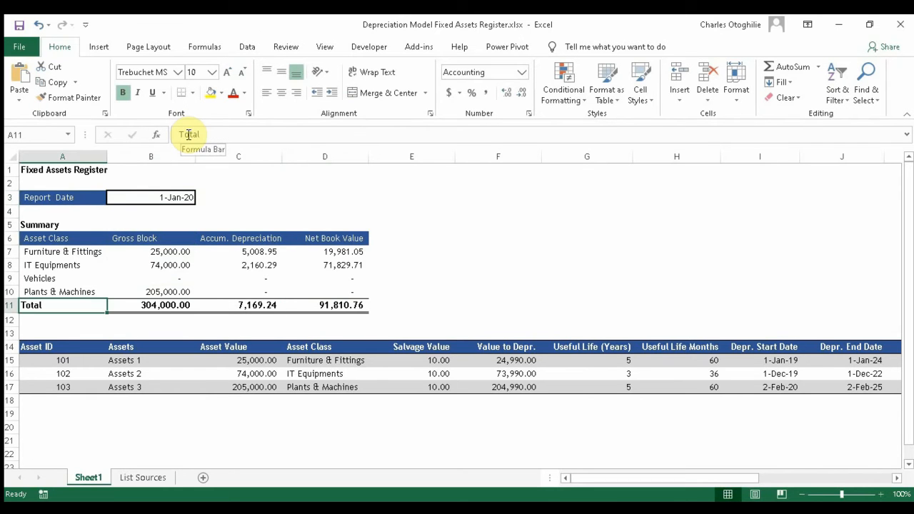
{"action": "key", "text": "Right"}
{"action": "key", "text": "Right"}
{"action": "key", "text": "Right"}
{"action": "key", "text": "Up"}
{"action": "key", "text": "Up"}
{"action": "key", "text": "Up"}
{"action": "key", "text": "Up"}
{"action": "key", "text": "Up"}
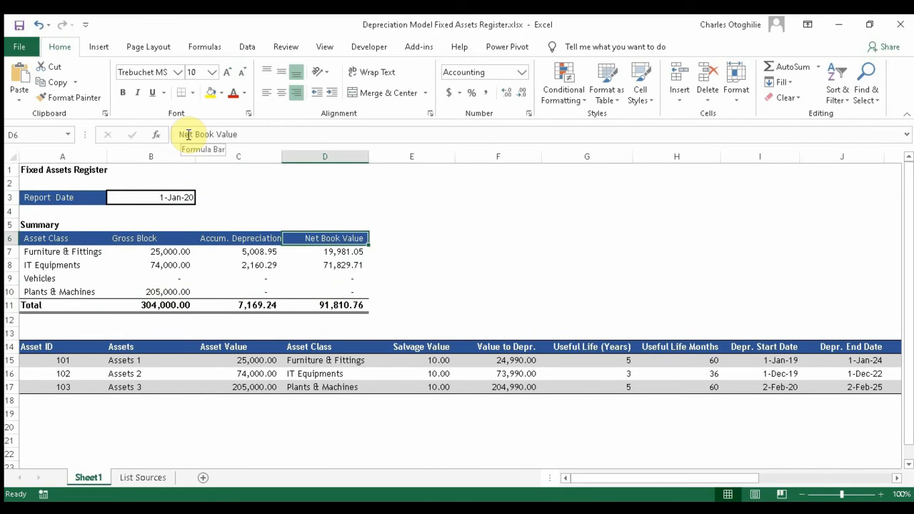
{"action": "key", "text": "Left"}
{"action": "key", "text": "Left"}
{"action": "key", "text": "Left"}
{"action": "key", "text": "Down"}
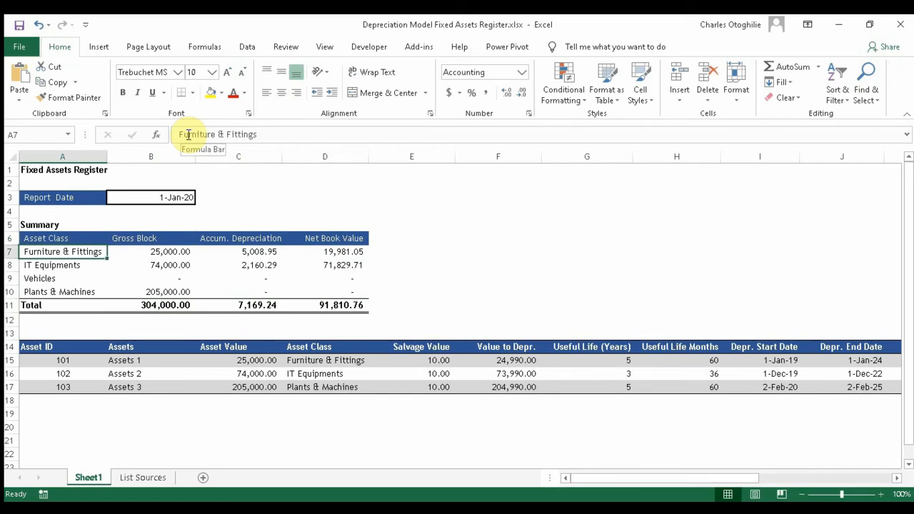
{"action": "key", "text": "Down"}
{"action": "key", "text": "Down"}
{"action": "key", "text": "Down"}
{"action": "key", "text": "Right"}
{"action": "key", "text": "Right"}
{"action": "key", "text": "Down"}
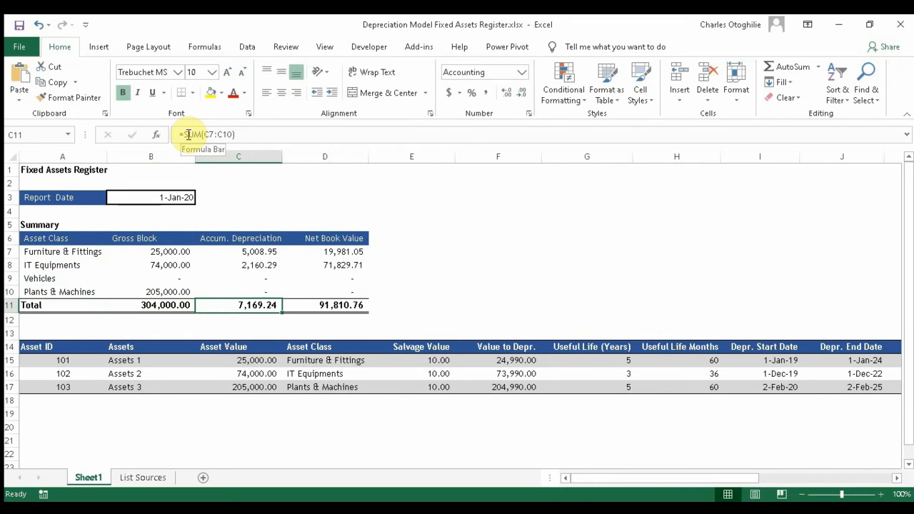
{"action": "key", "text": "Up"}
{"action": "key", "text": "Up"}
{"action": "key", "text": "Up"}
{"action": "key", "text": "Up"}
{"action": "key", "text": "Up"}
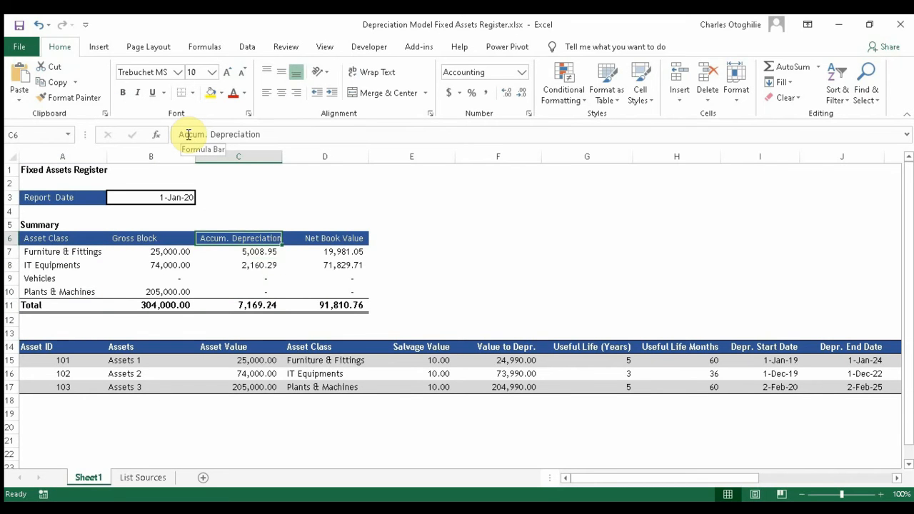
{"action": "key", "text": "Up"}
{"action": "key", "text": "Up"}
{"action": "key", "text": "Up"}
{"action": "key", "text": "Down"}
{"action": "key", "text": "Down"}
{"action": "key", "text": "Down"}
{"action": "key", "text": "Down"}
{"action": "key", "text": "Down"}
{"action": "key", "text": "Down"}
{"action": "key", "text": "Down"}
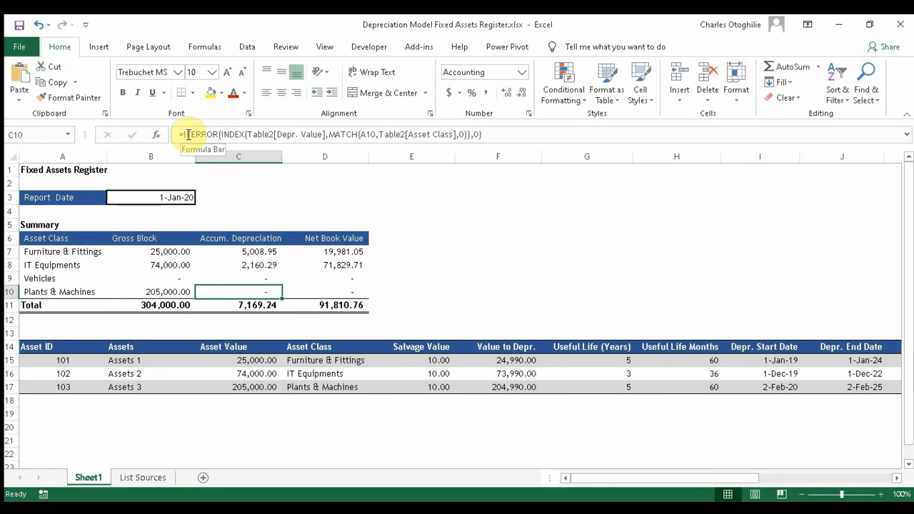
{"action": "key", "text": "Down"}
{"action": "key", "text": "Down"}
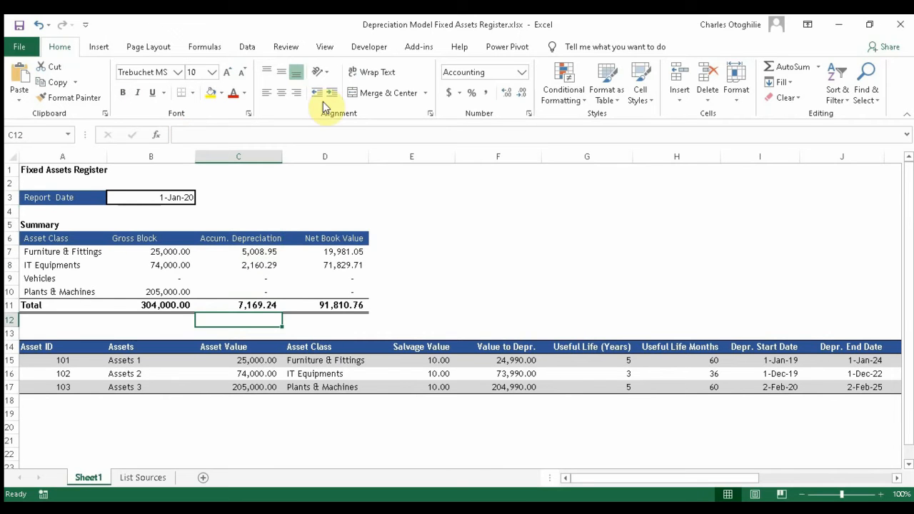
{"action": "left_click", "coordinate": [153, 255]}
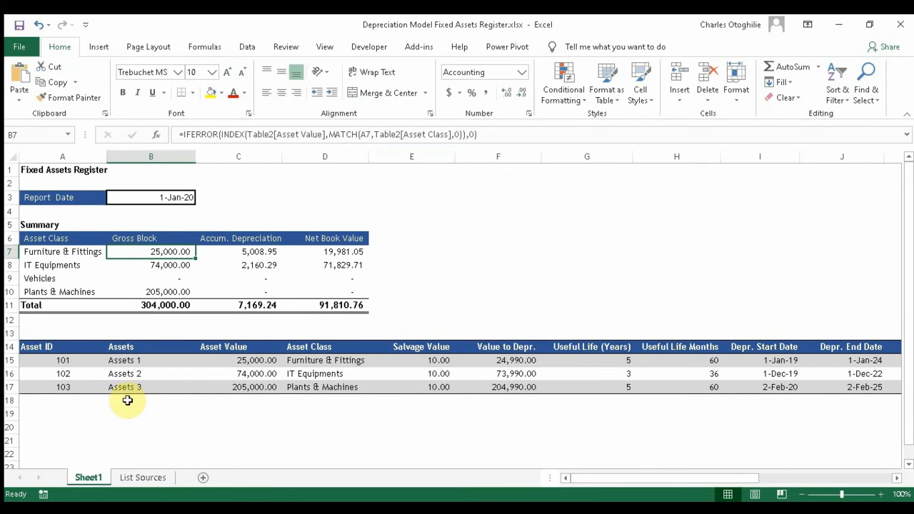
{"action": "left_click", "coordinate": [333, 359]}
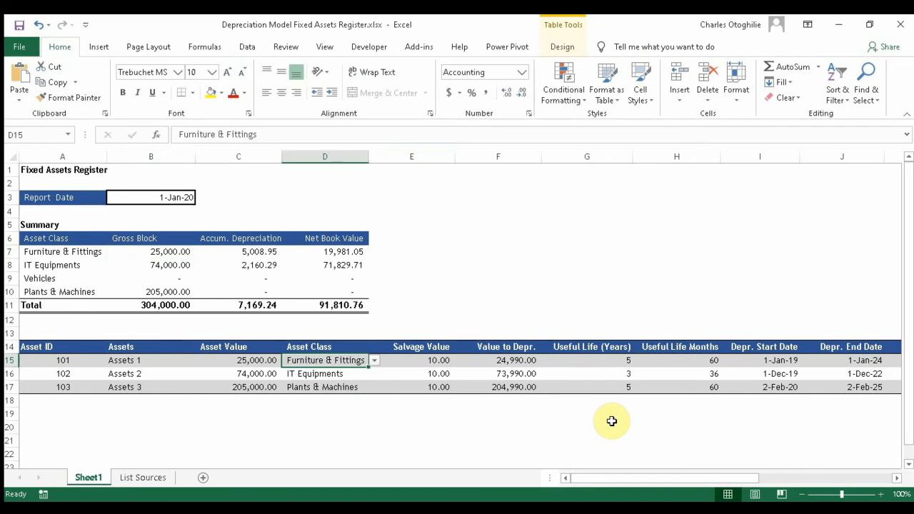
{"action": "key", "text": "Right"}
{"action": "key", "text": "Right"}
{"action": "key", "text": "Right"}
{"action": "key", "text": "Right"}
{"action": "key", "text": "Right"}
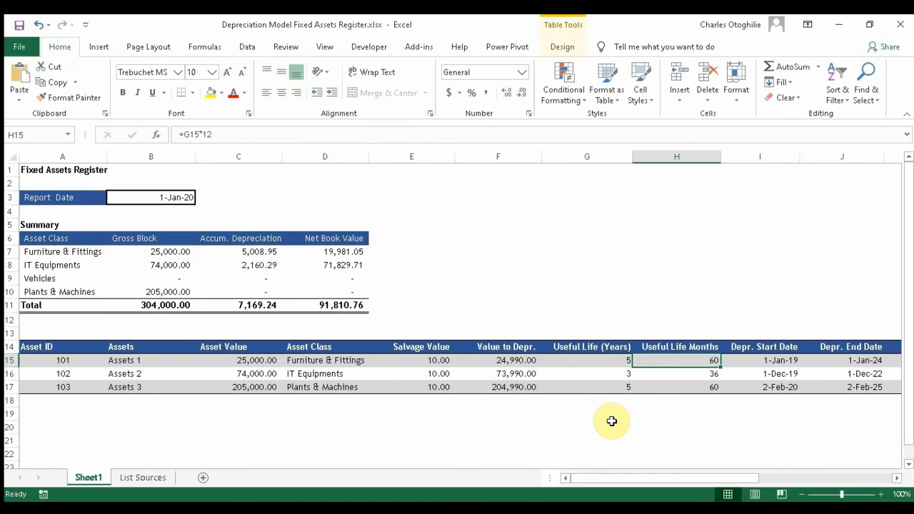
{"action": "key", "text": "Right"}
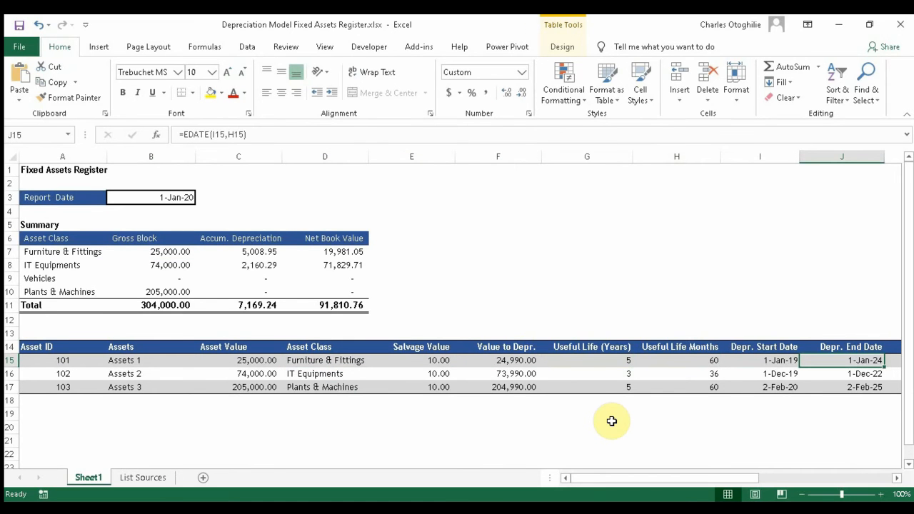
{"action": "key", "text": "Right"}
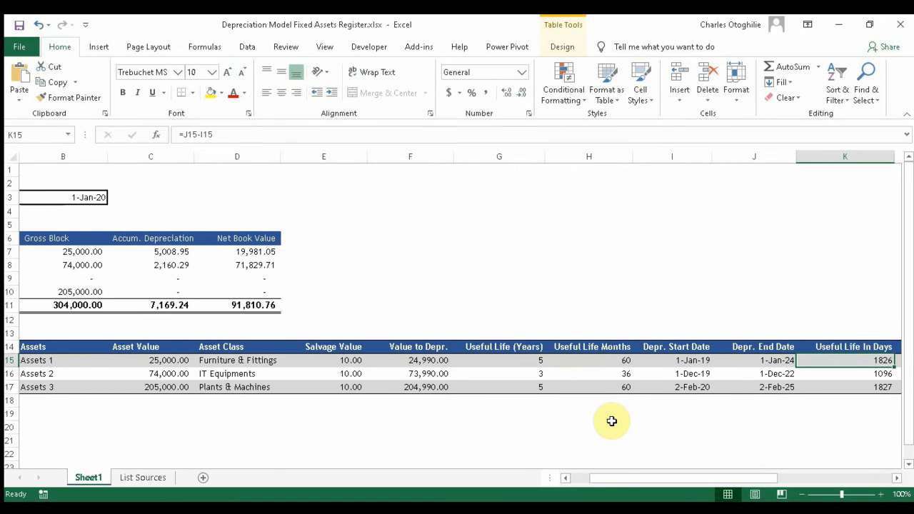
{"action": "key", "text": "Right"}
{"action": "key", "text": "Right"}
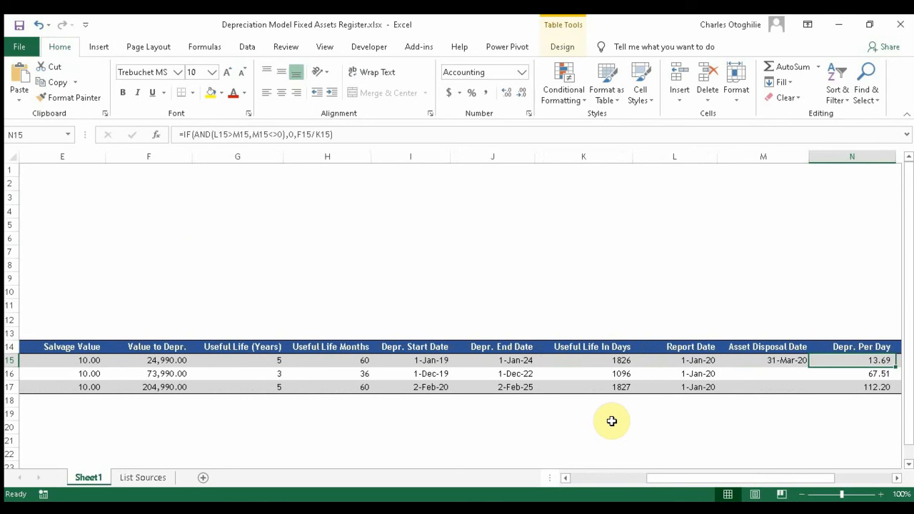
{"action": "key", "text": "Right"}
{"action": "key", "text": "Right"}
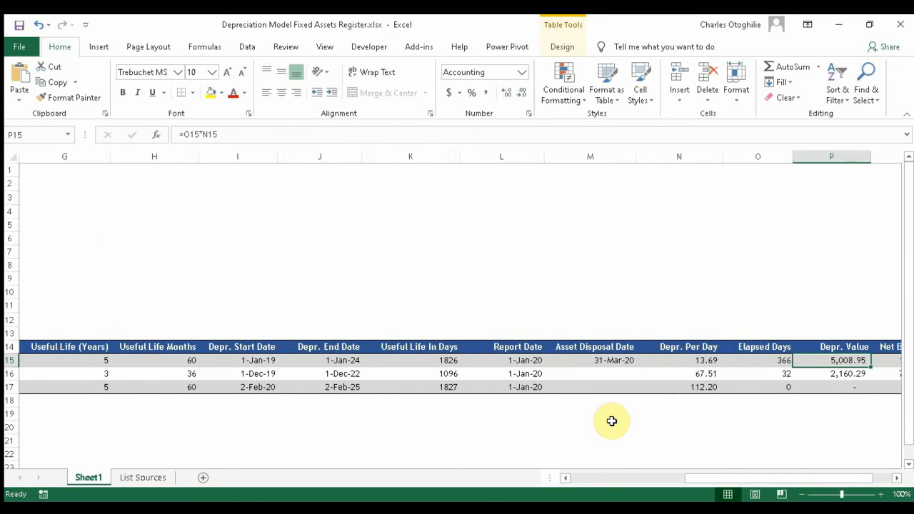
{"action": "key", "text": "Right"}
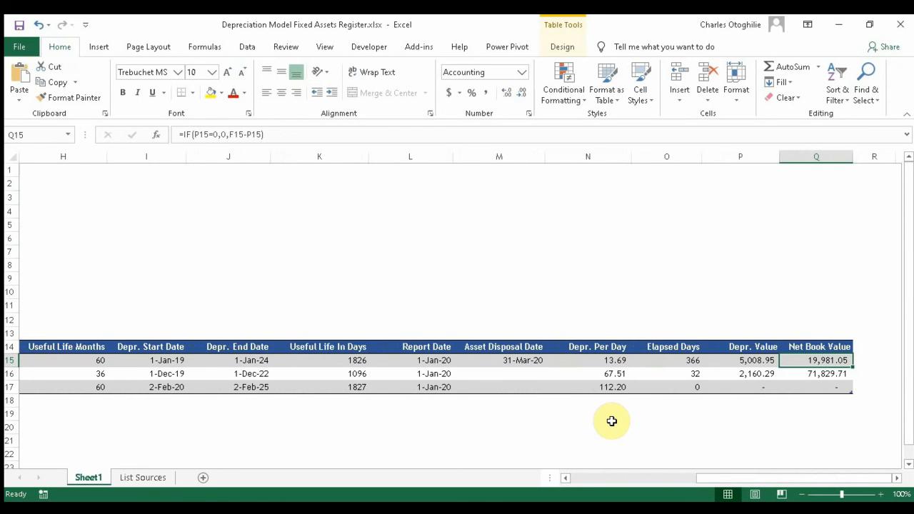
{"action": "key", "text": "Right"}
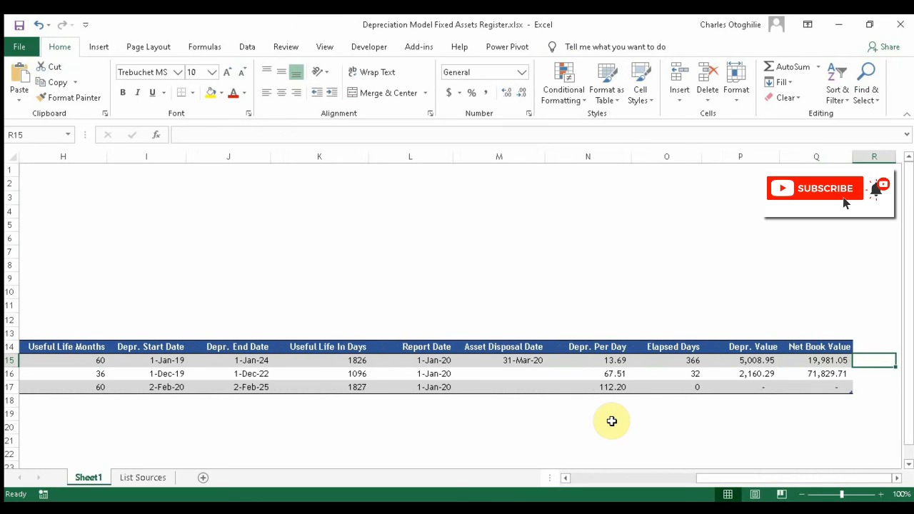
{"action": "key", "text": "Left"}
{"action": "key", "text": "Left"}
{"action": "key", "text": "Left"}
{"action": "key", "text": "Left"}
{"action": "key", "text": "Left"}
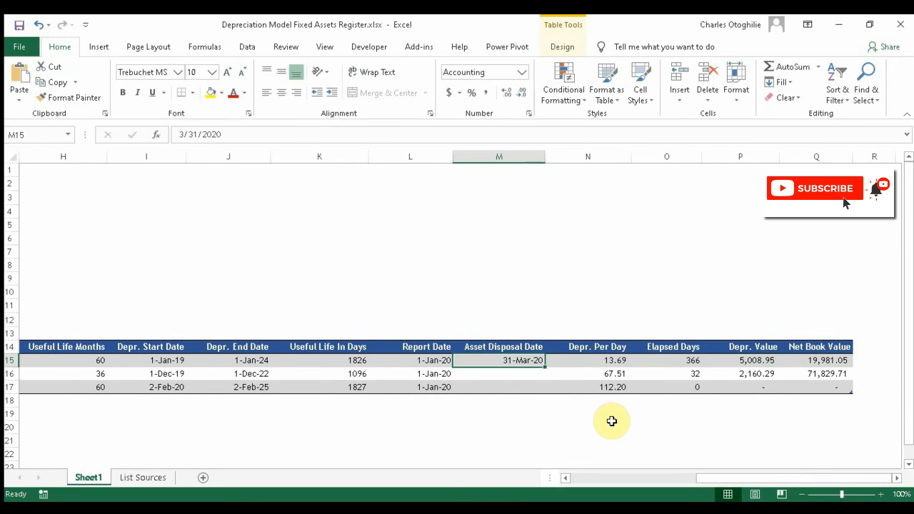
{"action": "key", "text": "Home"}
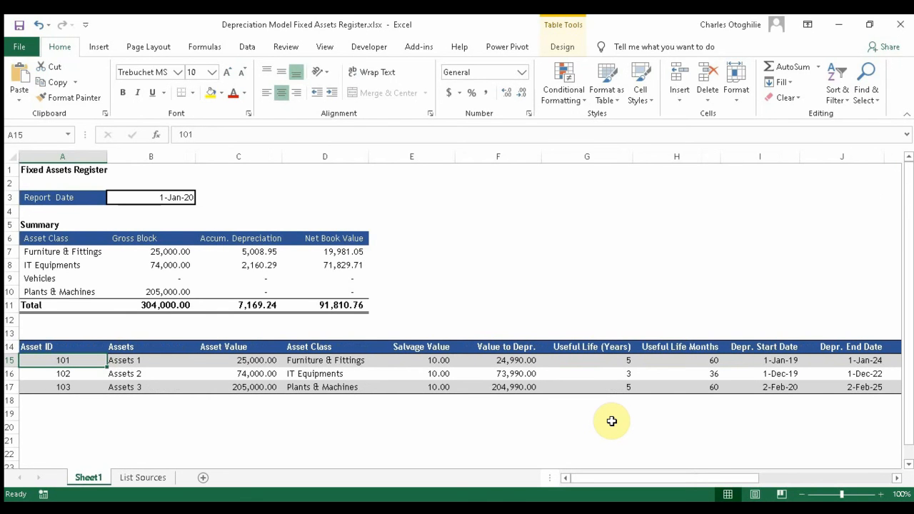